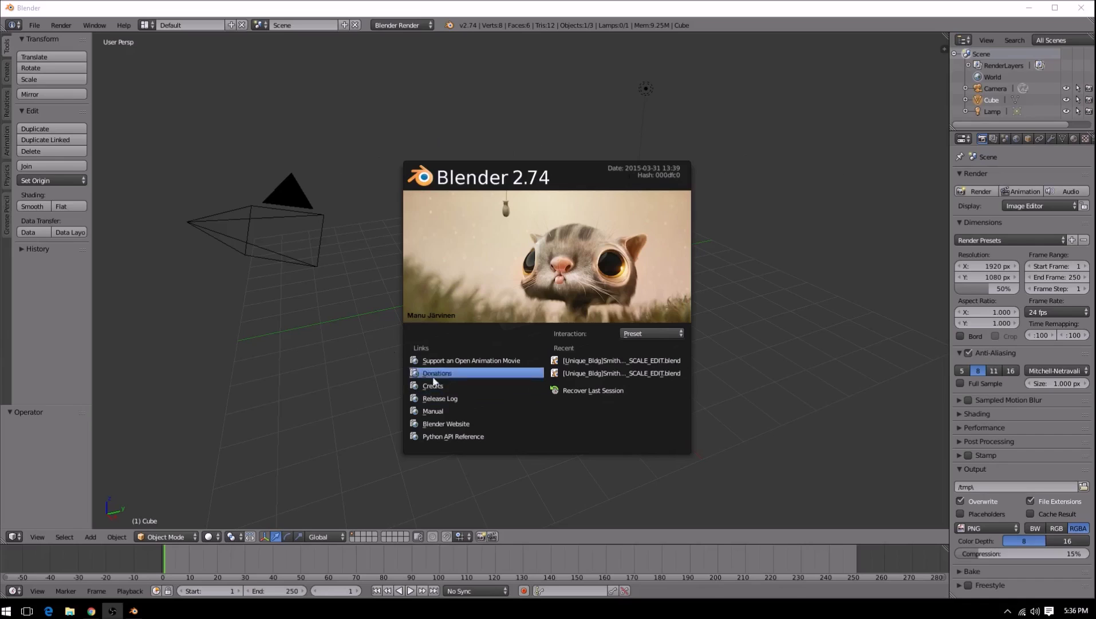
Step: Dismiss the splash screen and delete the default lamp and camera from the scene
left_click(769, 293)
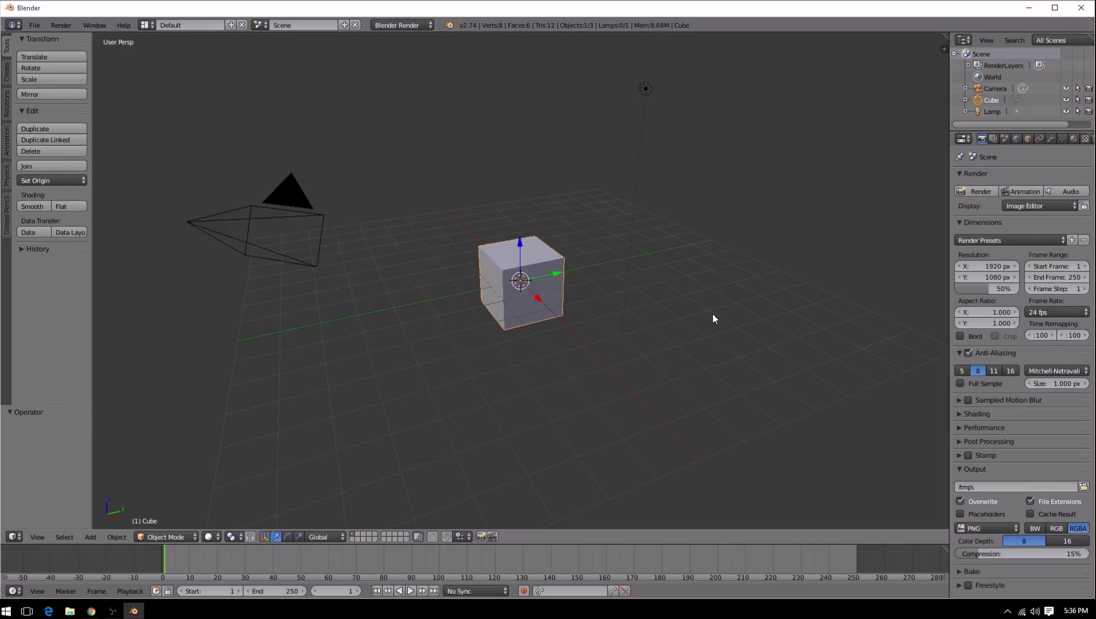
middle_click_drag(637, 297, 589, 238)
right_click(552, 210)
key("x")
left_click(551, 210)
right_click(291, 291)
key("x")
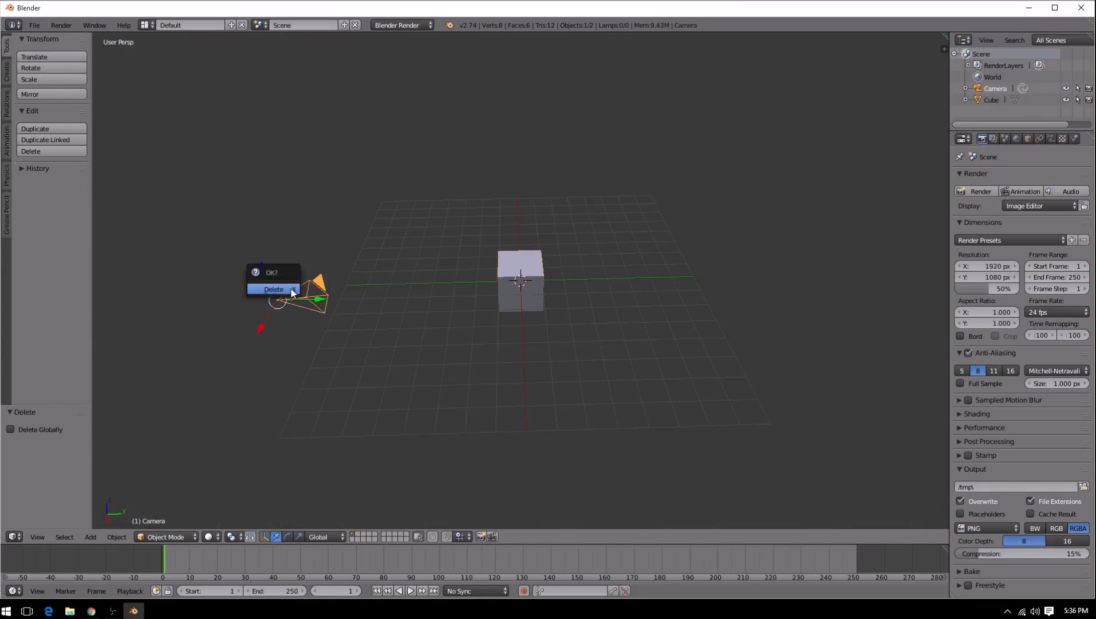
left_click(292, 288)
Step: Examine the cube and the grid floor from several angles and distances in perspective view
middle_click_drag(457, 330, 642, 386)
scroll(541, 353, "down", 4)
scroll(535, 356, "up", 5)
middle_click_drag(526, 367, 432, 324)
scroll(434, 325, "down", 4)
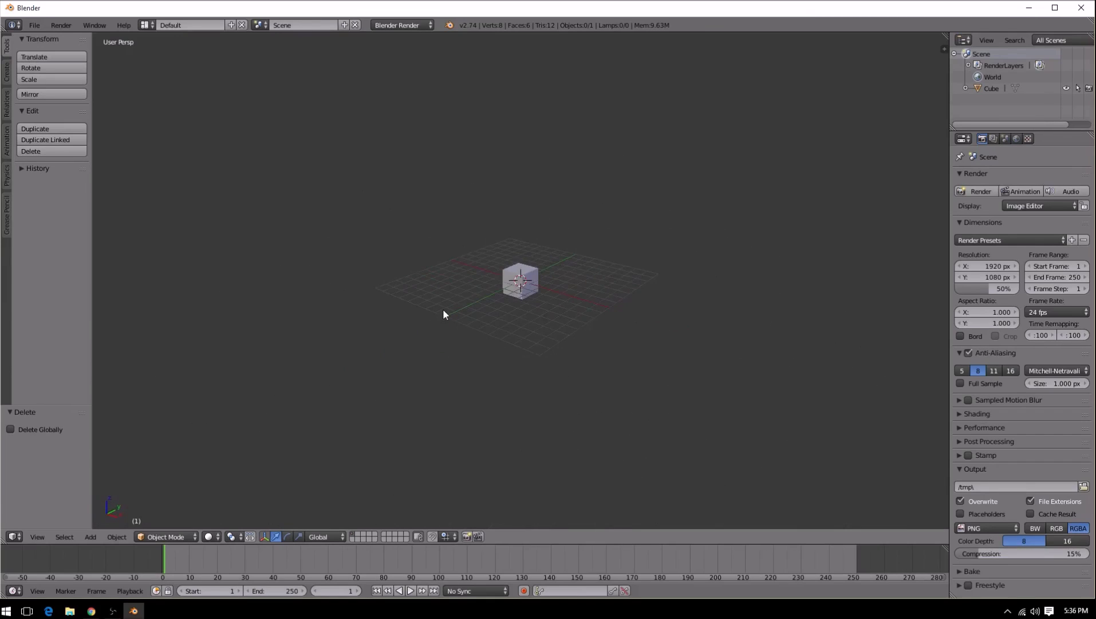
scroll(441, 303, "up", 3)
middle_click_drag(418, 317, 516, 357)
scroll(516, 356, "up", 4)
middle_click_drag(693, 341, 564, 333)
scroll(562, 339, "down", 3)
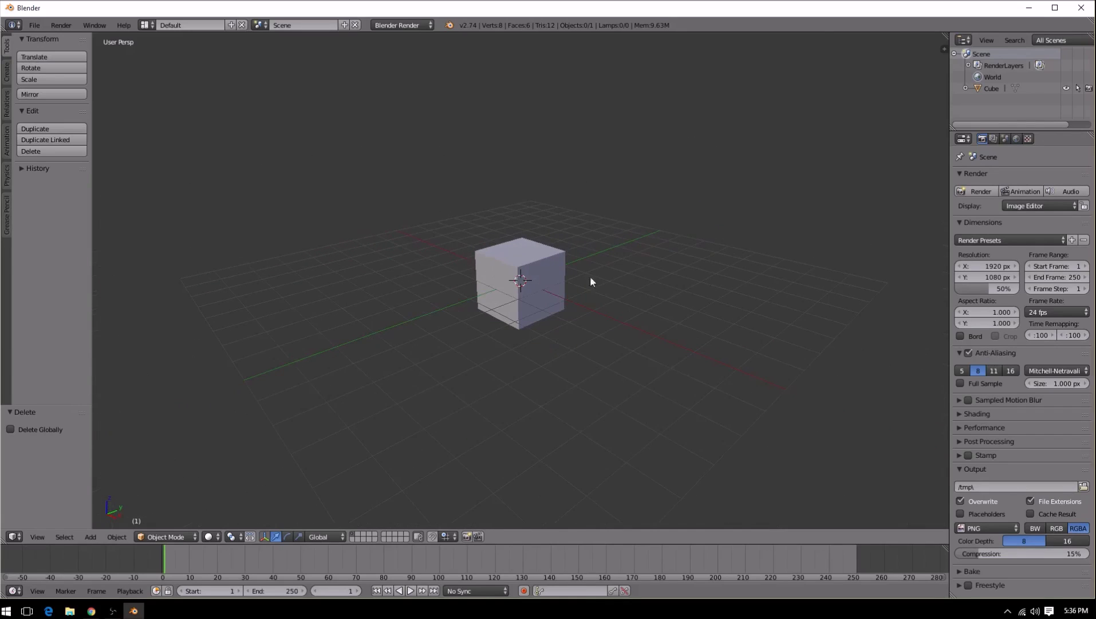
scroll(506, 373, "down", 4)
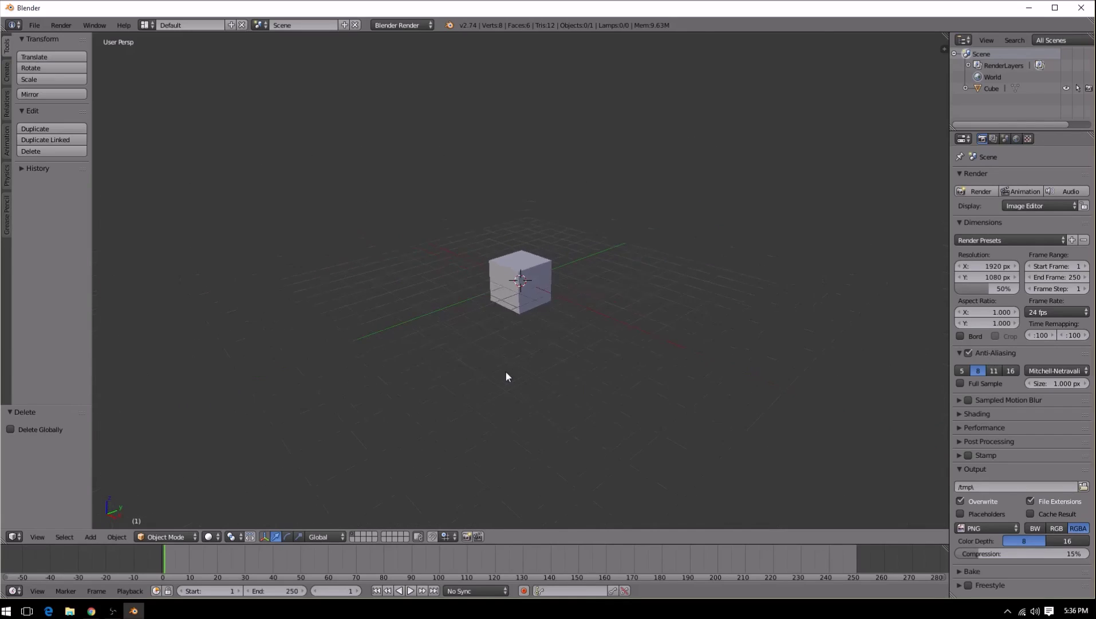
middle_click_drag(506, 354, 588, 328)
scroll(545, 355, "down", 2)
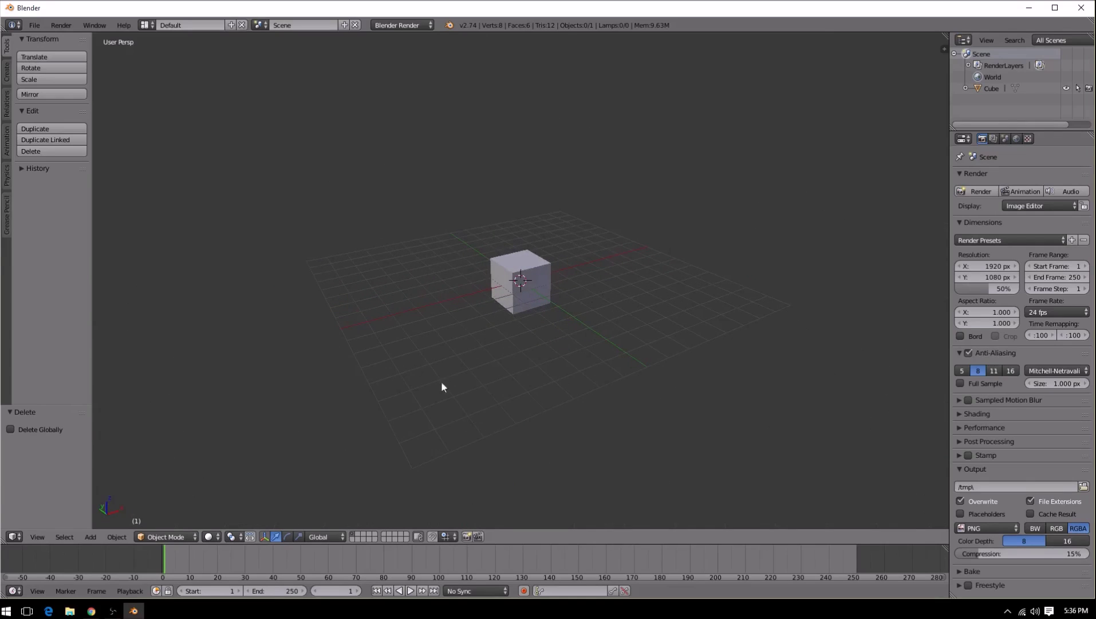
middle_click_drag(475, 380, 523, 326)
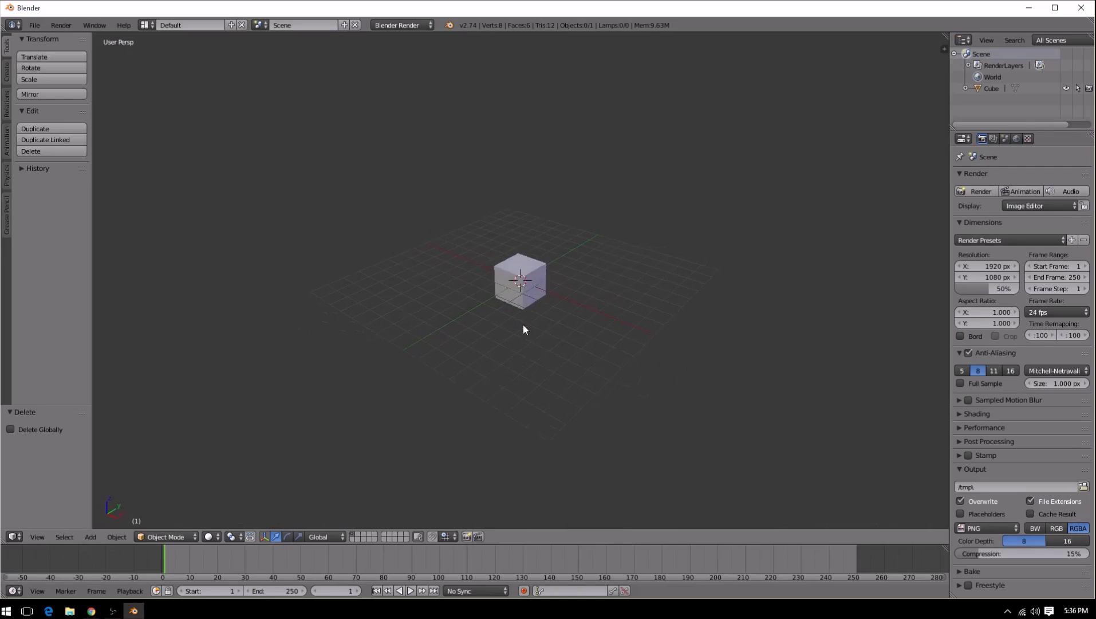
scroll(513, 326, "down", 2)
scroll(511, 328, "up", 3)
scroll(510, 325, "up", 4)
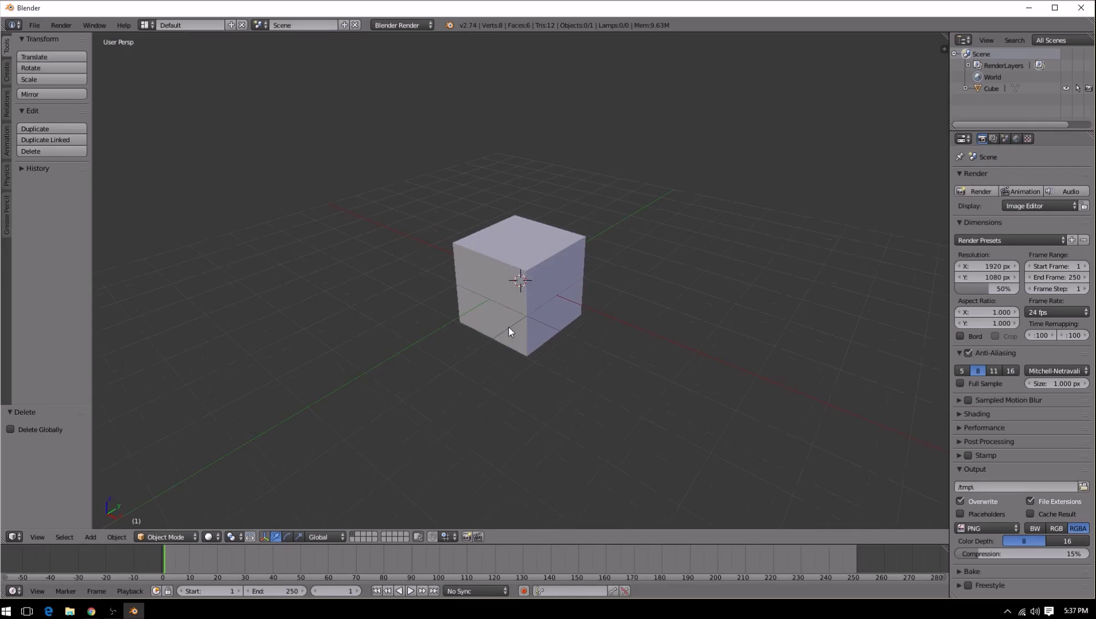
Step: Switch the 3D view to orthographic projection and inspect the cube from different angles
key("KP_5")
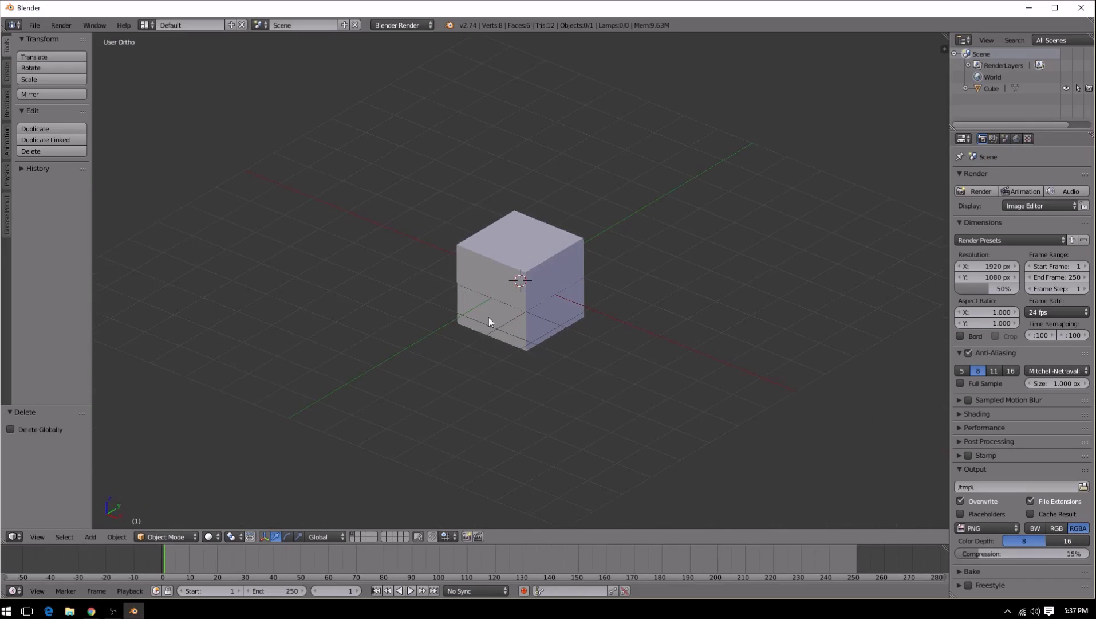
middle_click_drag(456, 366, 579, 335)
scroll(554, 375, "up", 5)
scroll(554, 371, "up", 1)
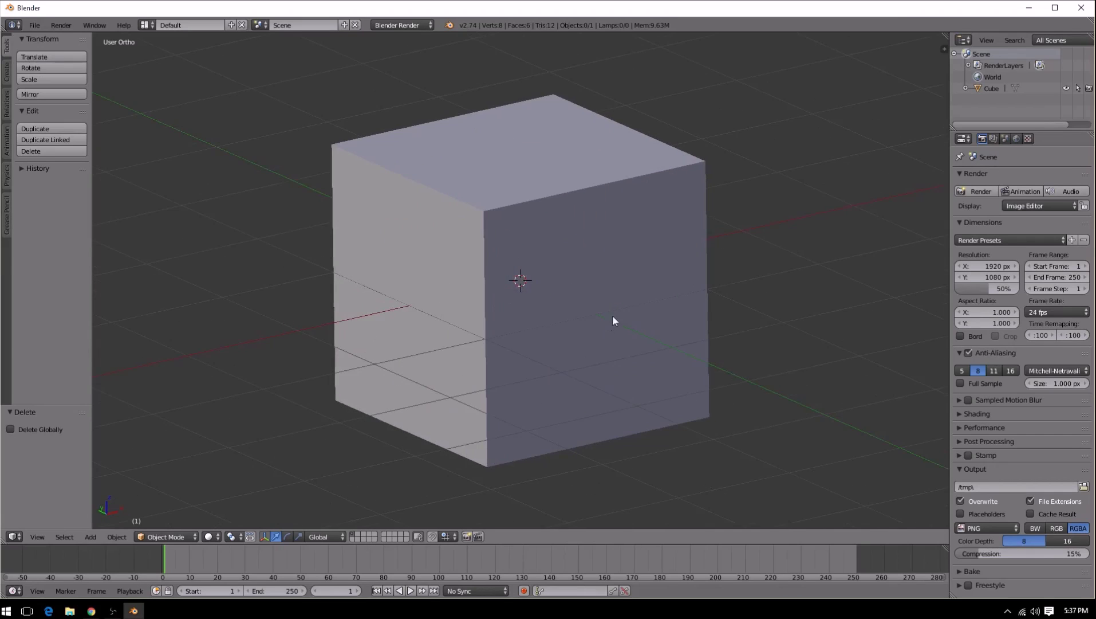
scroll(602, 327, "down", 4)
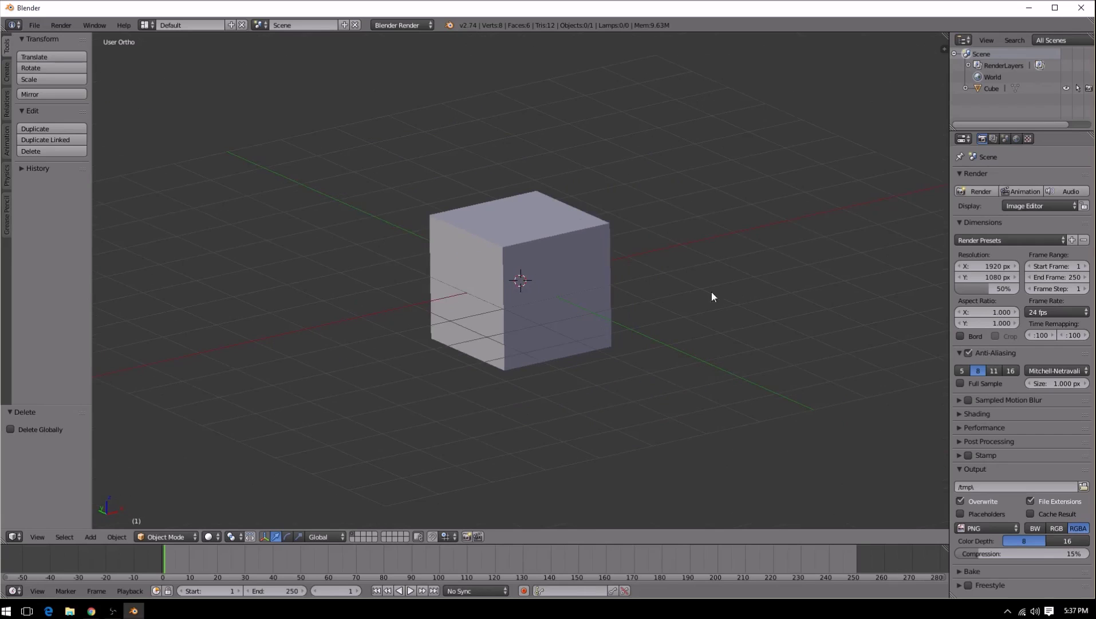
middle_click_drag(716, 284, 688, 315)
scroll(471, 351, "down", 4)
middle_click_drag(486, 338, 539, 302)
scroll(539, 302, "up", 4)
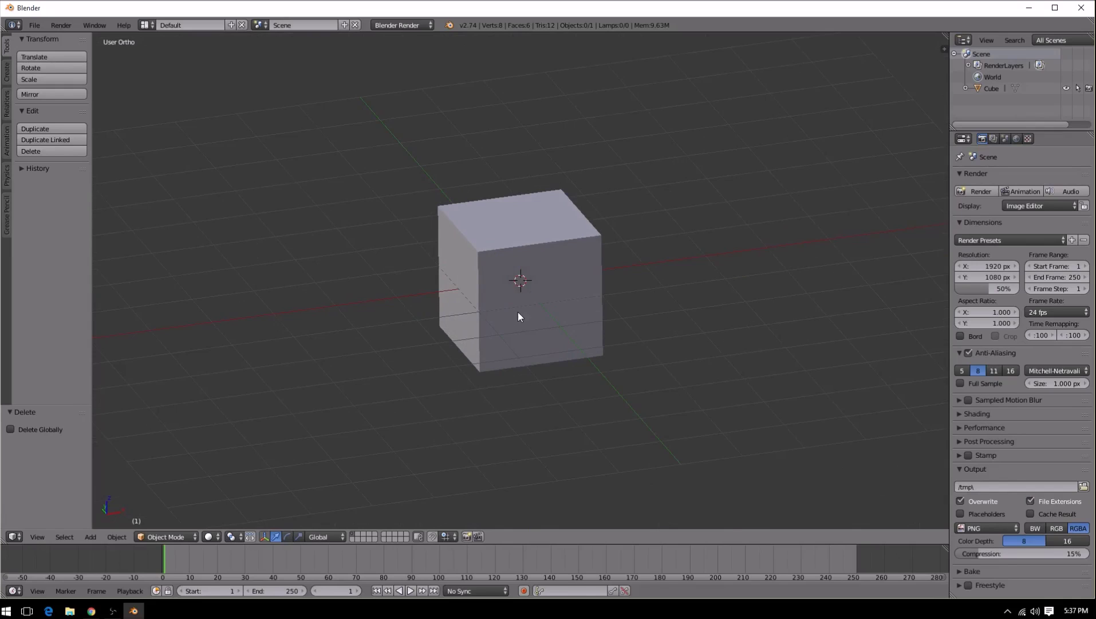
Step: Compare the cube in perspective and orthographic projection, ending in the orthographic view
key("KP_5")
key("KP_5")
scroll(518, 312, "down", 2)
scroll(584, 306, "down", 4)
scroll(584, 306, "up", 7)
scroll(441, 140, "down", 4)
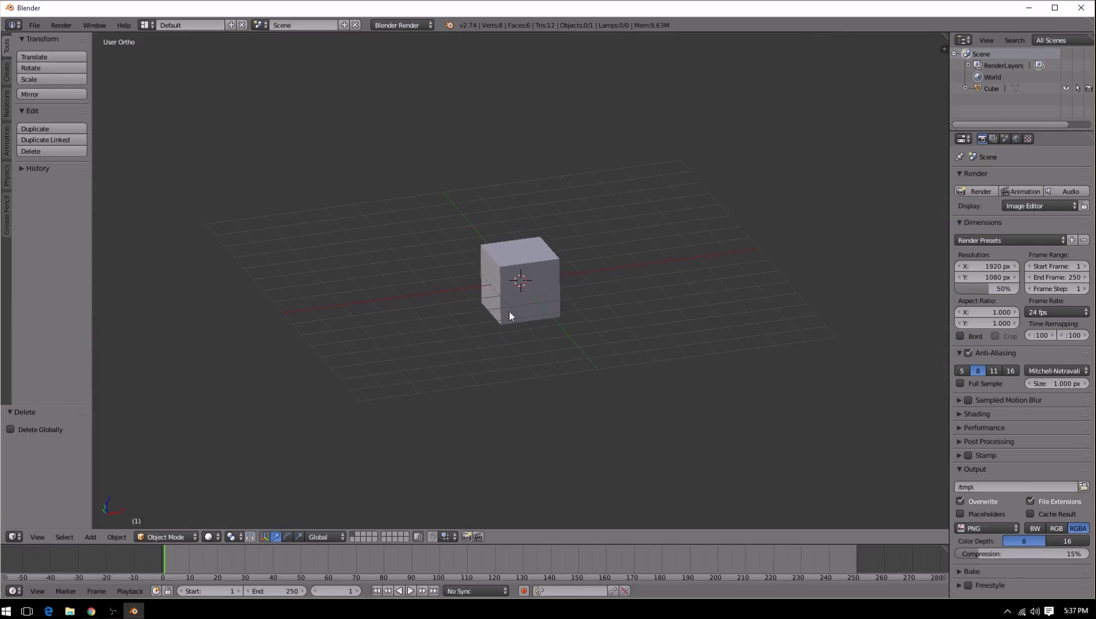
middle_click_drag(509, 312, 514, 386)
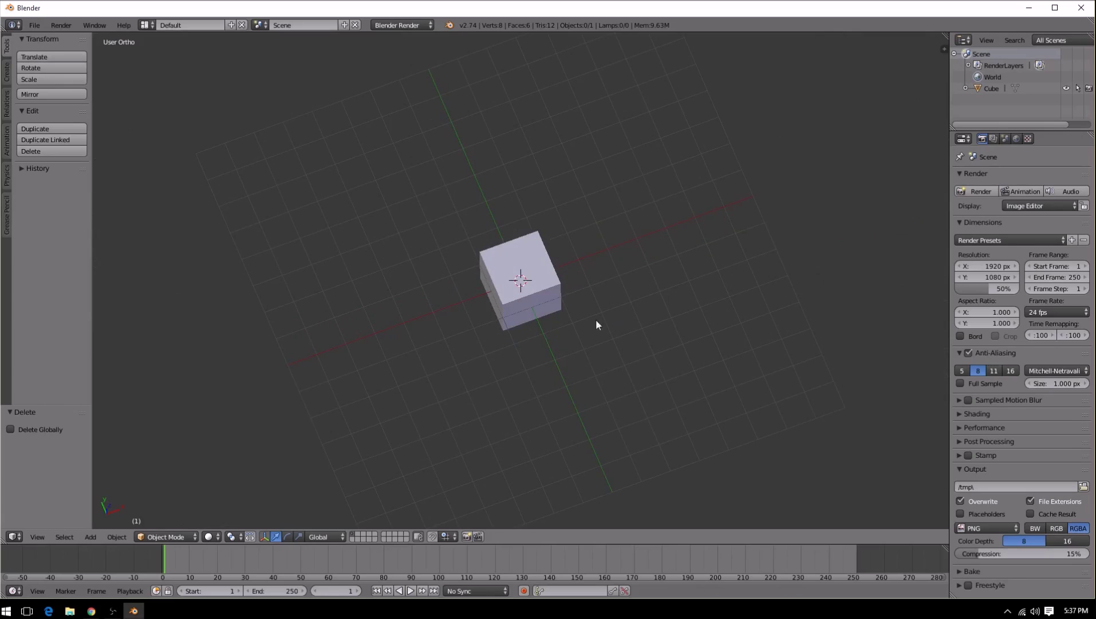
middle_click_drag(548, 333, 569, 363)
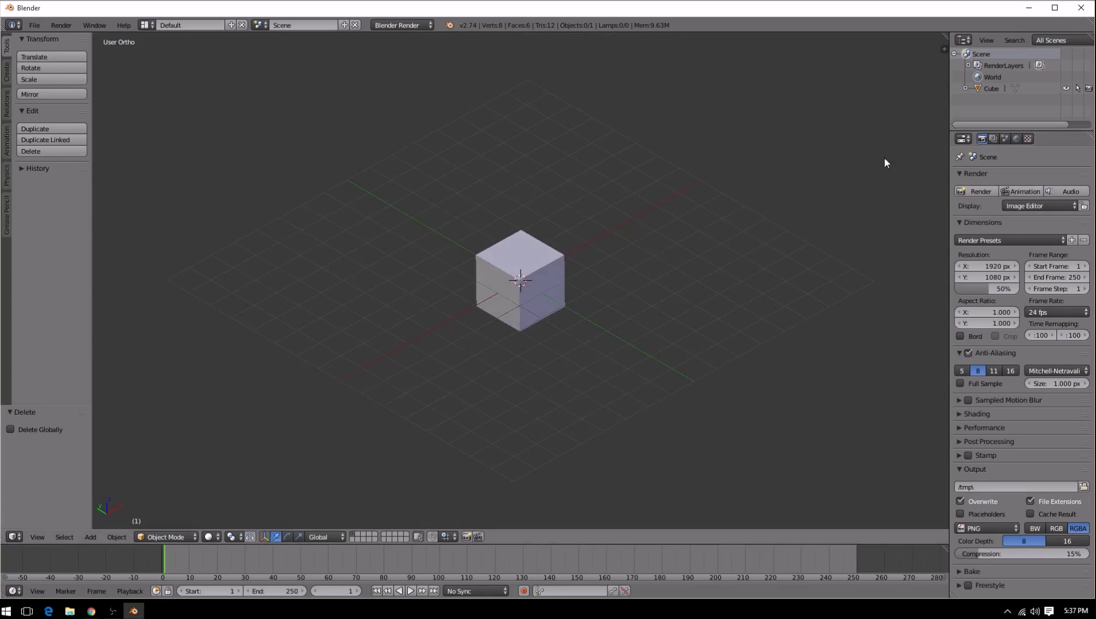
Step: Widen the properties editor to set the scene's units to Metric, and return to the render settings
left_click_drag(949, 141, 704, 140)
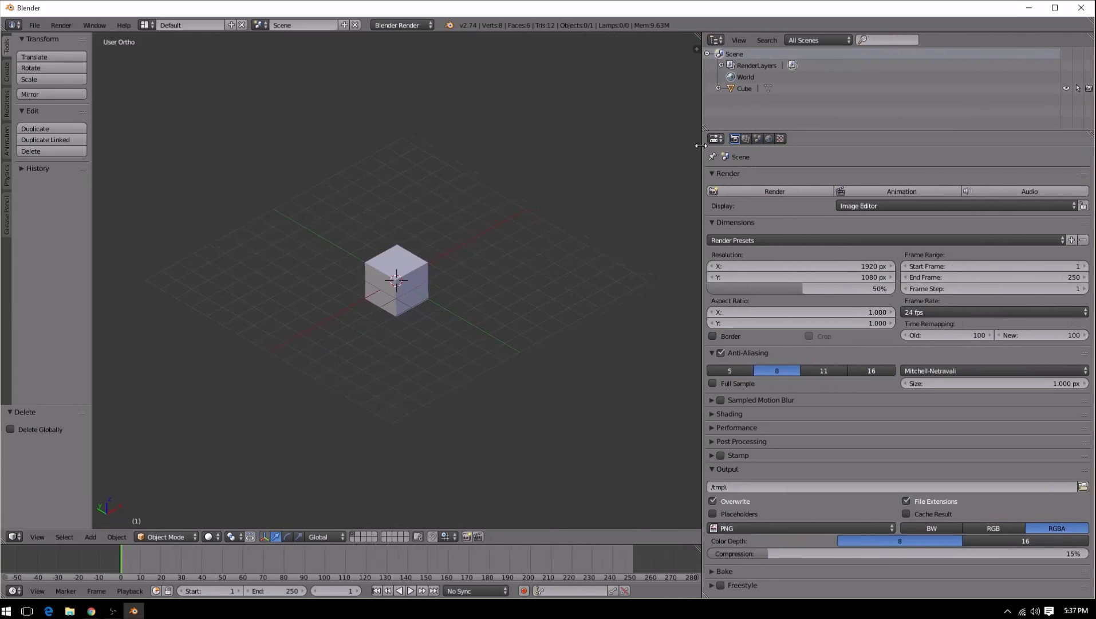
left_click(758, 139)
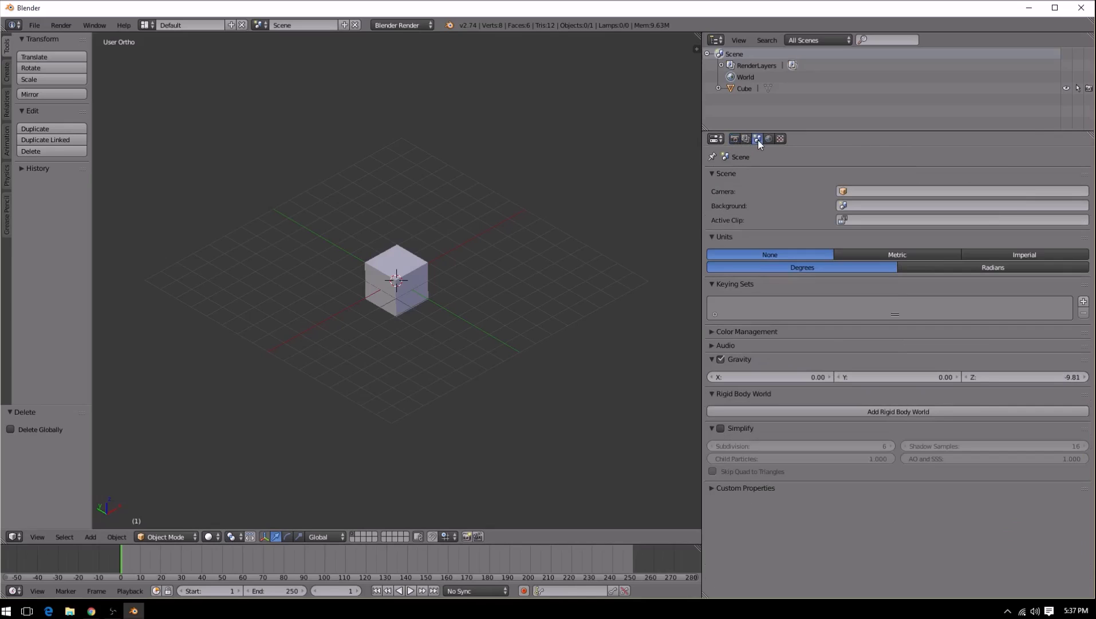
left_click(887, 254)
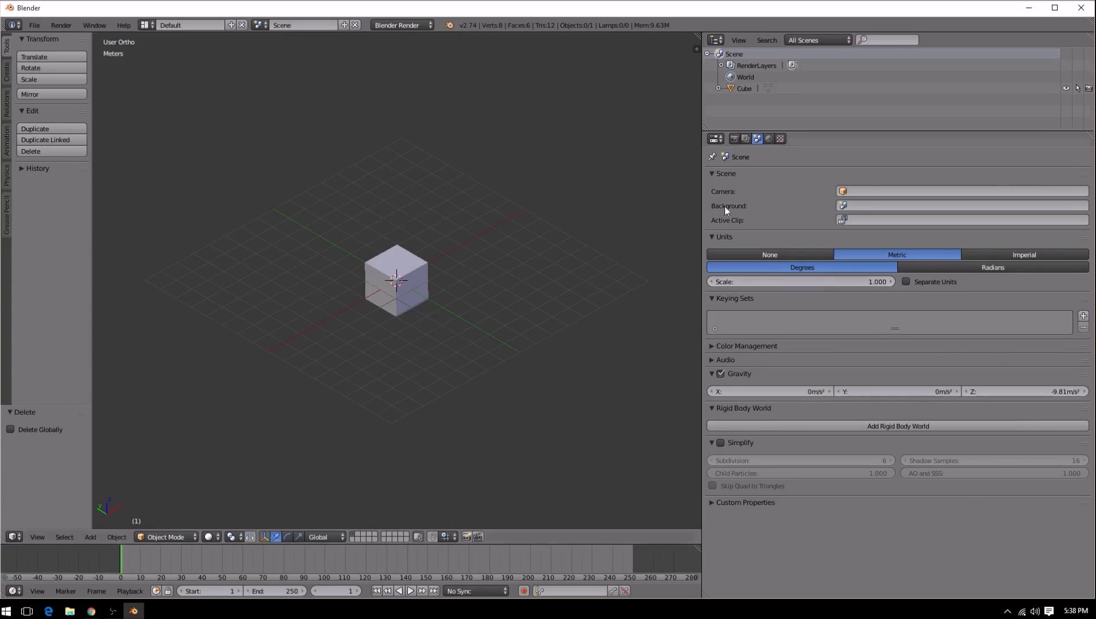
middle_click_drag(370, 288, 489, 297)
scroll(442, 293, "up", 5)
mouse_move(410, 320)
middle_mouse_down()
mouse_move(486, 335)
mouse_move(413, 336)
mouse_move(394, 359)
mouse_move(474, 347)
middle_mouse_up()
scroll(389, 364, "down", 6)
scroll(452, 347, "up", 4)
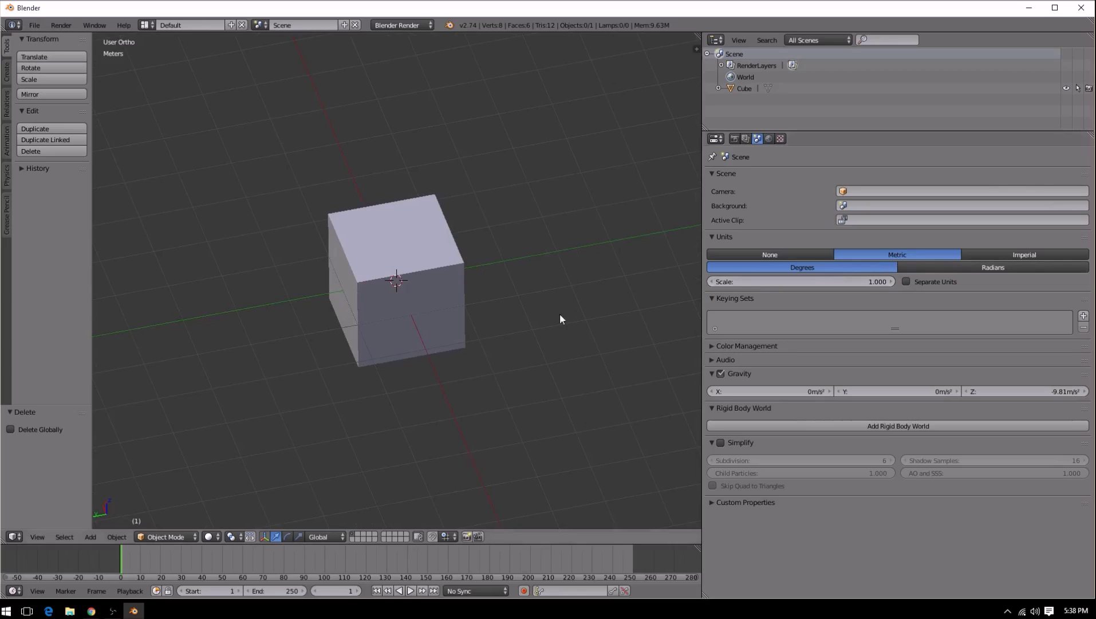
scroll(579, 309, "down", 4)
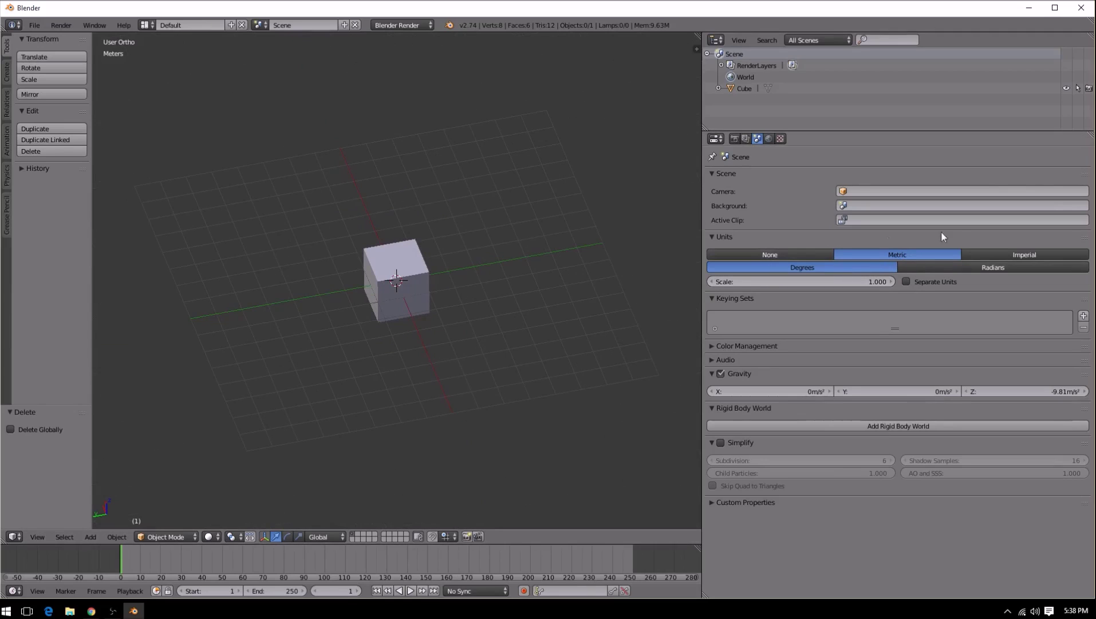
left_click(734, 139)
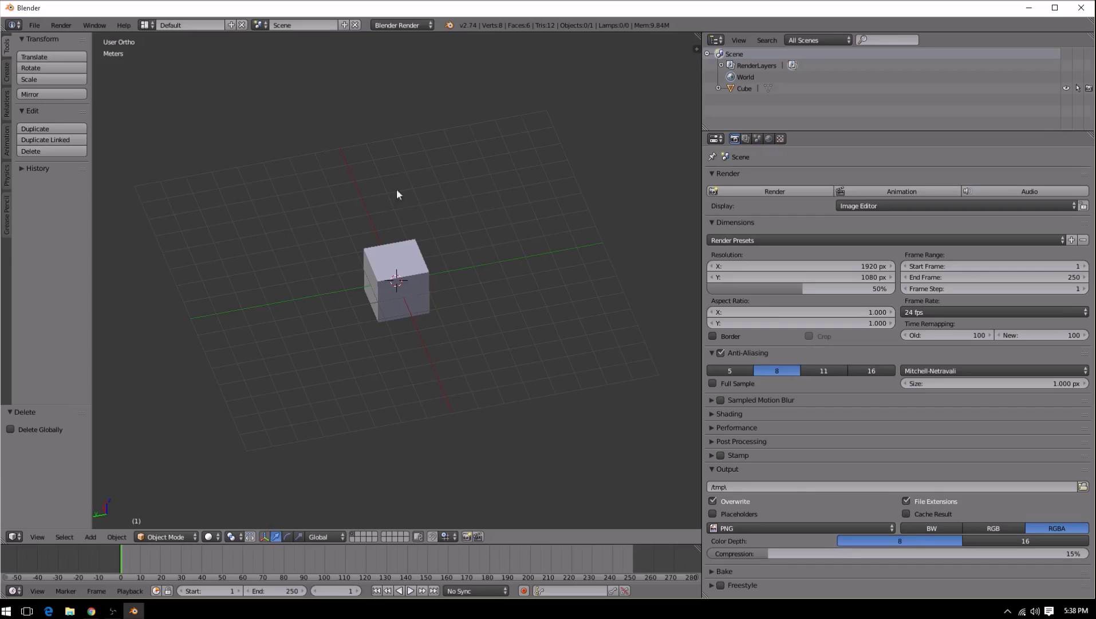
Step: Set the grid floor to 32 lines in the 3D view's display settings
scroll(398, 194, "down", 5)
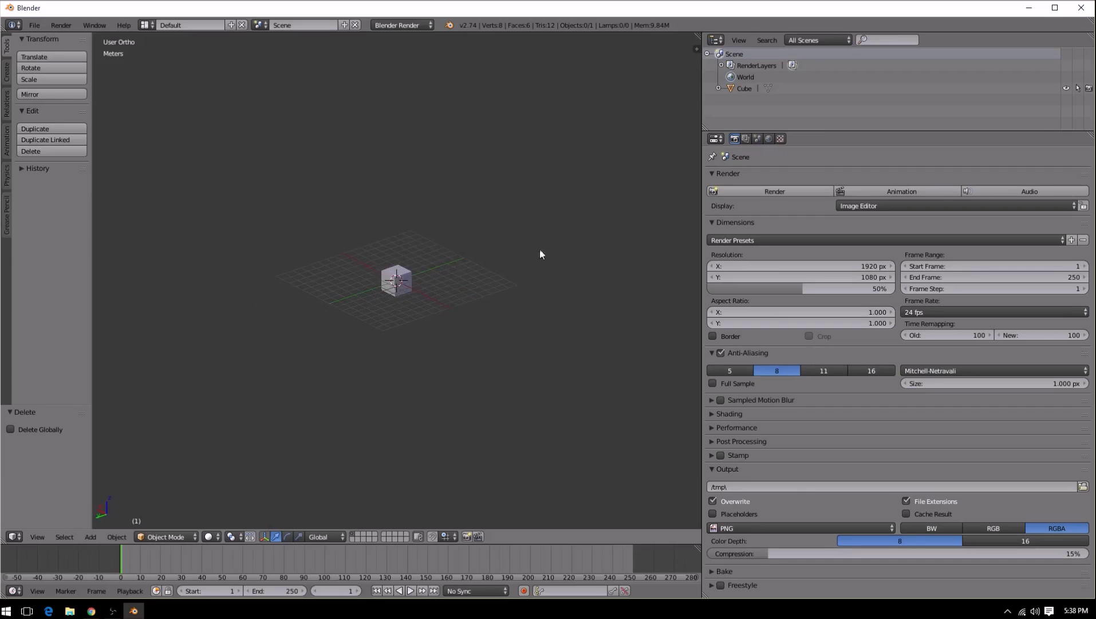
middle_click_drag(453, 282, 409, 384)
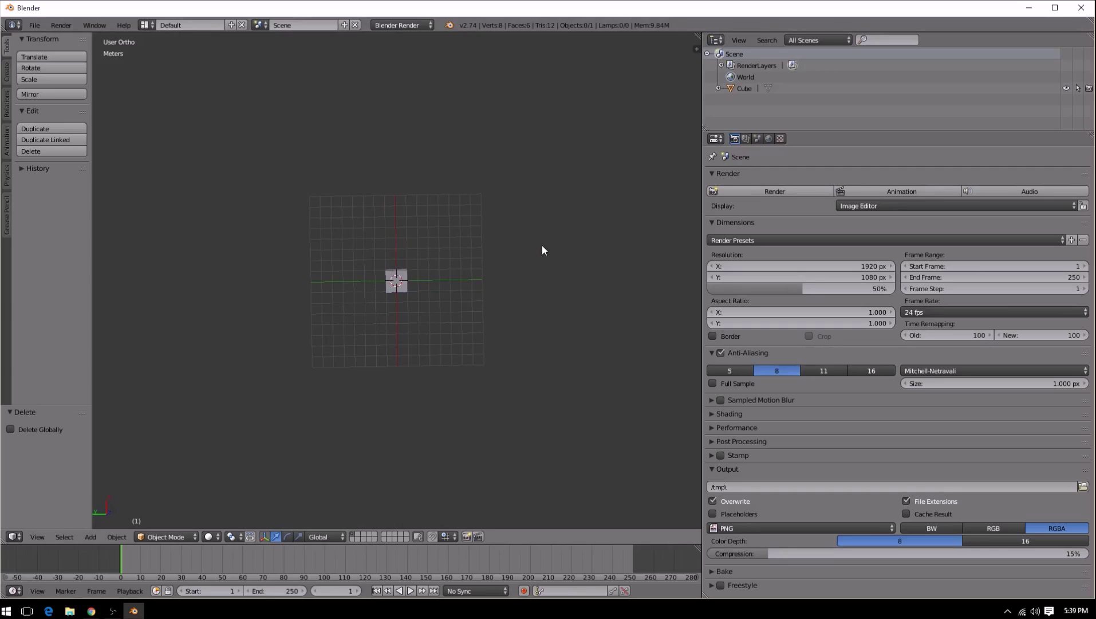
key("n")
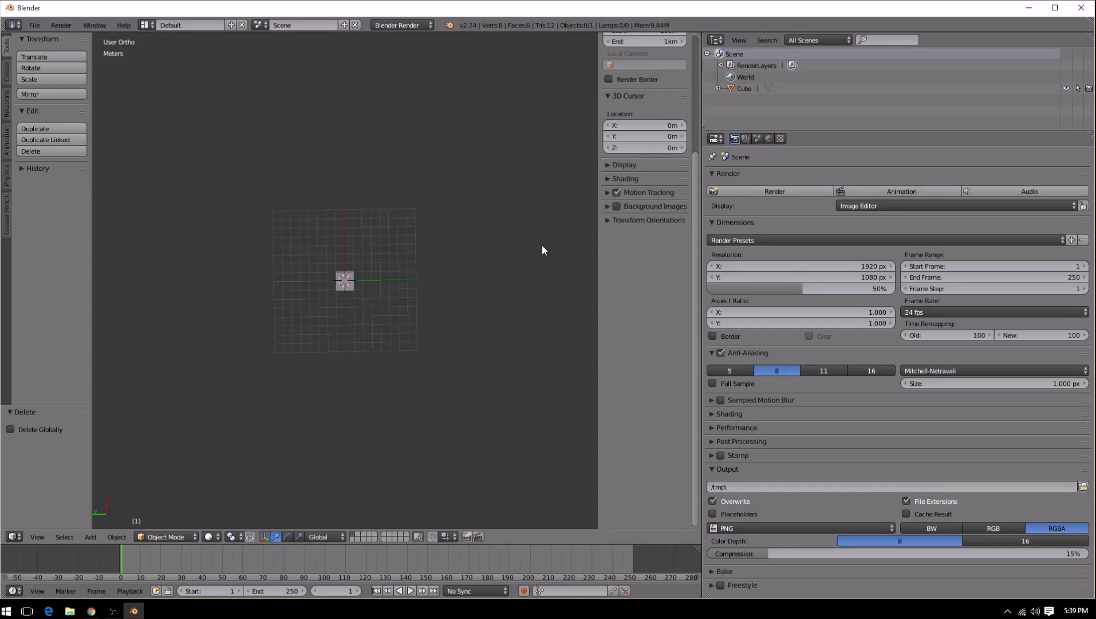
left_click(626, 166)
left_click(634, 261)
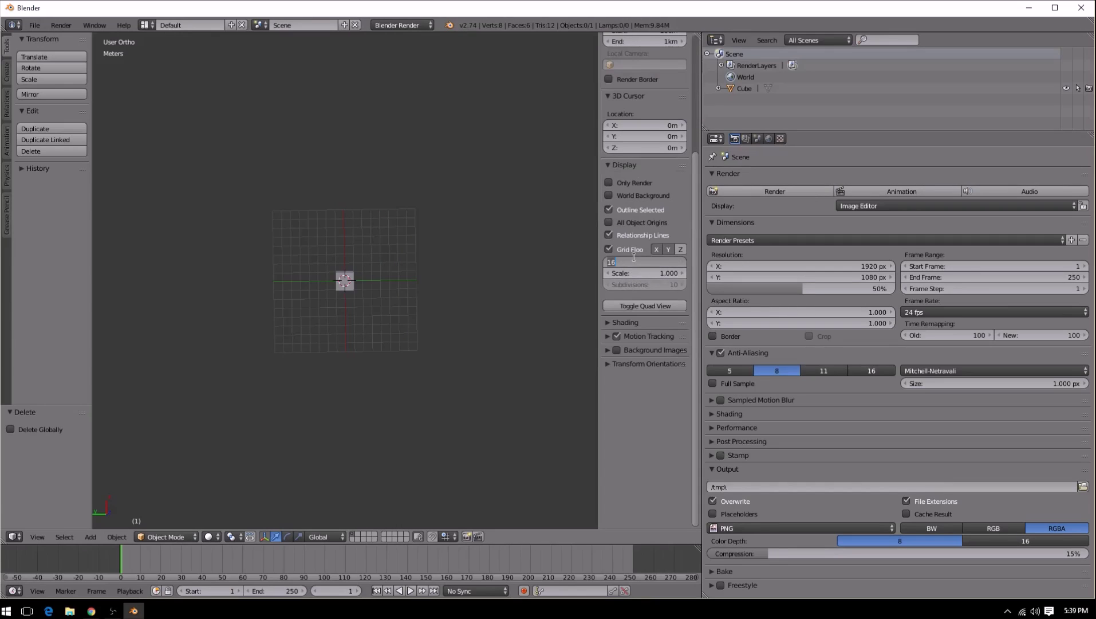
type("32")
key("Return")
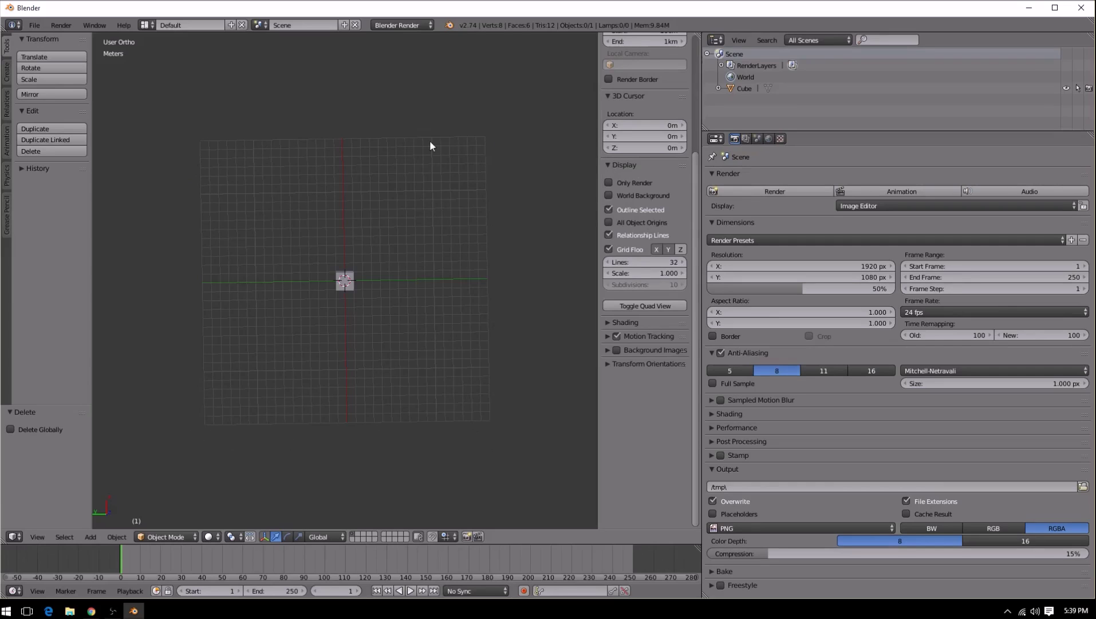
Step: Narrow the properties editor to enlarge the 3D view and check the cube on the extended grid
middle_click_drag(315, 388, 435, 324)
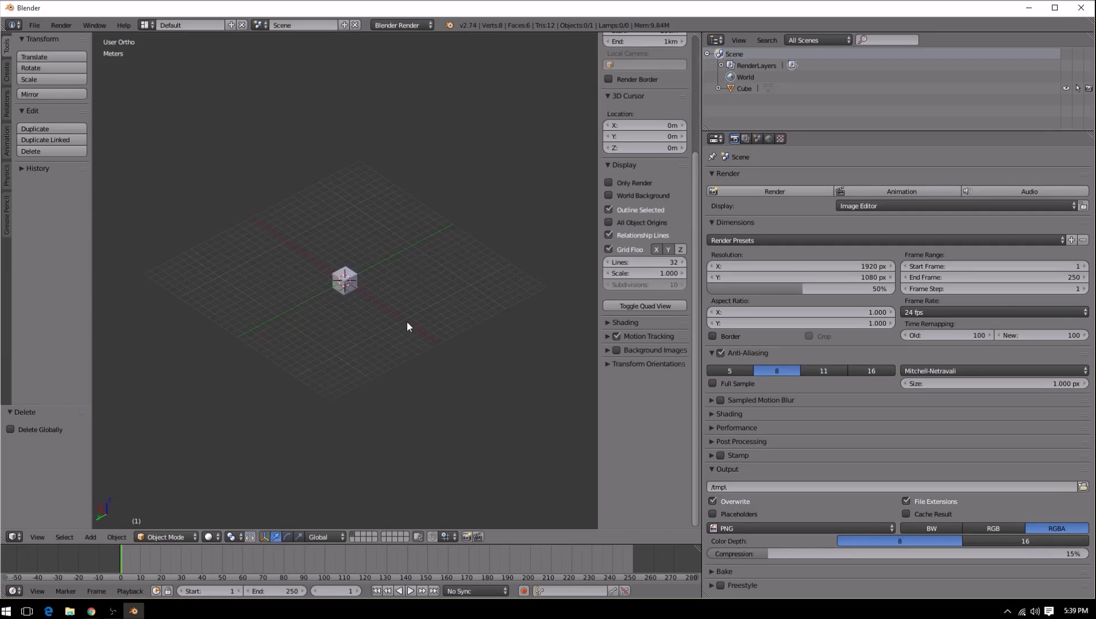
left_click_drag(702, 241, 962, 236)
scroll(441, 317, "up", 4)
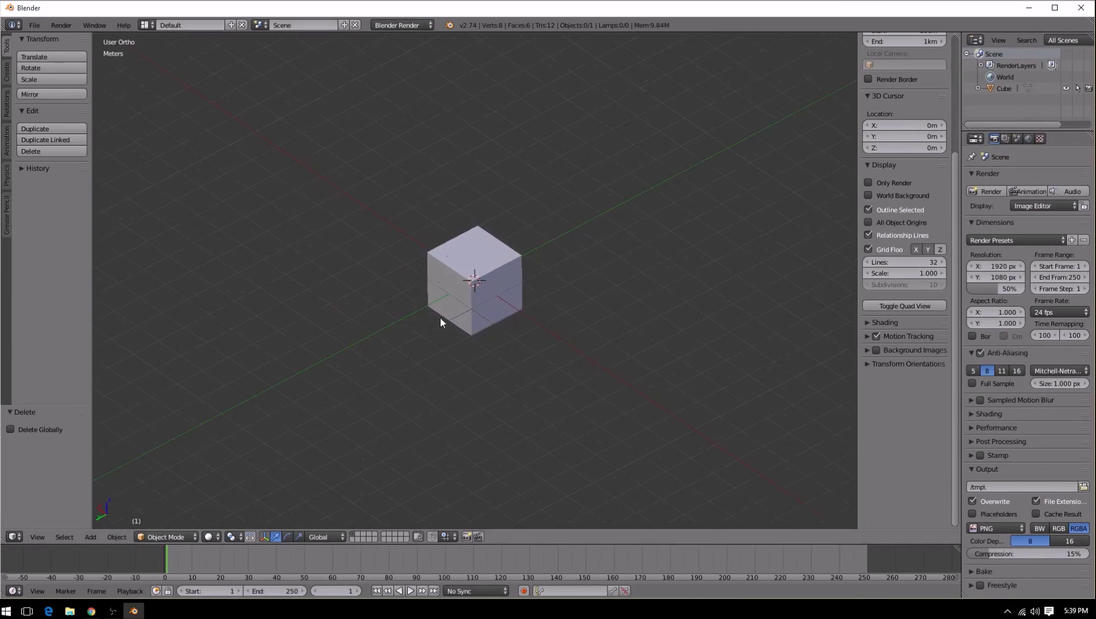
scroll(476, 305, "down", 3)
scroll(461, 326, "up", 4)
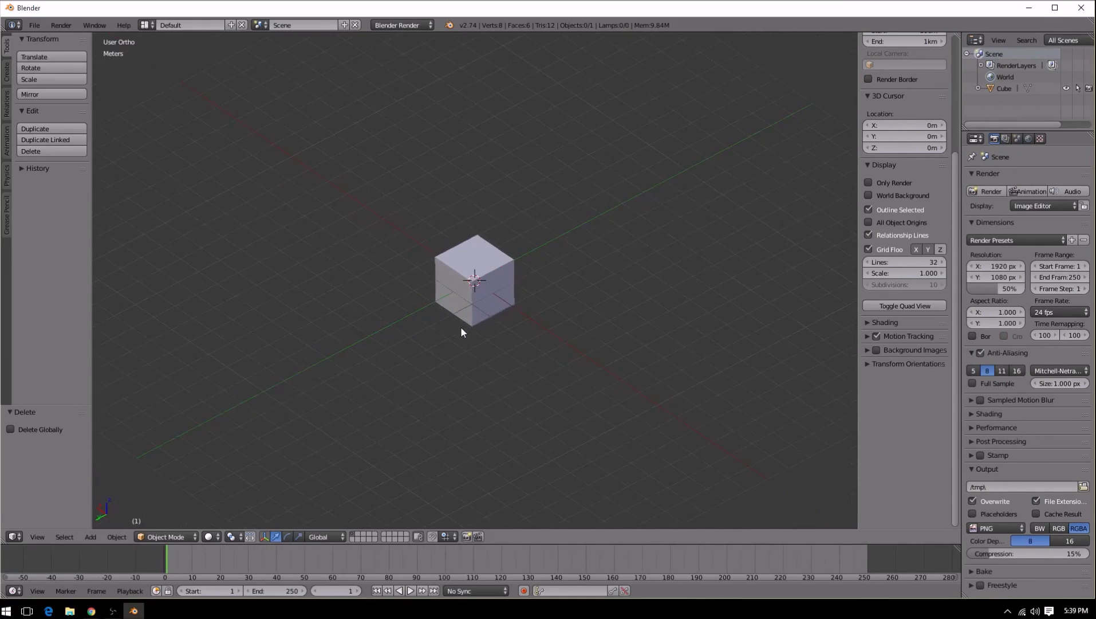
Step: Select the cube and inspect its size against the grid from several angles
right_click(468, 301)
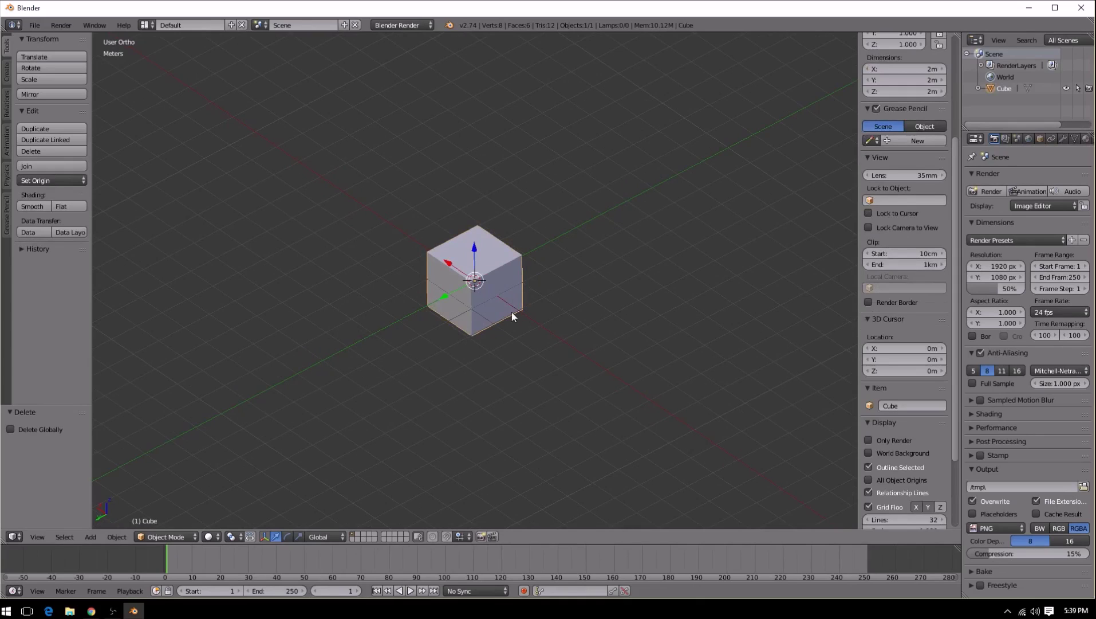
middle_click_drag(508, 344, 491, 324)
scroll(477, 345, "down", 5)
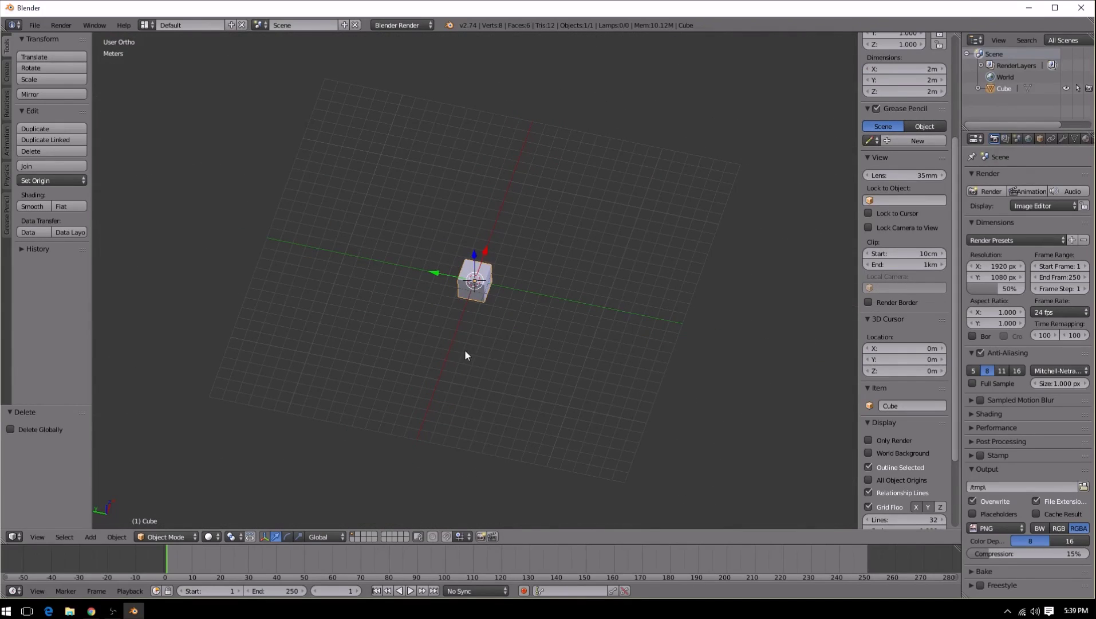
scroll(464, 349, "up", 8)
scroll(426, 367, "up", 2)
scroll(429, 367, "down", 7)
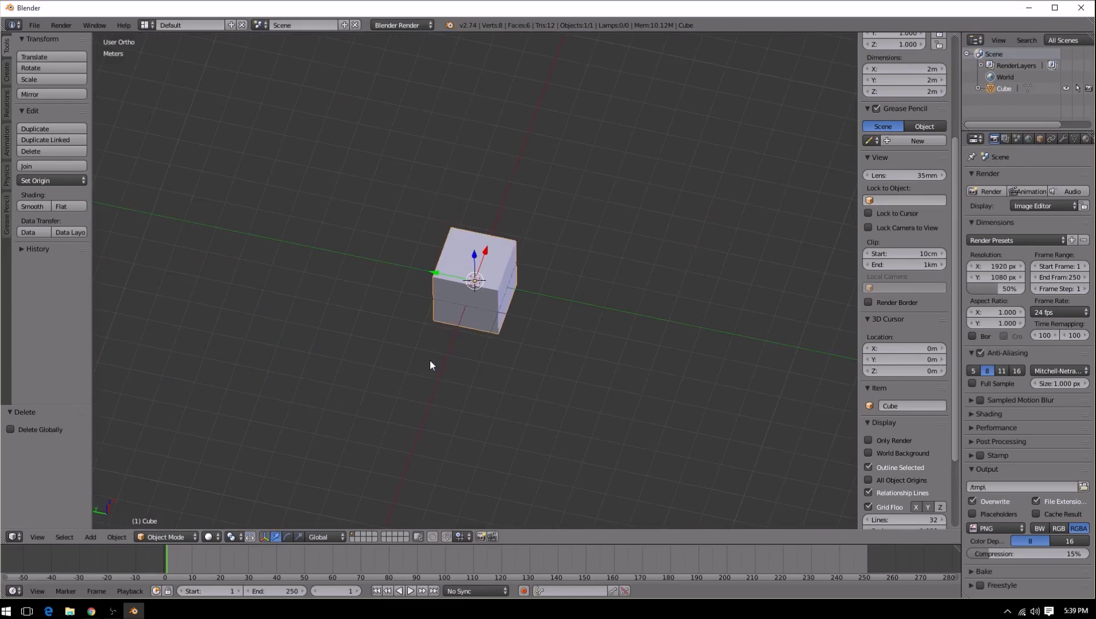
scroll(436, 334, "down", 5)
middle_click_drag(436, 334, 472, 294)
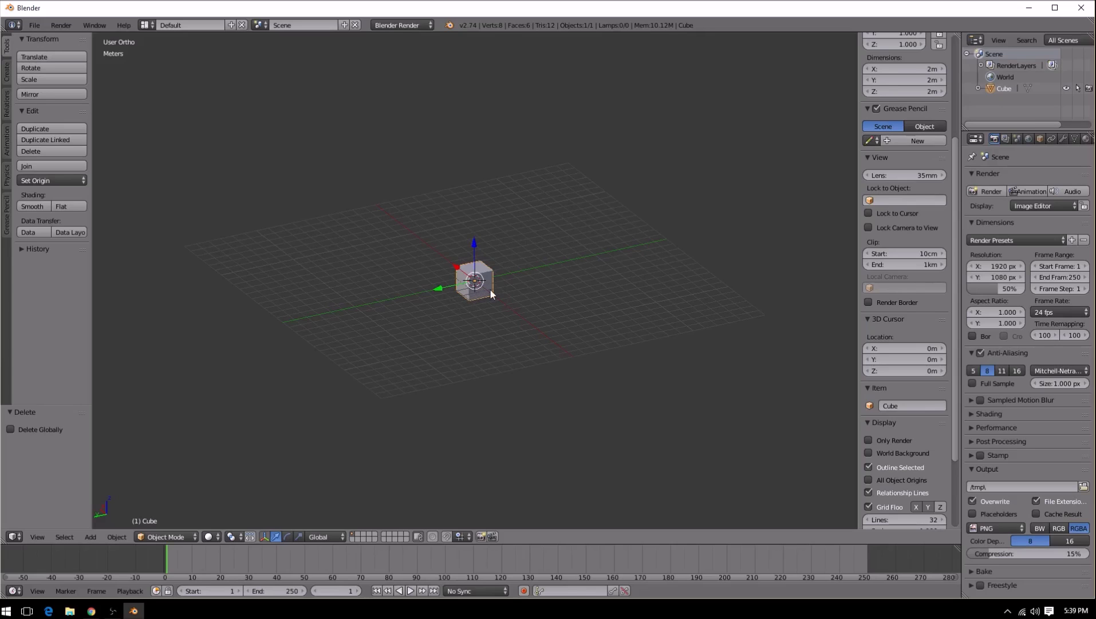
key("Tab")
key("a")
key("a")
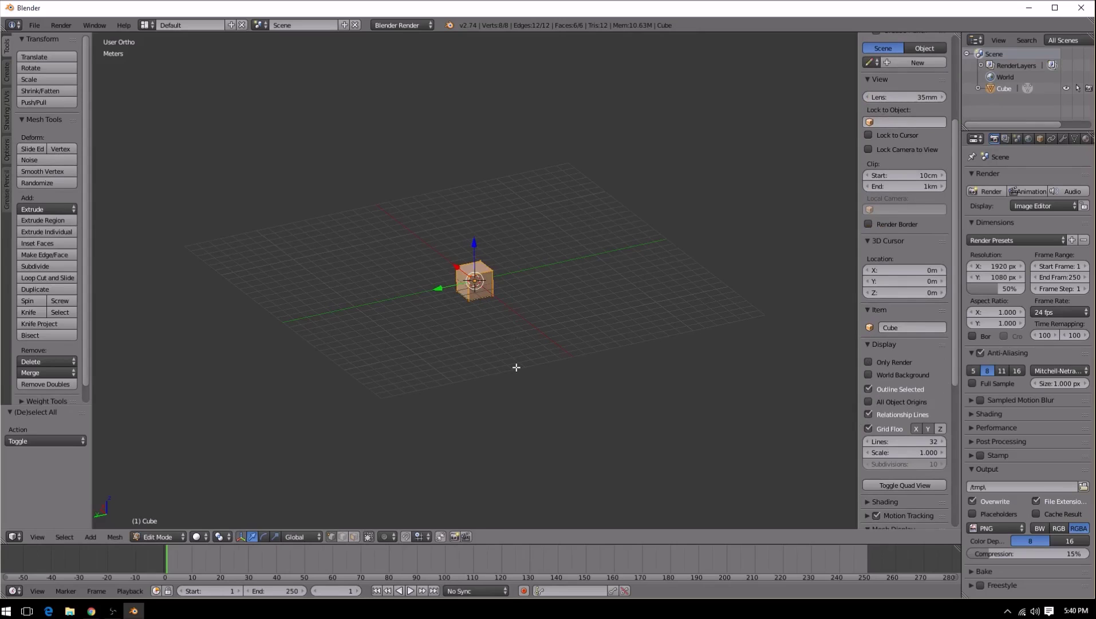
key("s")
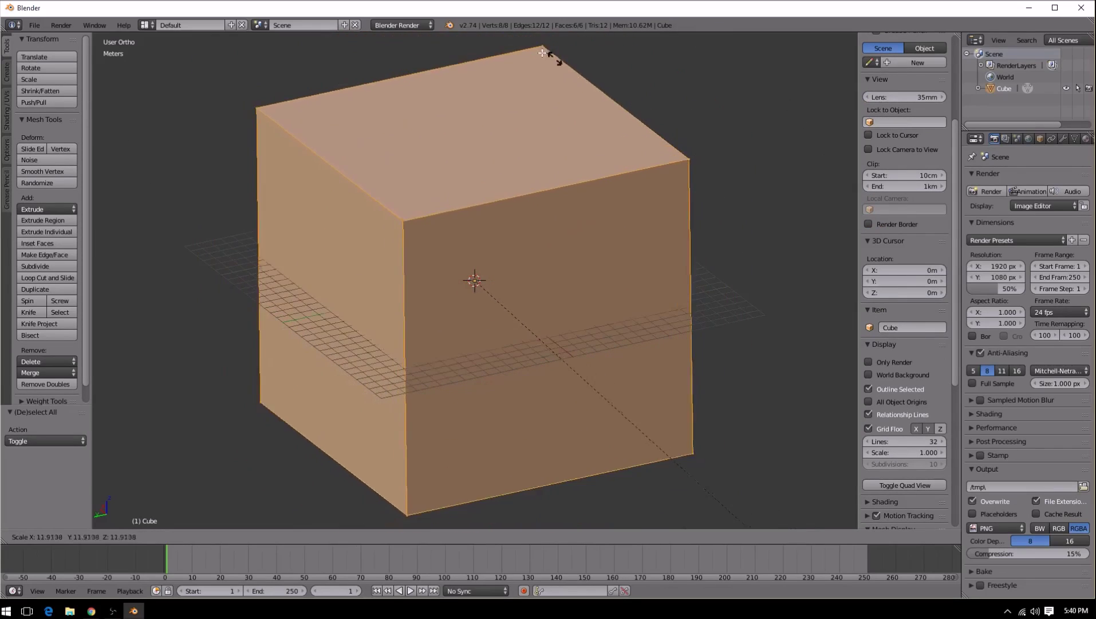
key("Escape")
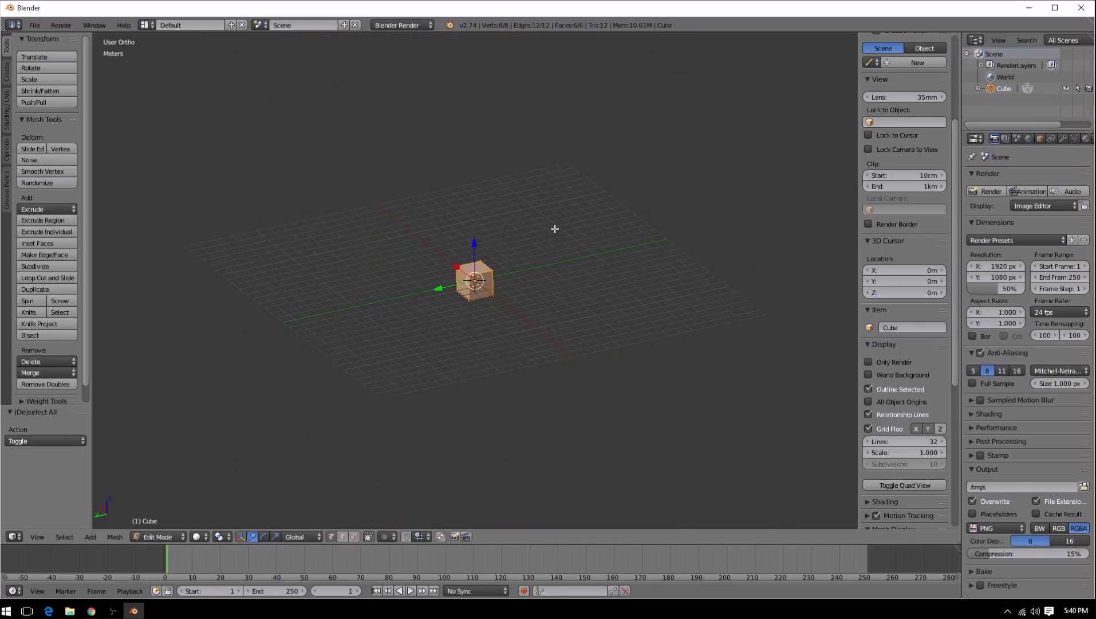
key("Tab")
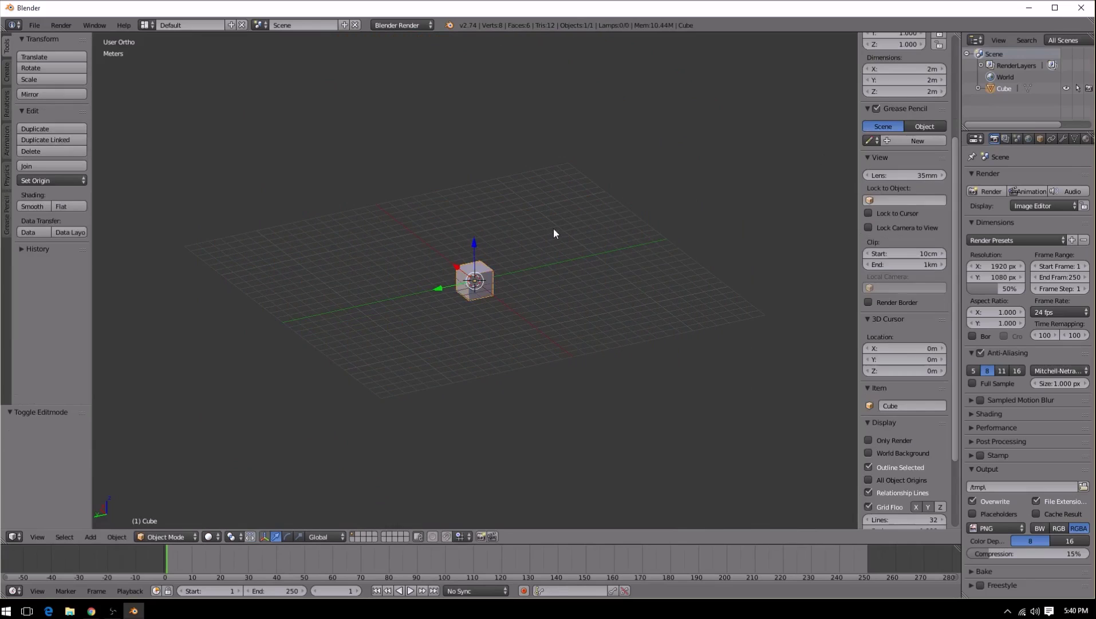
Step: Examine the cube's X dimension and compare the cube with the grid squares from several angles
scroll(906, 250, "up", 7)
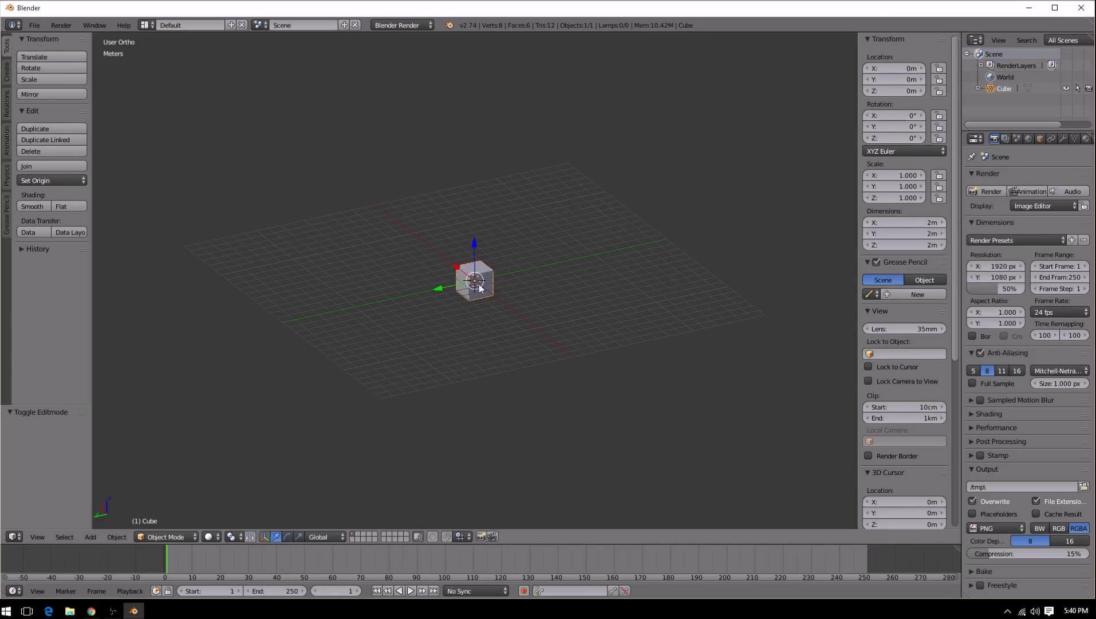
left_click(918, 222)
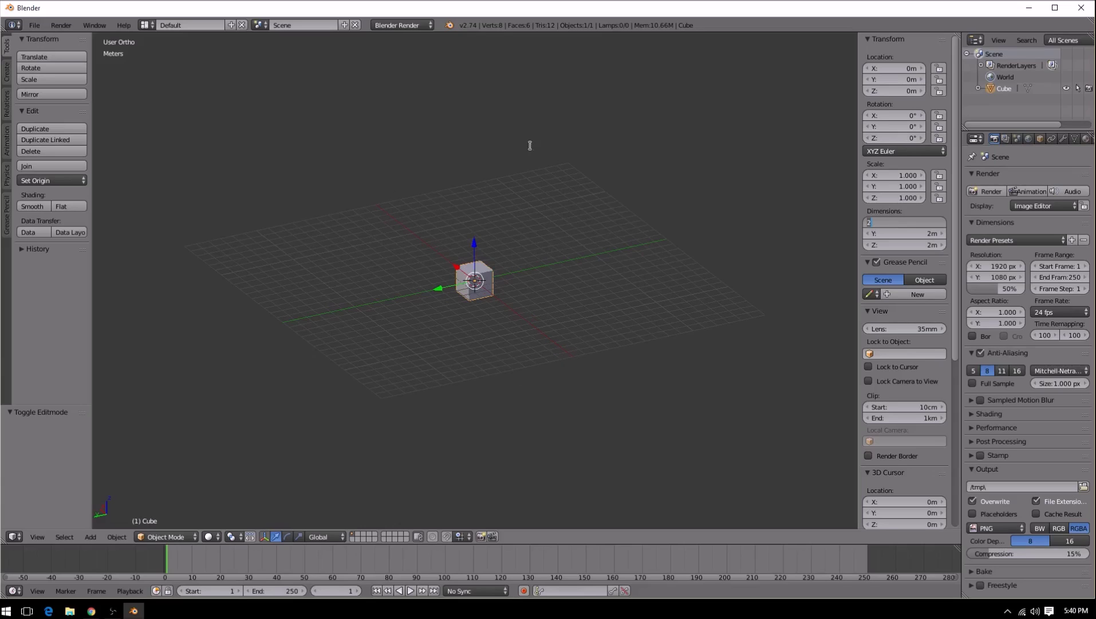
key("Return")
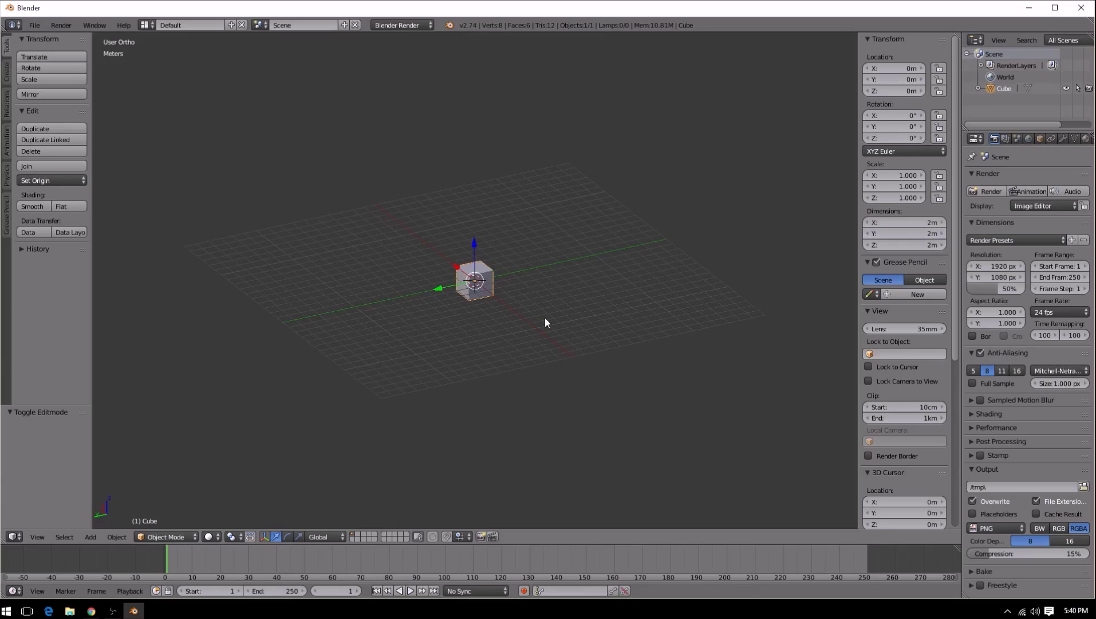
middle_click_drag(527, 300, 624, 307)
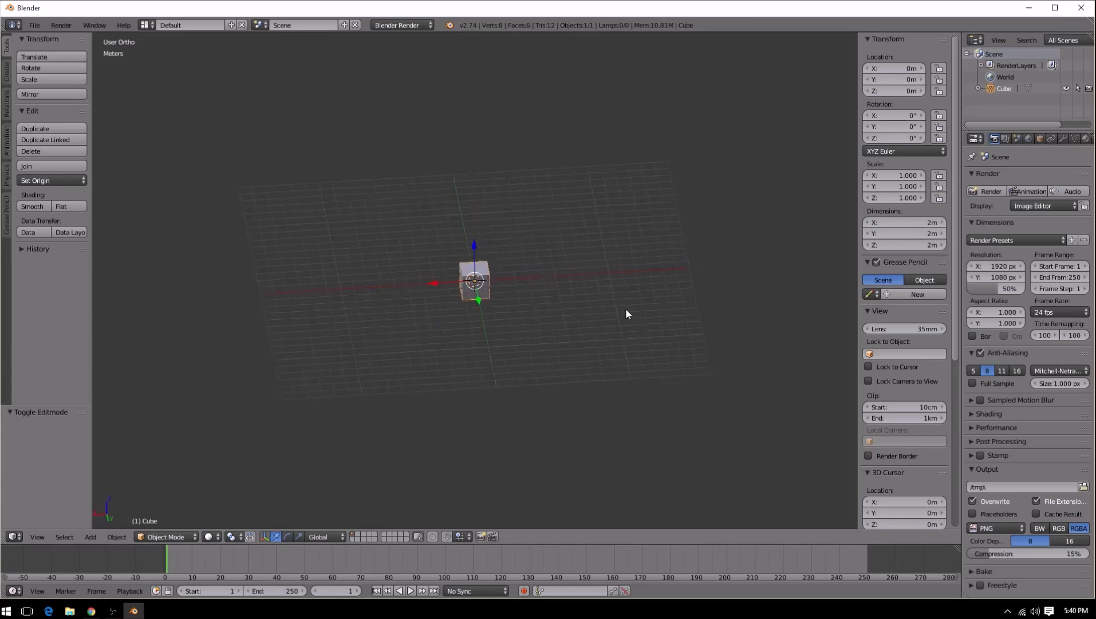
scroll(452, 327, "up", 5)
mouse_move(464, 369)
middle_mouse_down()
mouse_move(477, 333)
mouse_move(466, 315)
middle_mouse_up()
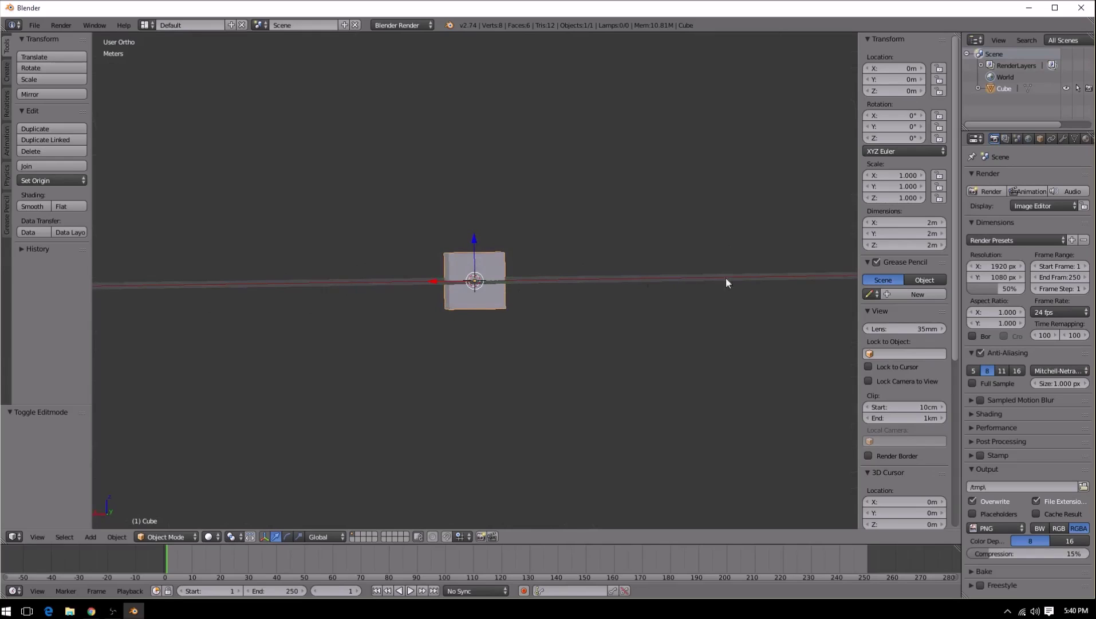
middle_click_drag(426, 308, 484, 369)
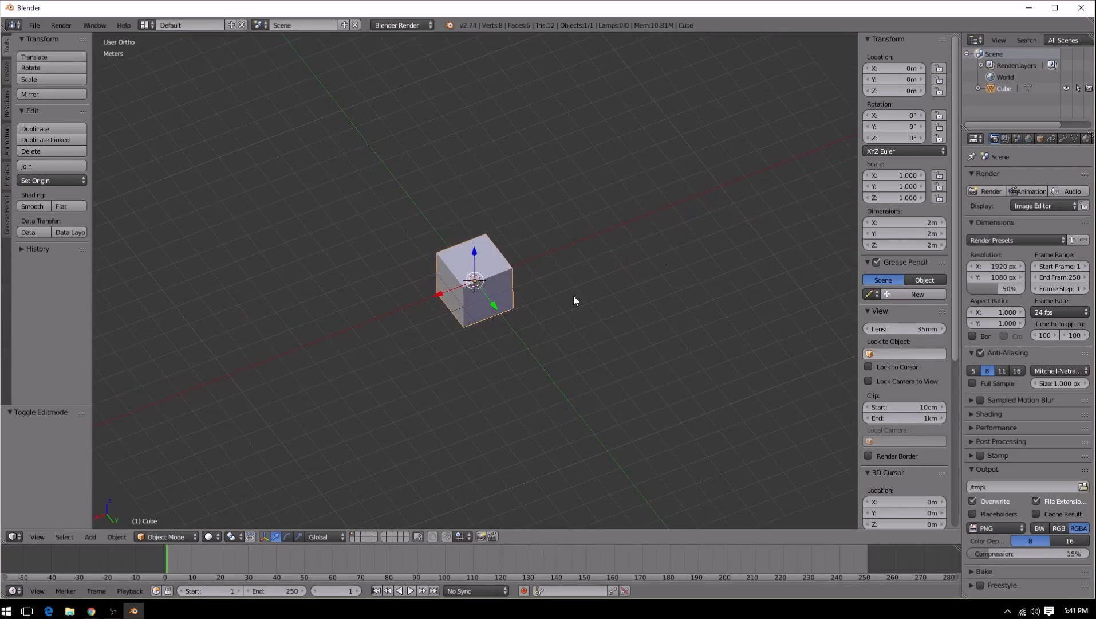
scroll(573, 295, "down", 6)
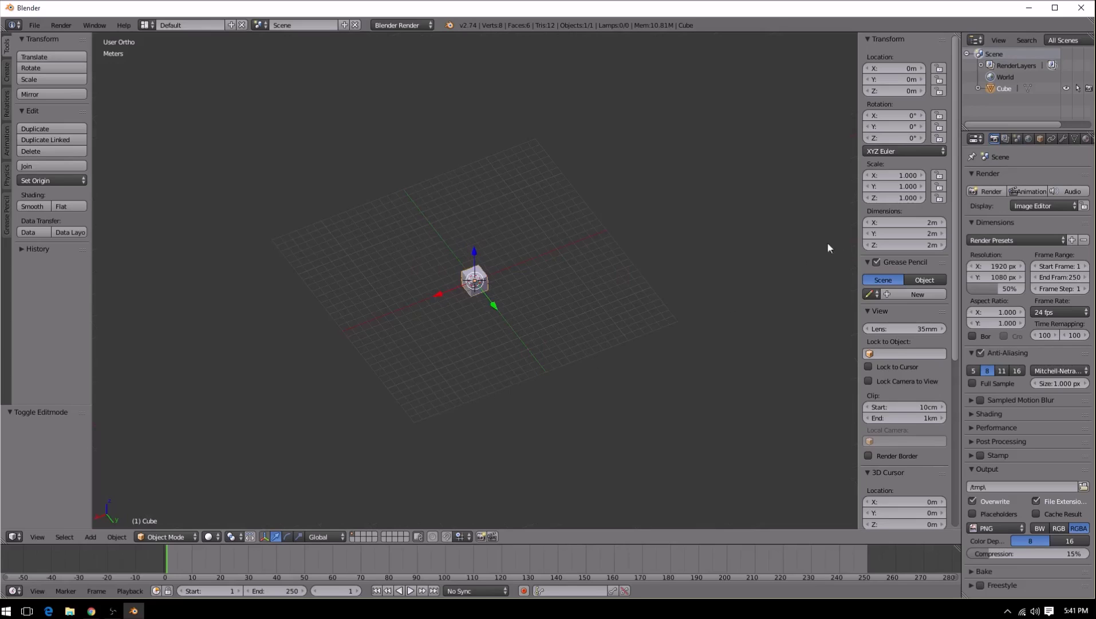
left_click(909, 222)
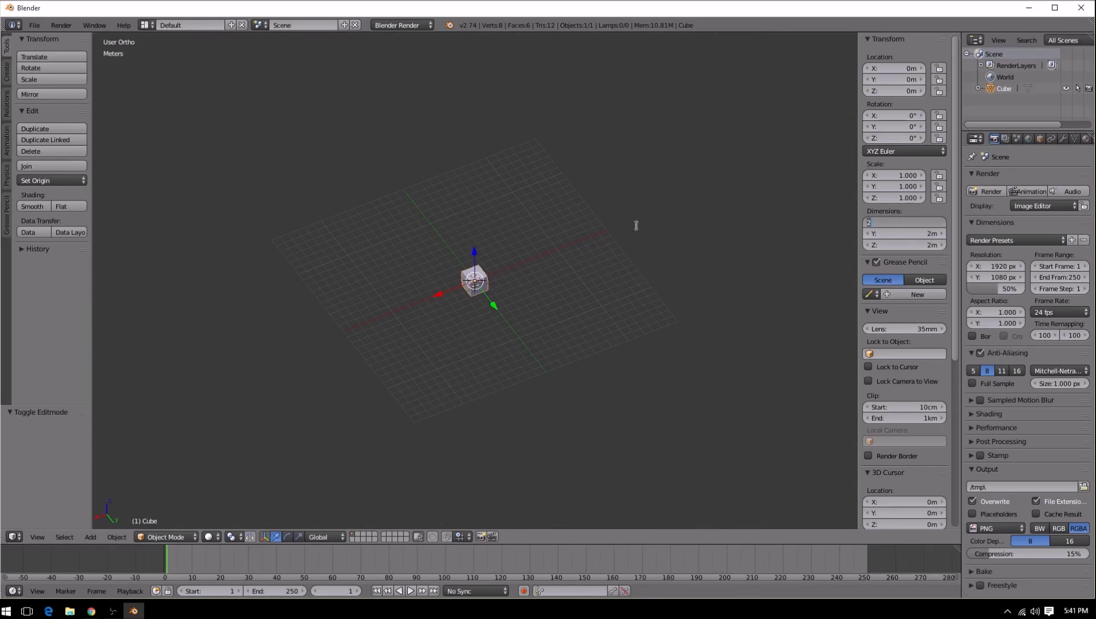
key("Return")
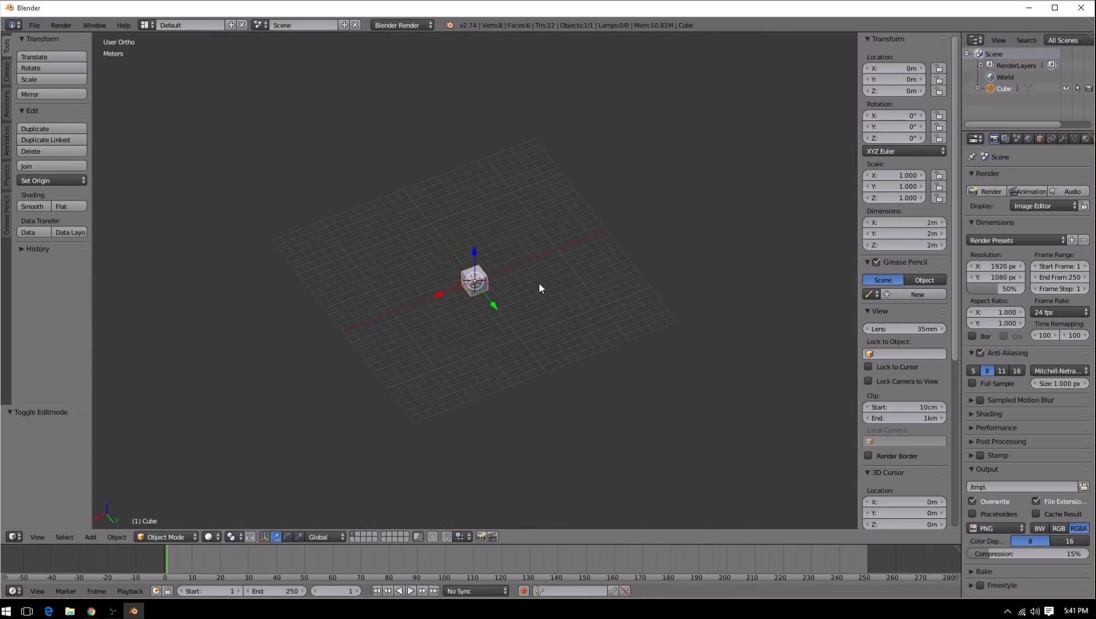
Step: Switch to the front view and set the cube's X dimension to 16 m
key("KP_1")
scroll(453, 301, "up", 6)
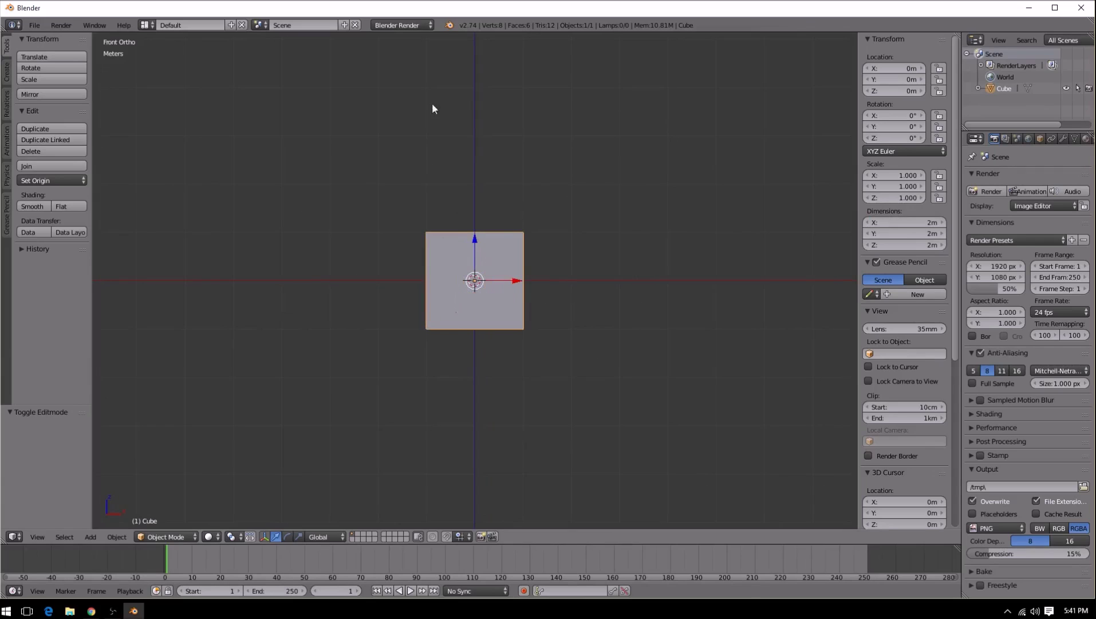
left_click(898, 222)
type("16")
key("Return")
scroll(402, 309, "down", 4)
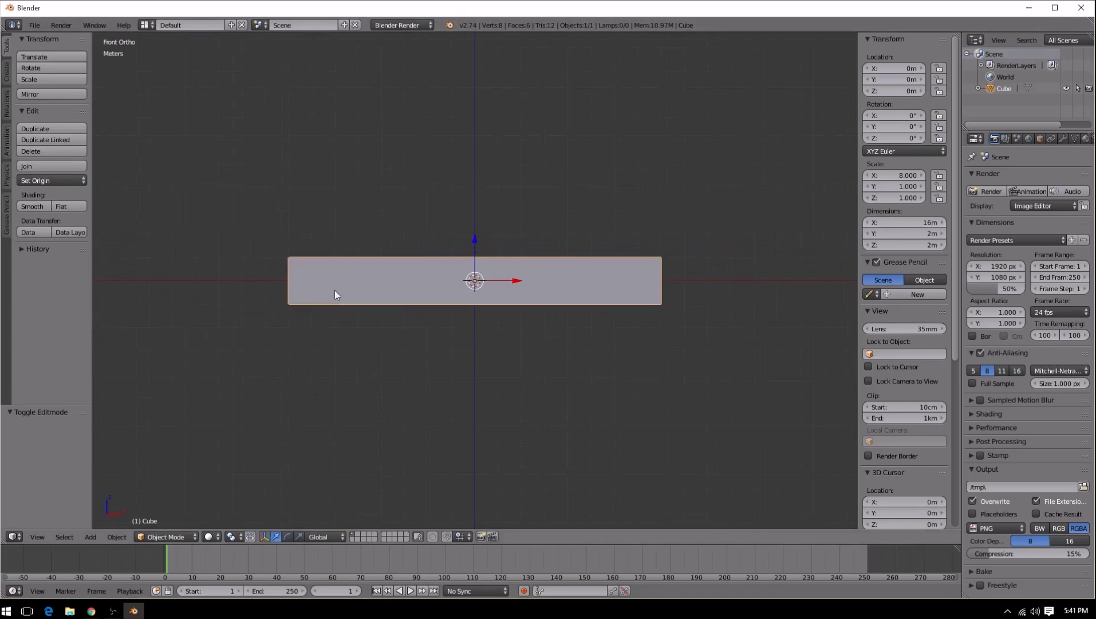
Step: Keep the block's Y dimension at 2 m and set its Z dimension to 15 m
left_click(895, 233)
type("15")
key("BackSpace")
type("2")
key("Tab")
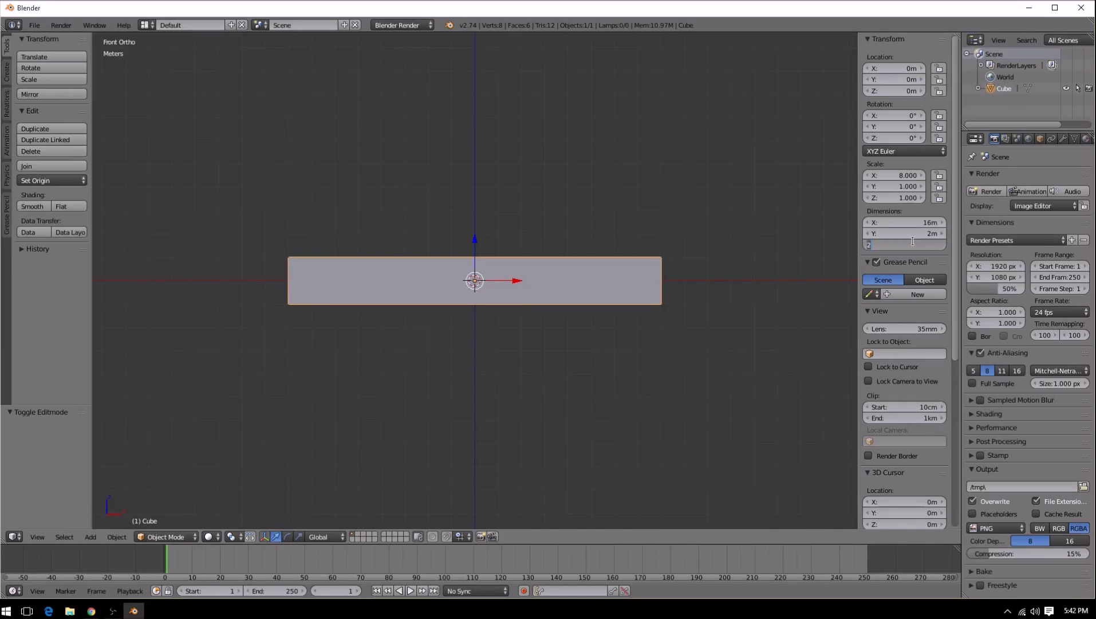
type("15")
key("Return")
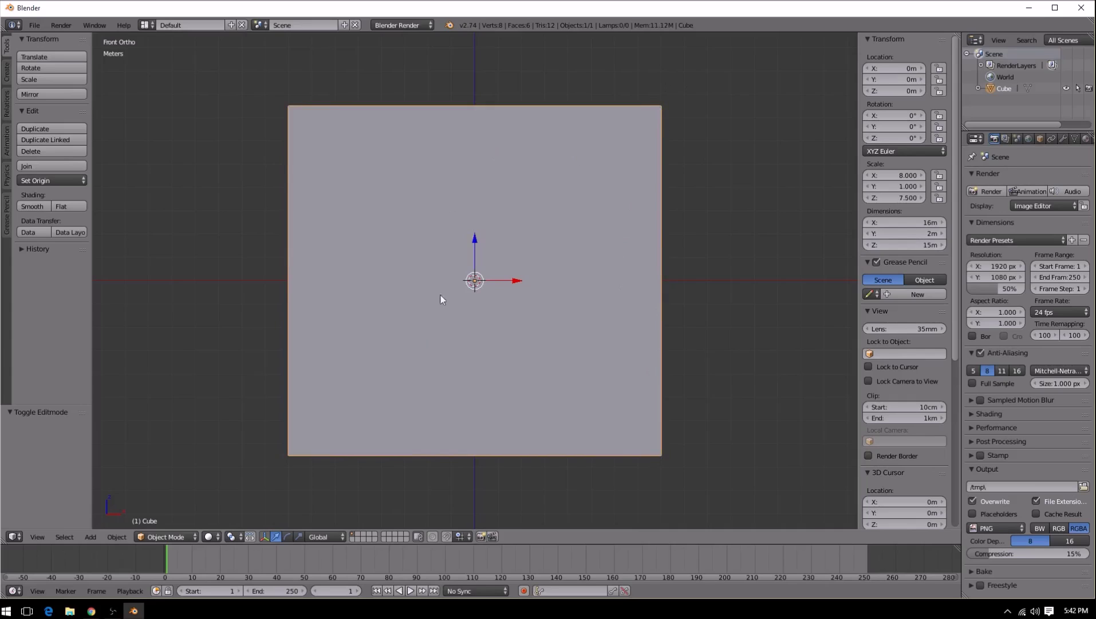
Step: Set the block's Y dimension to 32 m and view the whole block in perspective to the grid
left_click(905, 235)
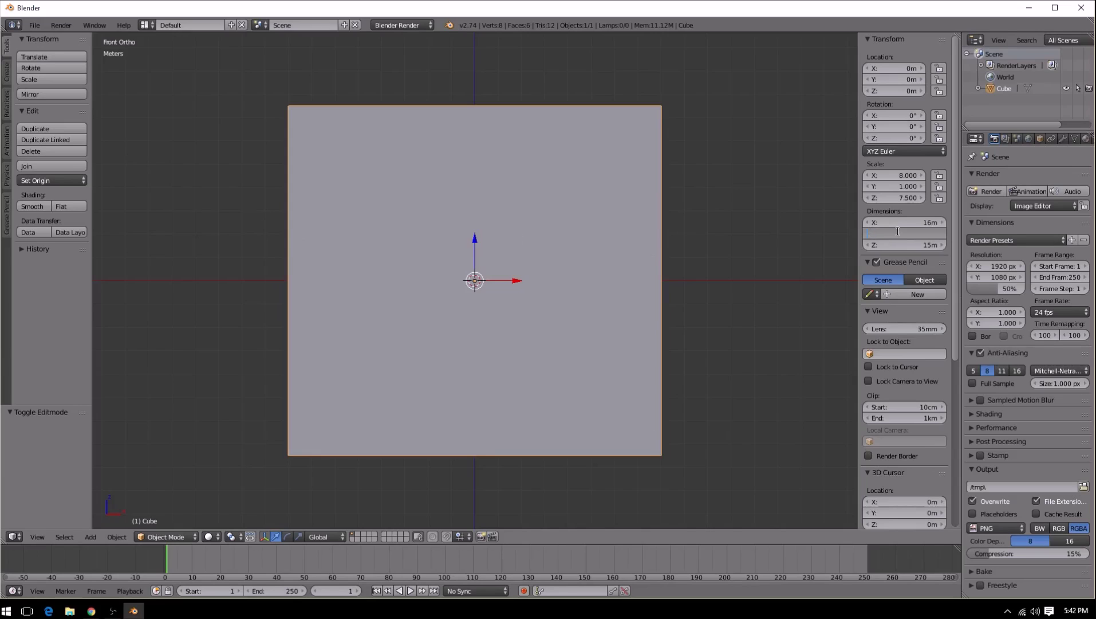
key("Return")
middle_click_drag(756, 342, 683, 382)
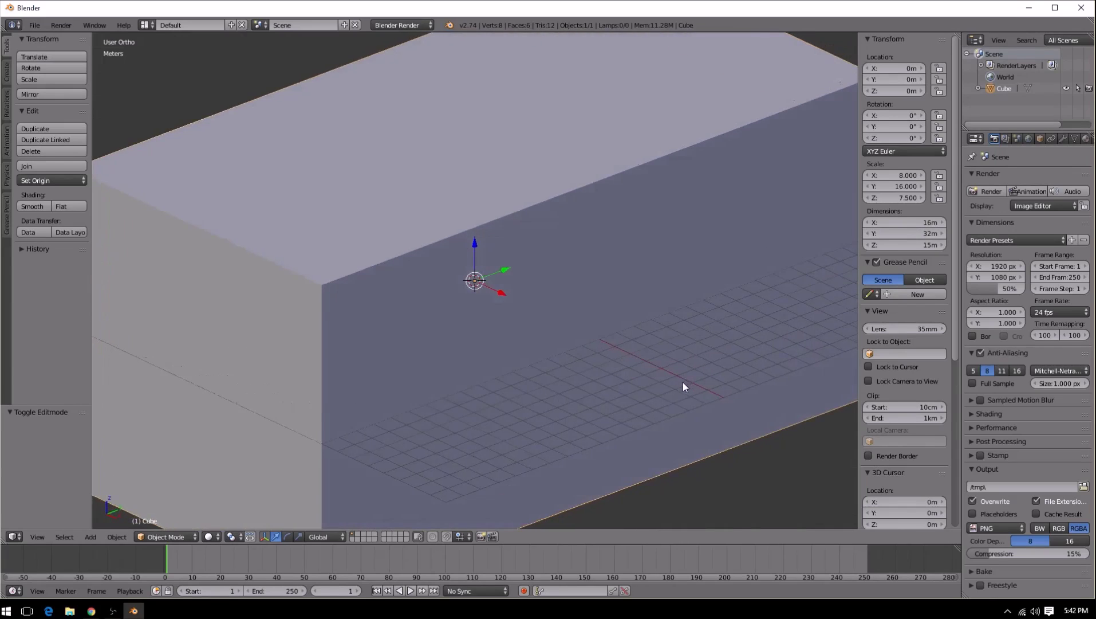
scroll(683, 382, "down", 6)
middle_click_drag(734, 347, 609, 366)
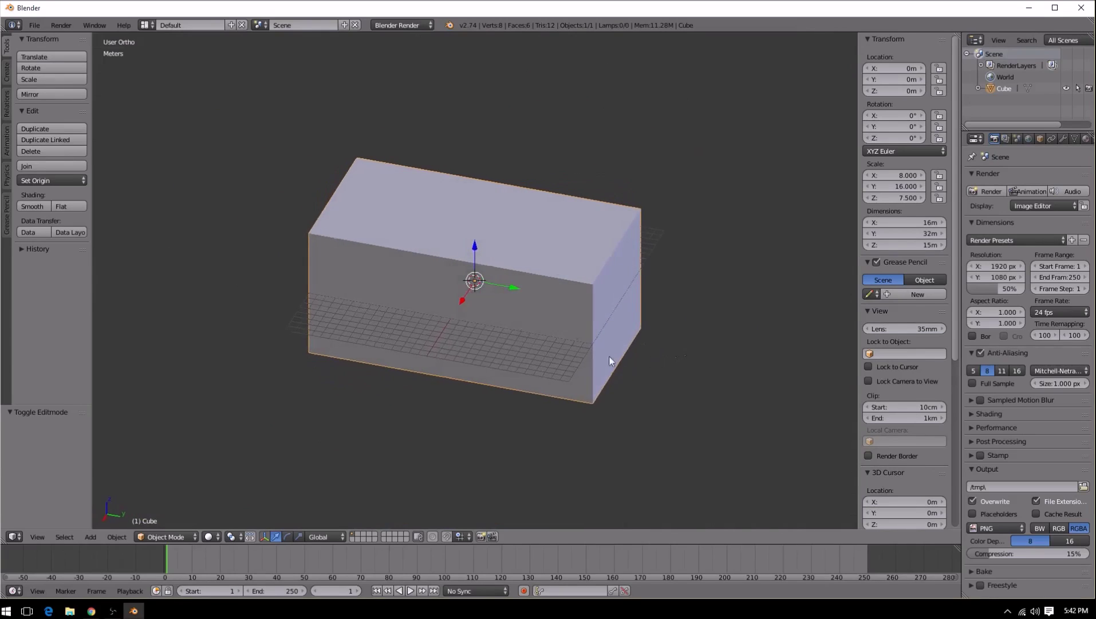
Step: Inspect the resized block against the grid floor from several sides and return to the front view
scroll(647, 353, "up", 7)
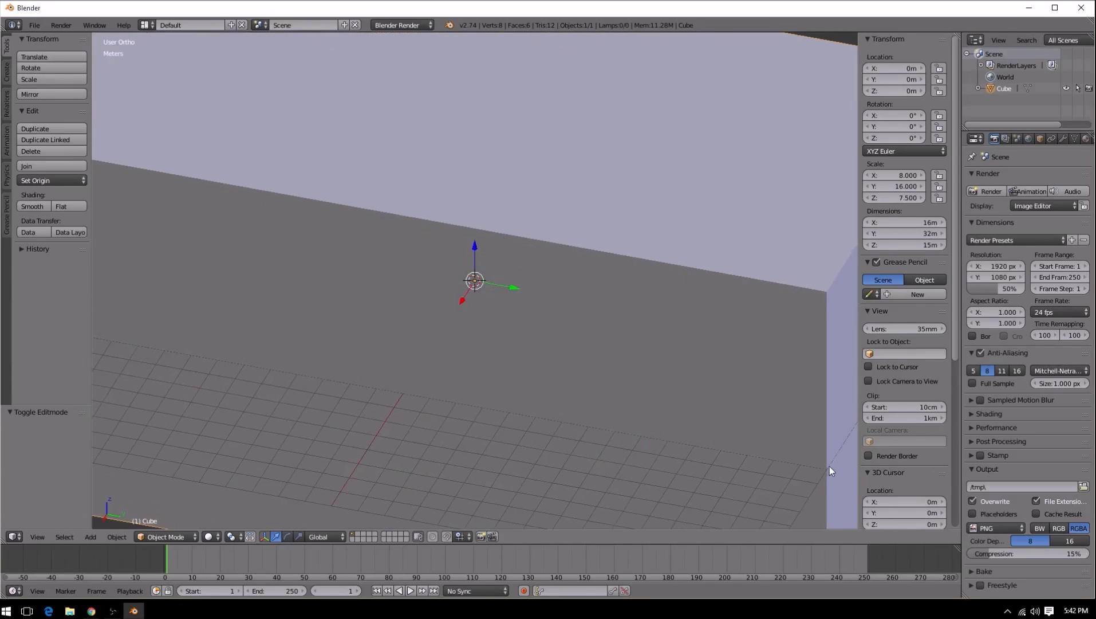
scroll(806, 500, "down", 8)
middle_click_drag(416, 386, 559, 391)
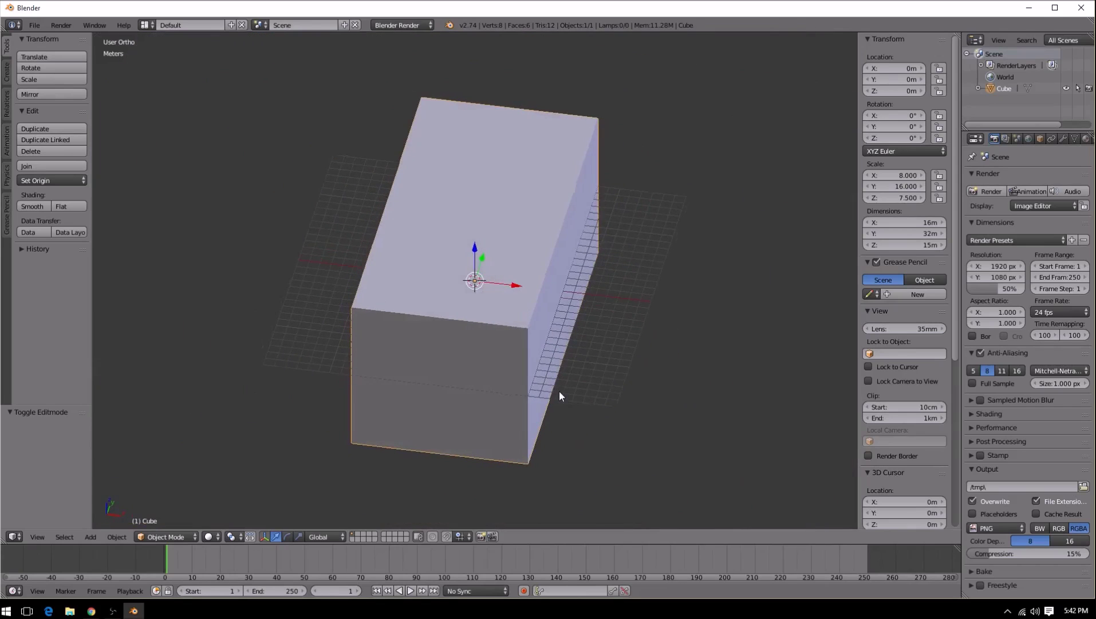
scroll(559, 391, "up", 5)
scroll(559, 391, "down", 4)
middle_click_drag(687, 388, 625, 363)
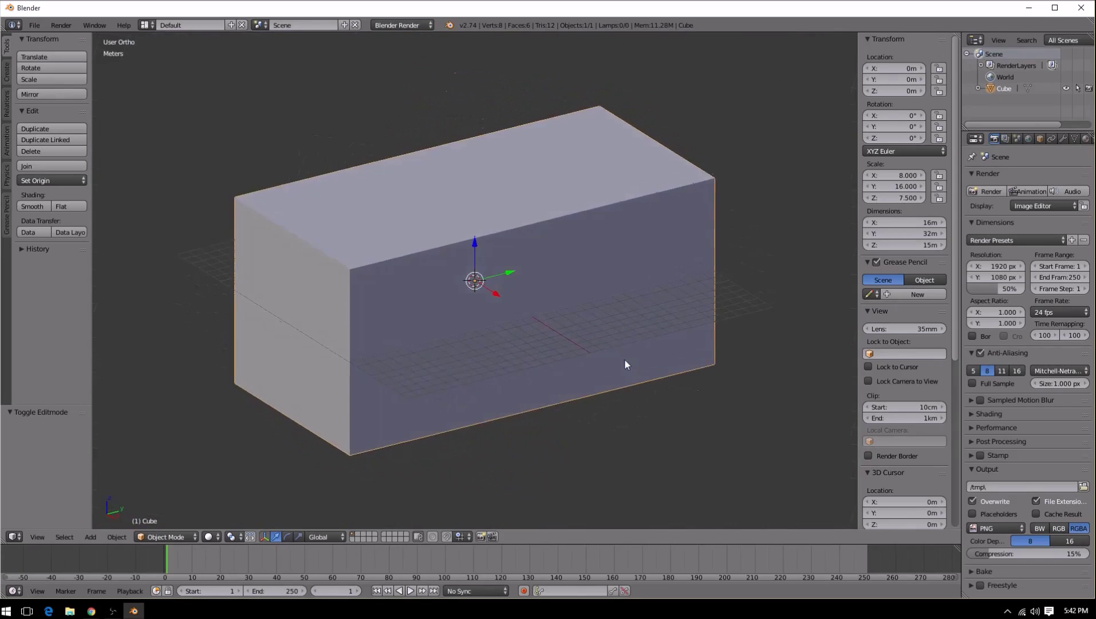
middle_click_drag(361, 329, 430, 312)
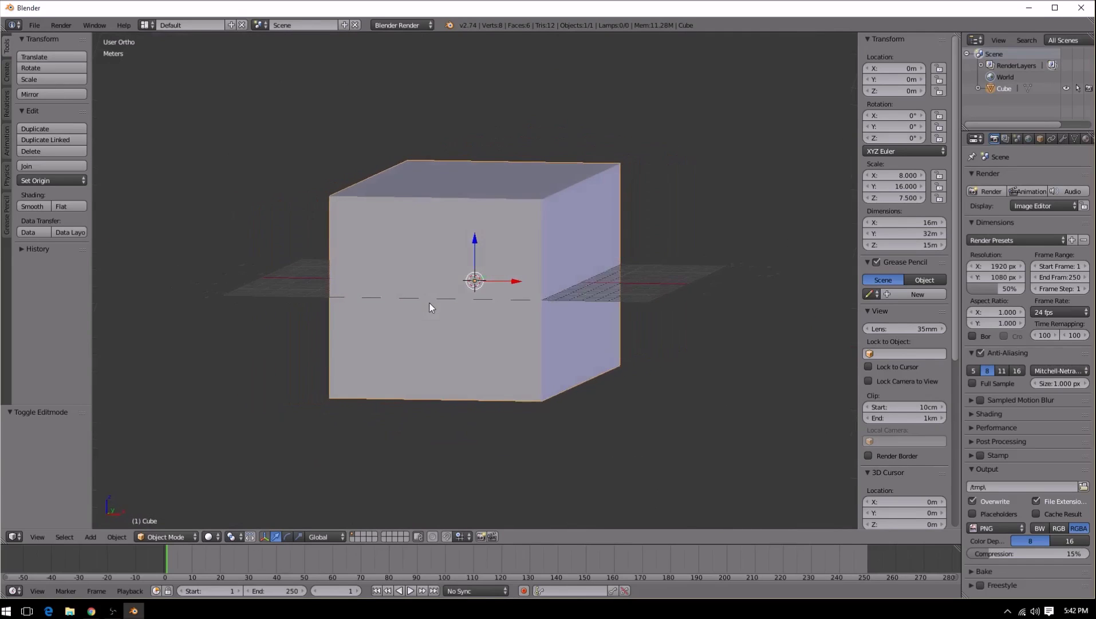
key("KP_1")
scroll(464, 351, "up", 3)
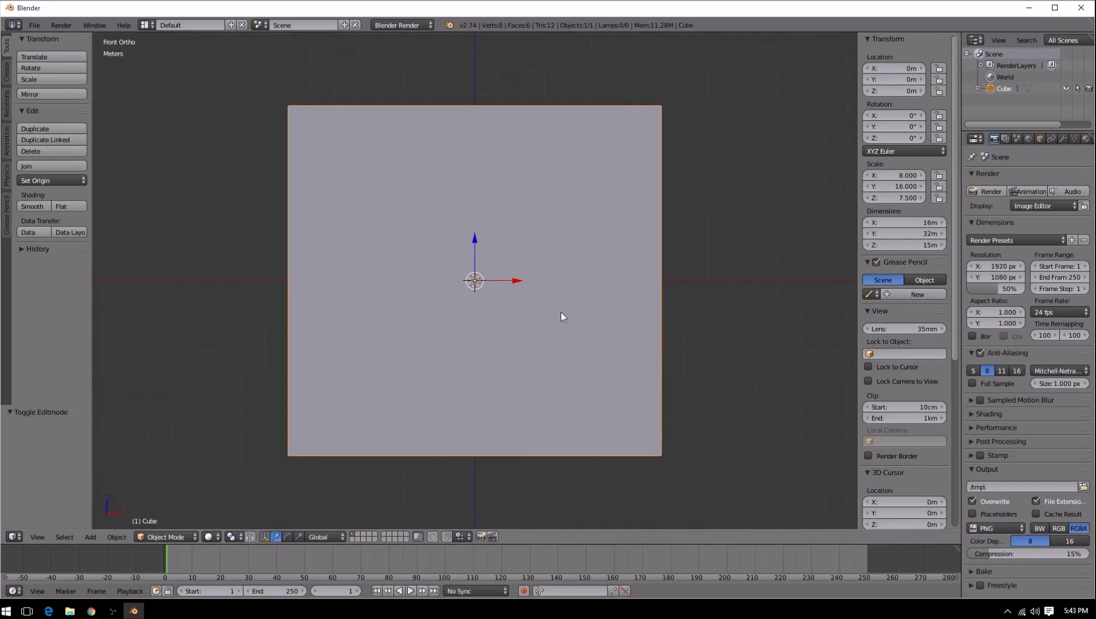
Step: Enter Edit Mode on the block, check its selected mesh from several angles and return to the front view
key("Tab")
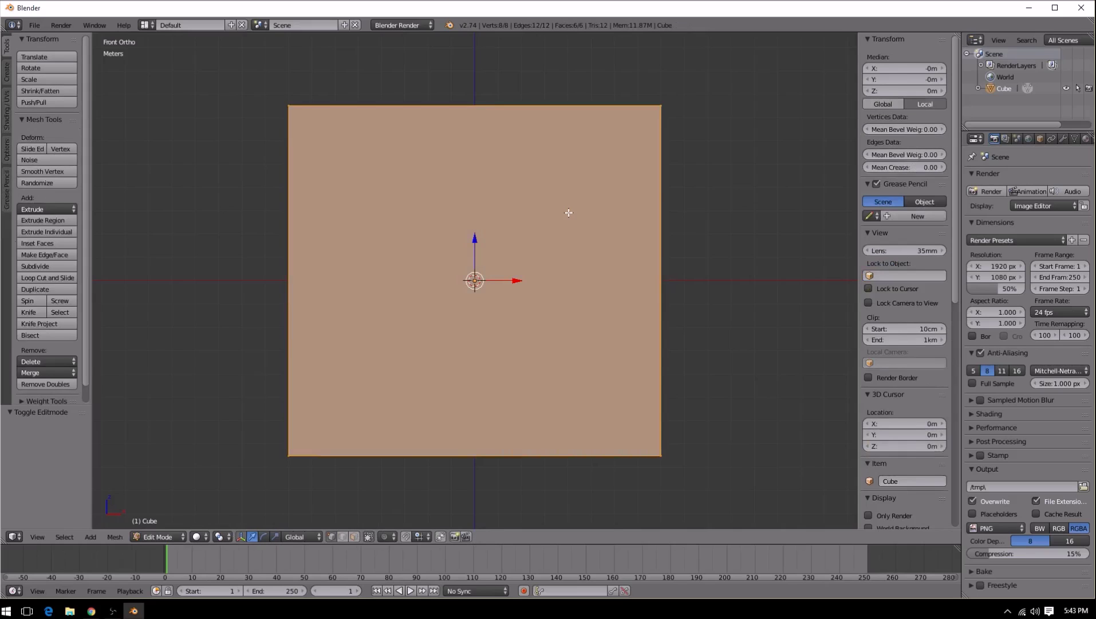
middle_click_drag(720, 406, 603, 430)
middle_click_drag(525, 434, 469, 365)
middle_click_drag(488, 317, 583, 366)
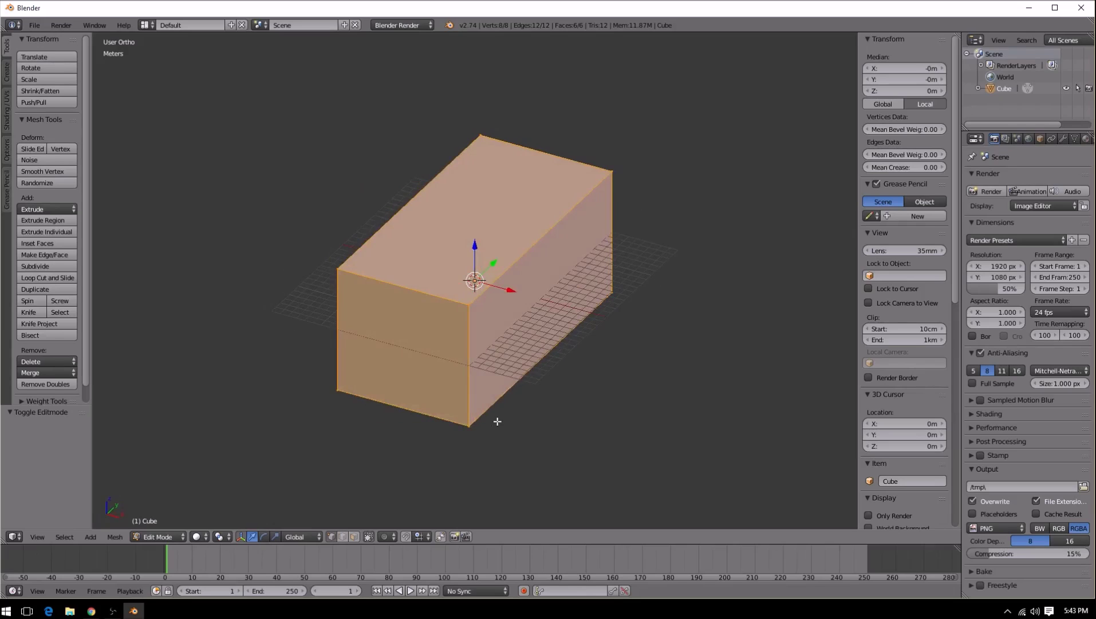
key("KP_1")
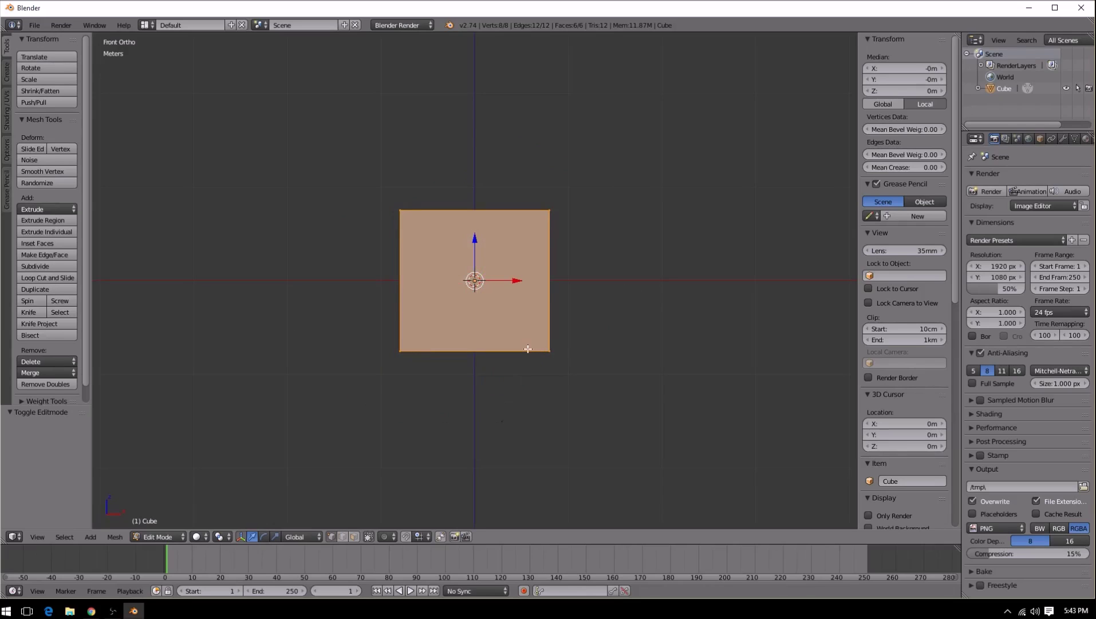
scroll(524, 350, "up", 5)
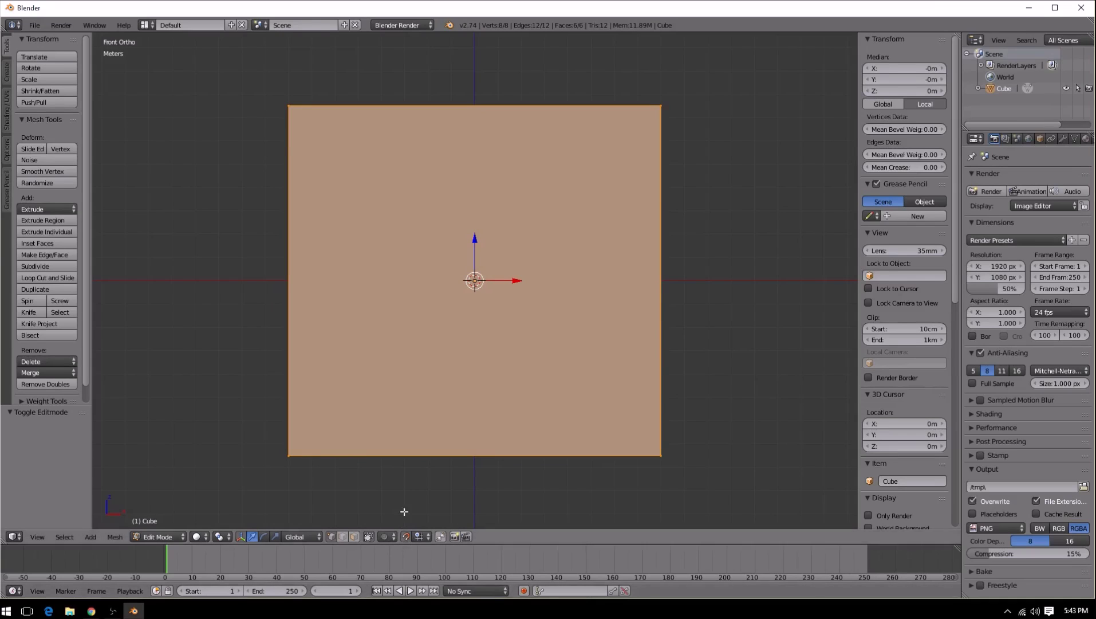
Step: Set up snapping so that mesh transforms move in grid increments
right_click(415, 543)
left_click(420, 535)
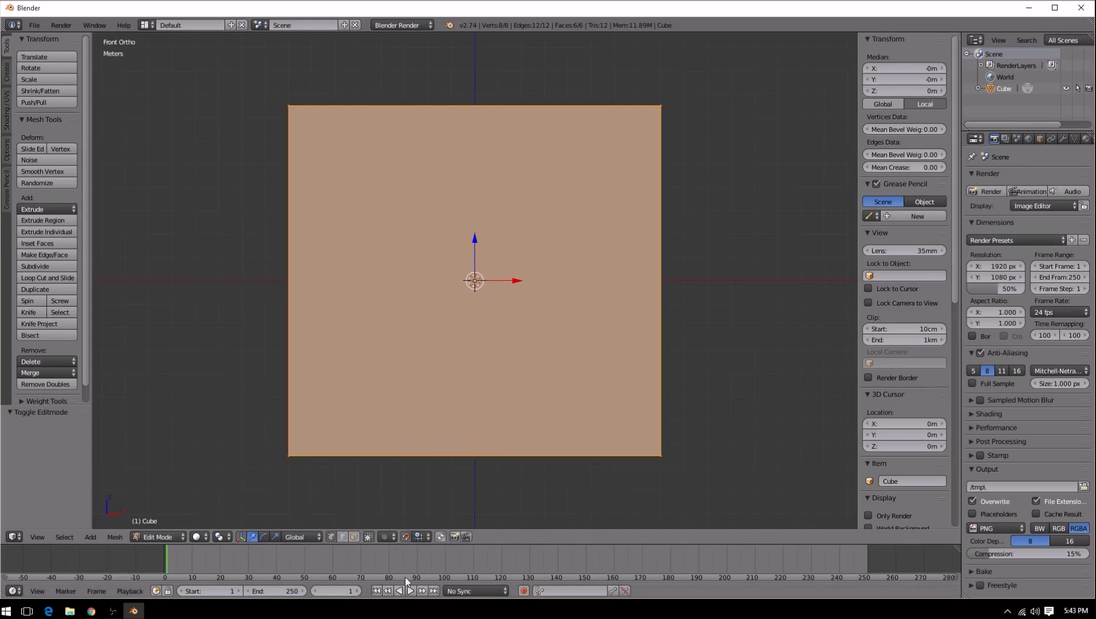
left_click(421, 536)
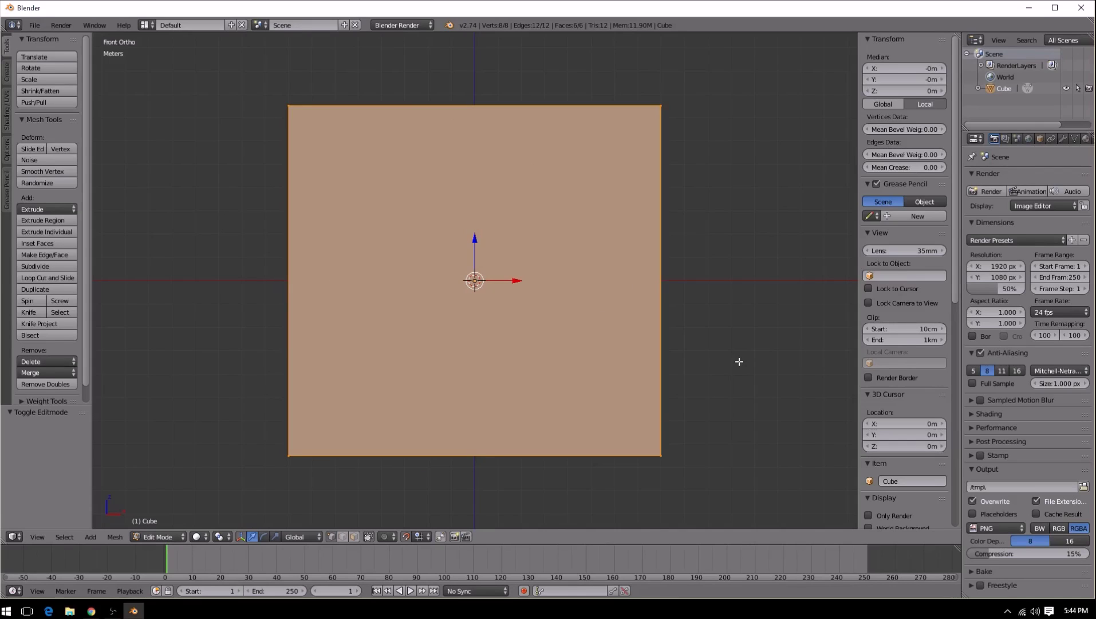
key("g")
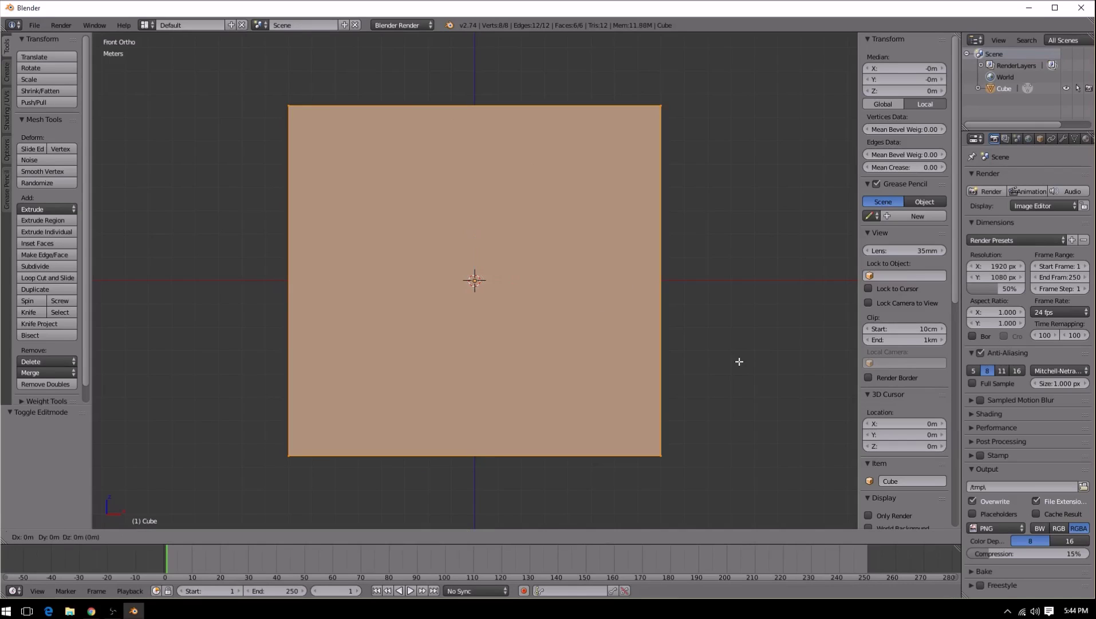
key("z")
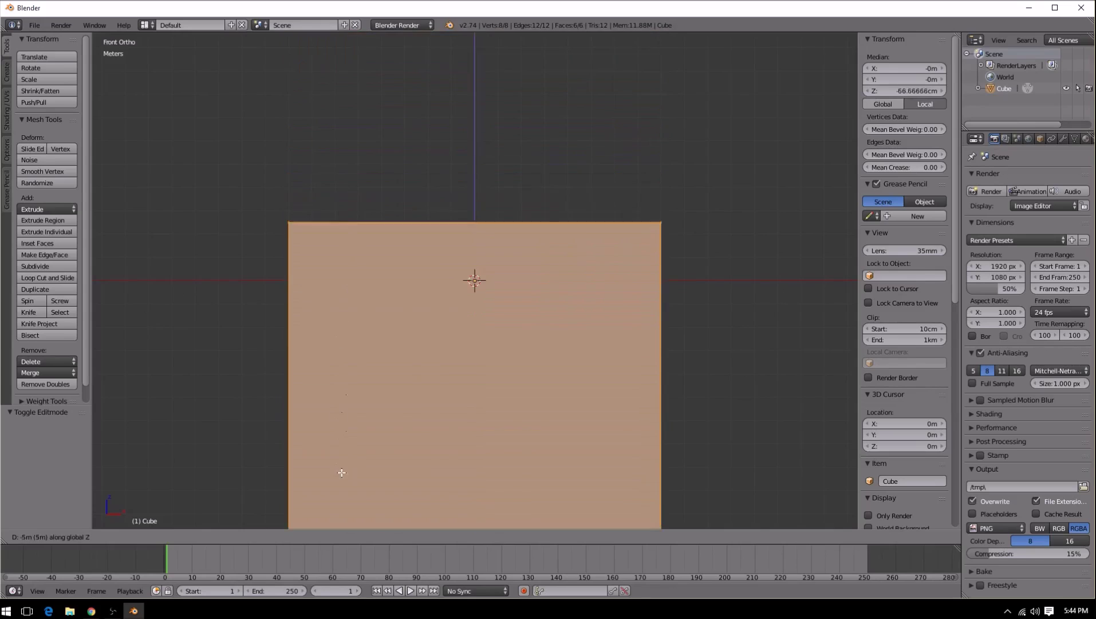
key("Escape")
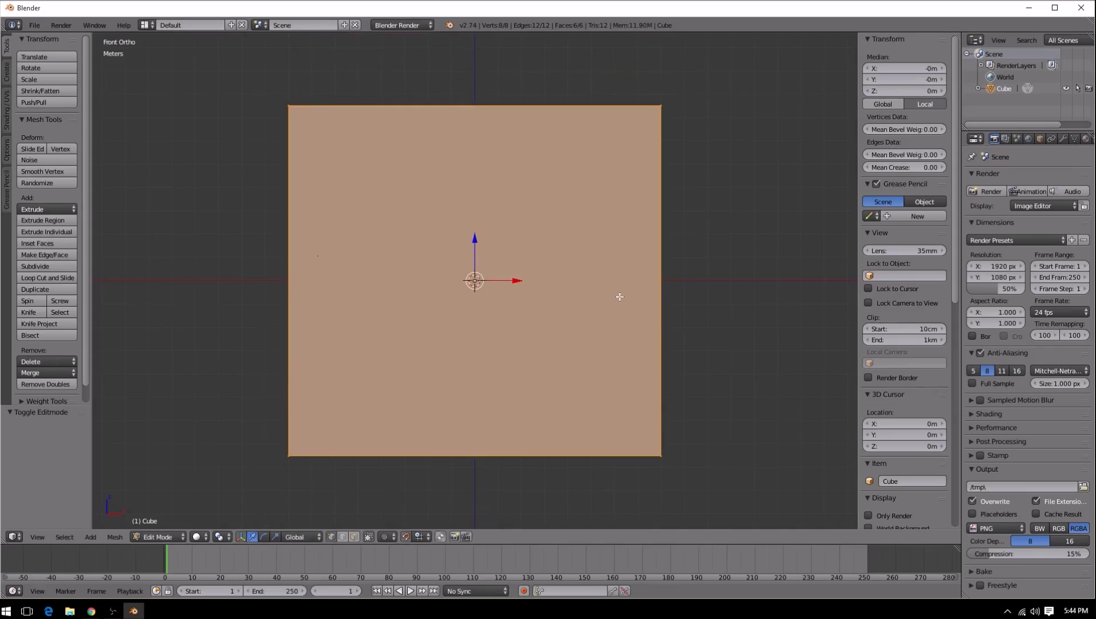
key("g")
key("x")
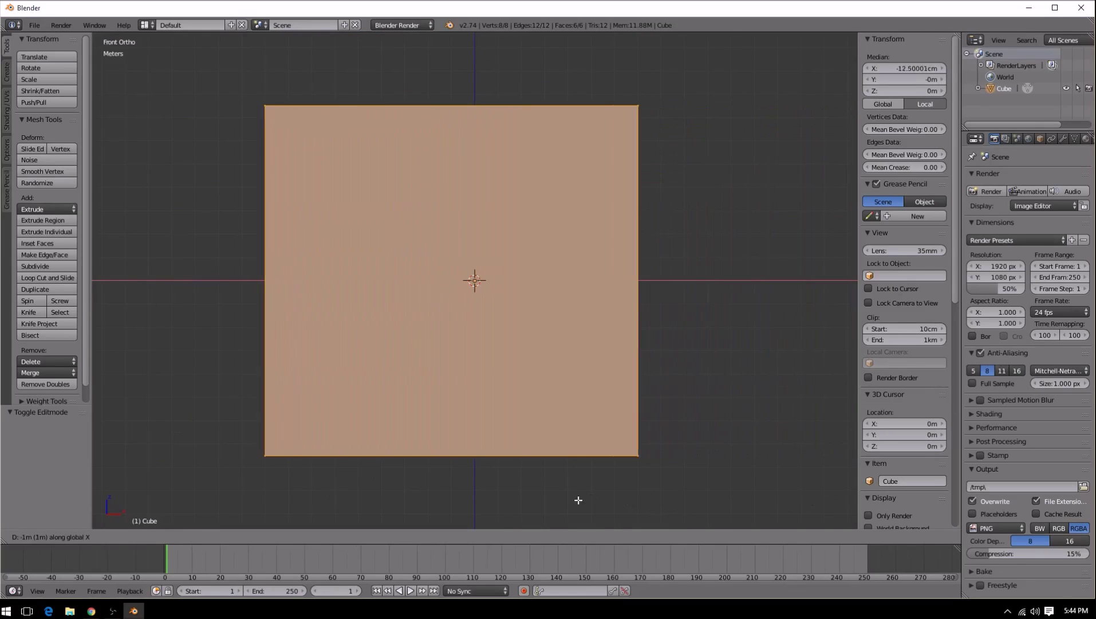
right_click(630, 496)
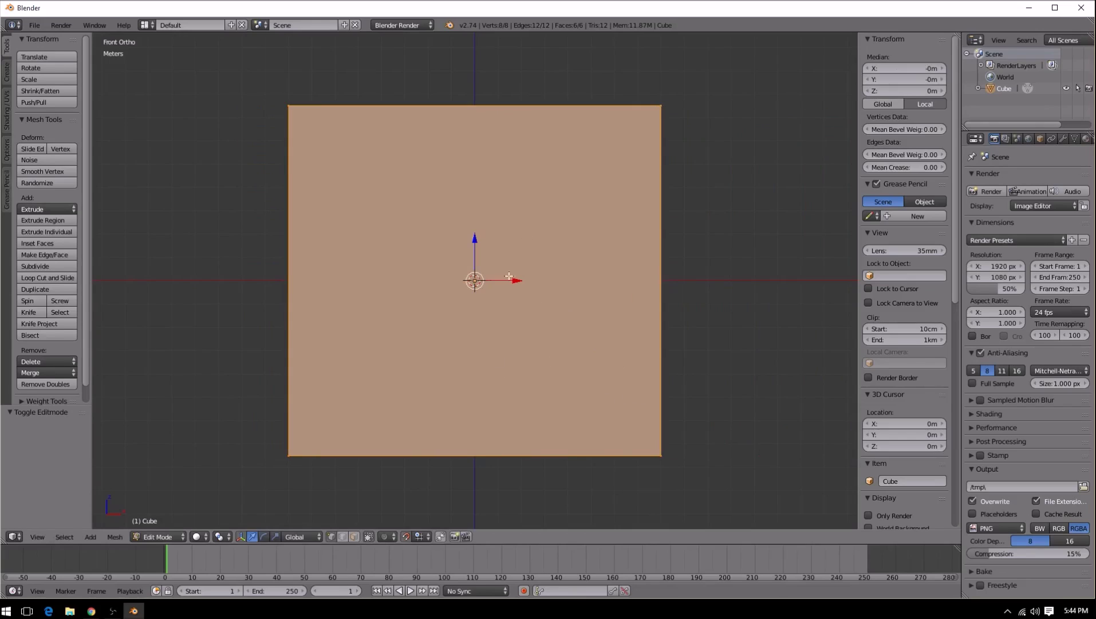
Step: Raise the whole mesh 8 m along Z, then lower it 50 cm so its base rests on the grid floor
key("g")
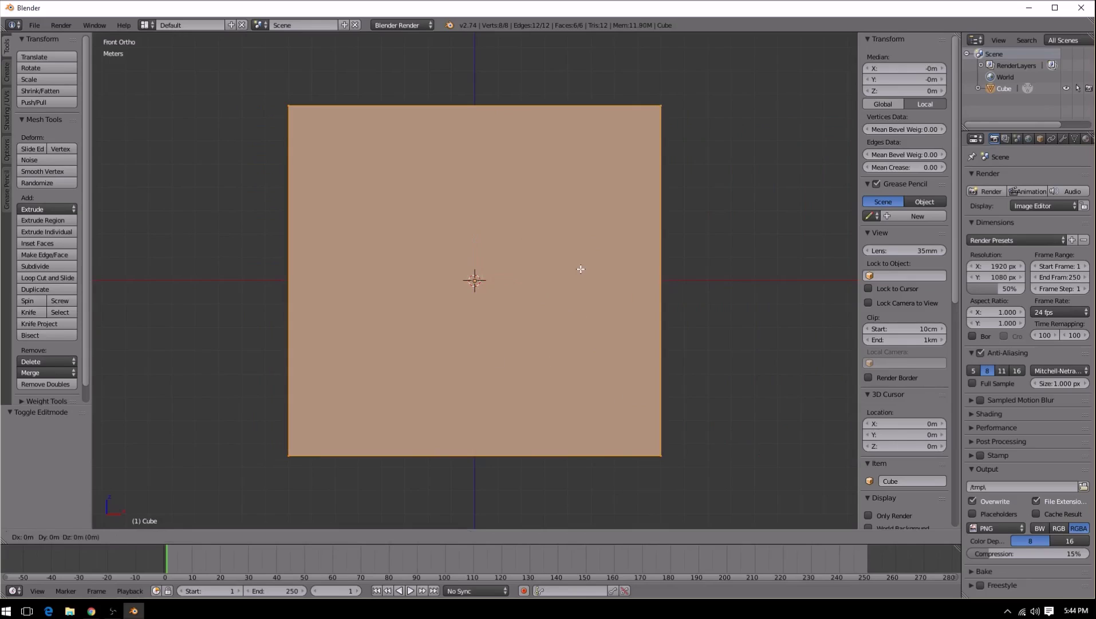
key("z")
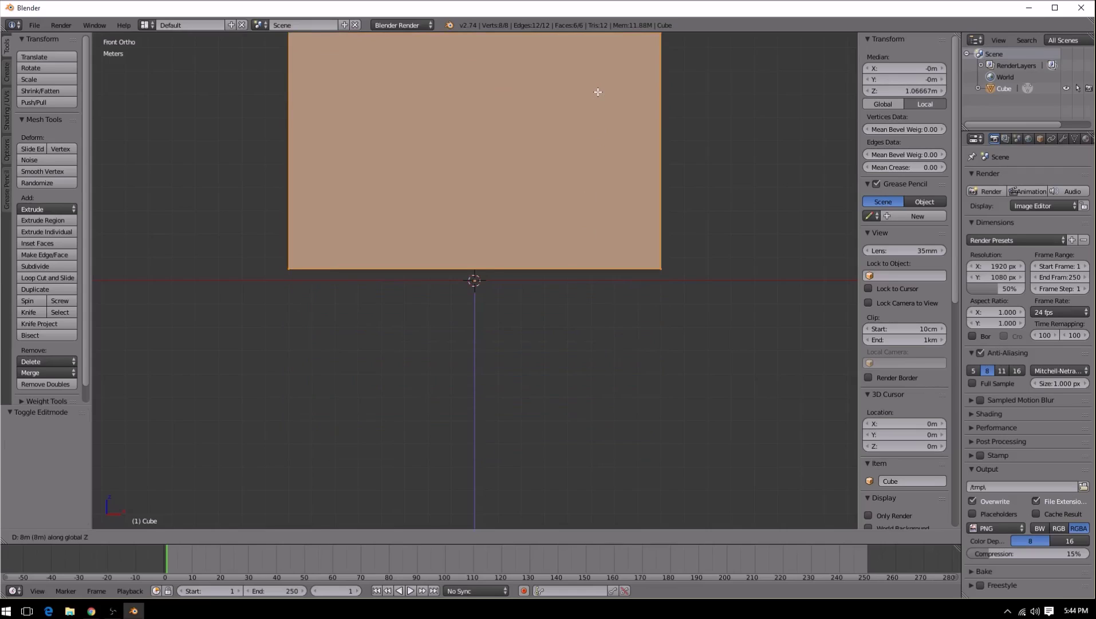
left_click(598, 92)
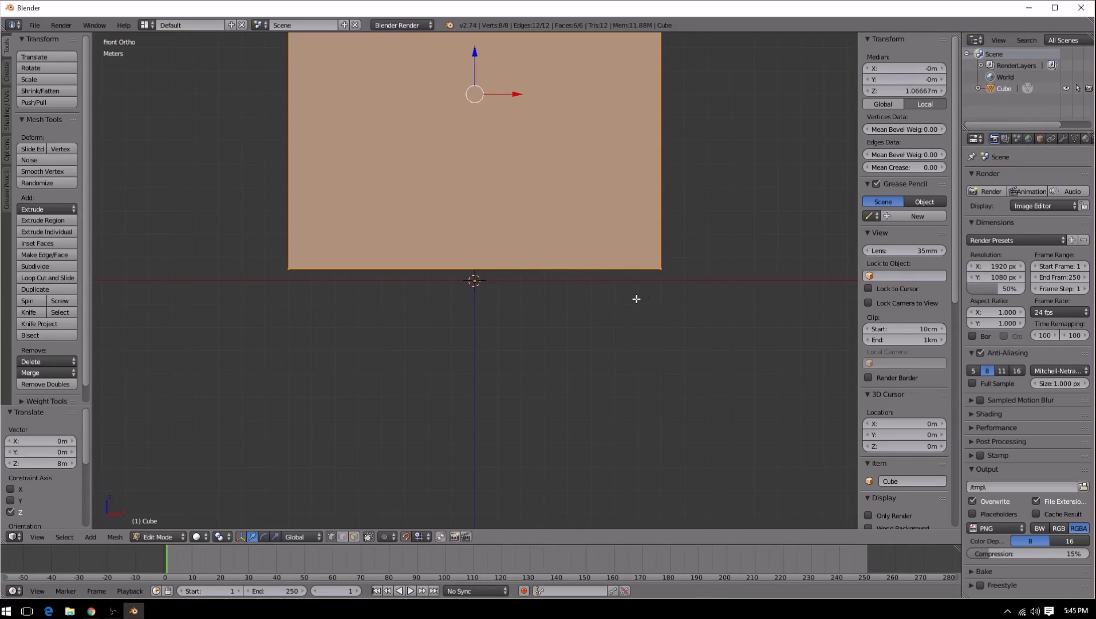
key("g")
key("z")
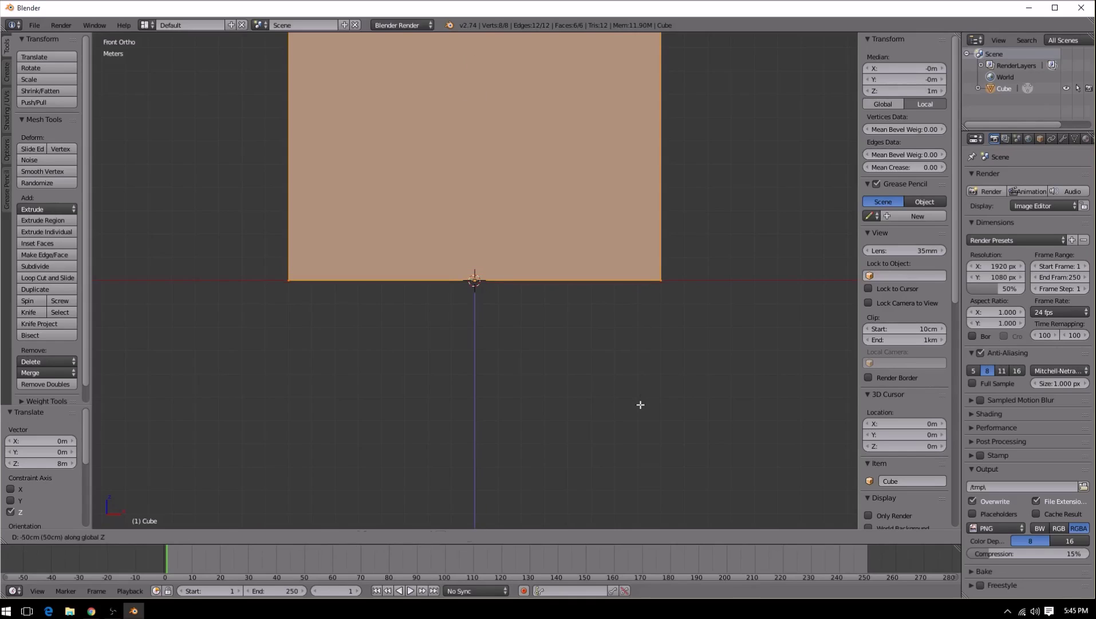
left_click(641, 405)
Step: Examine the raised block's base against the grid floor from close up, from the front and from several sides
scroll(648, 318, "up", 3)
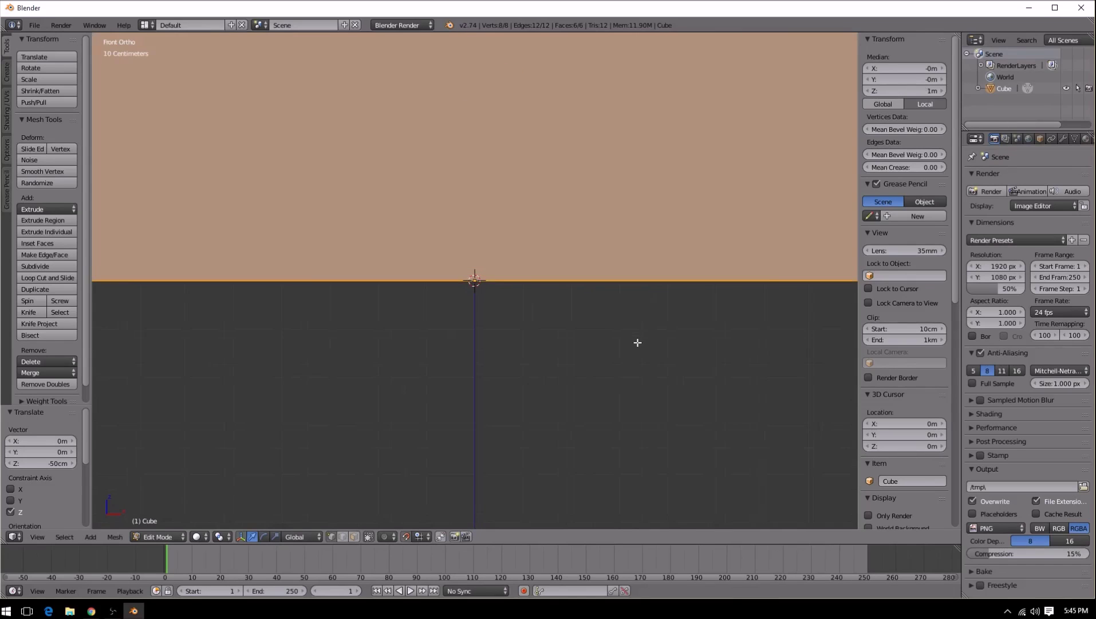
middle_click_drag(756, 330, 724, 344)
scroll(574, 398, "down", 6)
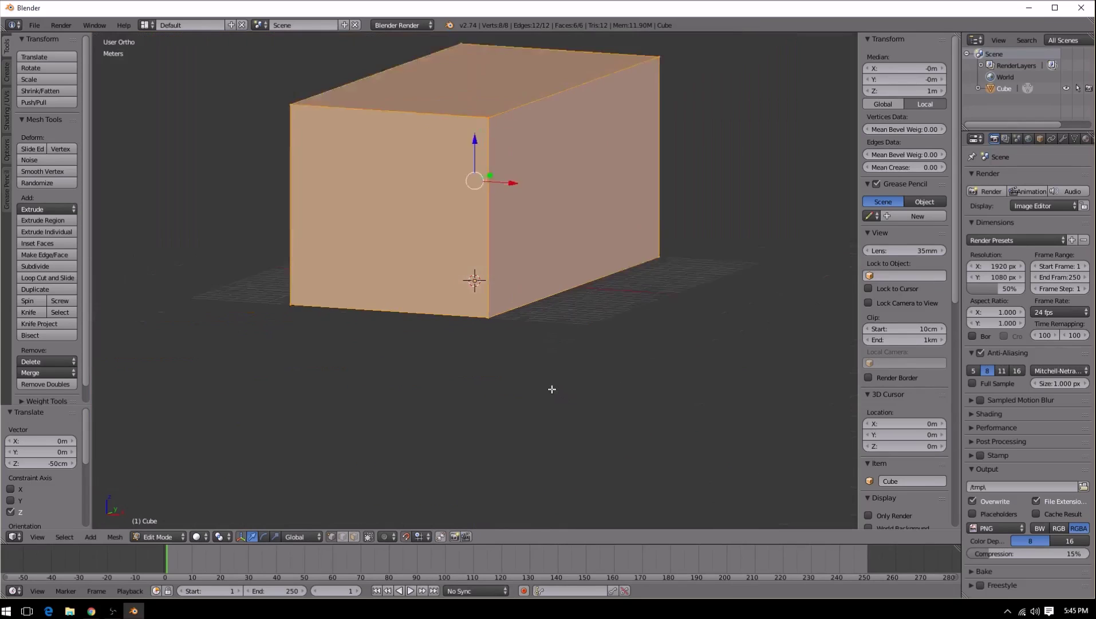
key("KP_1")
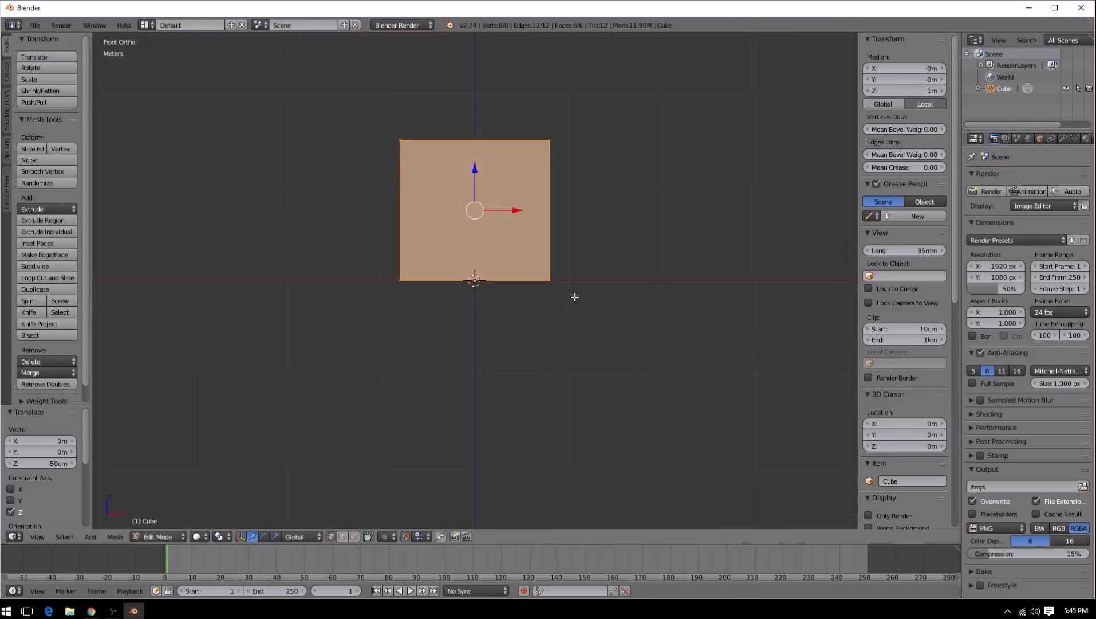
middle_click_drag(448, 228, 759, 242)
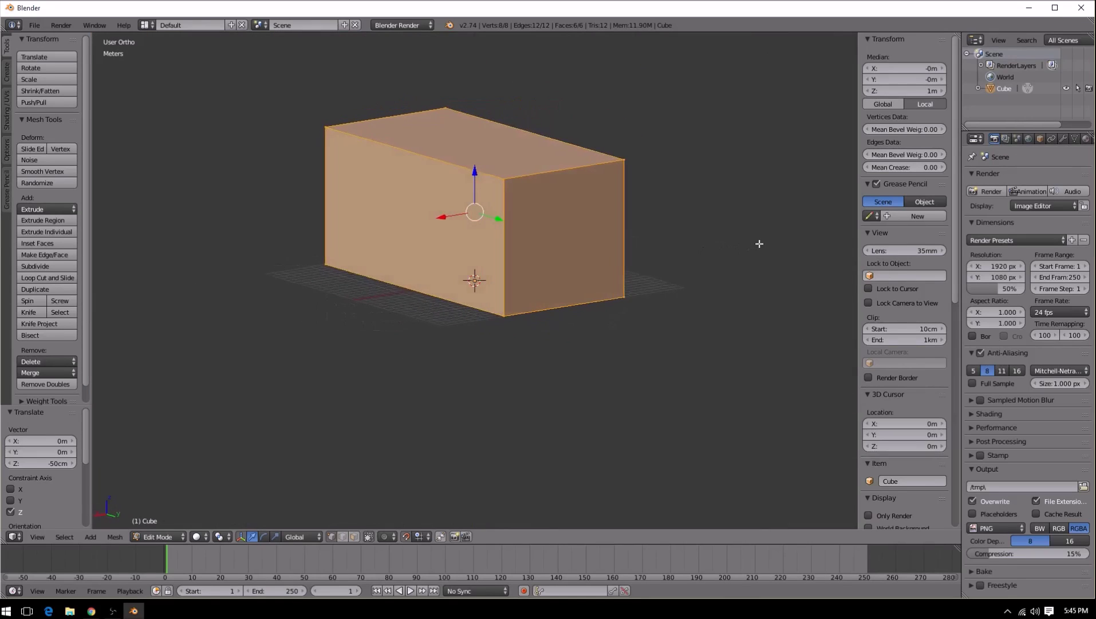
middle_click_drag(444, 343, 709, 331)
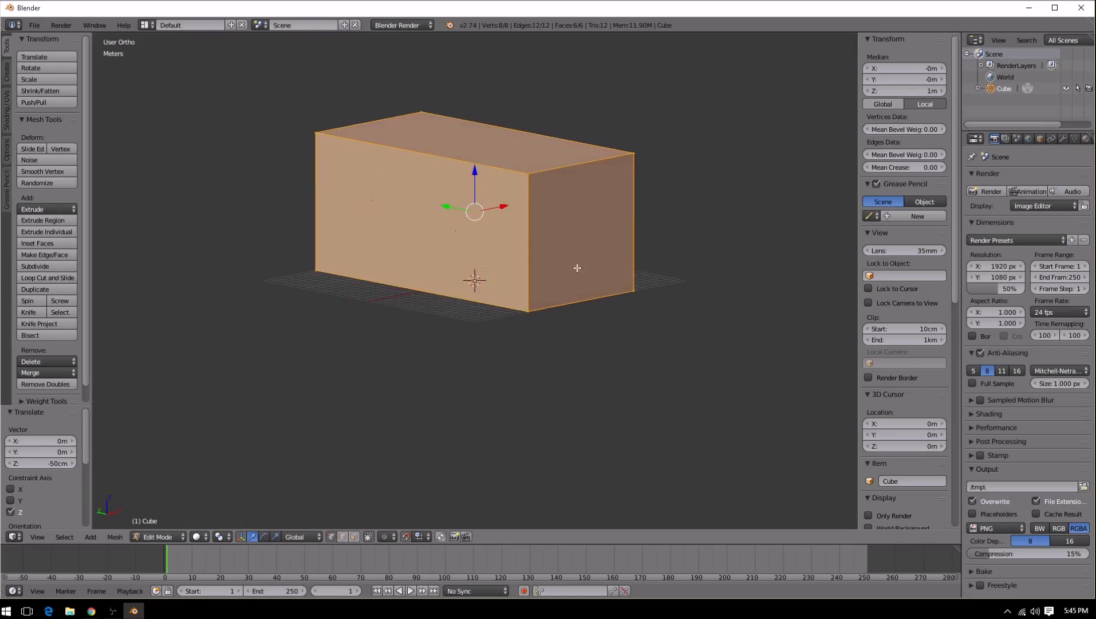
middle_click_drag(628, 227, 533, 147)
middle_click_drag(602, 196, 504, 216)
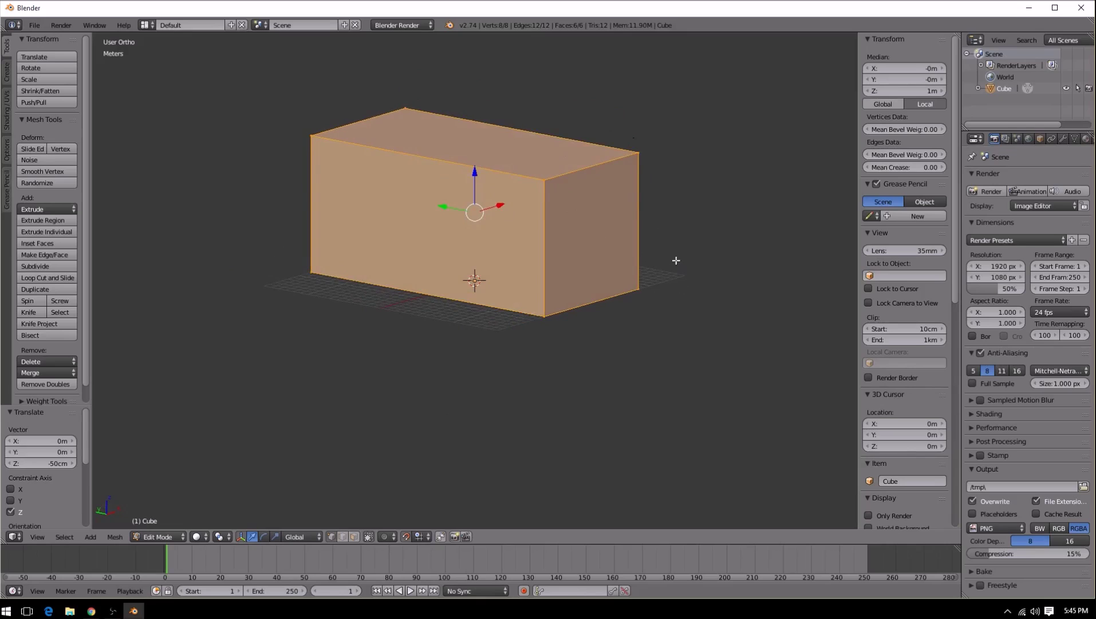
Step: Deselect the entire mesh and return the block to Object Mode
key("a")
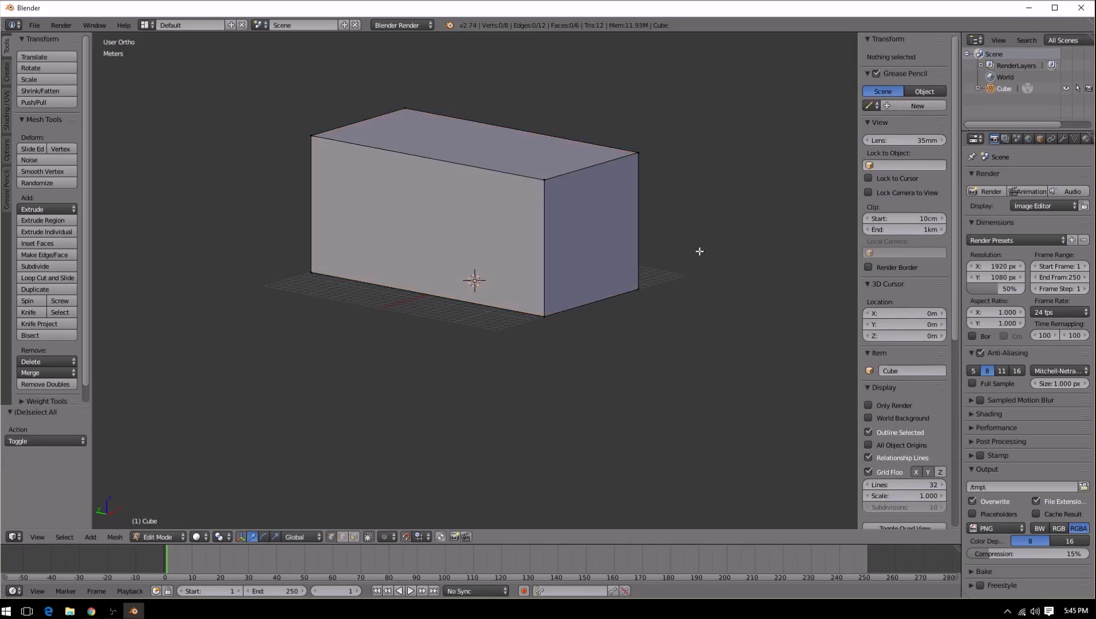
key("Tab")
middle_click_drag(703, 285, 563, 309)
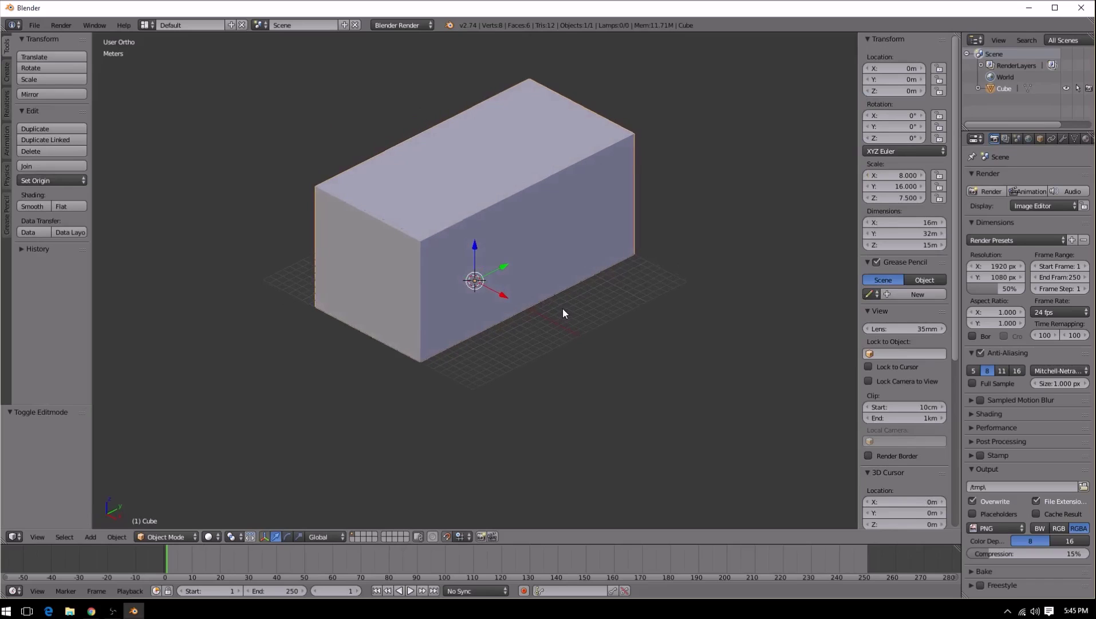
Step: Examine the block's position on the grid and around its origin from several angles and distances
scroll(446, 315, "up", 4)
scroll(445, 314, "down", 5)
middle_click_drag(396, 303, 517, 335)
scroll(516, 335, "up", 3)
middle_click_drag(614, 343, 267, 313)
scroll(631, 219, "down", 4)
middle_click_drag(630, 218, 584, 247)
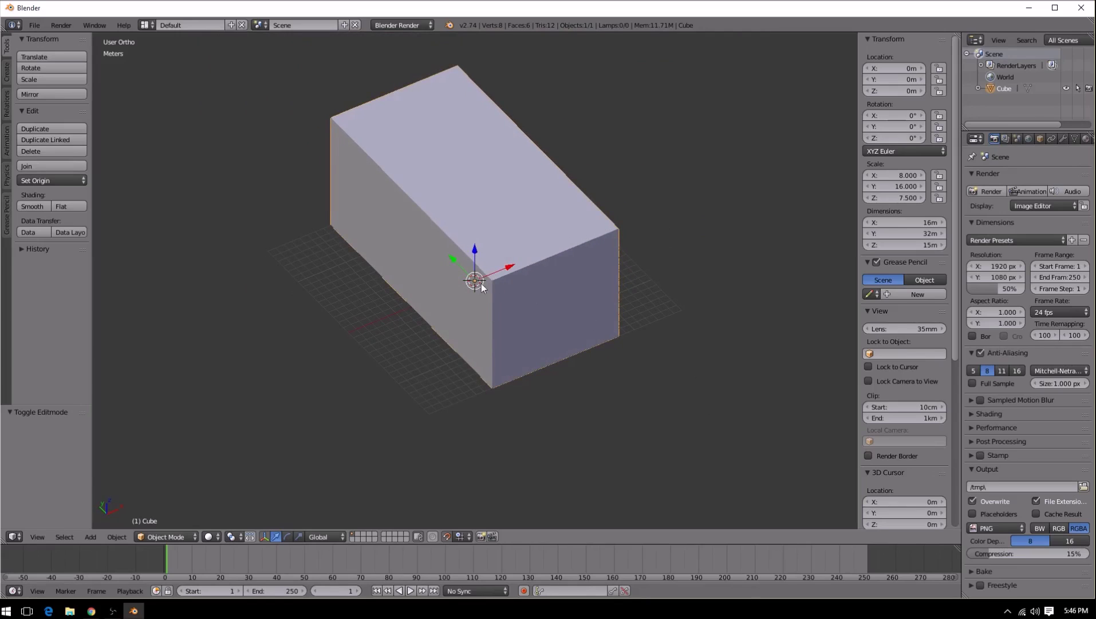
scroll(465, 300, "up", 4)
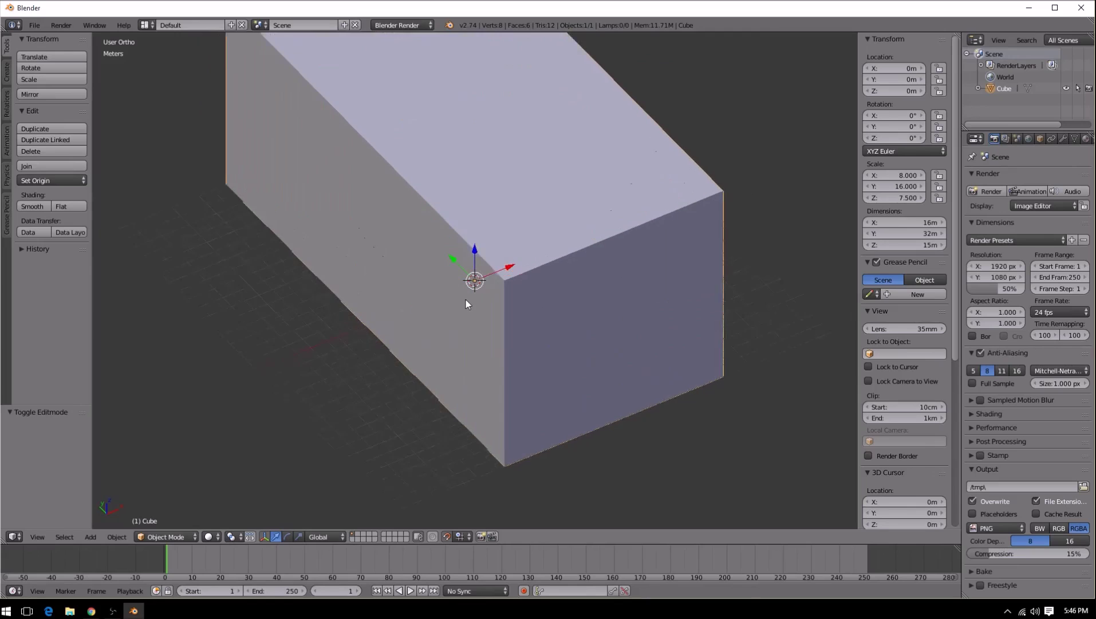
scroll(464, 272, "down", 6)
scroll(440, 299, "up", 8)
scroll(438, 296, "down", 5)
scroll(439, 299, "down", 3)
scroll(438, 300, "up", 6)
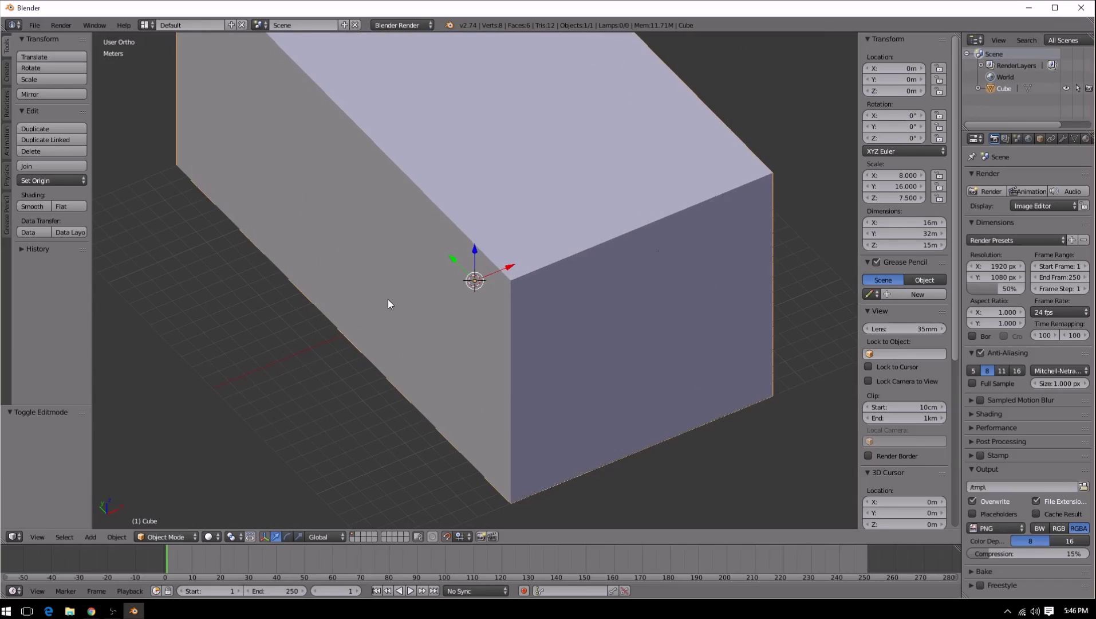
scroll(510, 200, "down", 3)
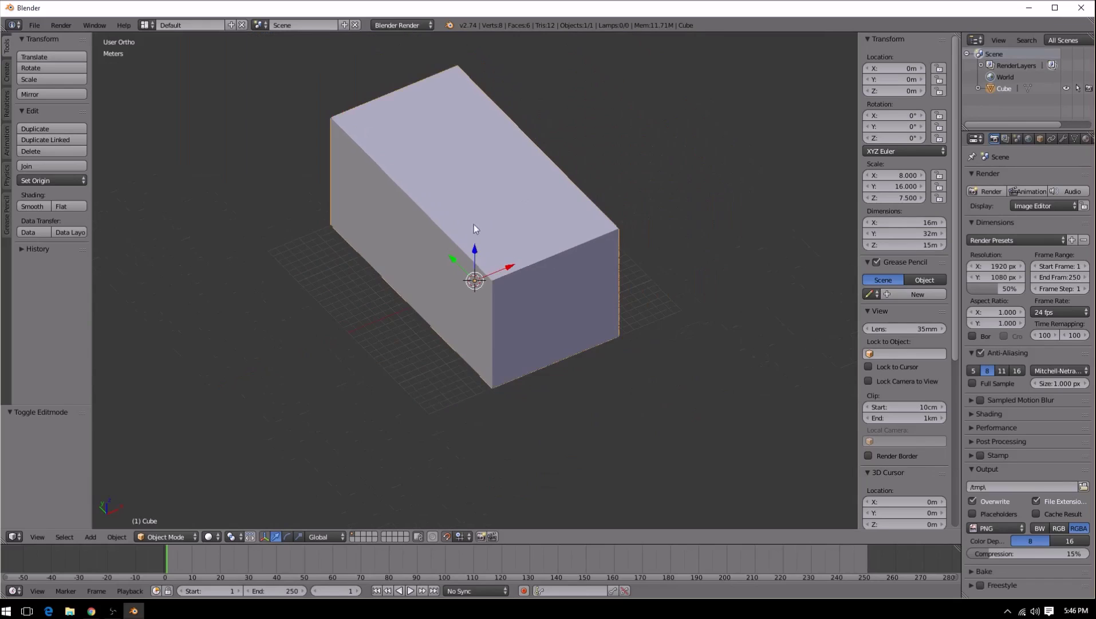
Step: Place the 3D cursor in empty space far away from the block
scroll(440, 223, "down", 6)
scroll(435, 232, "down", 2)
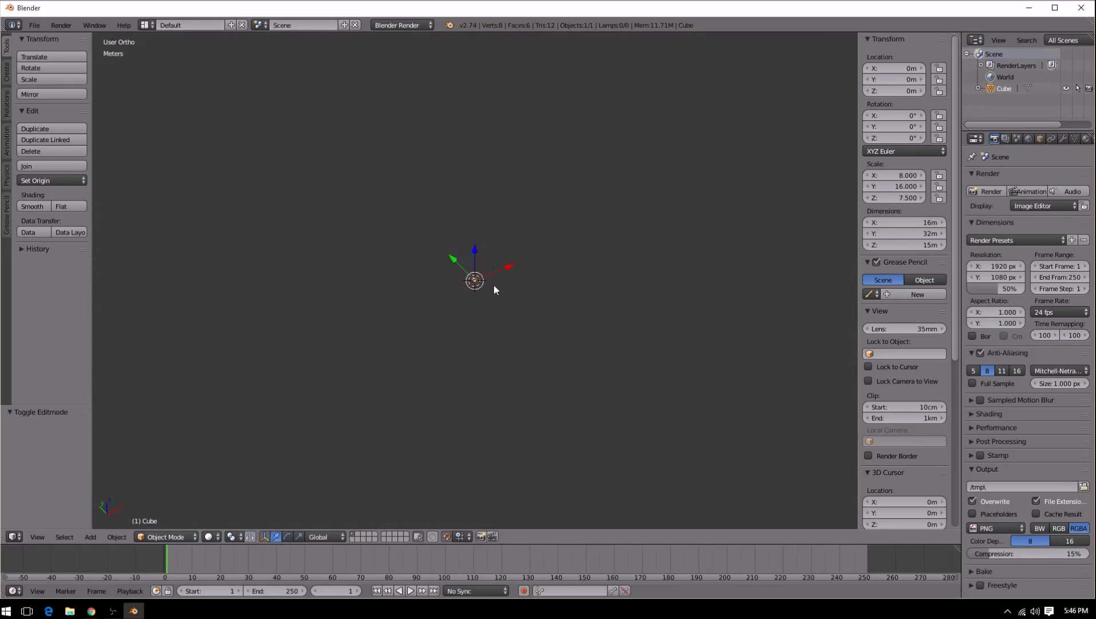
left_click(350, 315)
Step: Bring the block back into close view and examine its top, long sides and end face from different angles
scroll(462, 333, "up", 20)
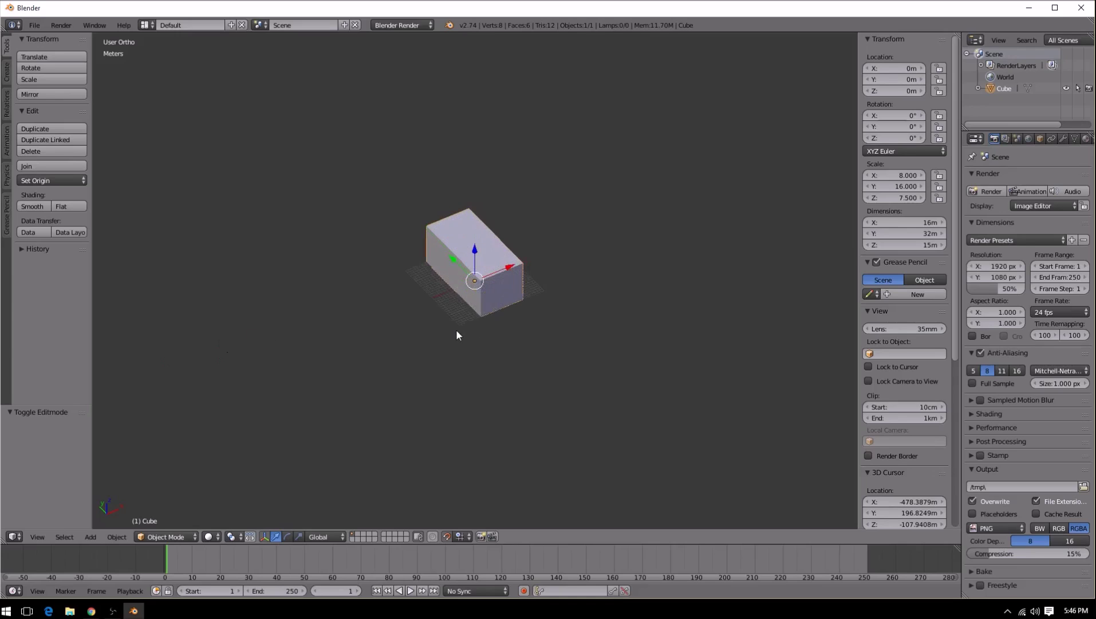
scroll(435, 322, "up", 5)
scroll(437, 319, "down", 5)
middle_click_drag(559, 306, 472, 321)
scroll(468, 318, "up", 3)
scroll(469, 318, "down", 3)
mouse_move(544, 298)
middle_mouse_down()
mouse_move(413, 301)
mouse_move(406, 275)
mouse_move(560, 289)
mouse_move(553, 314)
middle_mouse_up()
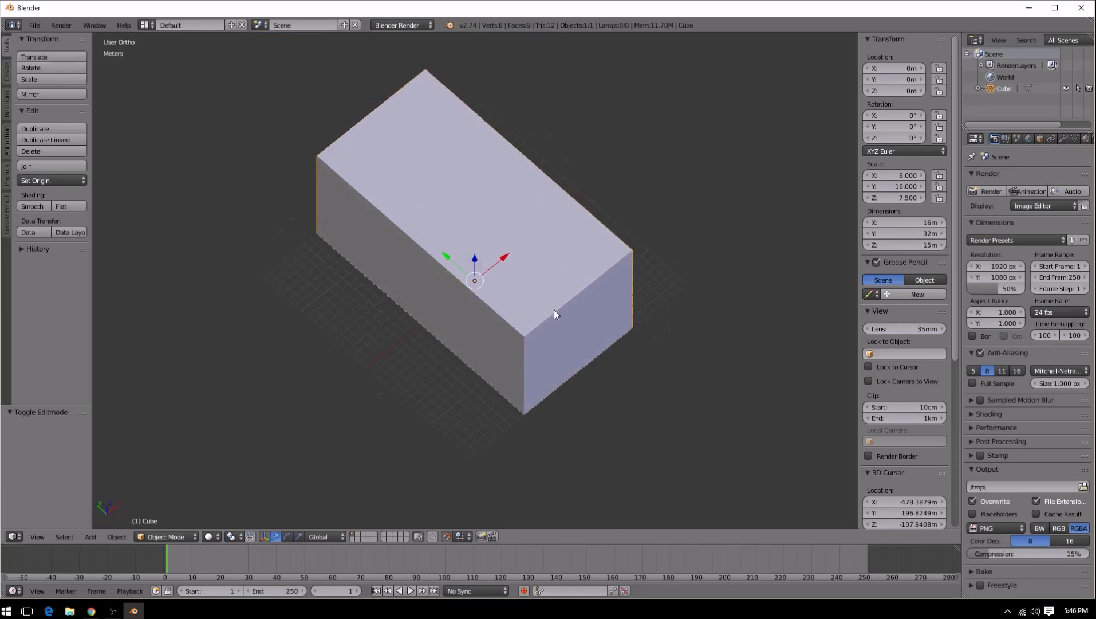
scroll(651, 340, "up", 3)
scroll(651, 321, "down", 4)
middle_click_drag(650, 308, 648, 261)
scroll(592, 279, "up", 3)
scroll(595, 276, "down", 3)
middle_click_drag(396, 212, 306, 301)
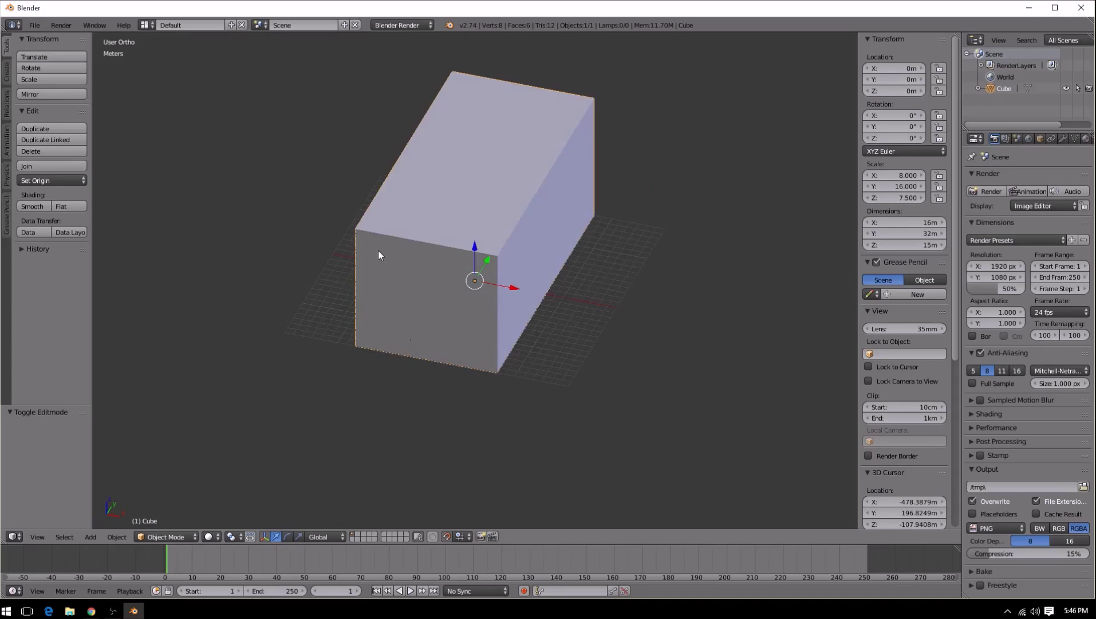
Step: Save the scene to the Desktop as TUTORIAL_LOD_MODEL
left_click(34, 25)
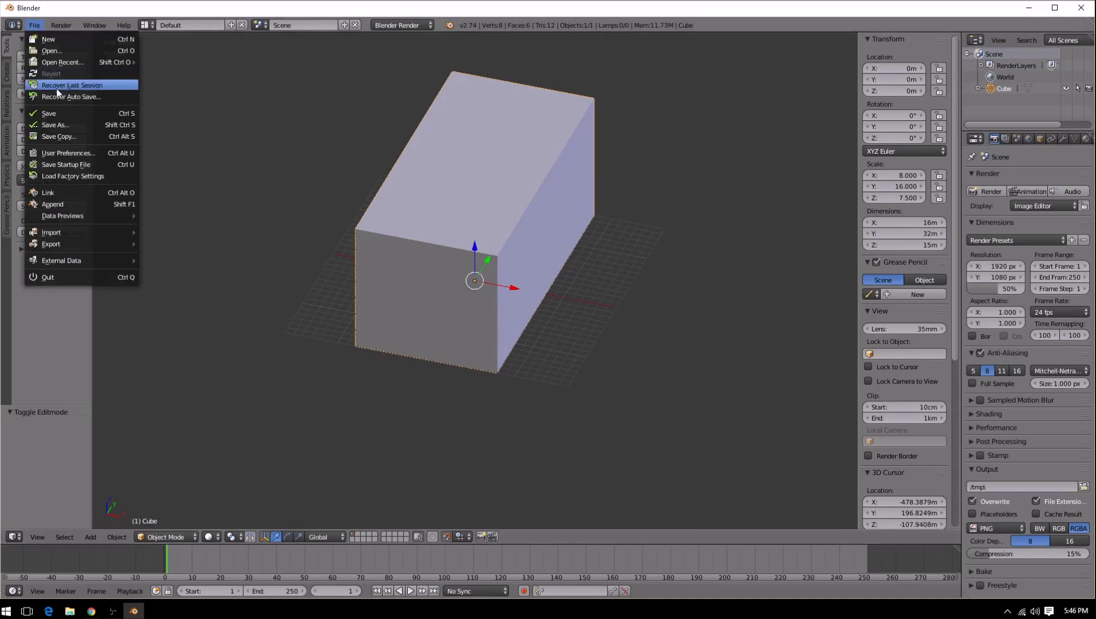
left_click(53, 124)
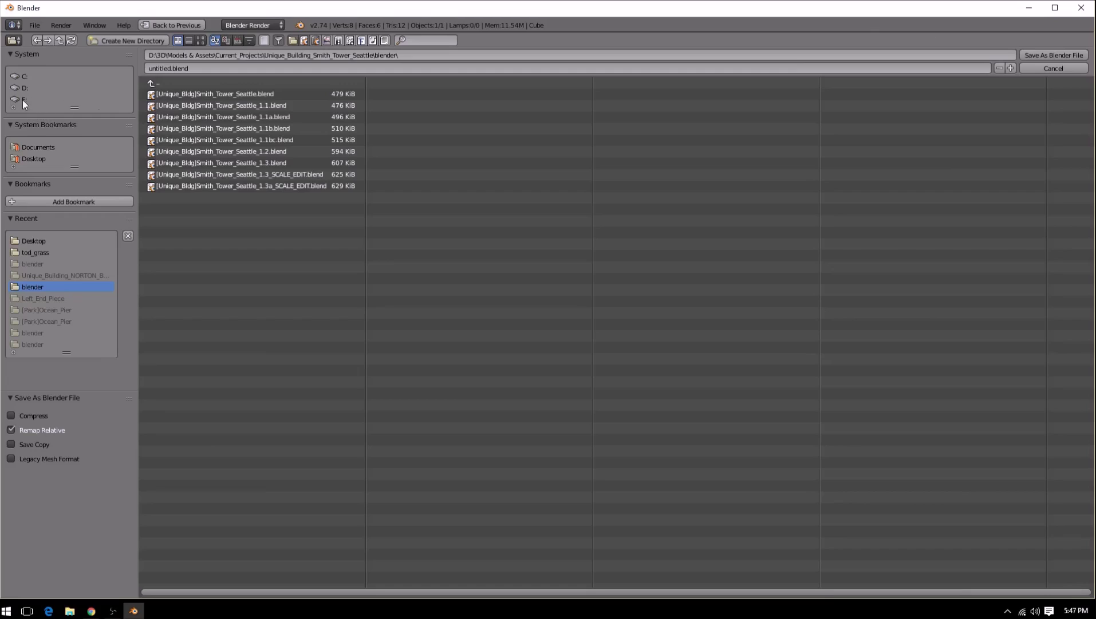
left_click(32, 159)
left_click(172, 66)
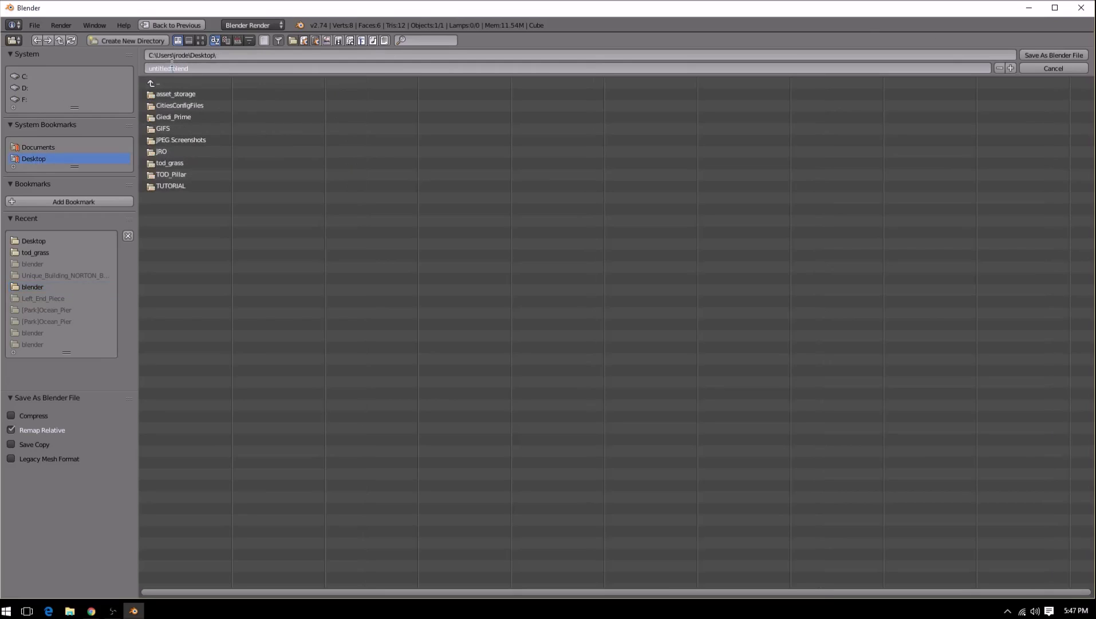
type("TUTORIAL_LOD_MODEL")
left_click(30, 161)
left_click(1041, 53)
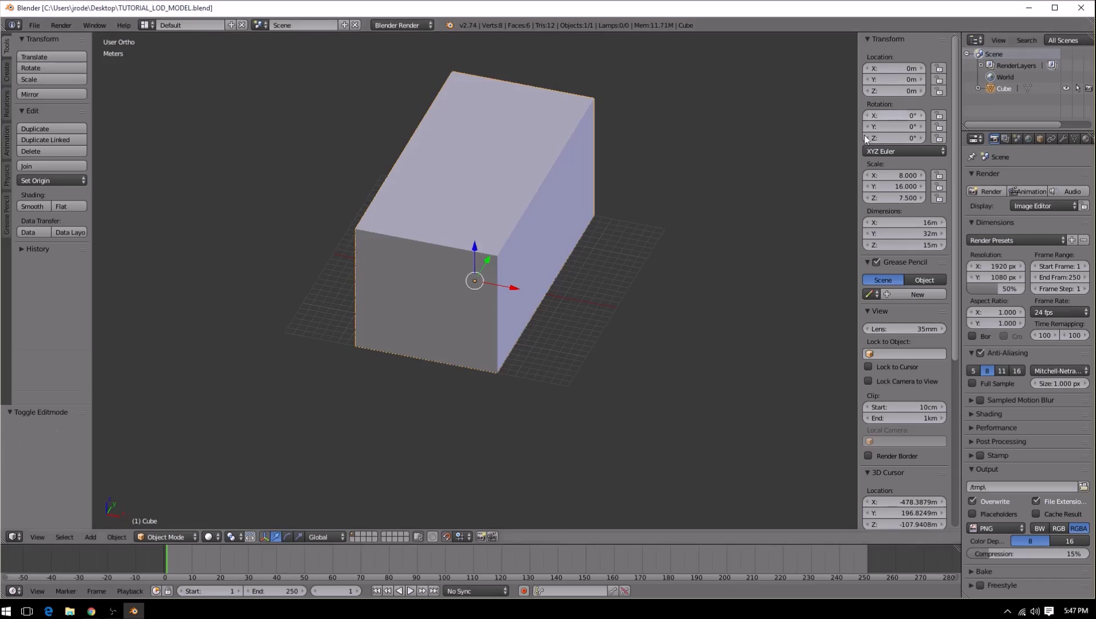
Step: Inspect the saved block model on the grid floor from several sides
middle_click_drag(439, 274, 550, 258)
scroll(583, 262, "down", 3)
scroll(566, 261, "up", 5)
middle_click_drag(651, 245, 495, 245)
scroll(416, 250, "down", 2)
middle_click_drag(416, 249, 546, 276)
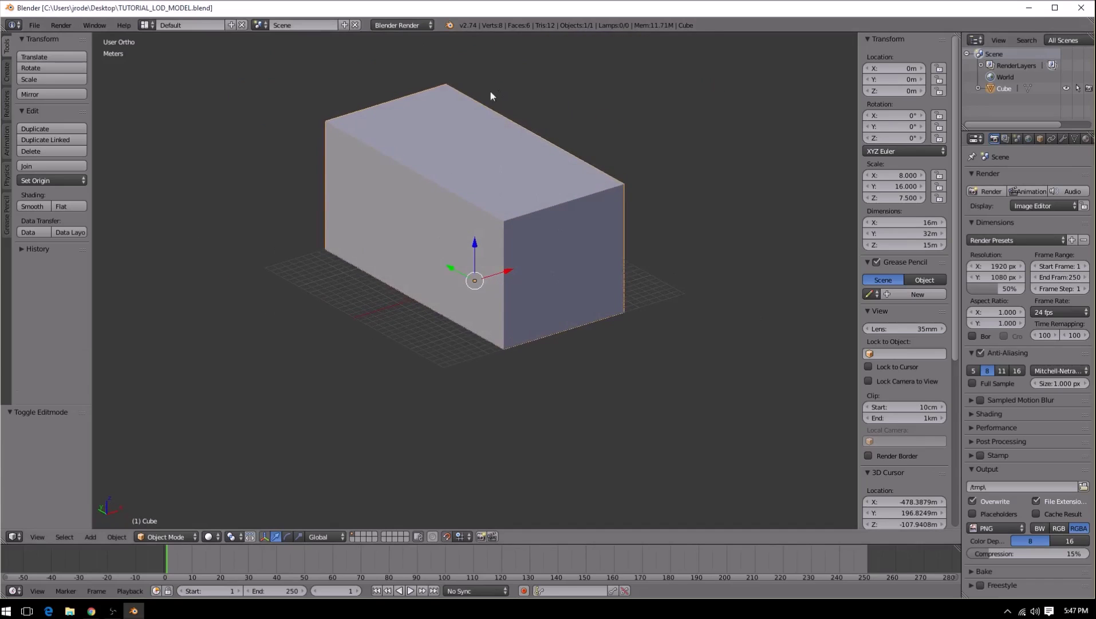
middle_click_drag(584, 192, 422, 222)
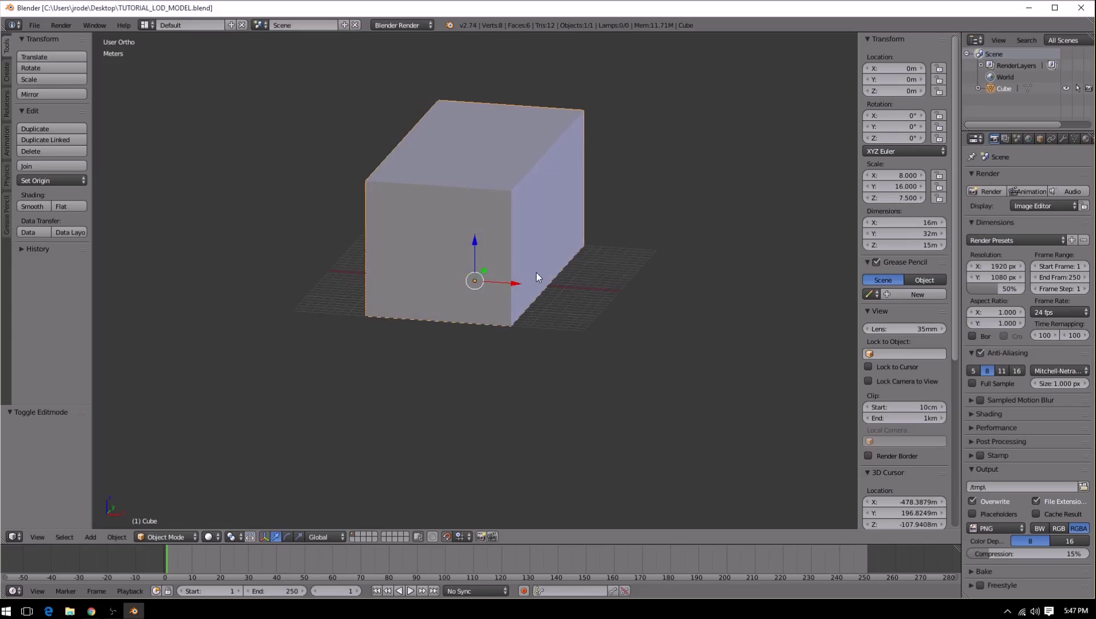
Step: Show the whole block in the front orthographic view and enter Edit Mode on it
key("KP_1")
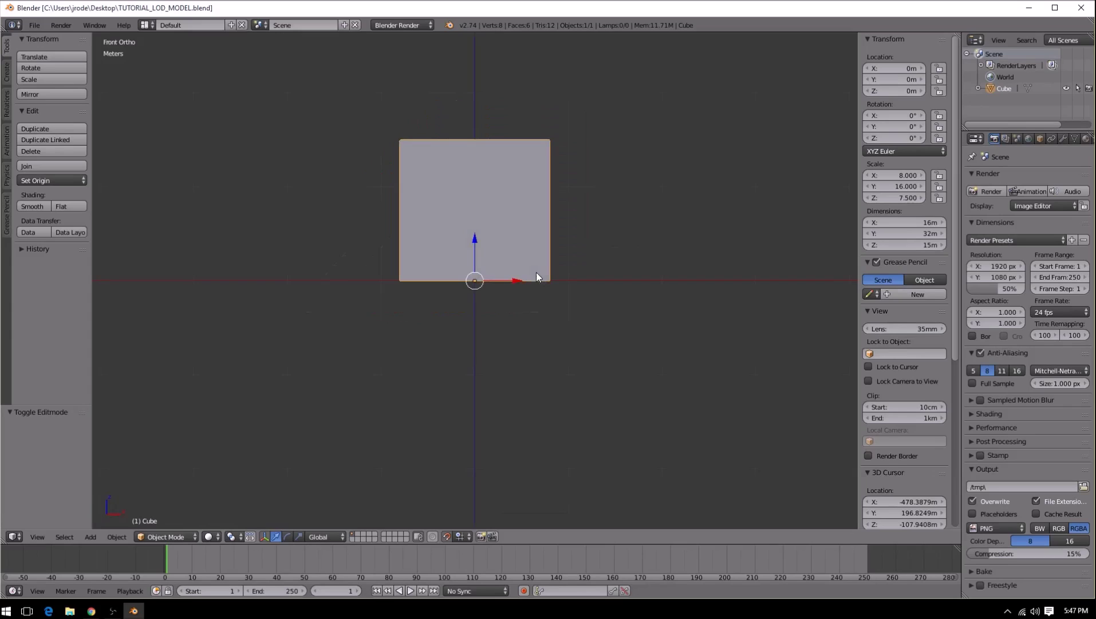
scroll(536, 276, "up", 2)
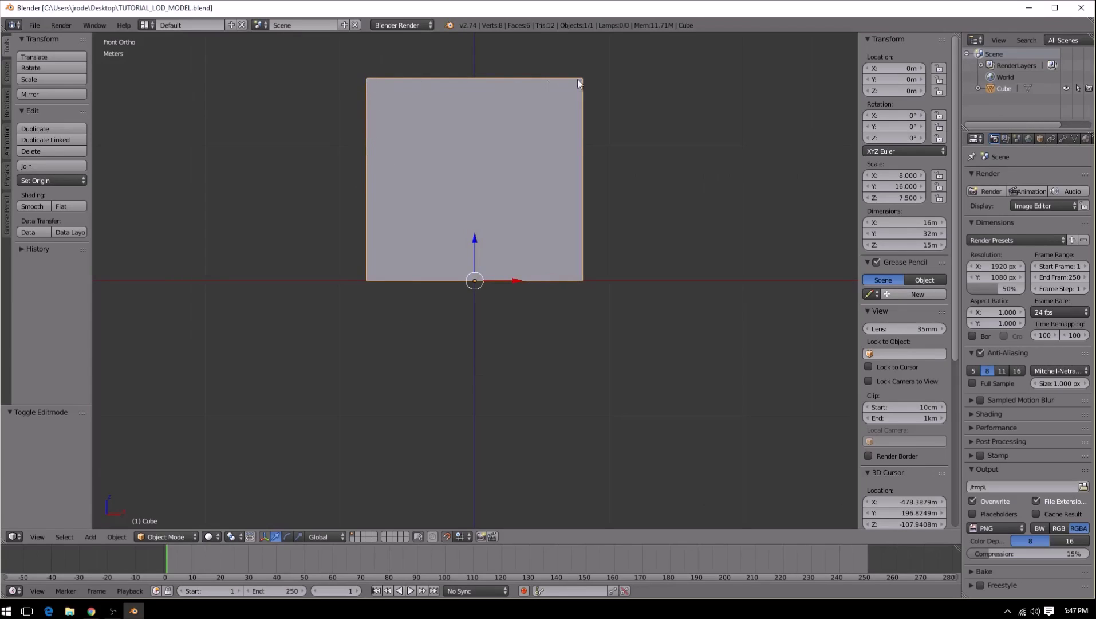
scroll(581, 279, "up", 3)
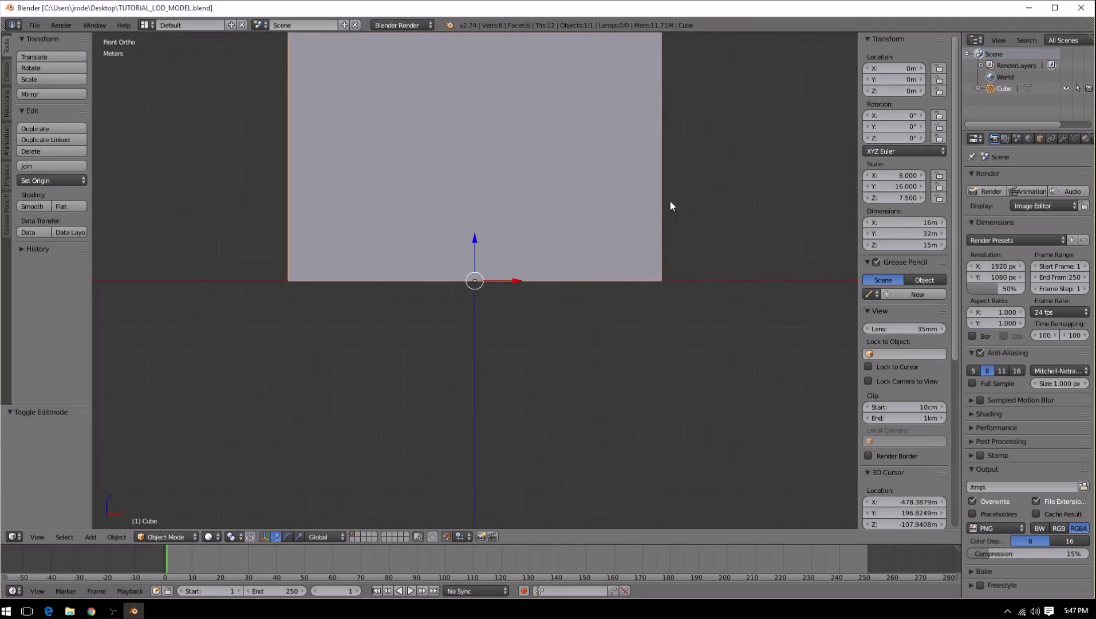
middle_click_drag(665, 145, 671, 298, "shift")
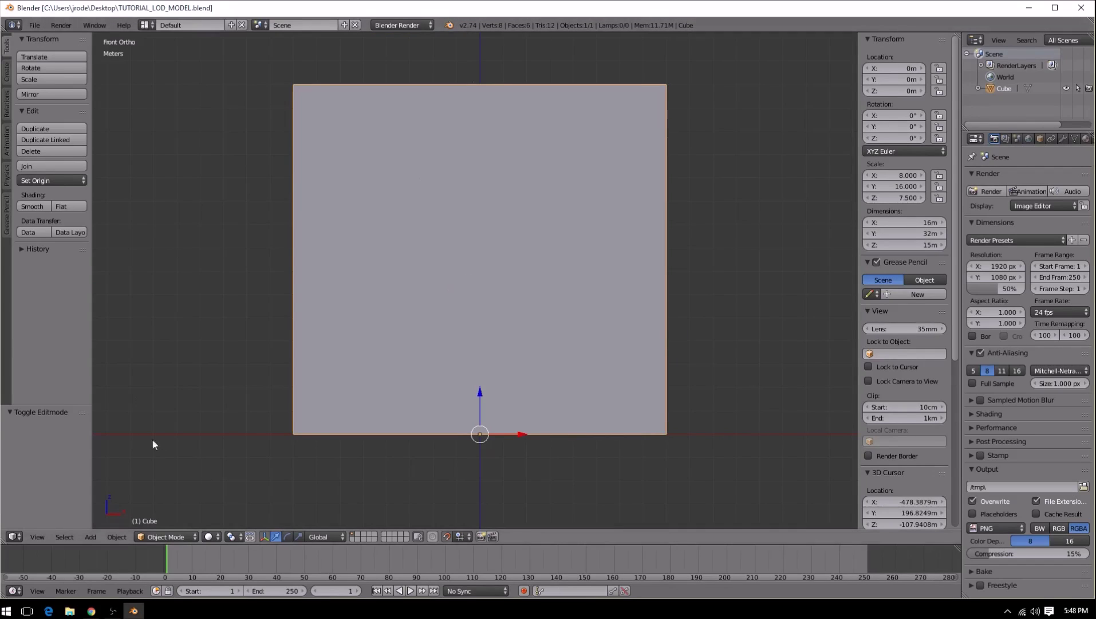
key("Tab")
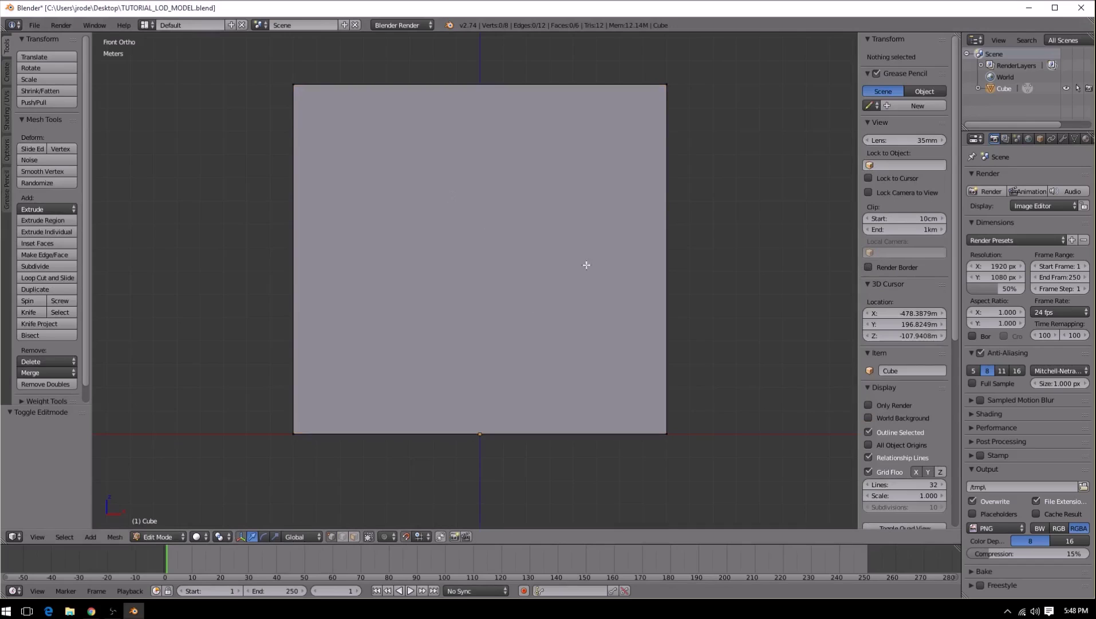
mouse_move(646, 300)
middle_mouse_down()
mouse_move(629, 311)
mouse_move(658, 305)
middle_mouse_up()
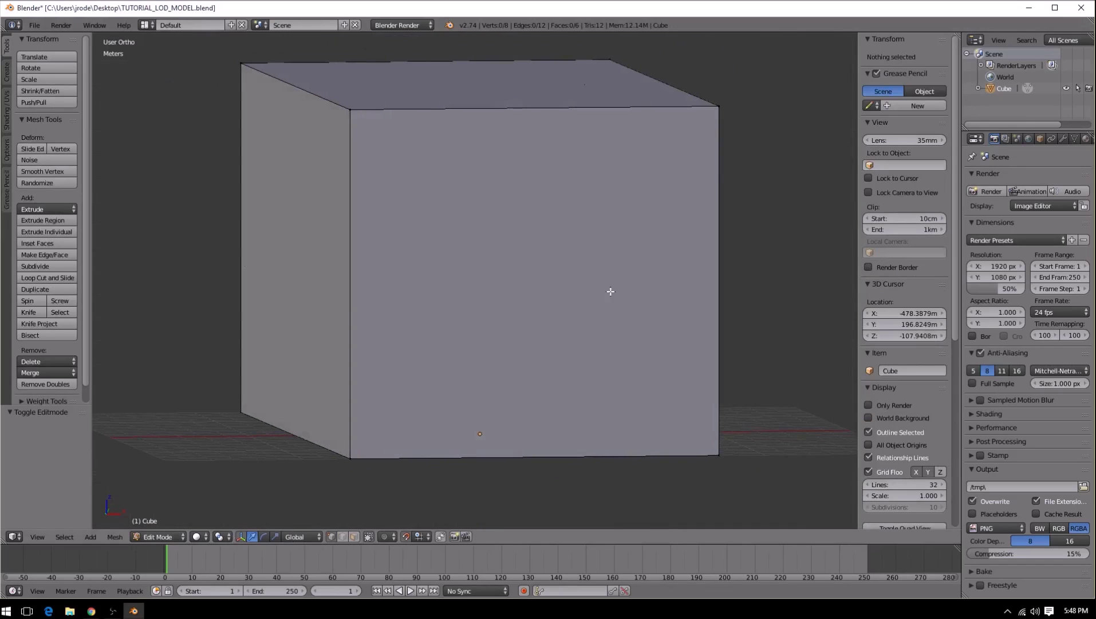
key("KP_1")
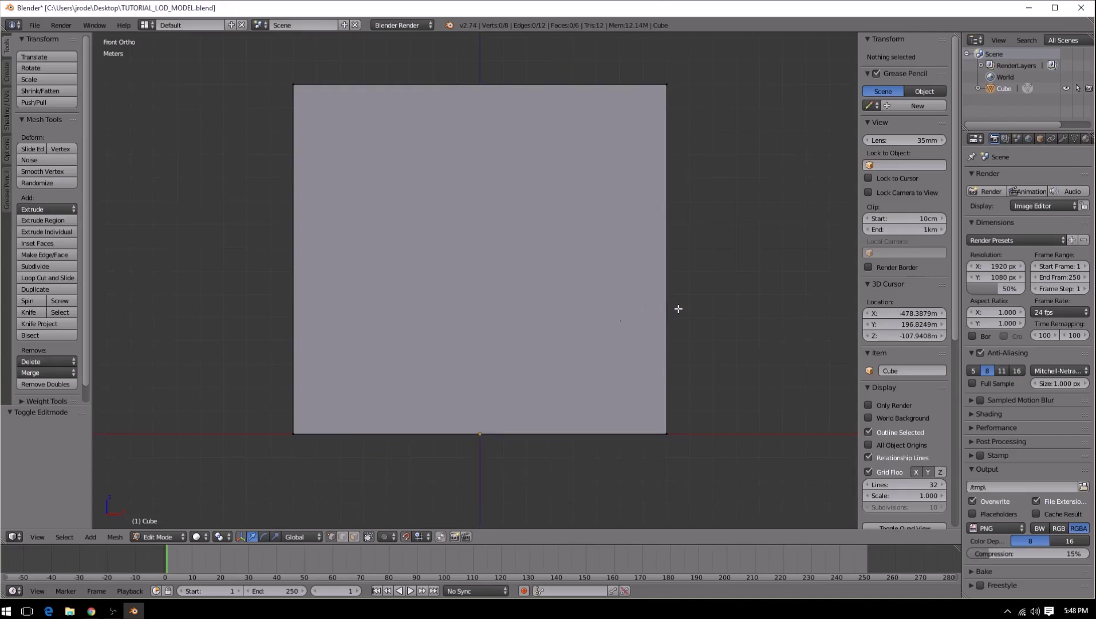
Step: Add a horizontal loop cut around the block at a local height of 67 cm and clear the selection
middle_click_drag(341, 322, 377, 333)
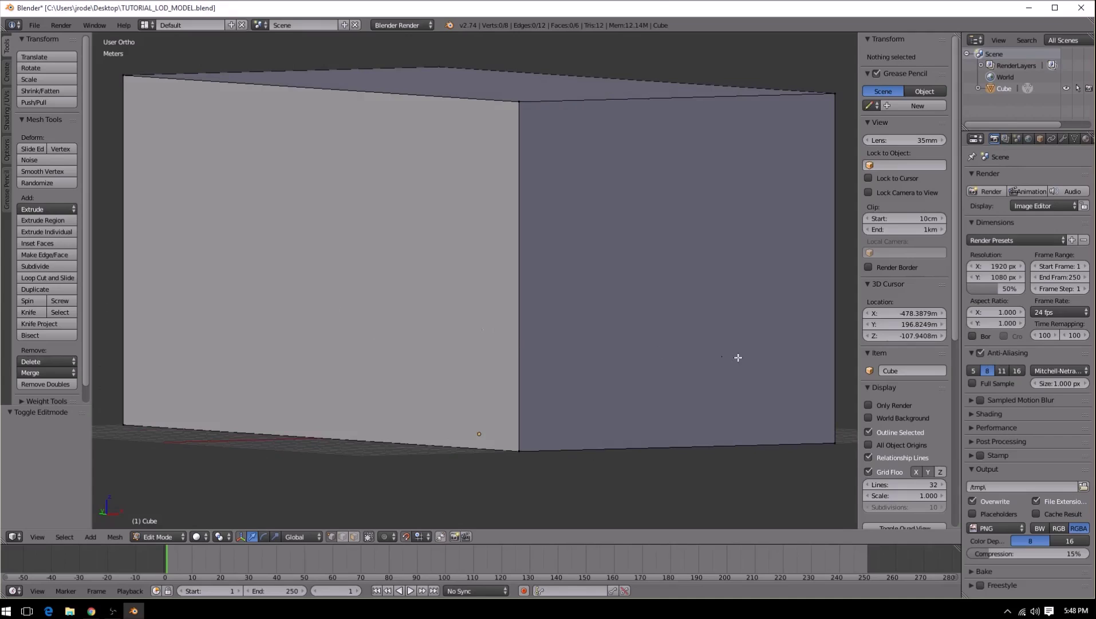
key("KP_1")
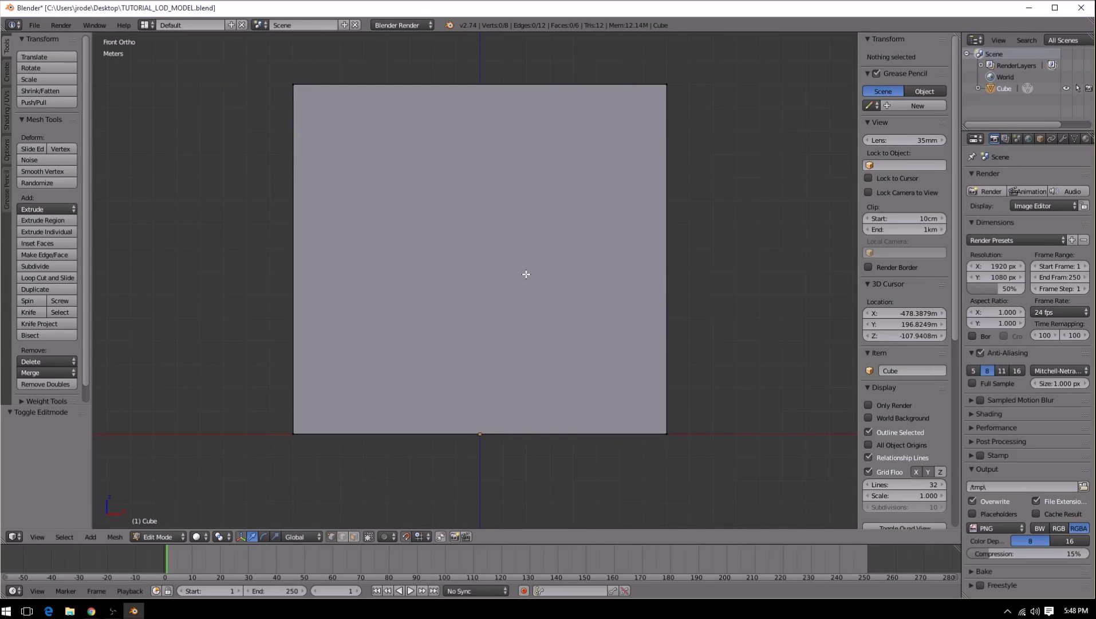
key("ctrl+r")
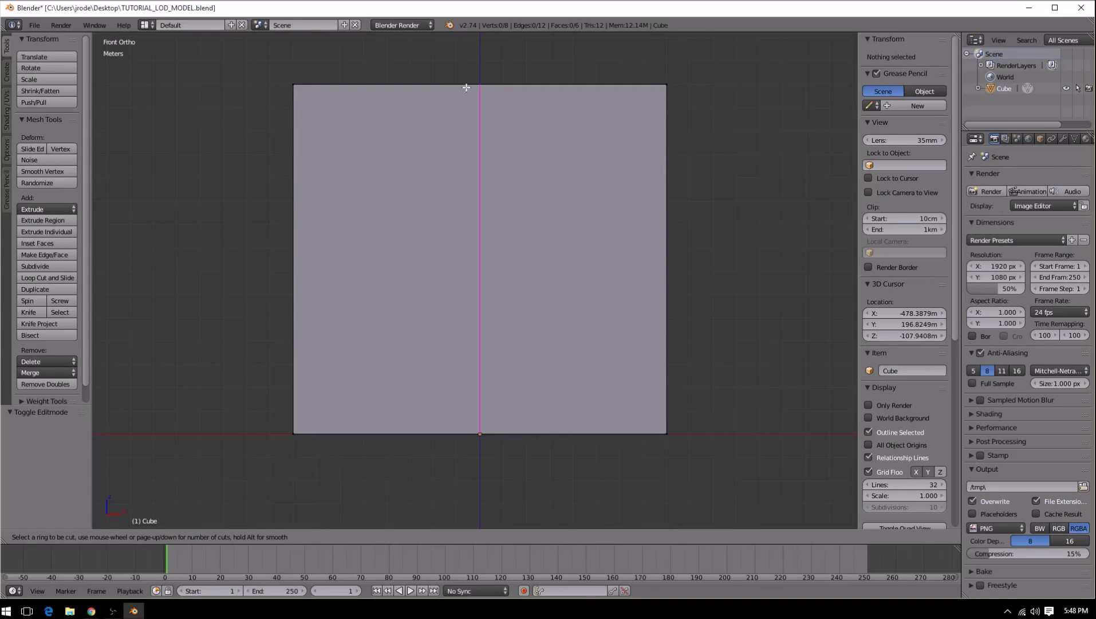
left_click(297, 296)
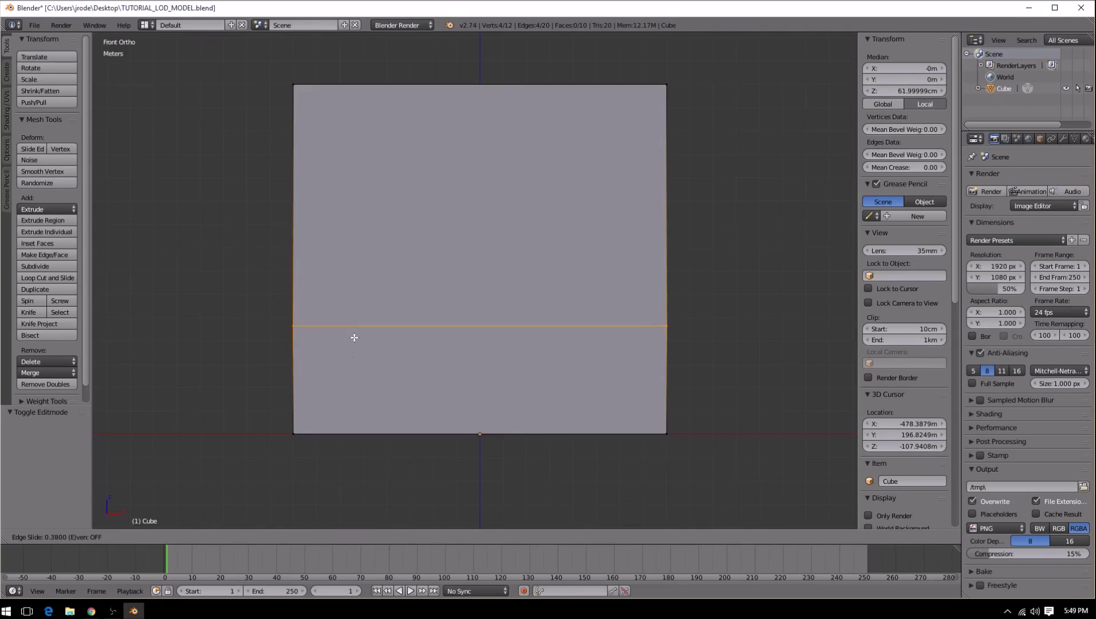
left_click(370, 258)
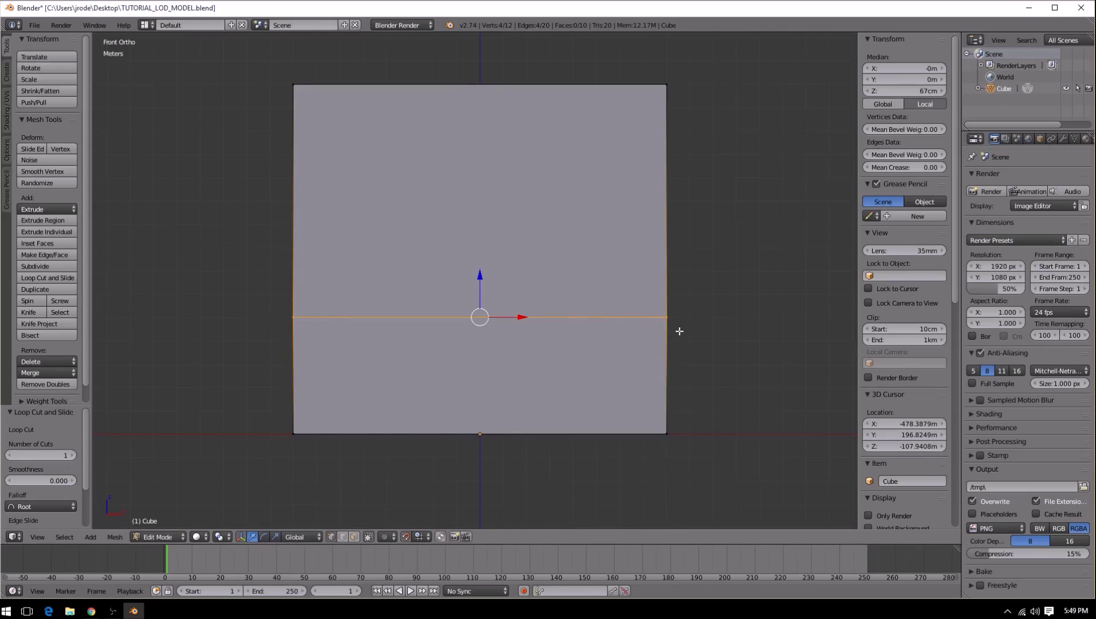
middle_click_drag(343, 357, 404, 374)
key("a")
Step: Add a second horizontal loop cut slightly above the first to form a narrow band around the block, leaving nothing selected
scroll(288, 347, "down", 2)
middle_click_drag(288, 346, 651, 334)
key("KP_1")
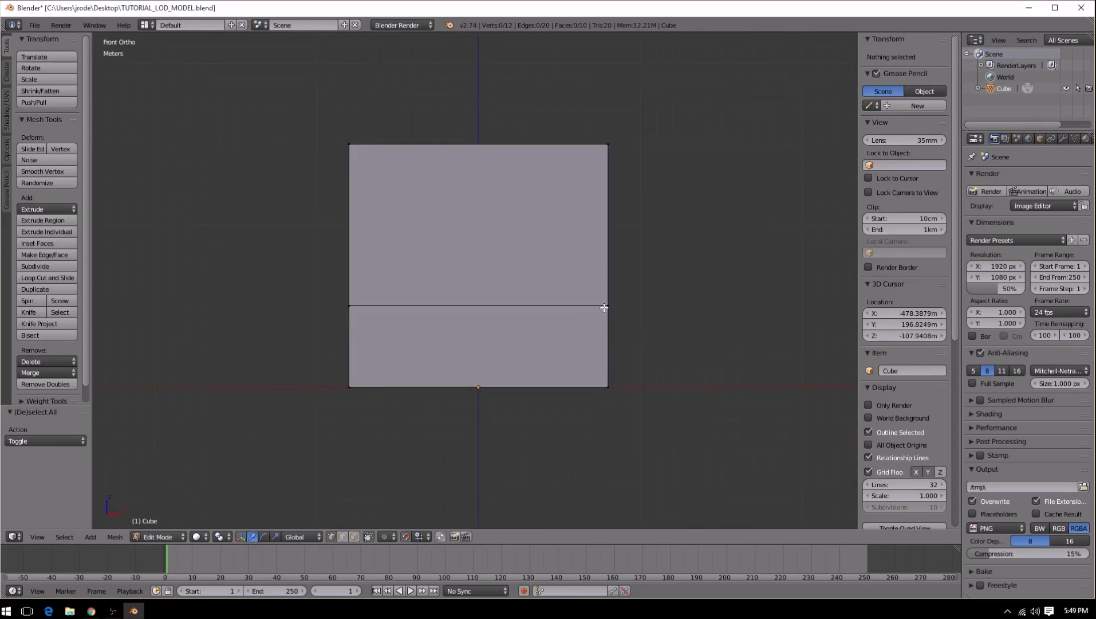
scroll(628, 308, "up", 3)
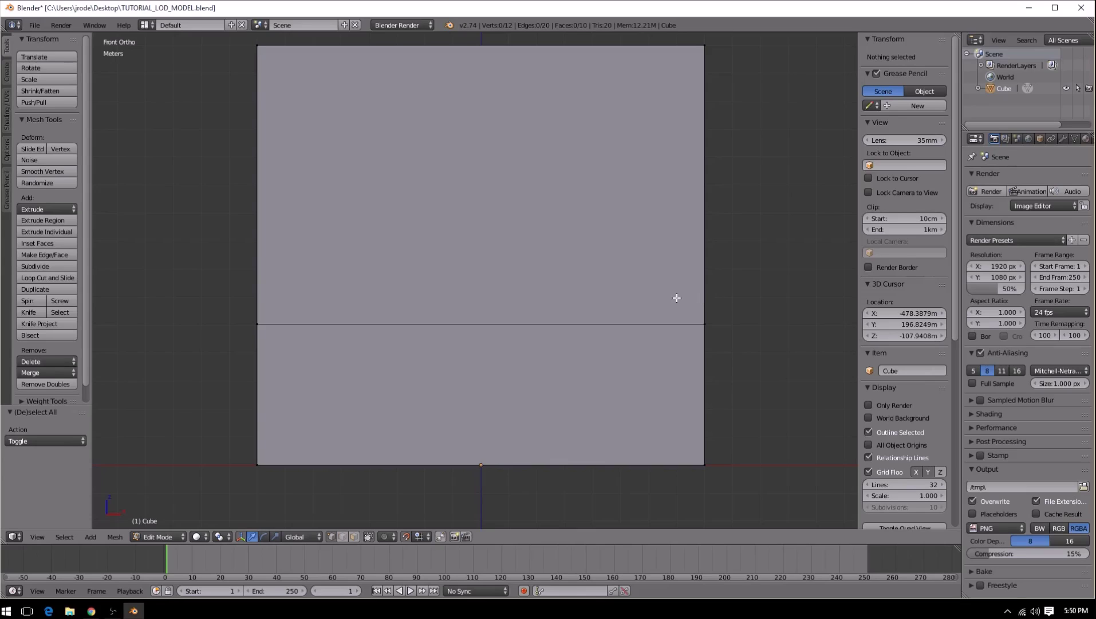
key("ctrl+r")
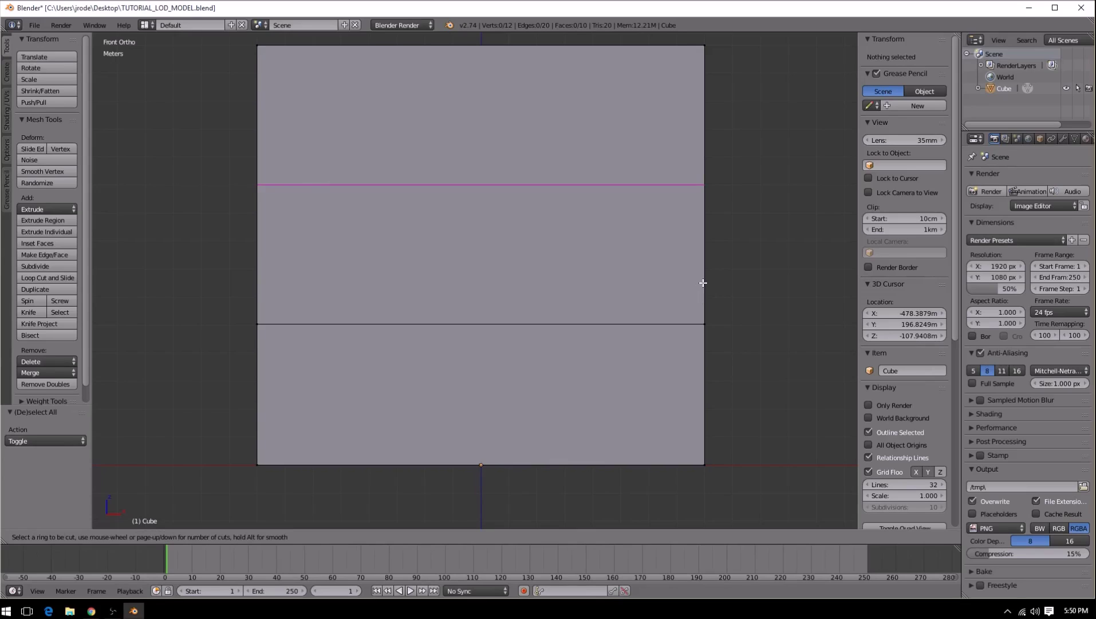
left_click(702, 207)
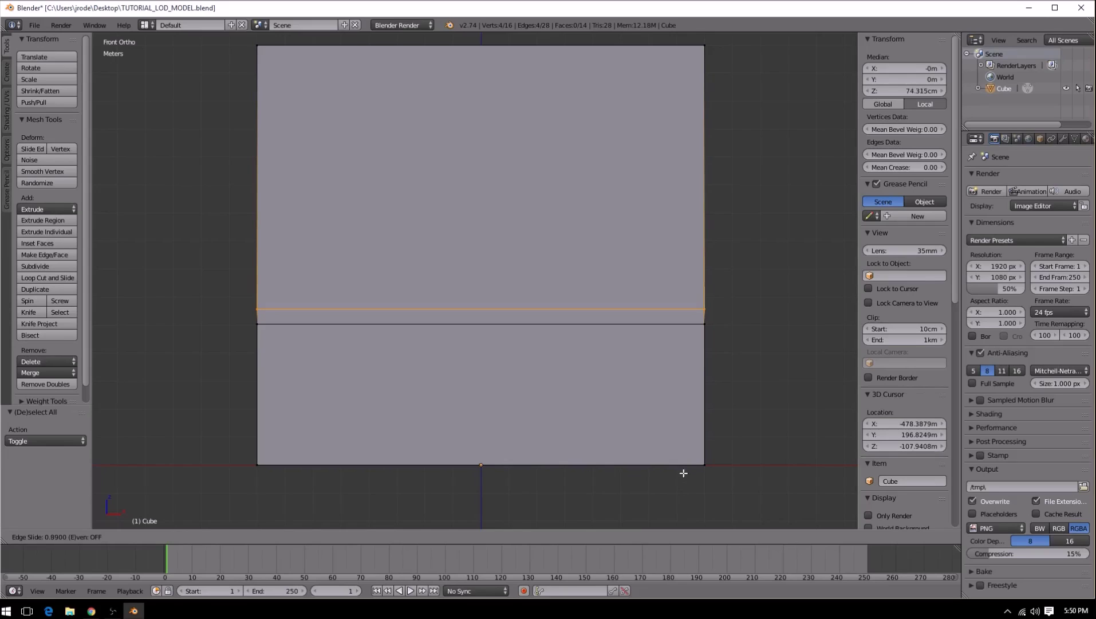
left_click(683, 362)
key("a")
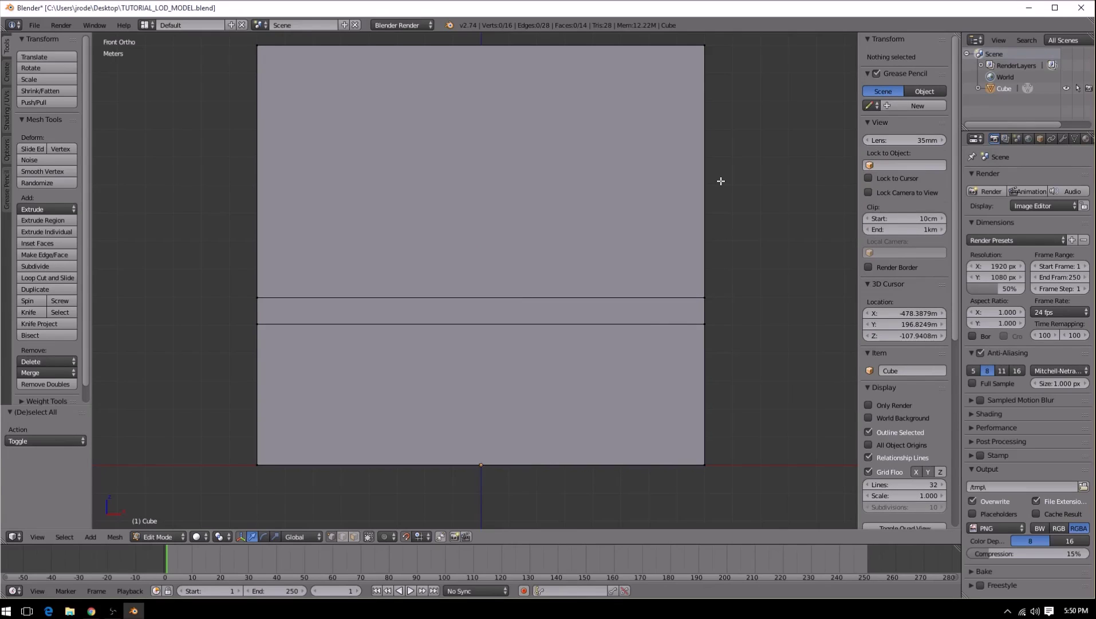
Step: Add two more horizontal loop cuts at local heights of about 1.47 m and 1.6 m to form an upper narrow band
key("ctrl+r")
left_click(700, 149)
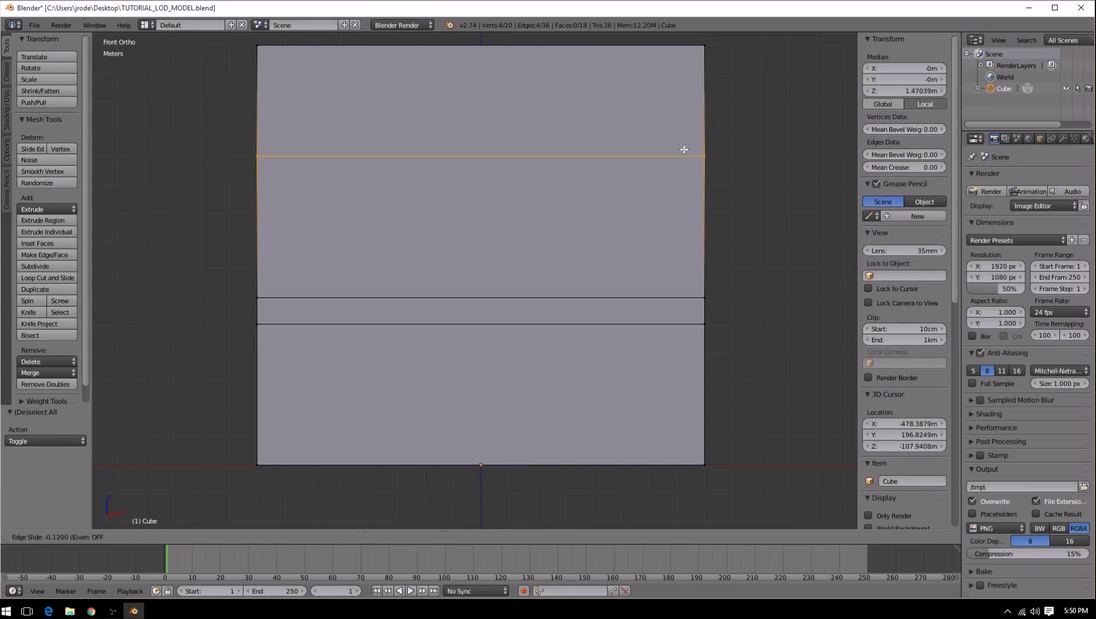
left_click(685, 149)
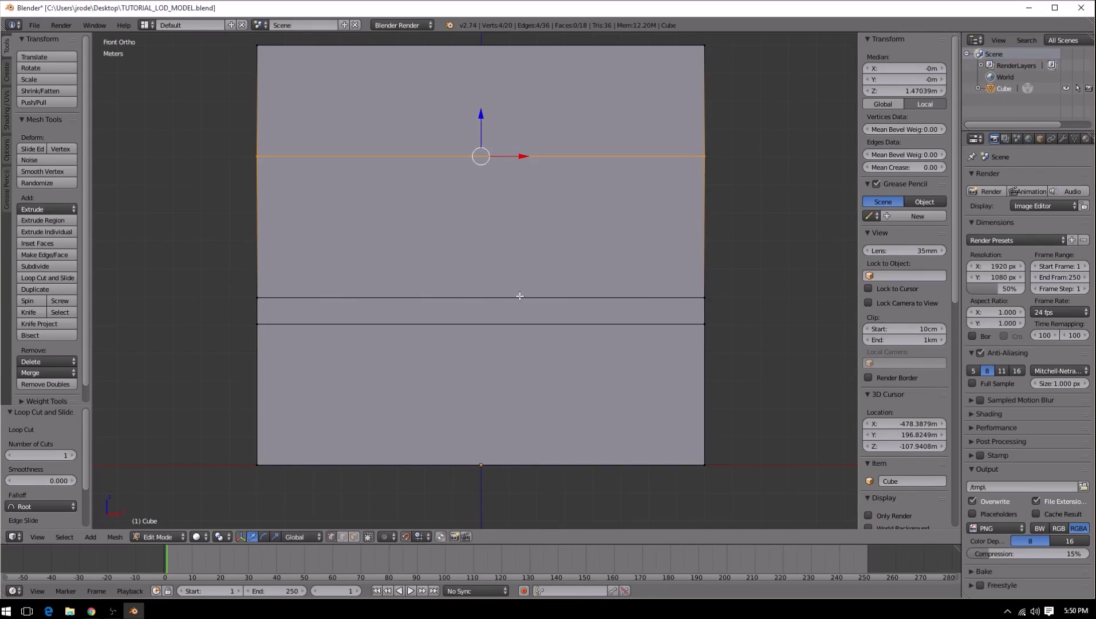
key("a")
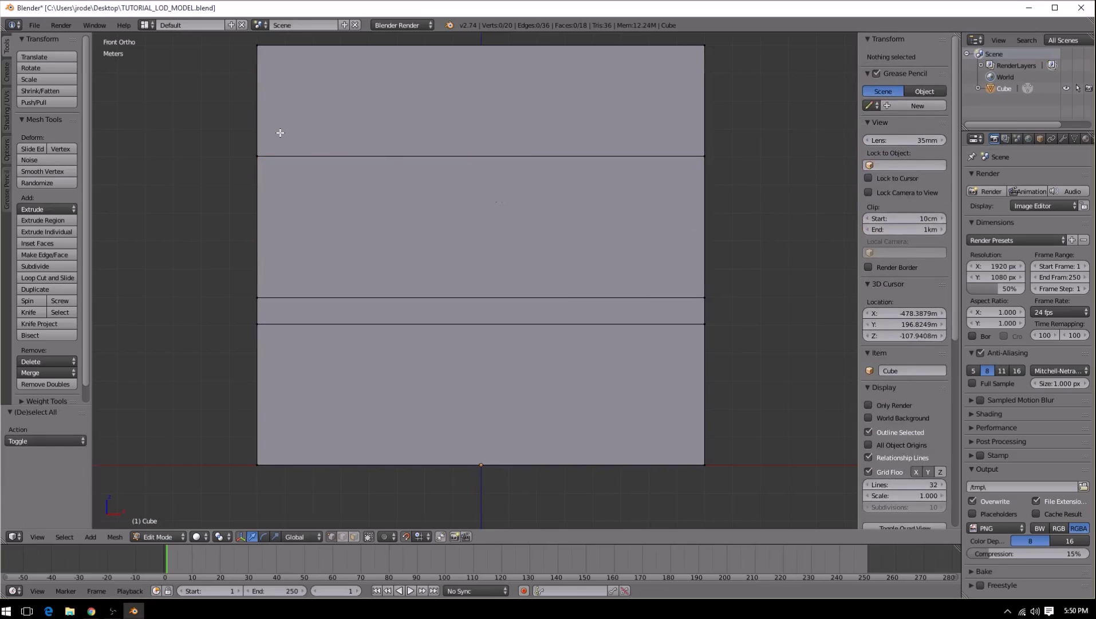
key("ctrl+r")
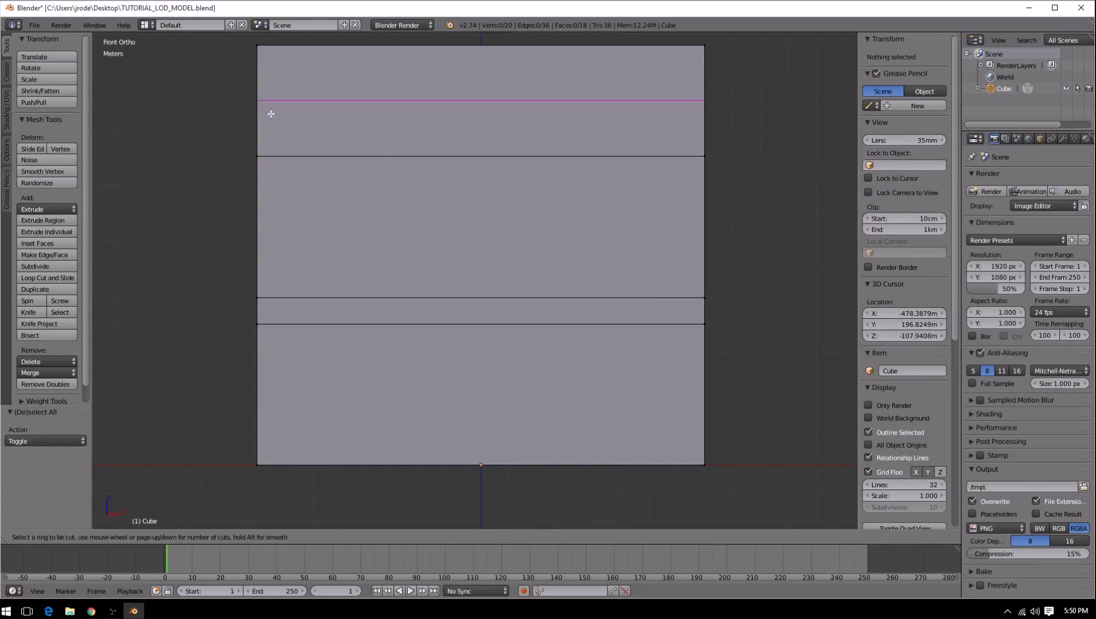
left_click(261, 136)
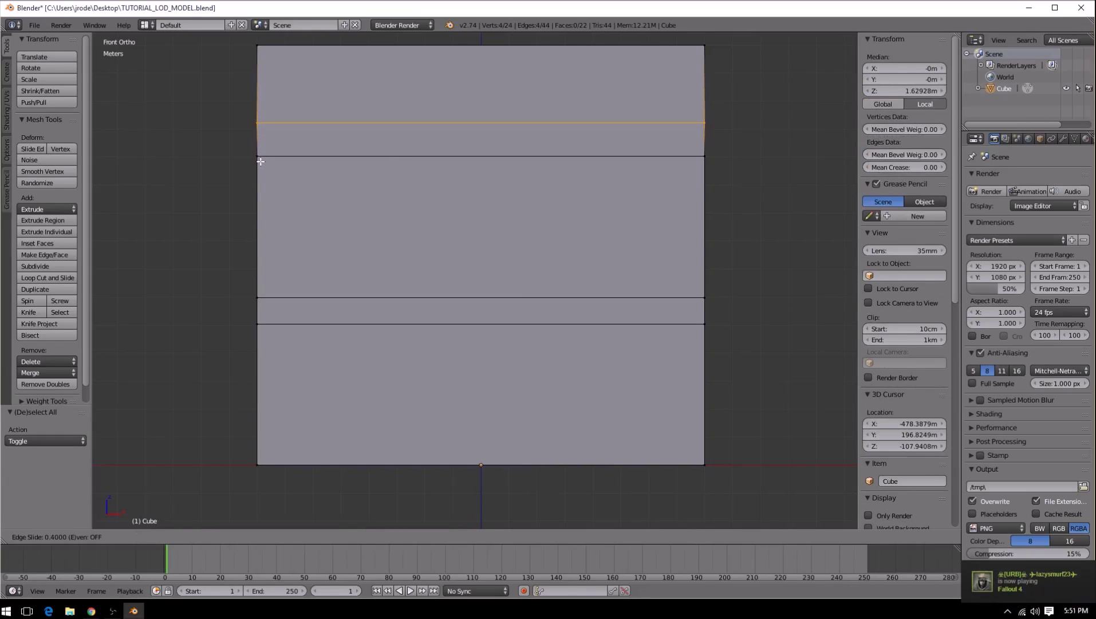
left_click(260, 196)
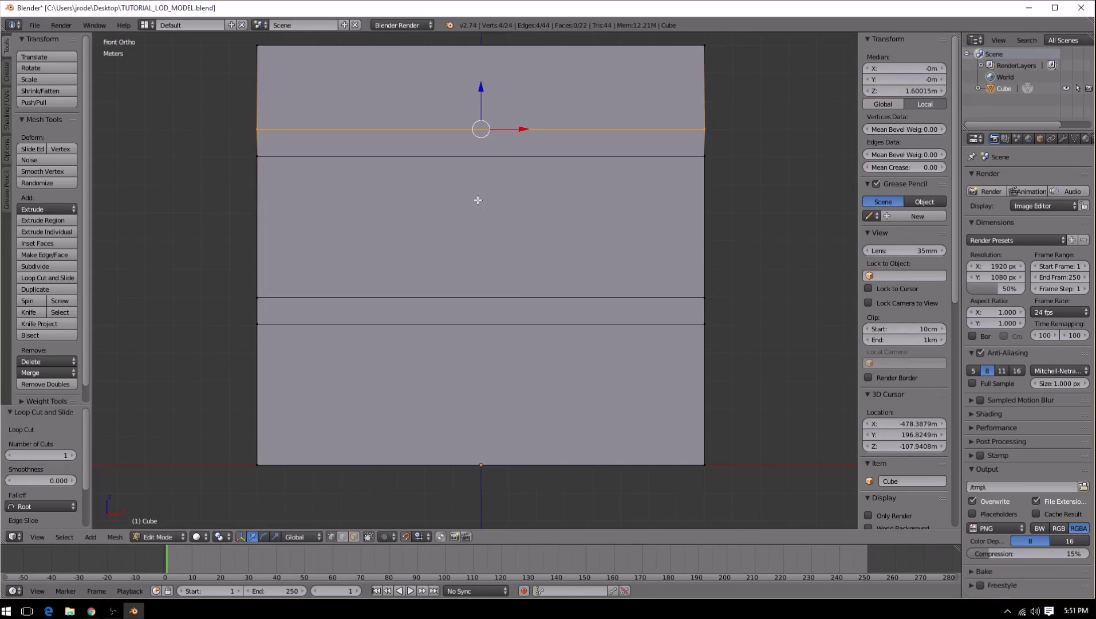
key("a")
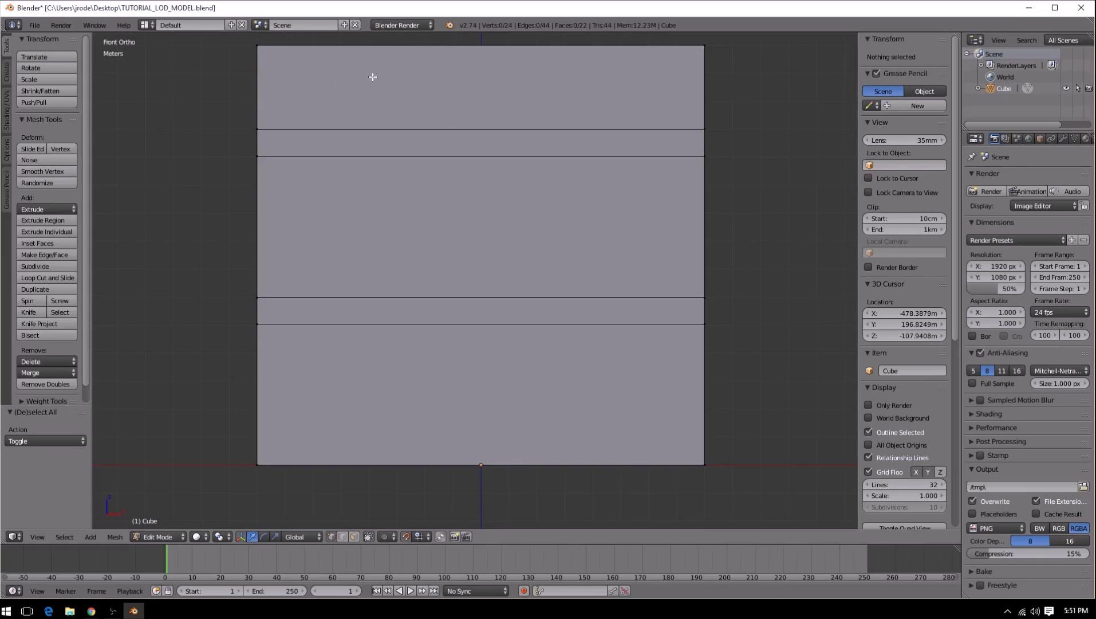
Step: Add a horizontal loop cut slightly below the block's top and another just above it at a local height of about 1.91 m
key("ctrl+r")
left_click(259, 73)
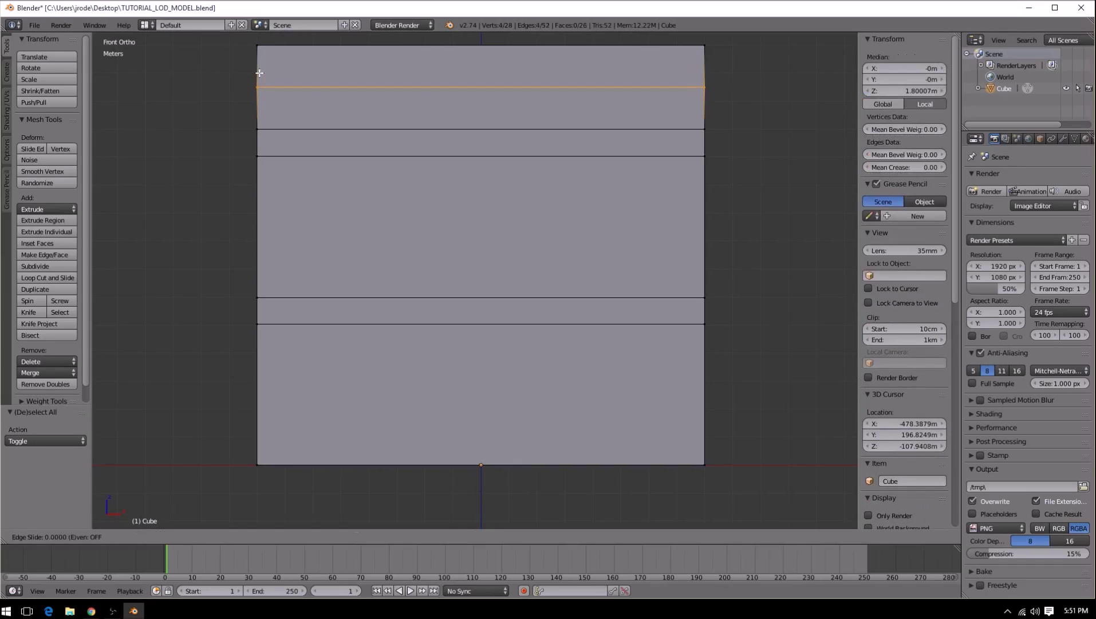
left_click(281, 423)
key("a")
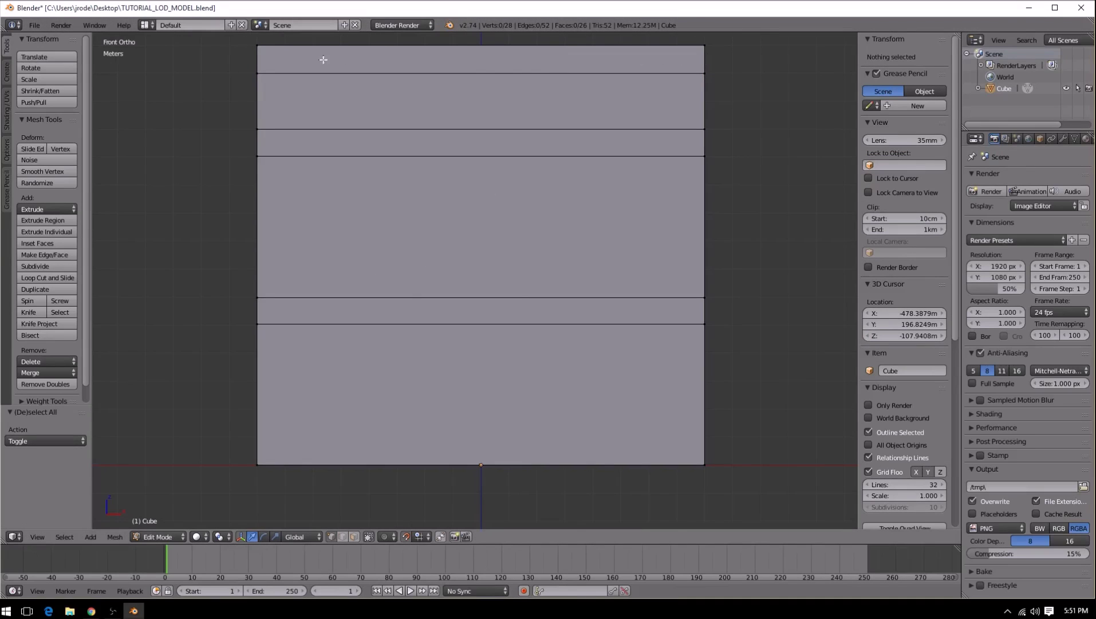
key("ctrl+r")
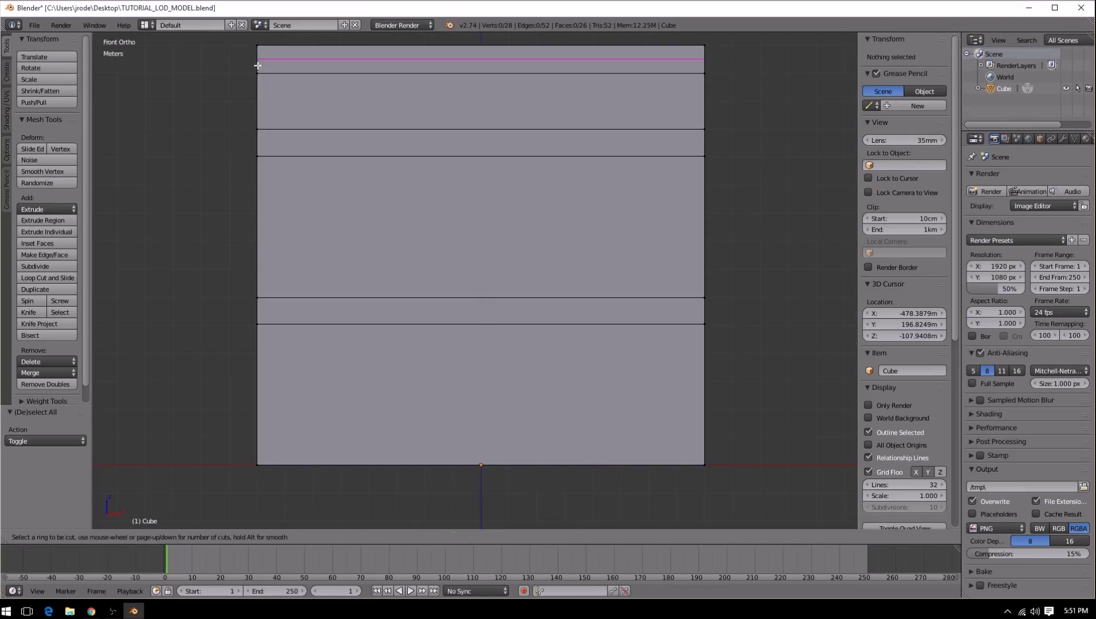
left_click(258, 66)
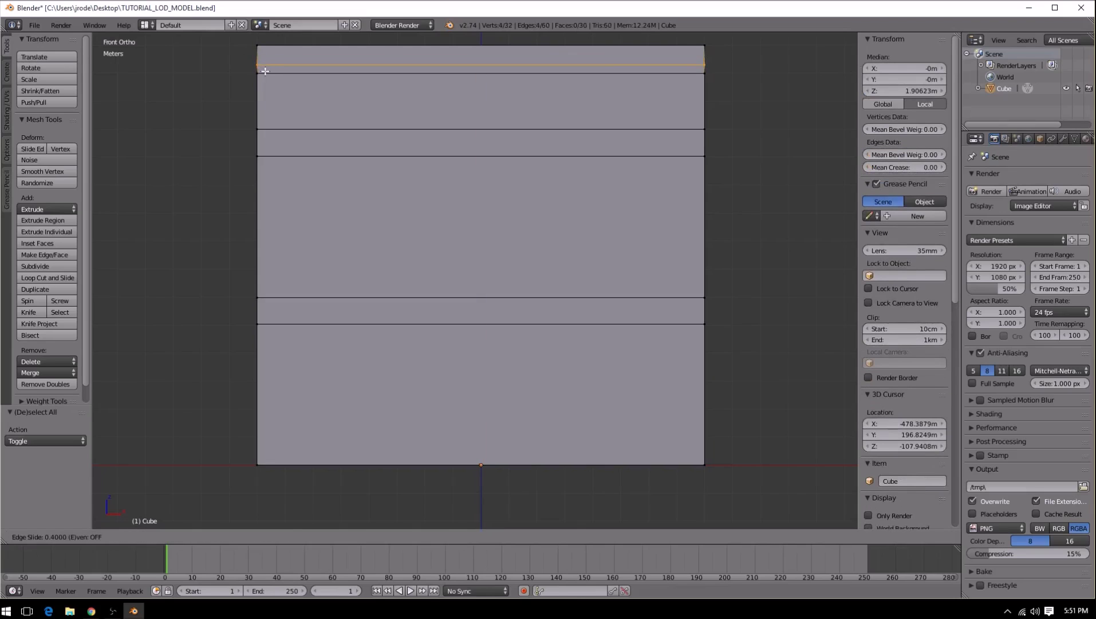
left_click(265, 71)
key("a")
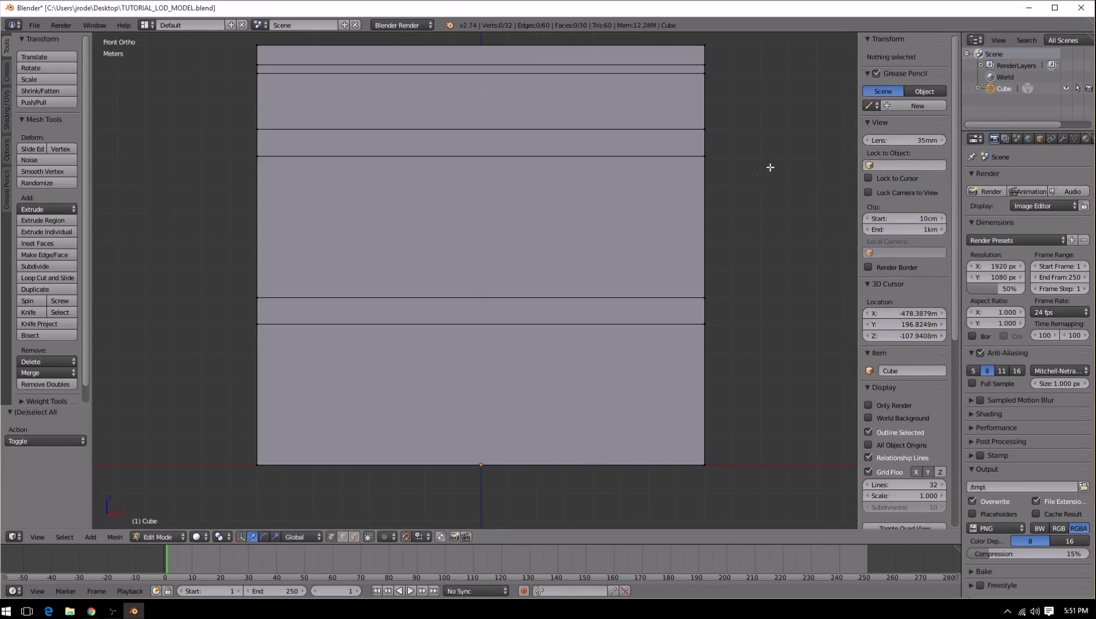
Step: Examine the horizontal loop cuts around the block's long sides and end faces from several angles
middle_click_drag(769, 235, 748, 240)
scroll(748, 240, "down", 5)
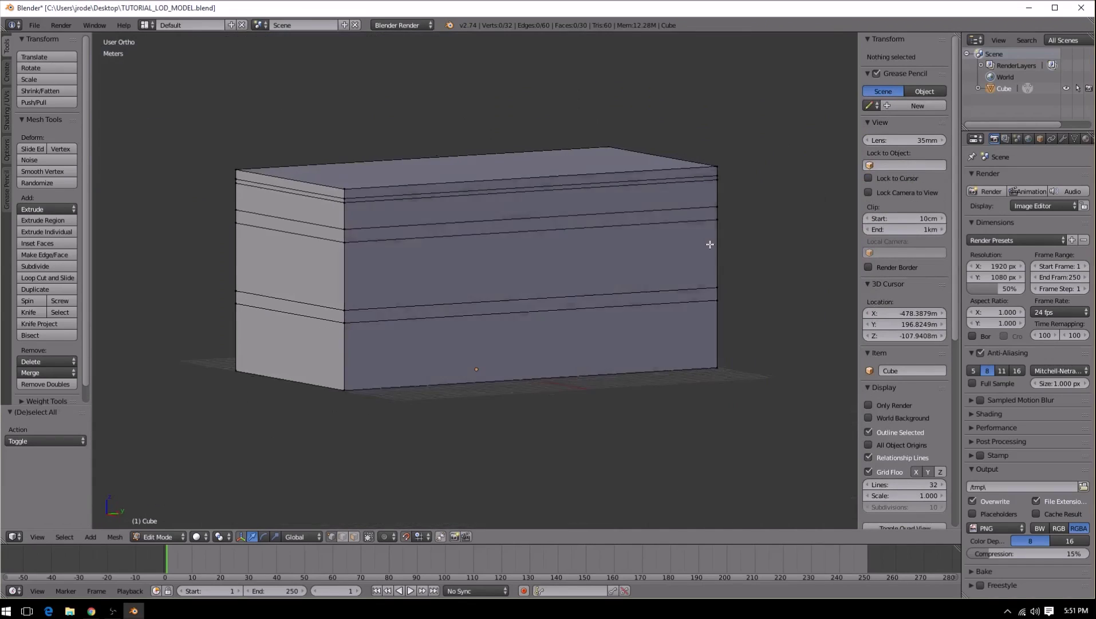
middle_click_drag(622, 242, 791, 247)
scroll(610, 265, "up", 4)
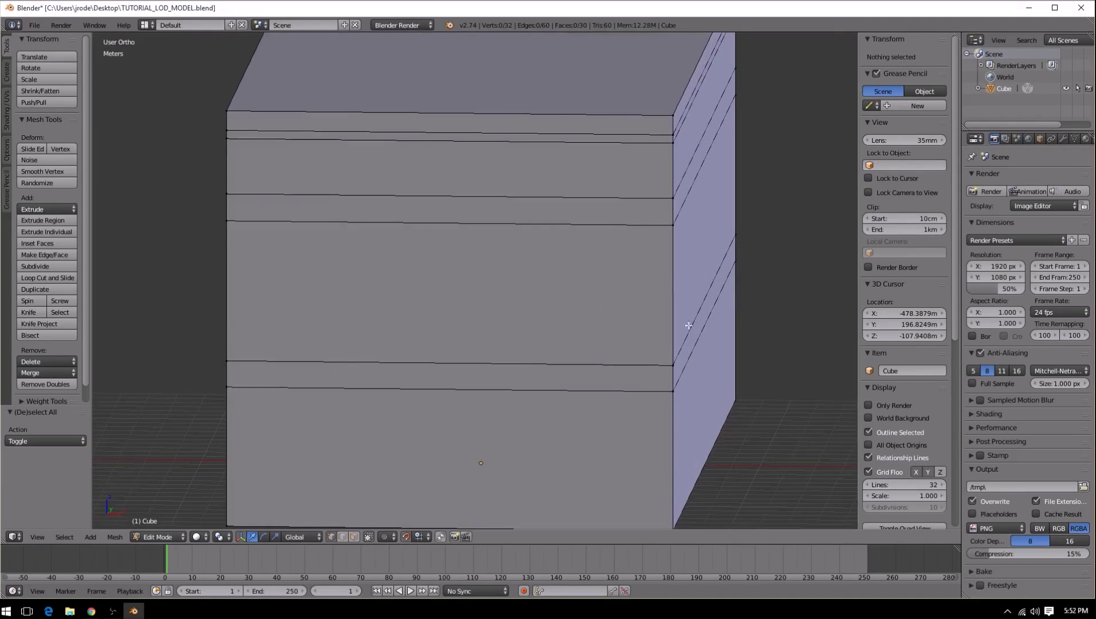
scroll(667, 324, "down", 3)
middle_click_drag(247, 335, 443, 421)
scroll(429, 396, "up", 4)
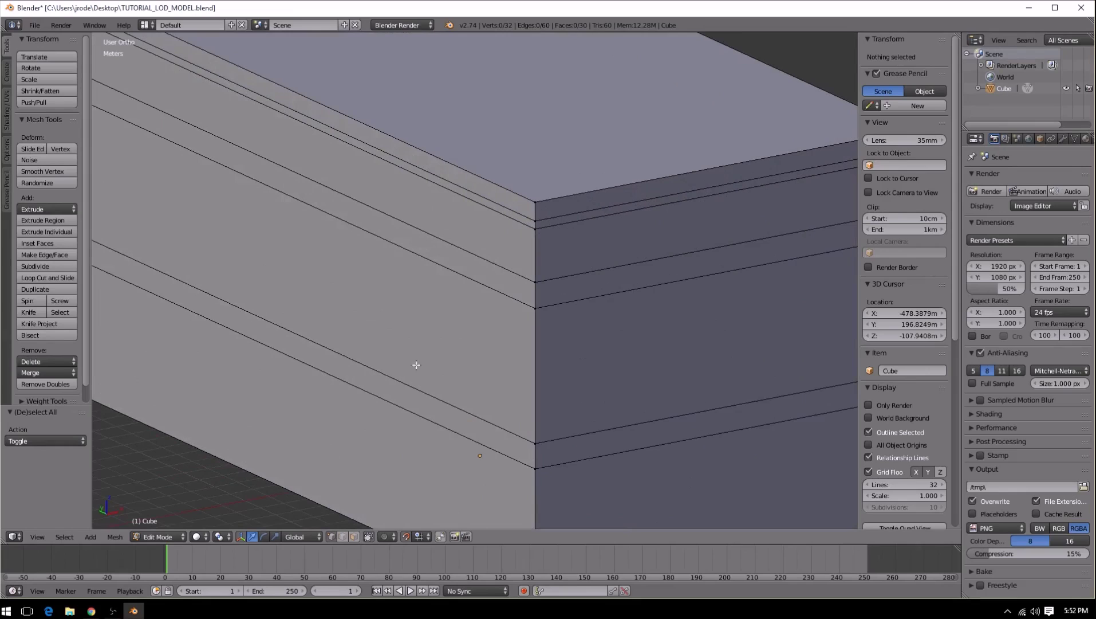
scroll(398, 302, "down", 3)
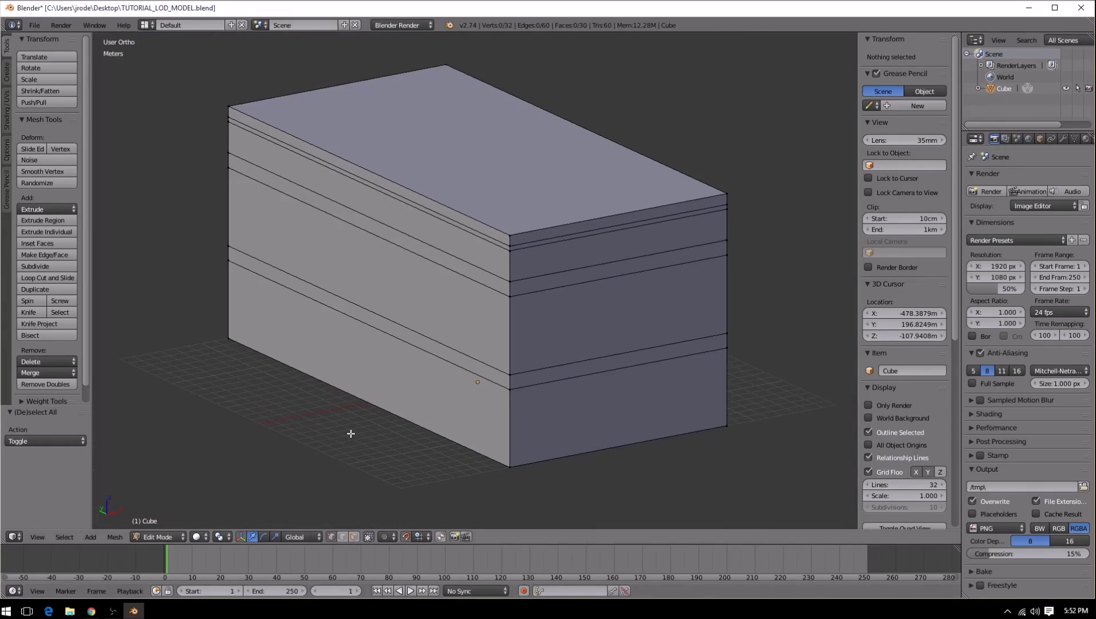
Step: Switch to face selection and select the lower narrow band's face on the block's long side
left_click(351, 536)
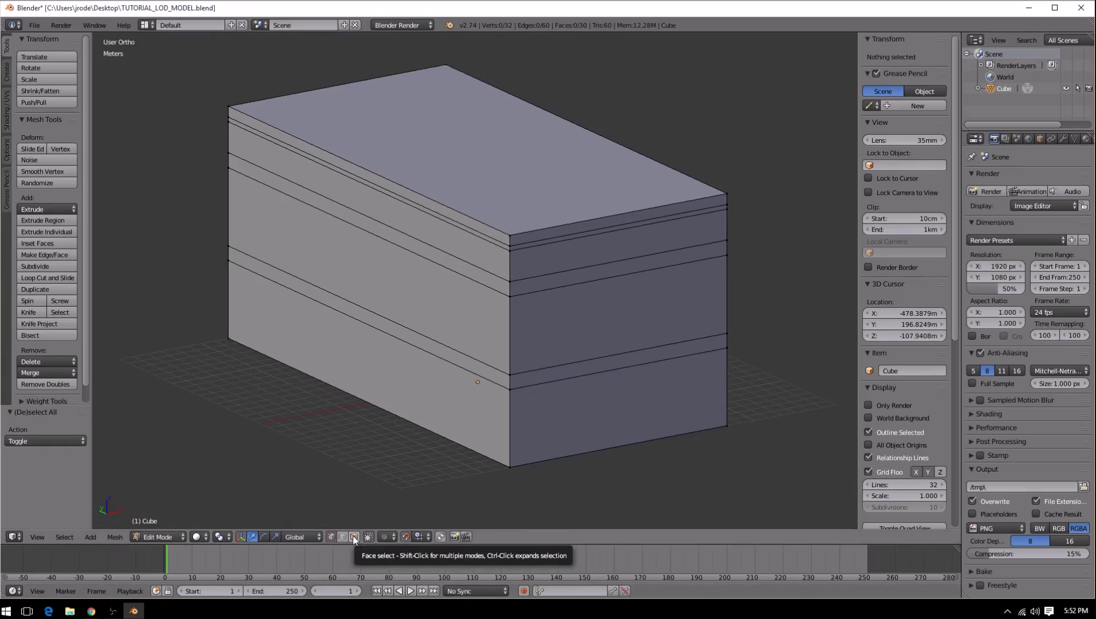
left_click(353, 536)
scroll(410, 465, "up", 3)
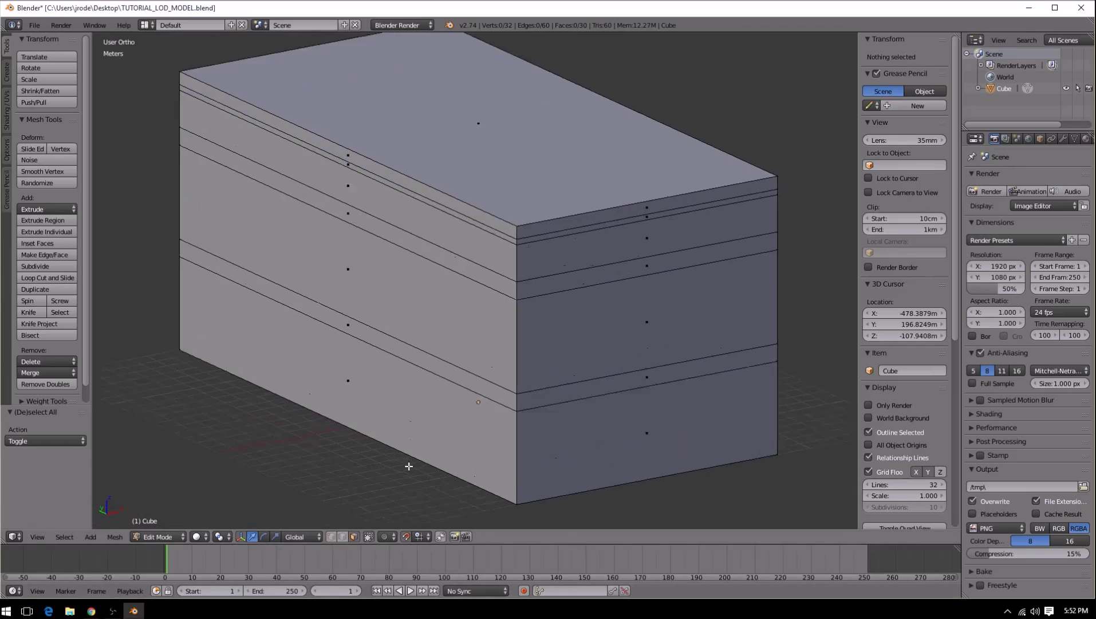
scroll(327, 419, "down", 3)
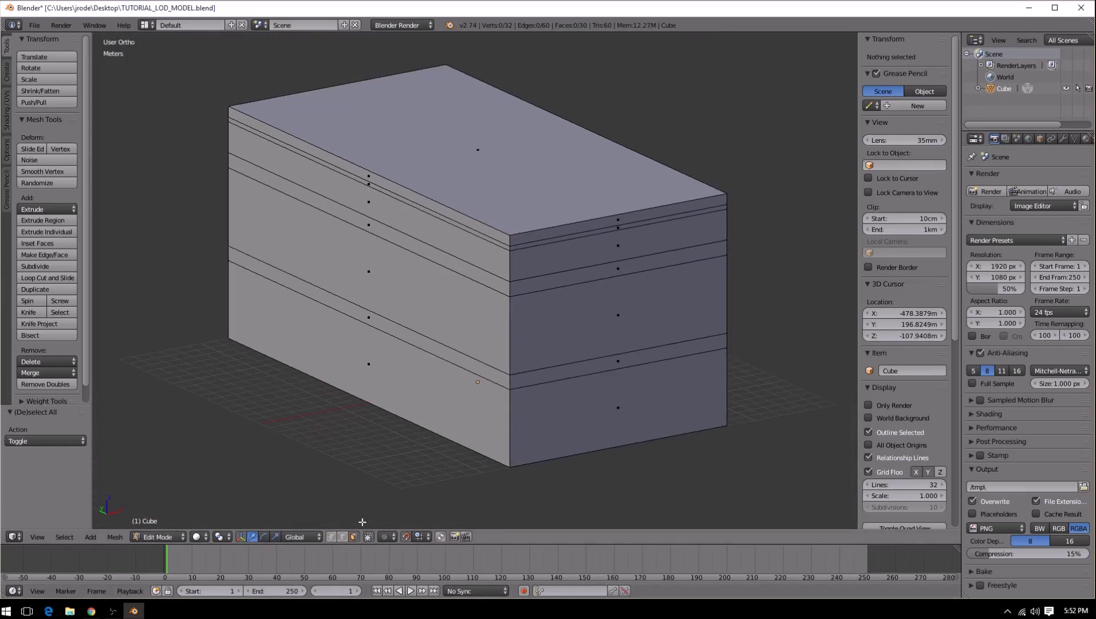
right_click(379, 326)
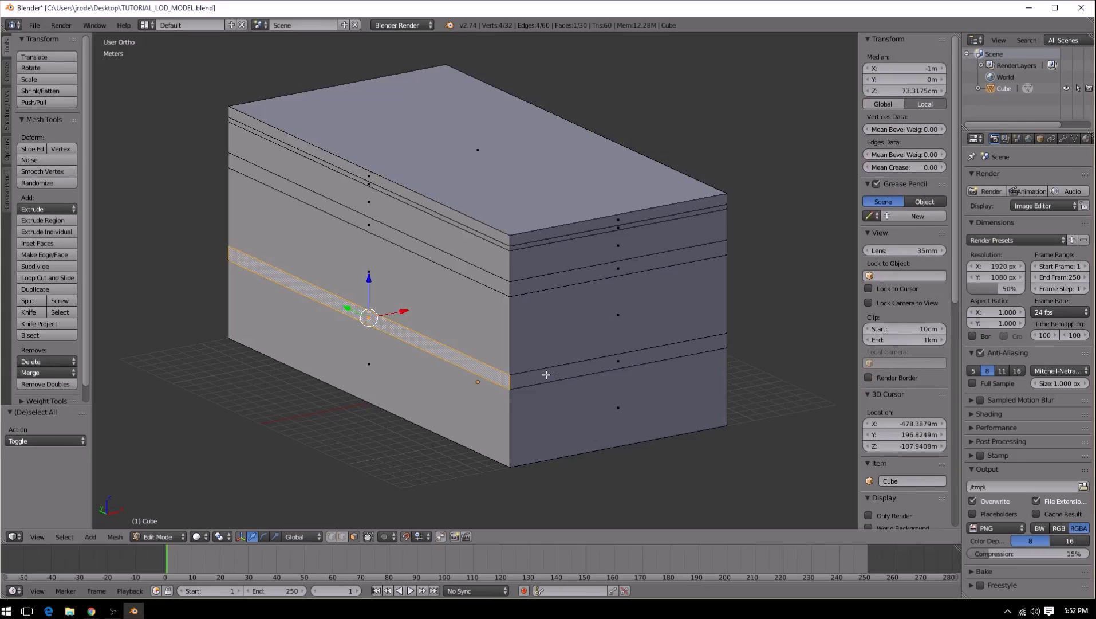
Step: Examine the selected band face along the block's long side from different angles and distances
scroll(349, 338, "up", 3)
scroll(350, 339, "down", 3)
scroll(379, 359, "up", 2)
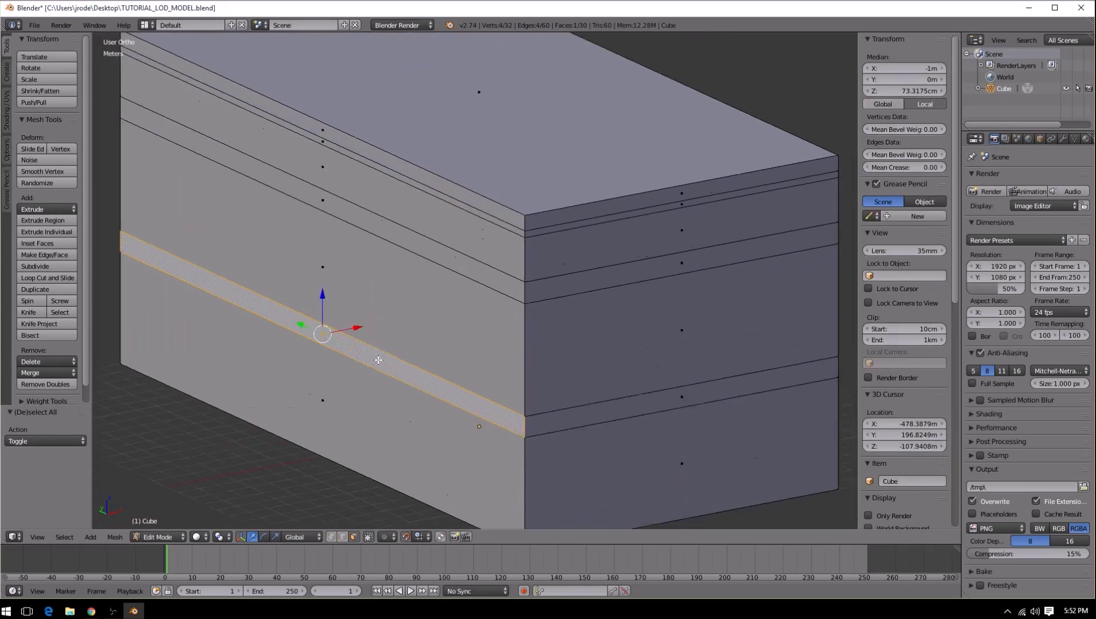
scroll(318, 378, "down", 4)
middle_click_drag(318, 378, 335, 375)
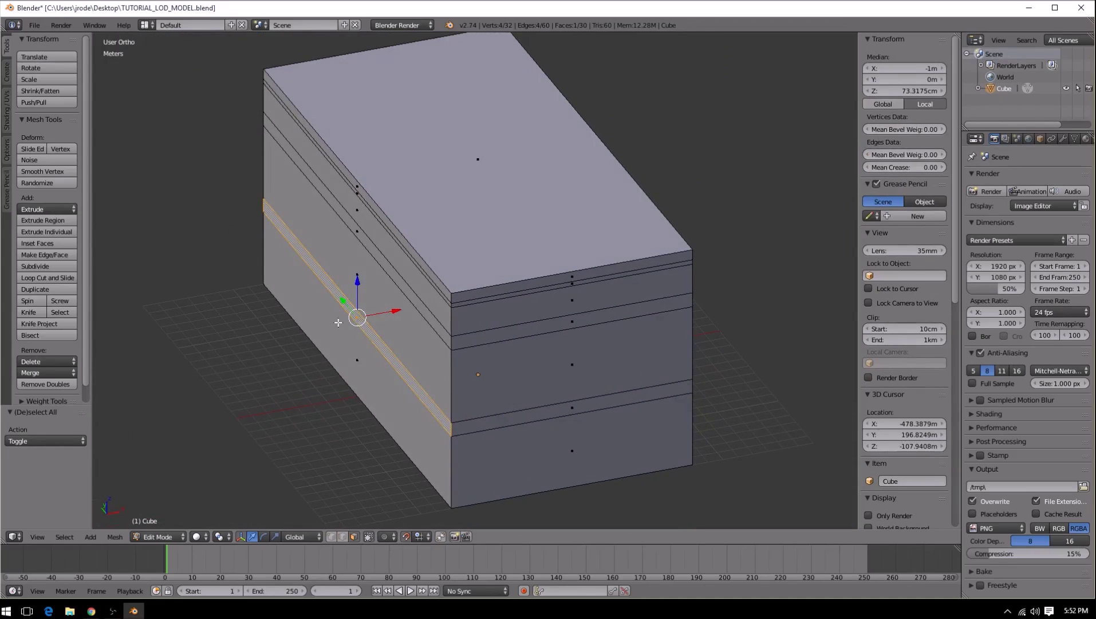
middle_click_drag(340, 311, 363, 361)
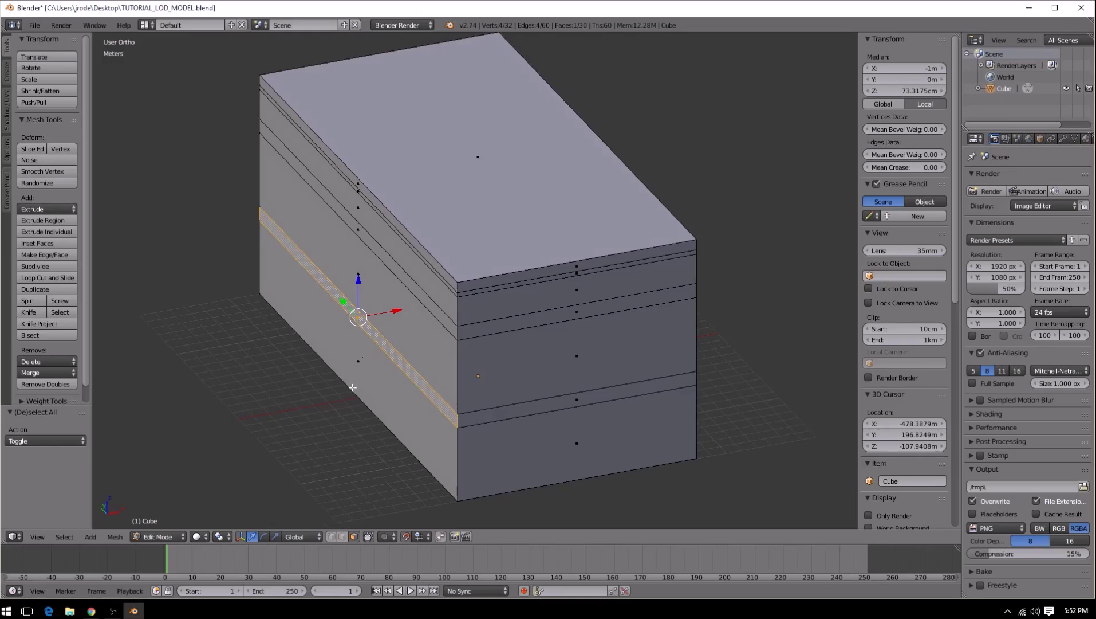
scroll(354, 384, "up", 5)
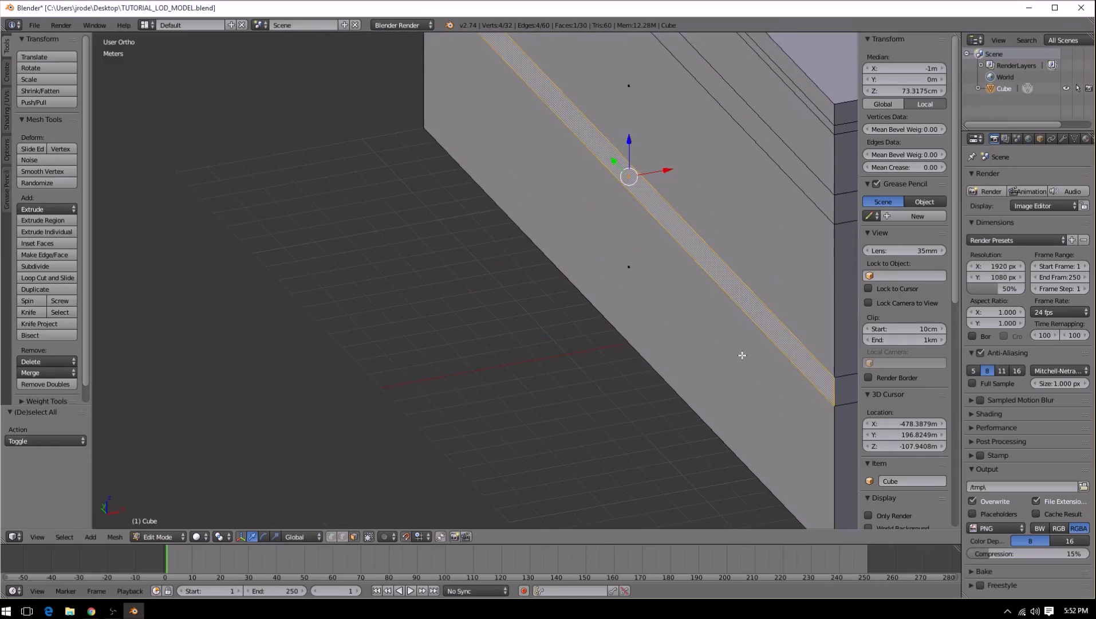
scroll(743, 355, "down", 4)
middle_click_drag(715, 352, 705, 350)
middle_click_drag(605, 326, 639, 323)
scroll(645, 323, "down", 4)
scroll(521, 395, "up", 6)
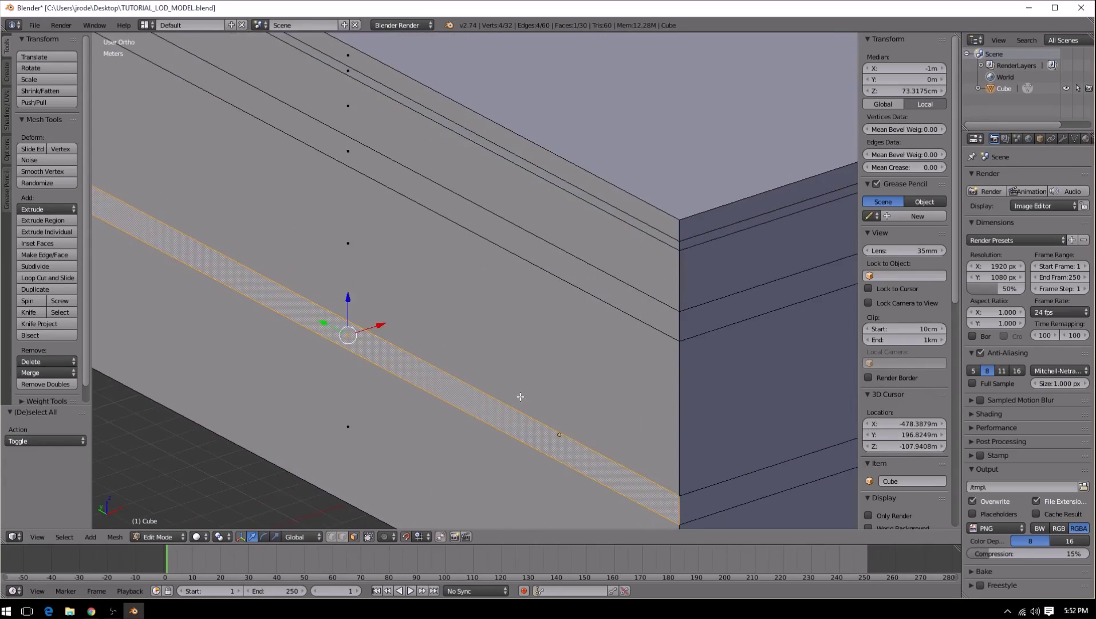
Step: Inspect the selected lower band face against the whole block and up close at the block's corner
scroll(521, 396, "down", 5)
scroll(547, 395, "down", 2)
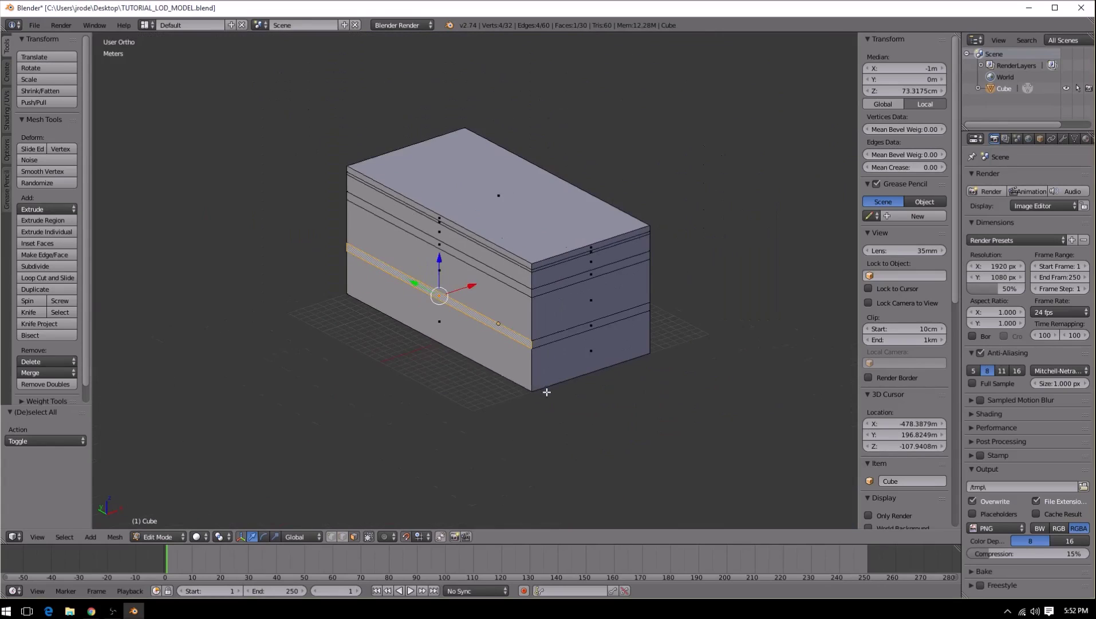
middle_click_drag(552, 339, 543, 350)
scroll(504, 395, "up", 4)
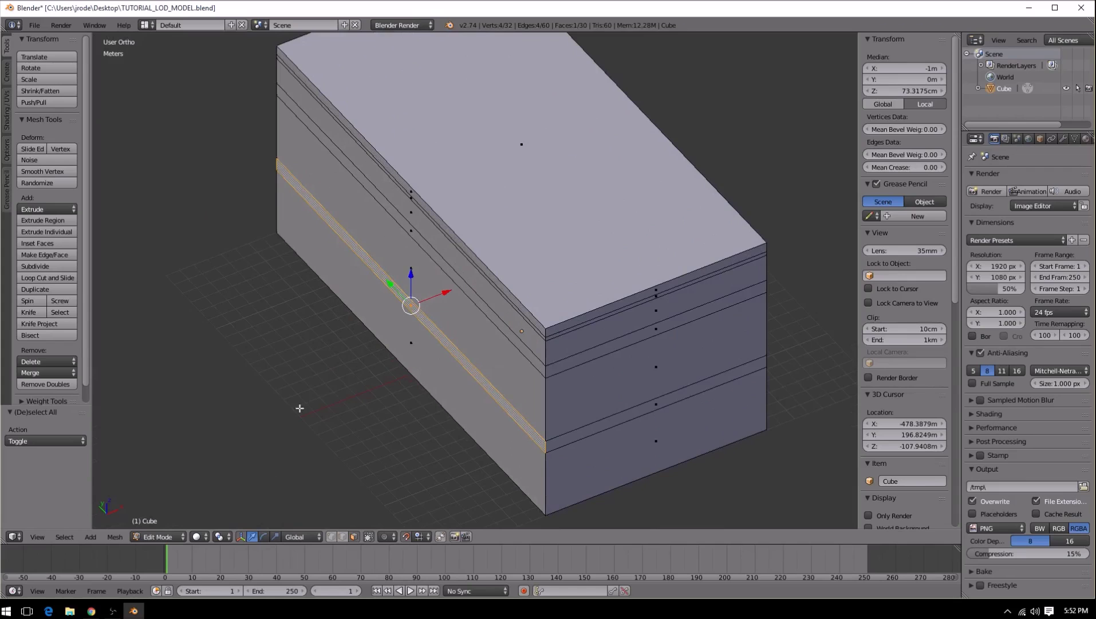
scroll(401, 442, "up", 3)
scroll(389, 368, "down", 3)
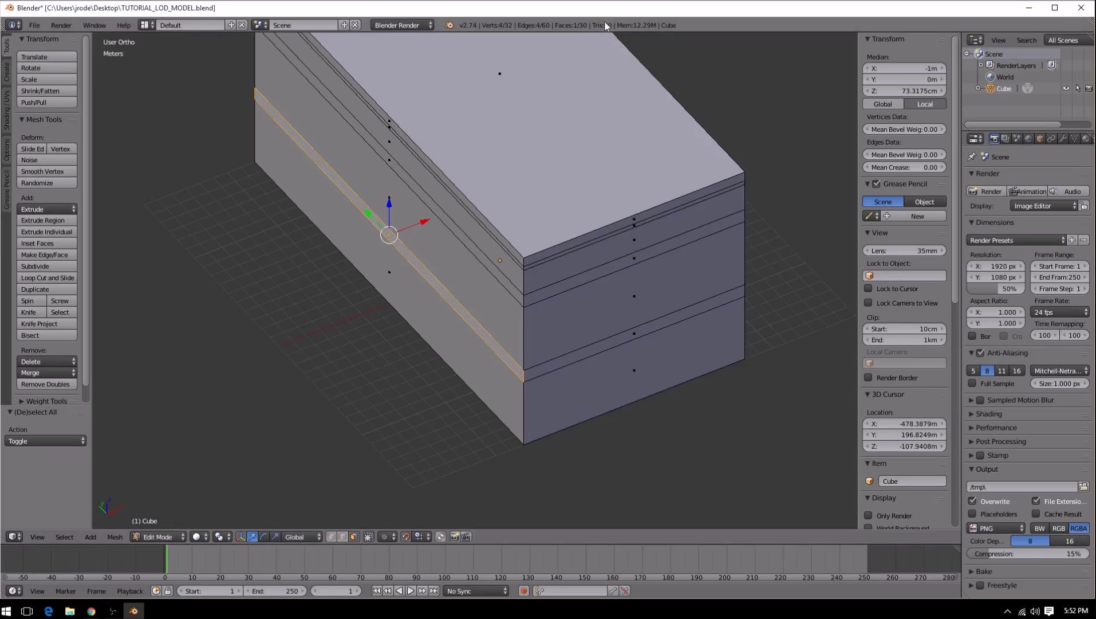
scroll(393, 346, "up", 4)
scroll(393, 346, "down", 4)
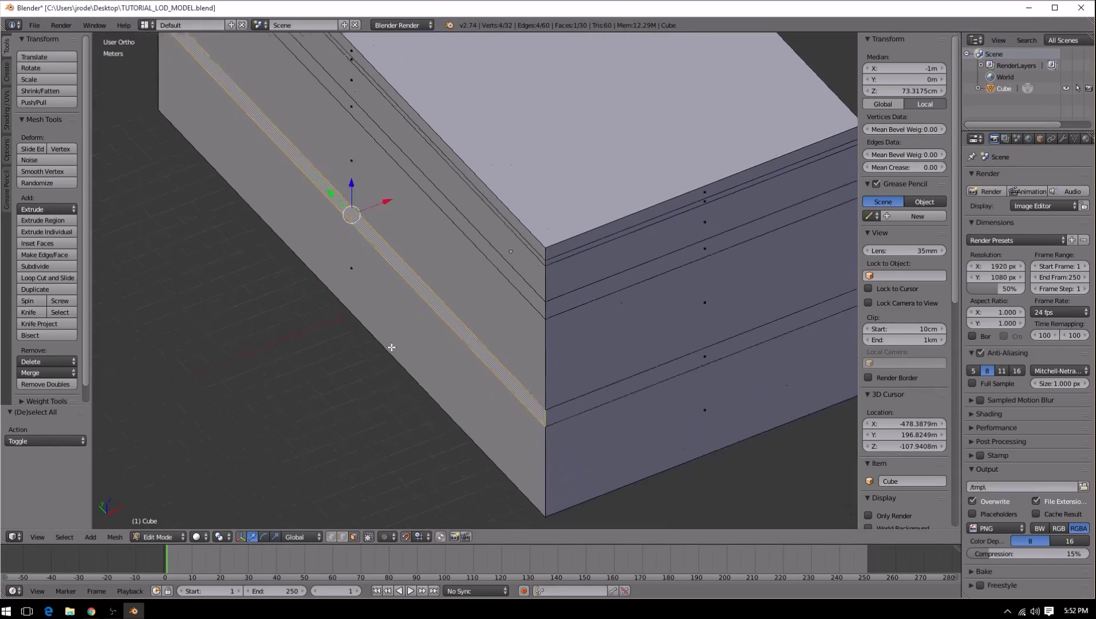
middle_click_drag(477, 328, 467, 333)
scroll(406, 356, "up", 3)
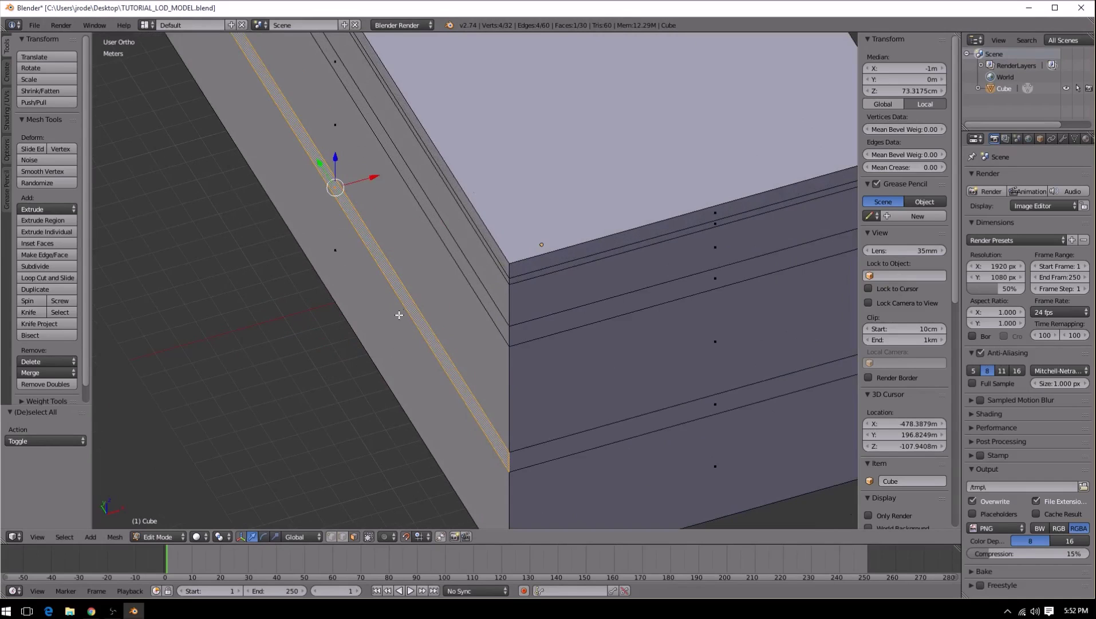
scroll(407, 319, "down", 3)
middle_click_drag(400, 321, 318, 350)
scroll(384, 336, "up", 4)
middle_click_drag(385, 335, 409, 345)
scroll(412, 347, "down", 4)
scroll(421, 350, "up", 4)
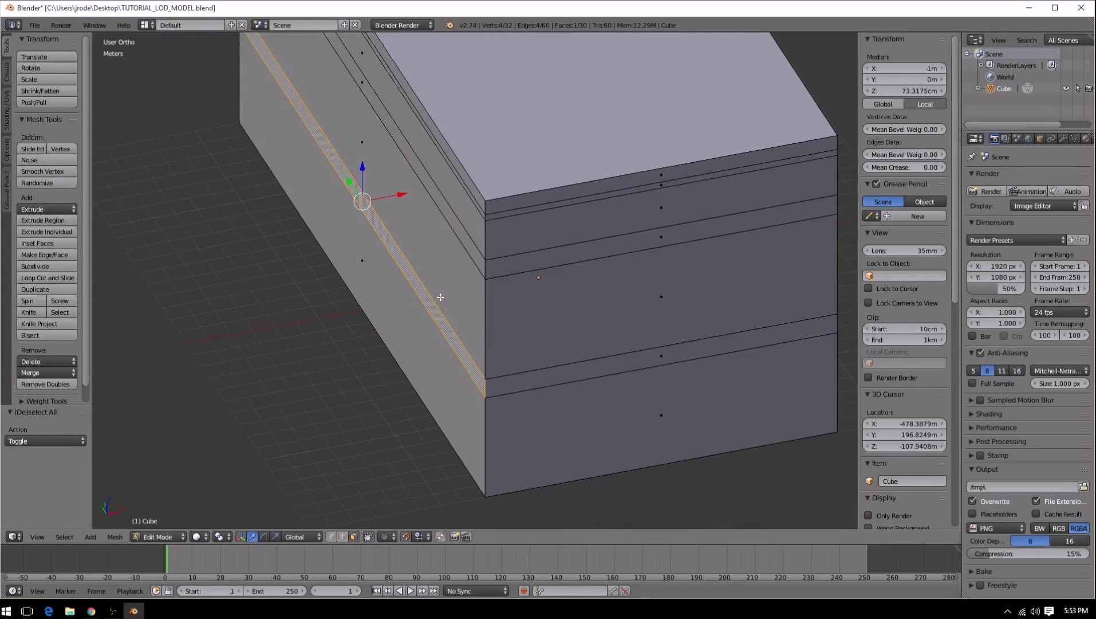
scroll(440, 304, "down", 4)
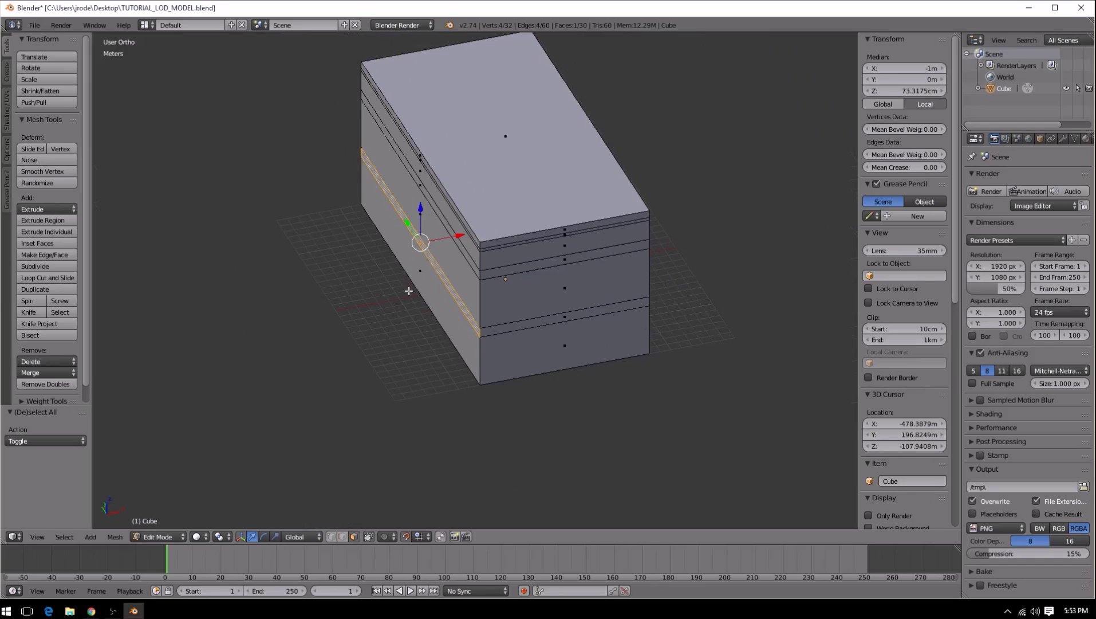
scroll(378, 279, "up", 5)
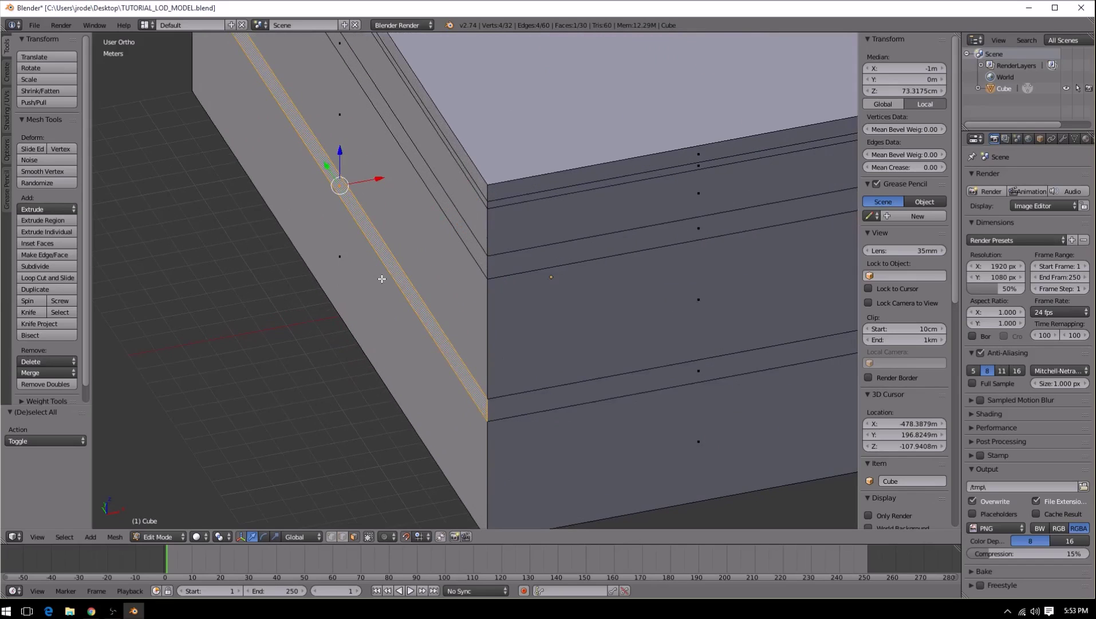
scroll(382, 279, "down", 4)
scroll(384, 269, "up", 5)
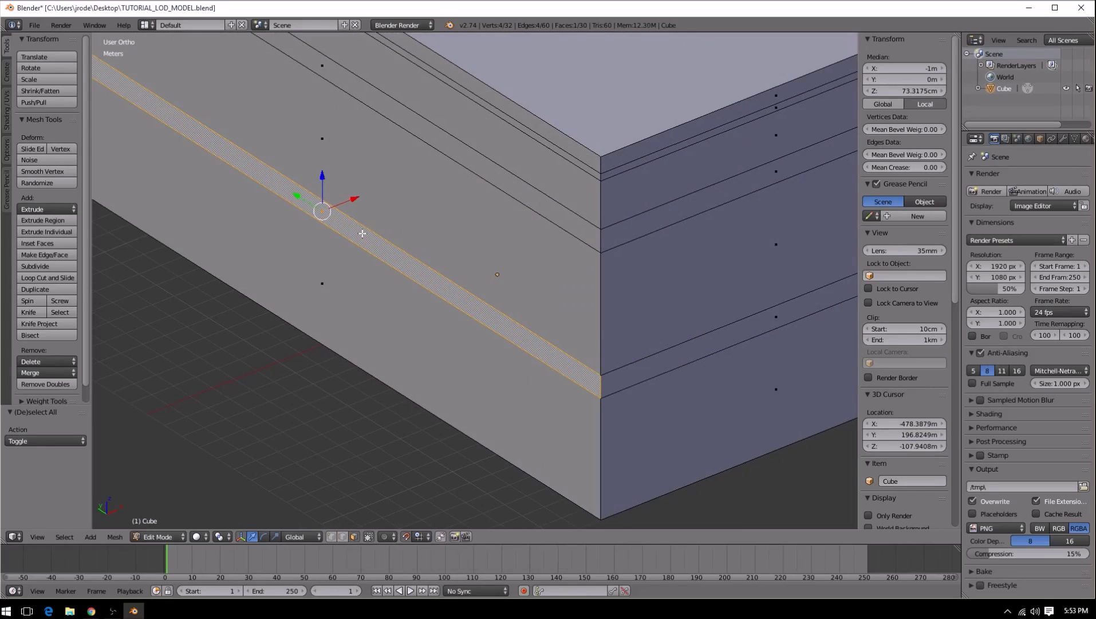
Step: Extrude the lower band outward by 0.3 m on the selected long side and on the adjoining end face
scroll(317, 272, "down", 2)
key("e")
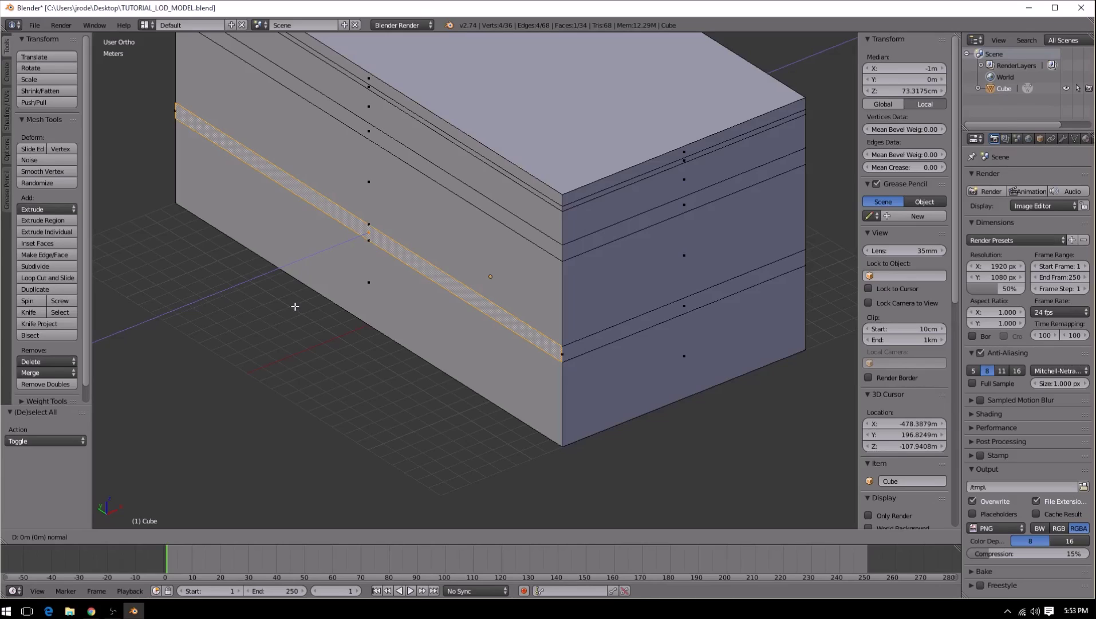
type(".3")
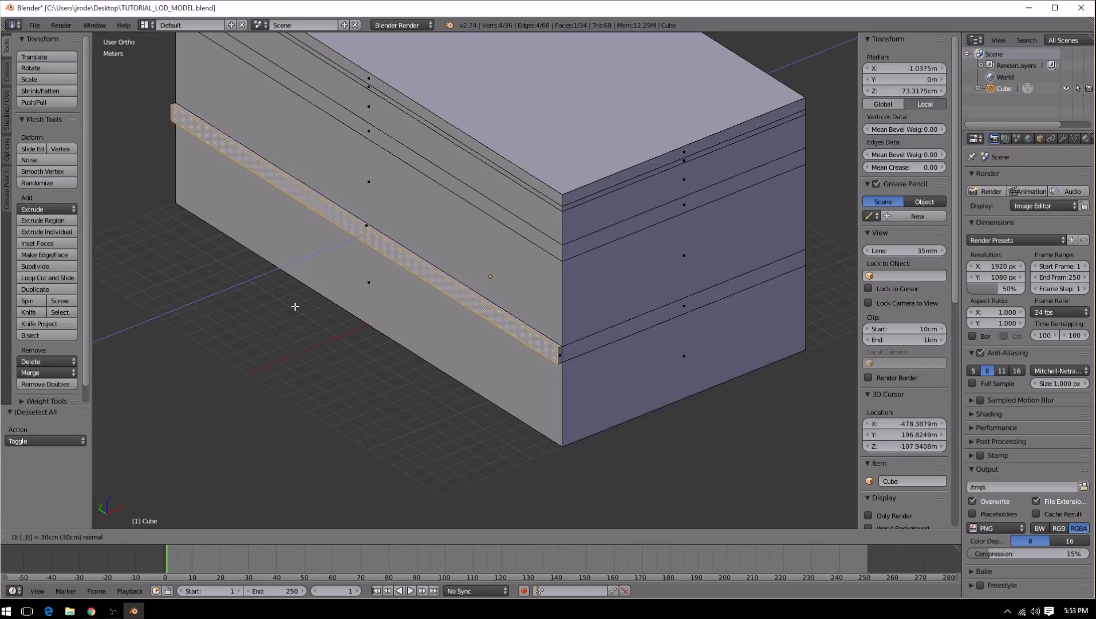
key("Return")
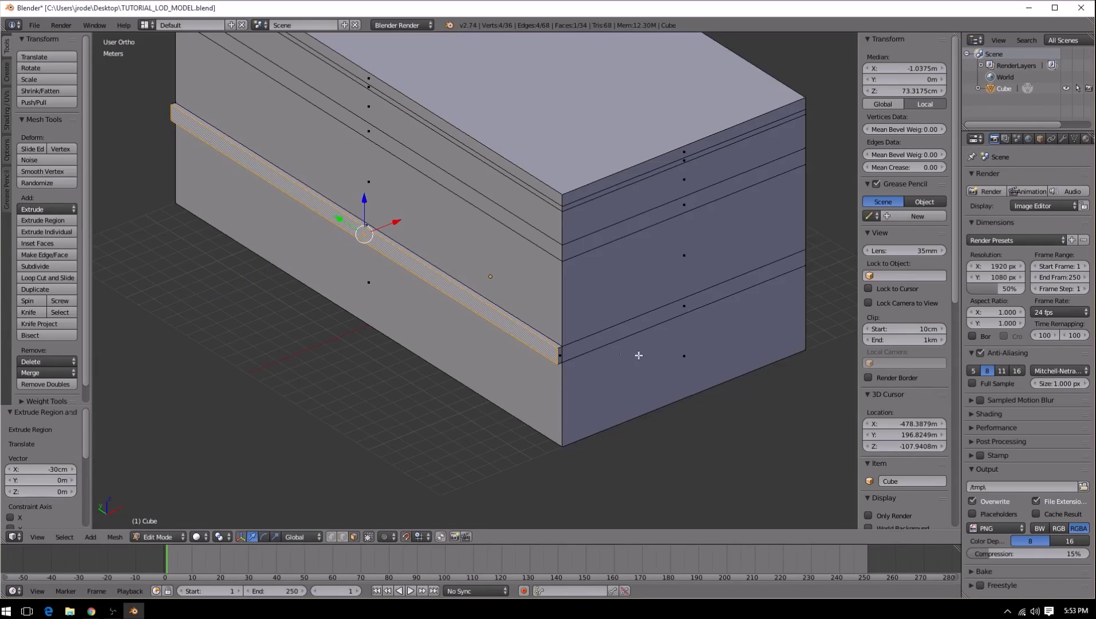
right_click(595, 342)
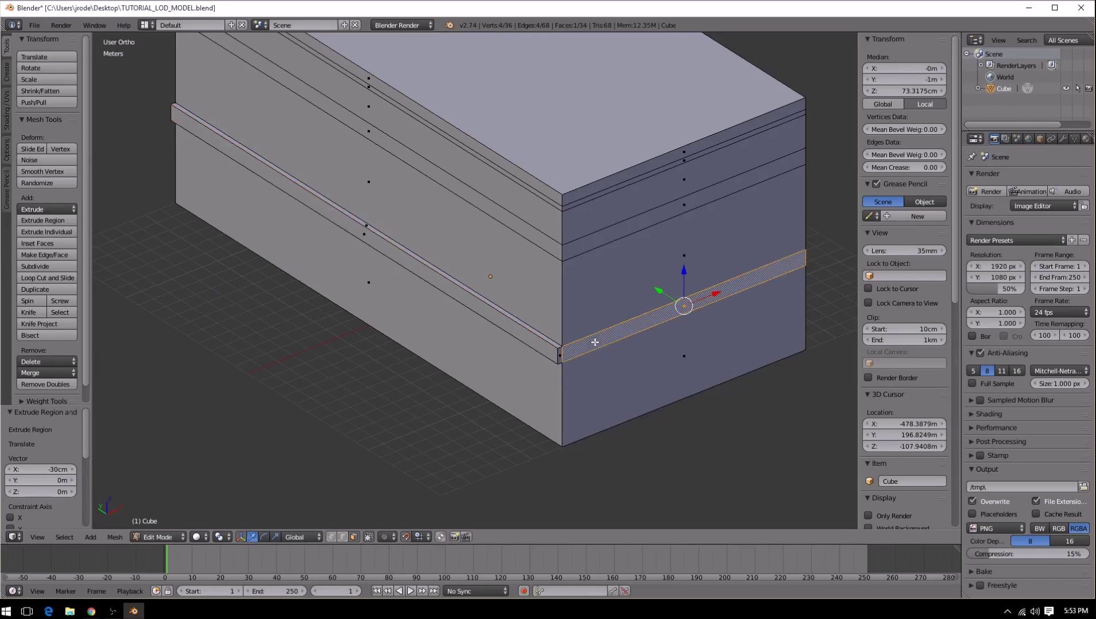
type("e.3")
key("Return")
Step: Extrude the lower band outward by 0.3 m on the opposite long side and on the remaining end face
middle_click_drag(595, 342, 463, 347)
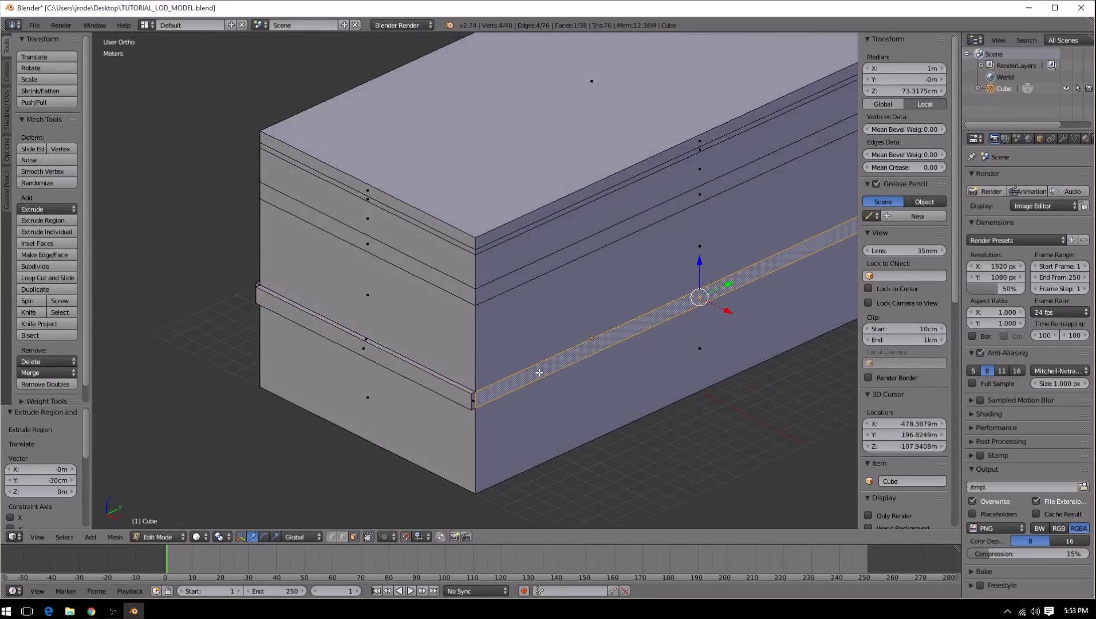
type("e")
type(".3")
key("Return")
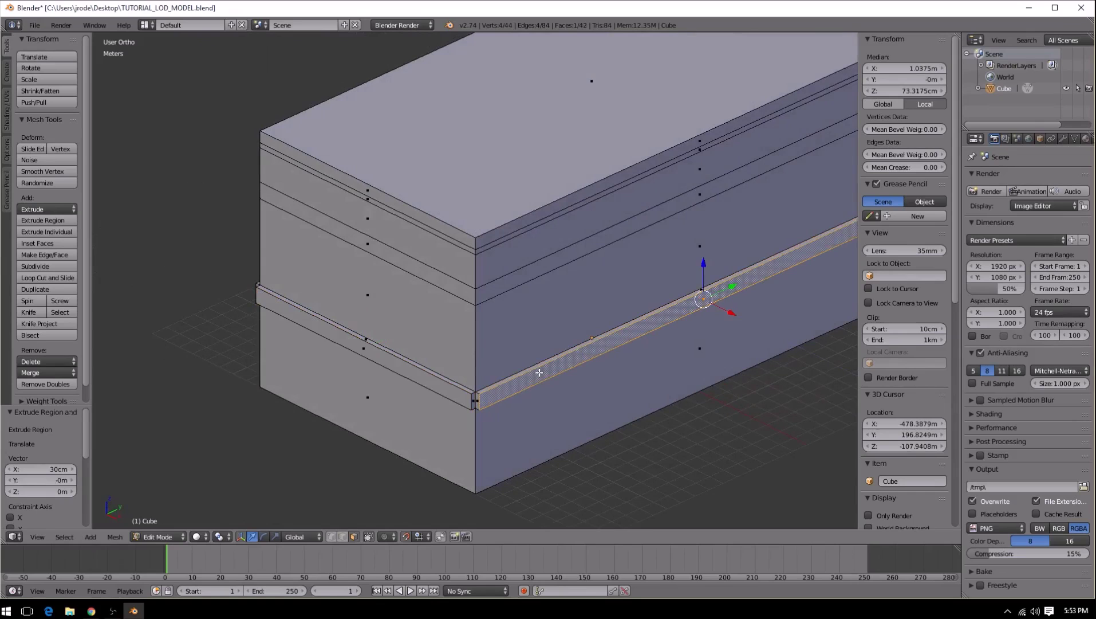
middle_click_drag(453, 395, 590, 313)
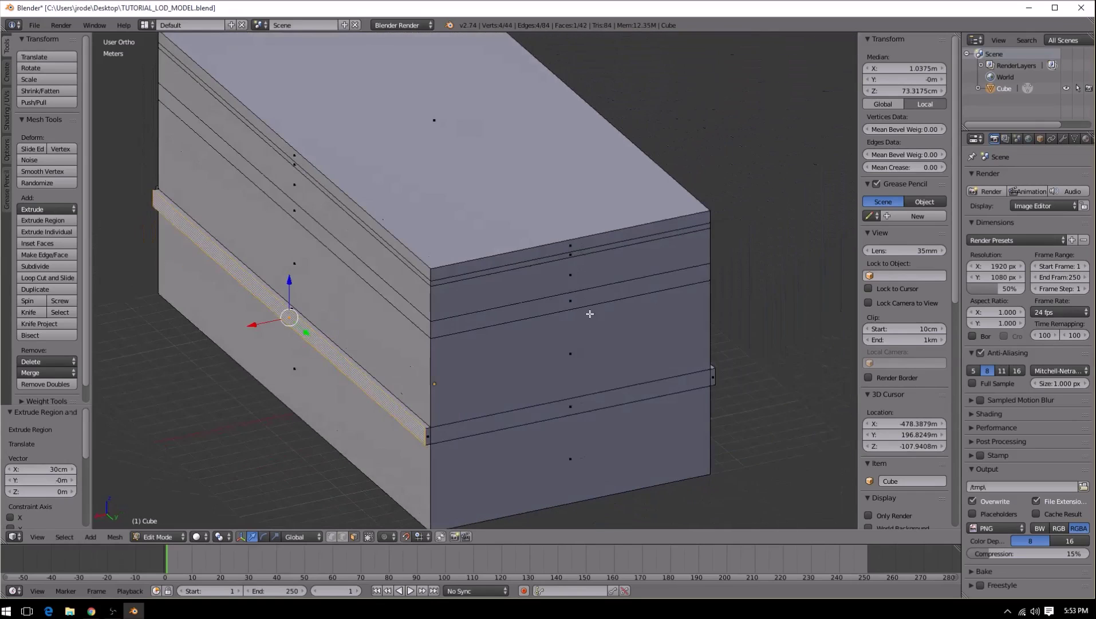
right_click(547, 406)
type("e.3")
key("Return")
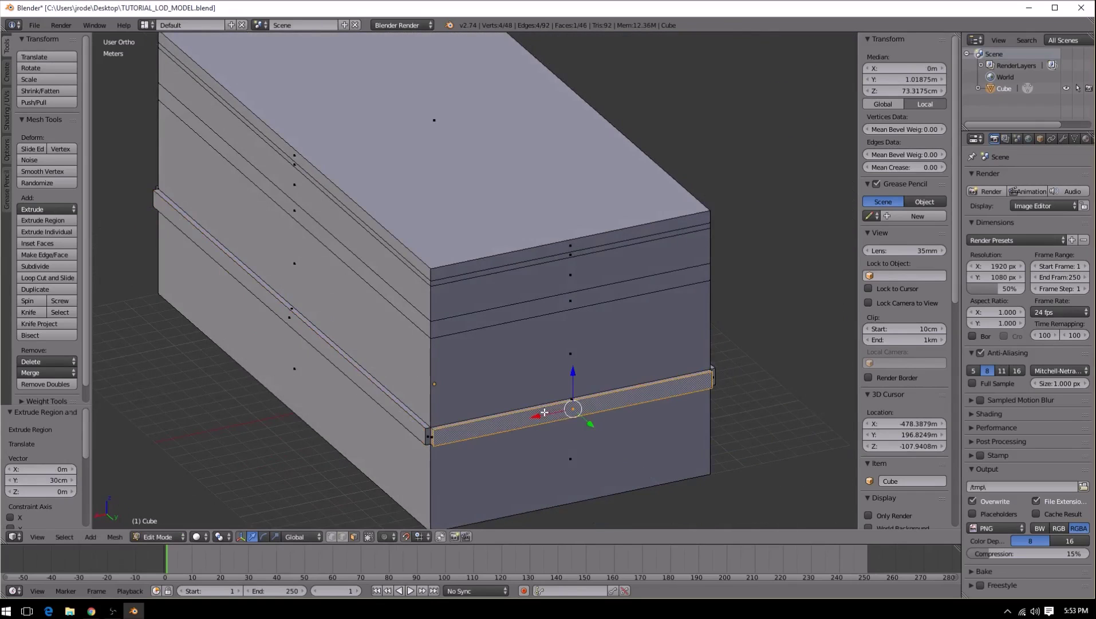
Step: Extrude the upper narrow band's end face and its adjoining long-side face outward by 0.3 m each
right_click(507, 311)
type("e.3")
key("Return")
right_click(404, 309)
type("e.3")
key("Return")
Step: Extrude the upper band's two remaining faces outward by 0.3 m each and clear the selection
middle_click_drag(658, 295, 554, 294)
right_click(394, 211)
type("e.3")
key("Return")
middle_click_drag(605, 143, 740, 284)
right_click(661, 237)
type("e.3")
key("Return")
key("a")
Step: Switch to Object Mode and inspect the raised bands and their open corners around the block
middle_click_drag(745, 246, 695, 277)
key("Tab")
scroll(744, 216, "down", 6)
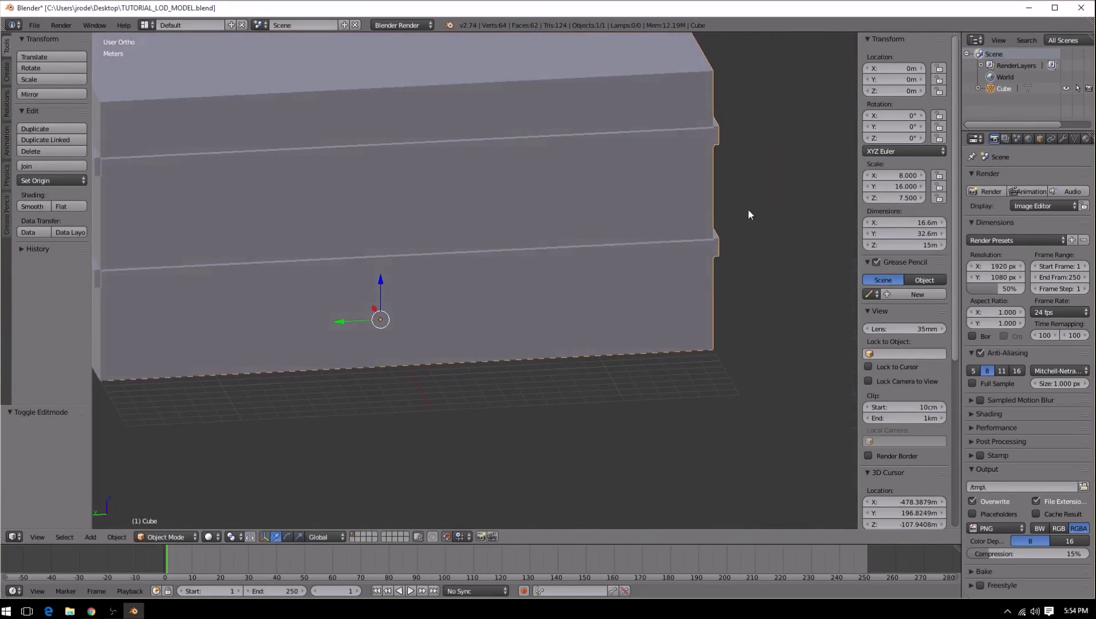
middle_click_drag(714, 194, 544, 208)
scroll(527, 267, "up", 4)
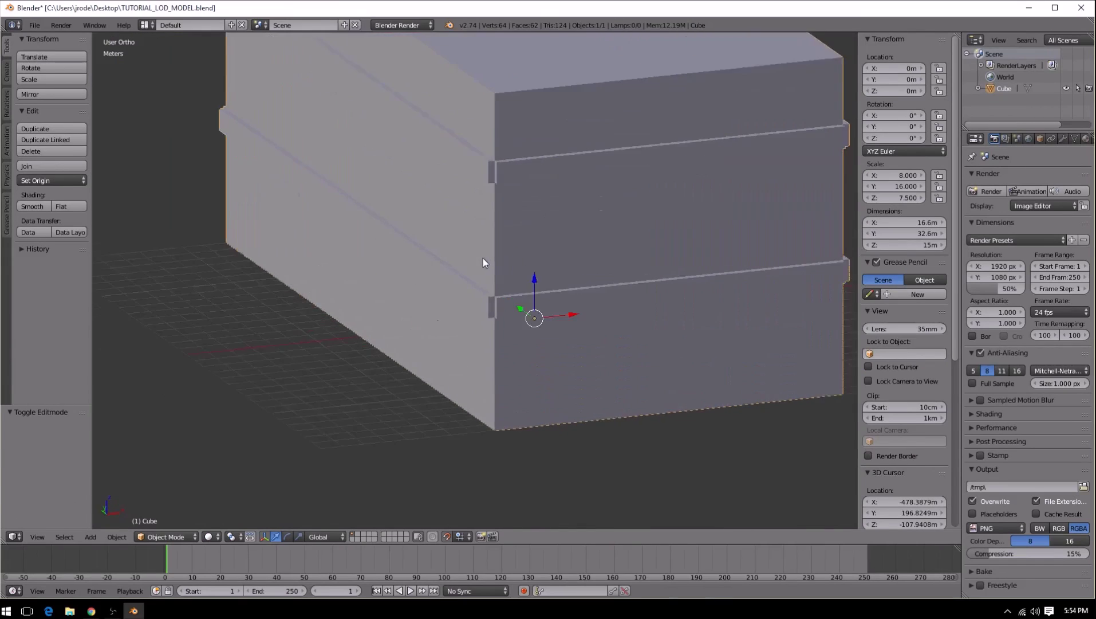
scroll(496, 310, "down", 2)
scroll(558, 281, "up", 4)
middle_click_drag(534, 294, 529, 155)
Step: In Edit Mode with edge selection, create a face between the two outer vertical edges at the upper band's open corner
key("Tab")
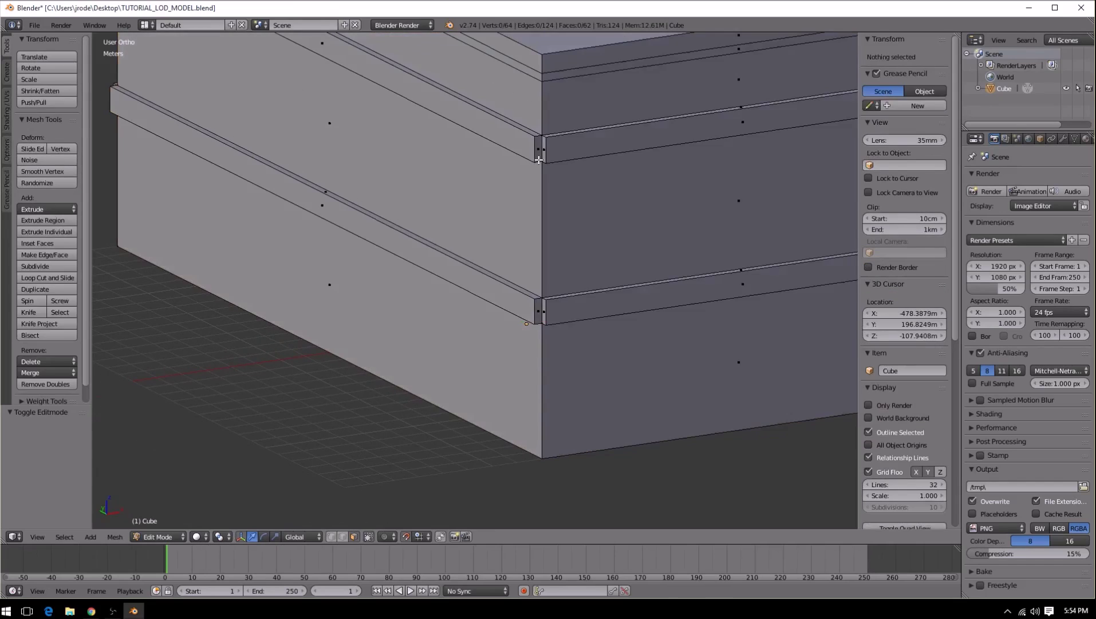
scroll(533, 164, "up", 5)
middle_click_drag(520, 308, 443, 466, "shift")
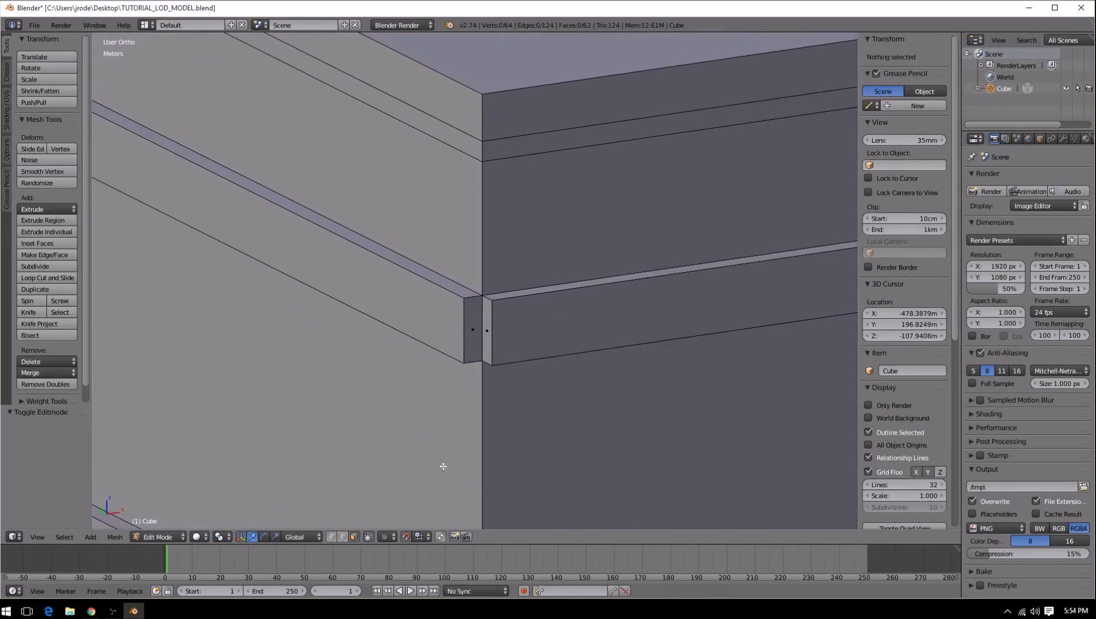
scroll(508, 286, "down", 6)
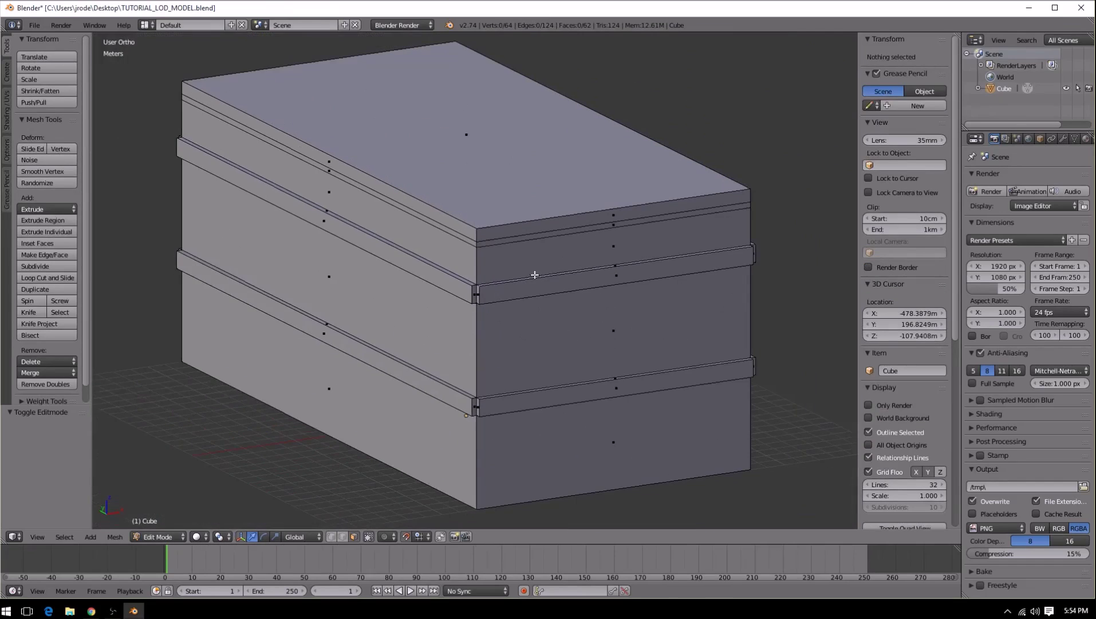
scroll(514, 313, "up", 6)
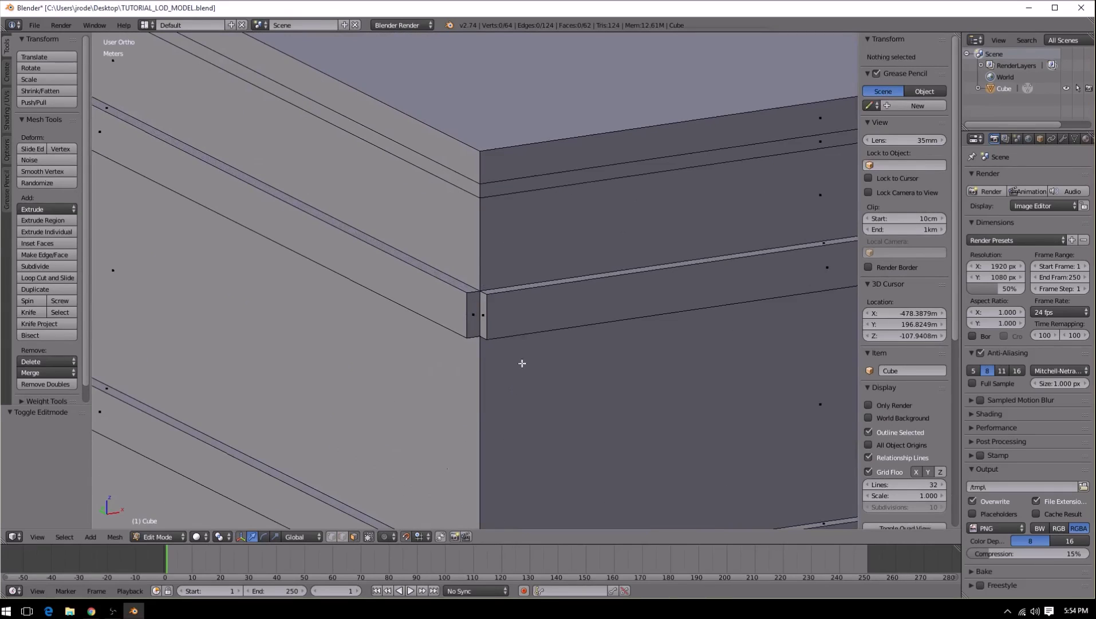
left_click(344, 539)
right_click(466, 317)
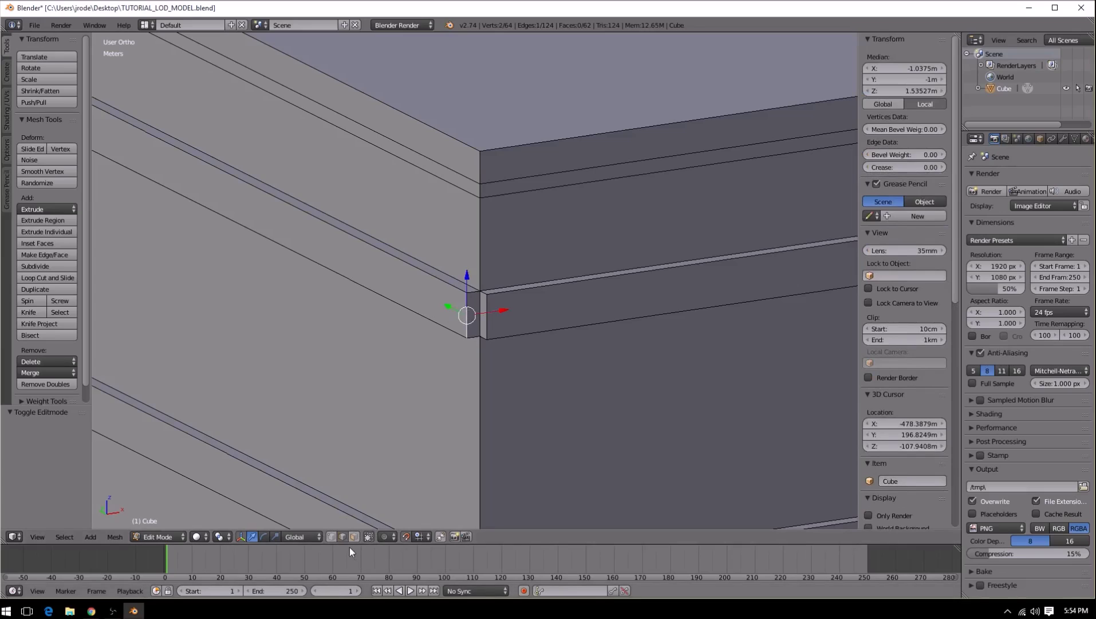
right_click(488, 310, "shift")
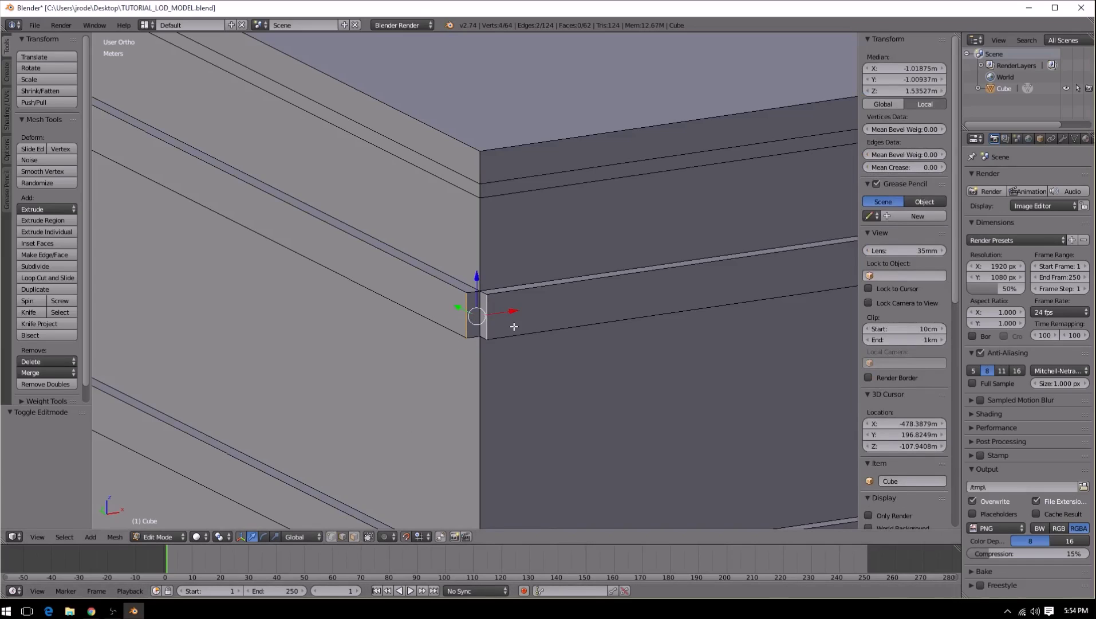
key("f")
key("a")
Step: Fill the triangular gap on top of the same upper band corner with a face and deselect it
middle_click_drag(509, 335, 465, 379)
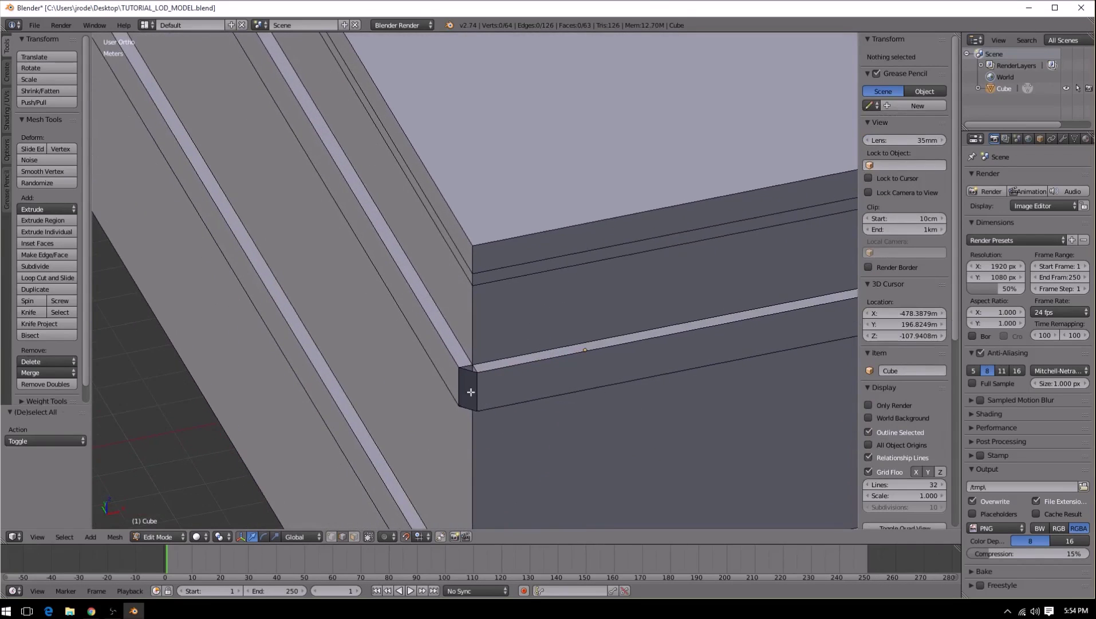
middle_click_drag(516, 443, 602, 298, "shift")
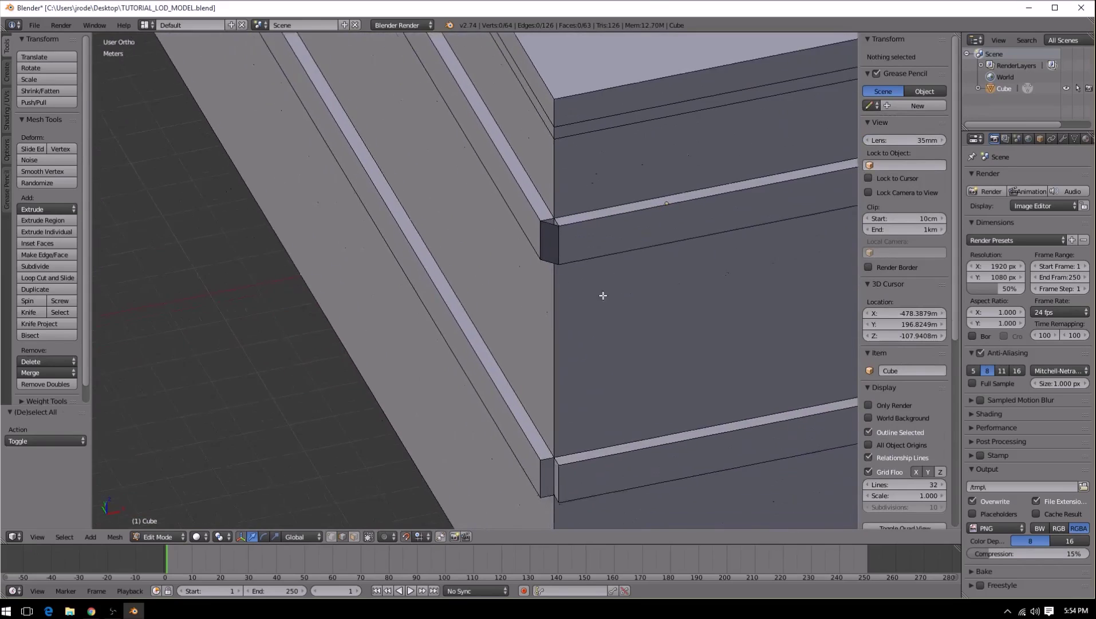
scroll(602, 298, "up", 2)
right_click(587, 208)
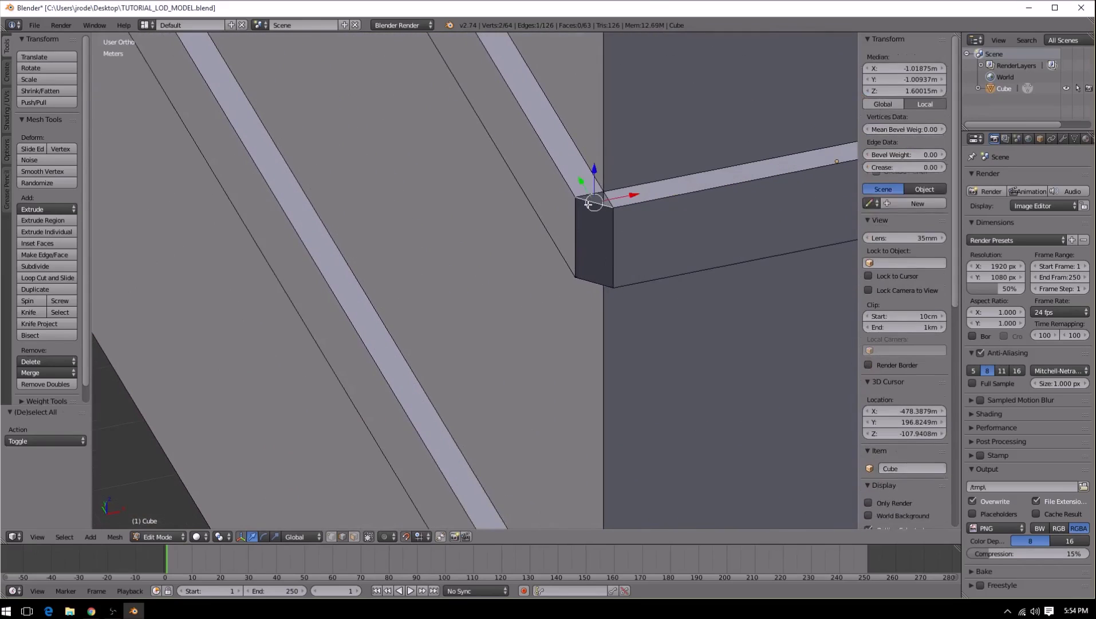
key("f")
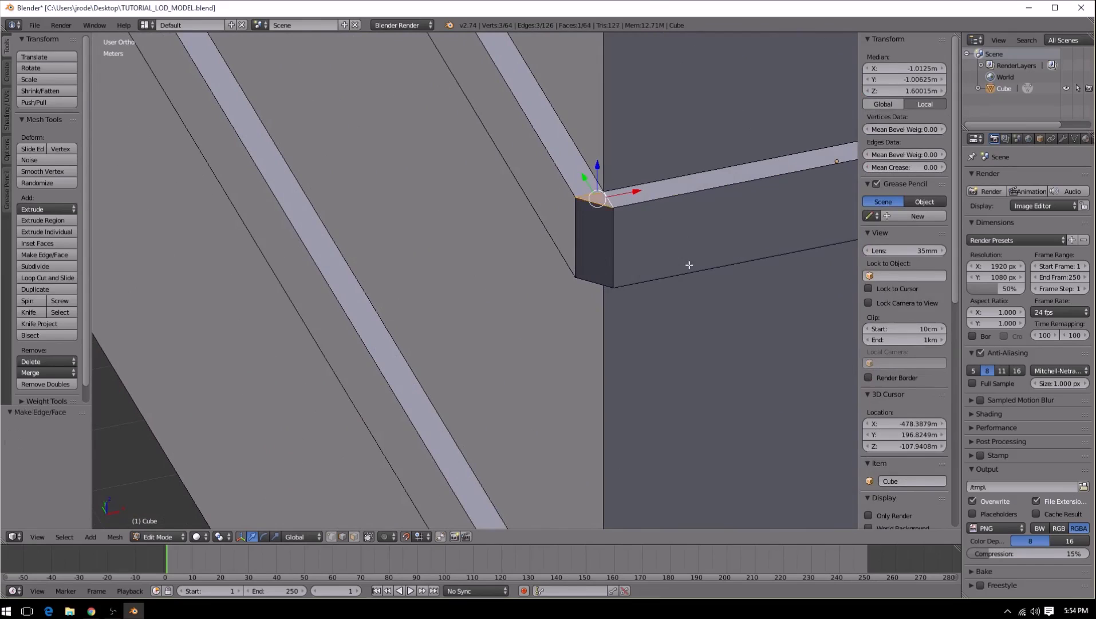
key("a")
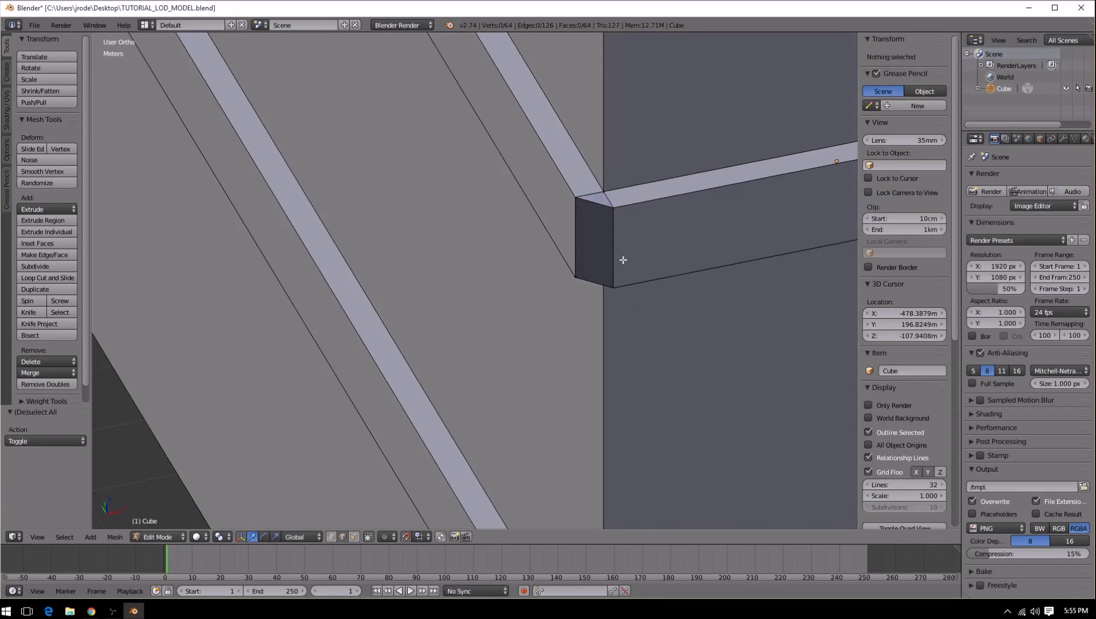
Step: Fill the triangular gap beneath the same upper band corner using wireframe display, and return to solid shading
middle_click_drag(585, 234, 580, 268)
scroll(572, 277, "up", 3)
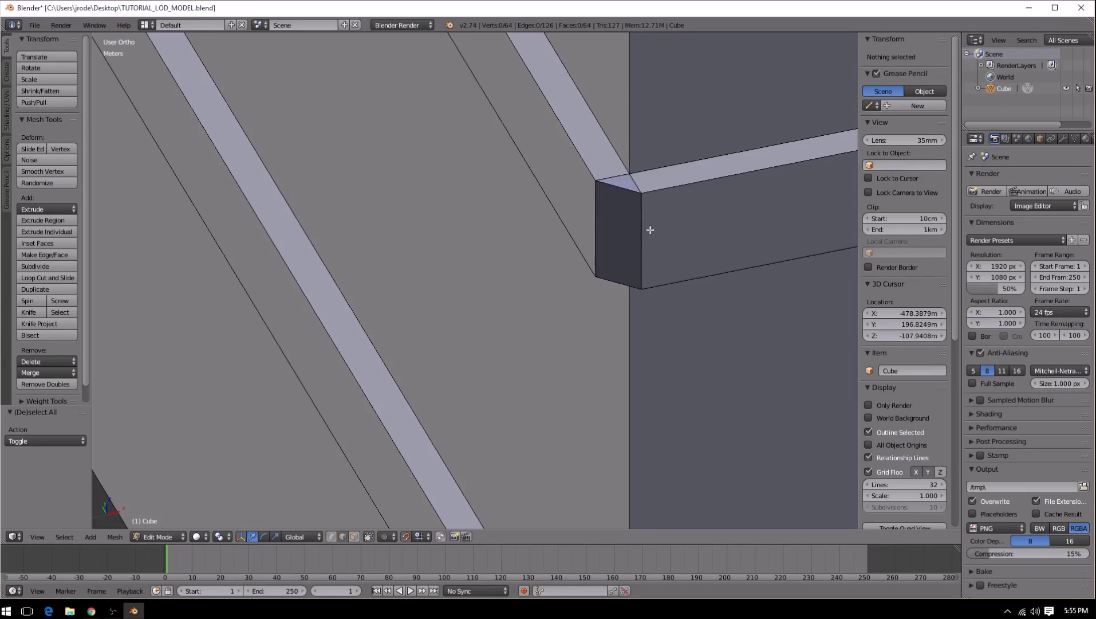
key("z")
right_click(611, 272)
right_click(638, 280, "shift")
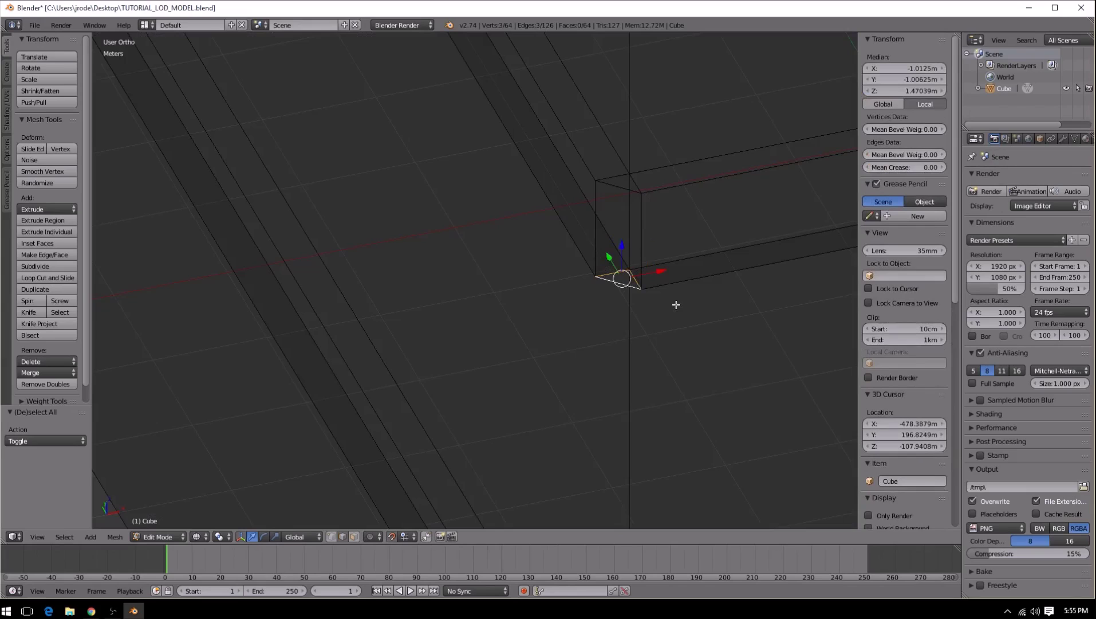
key("a")
key("z")
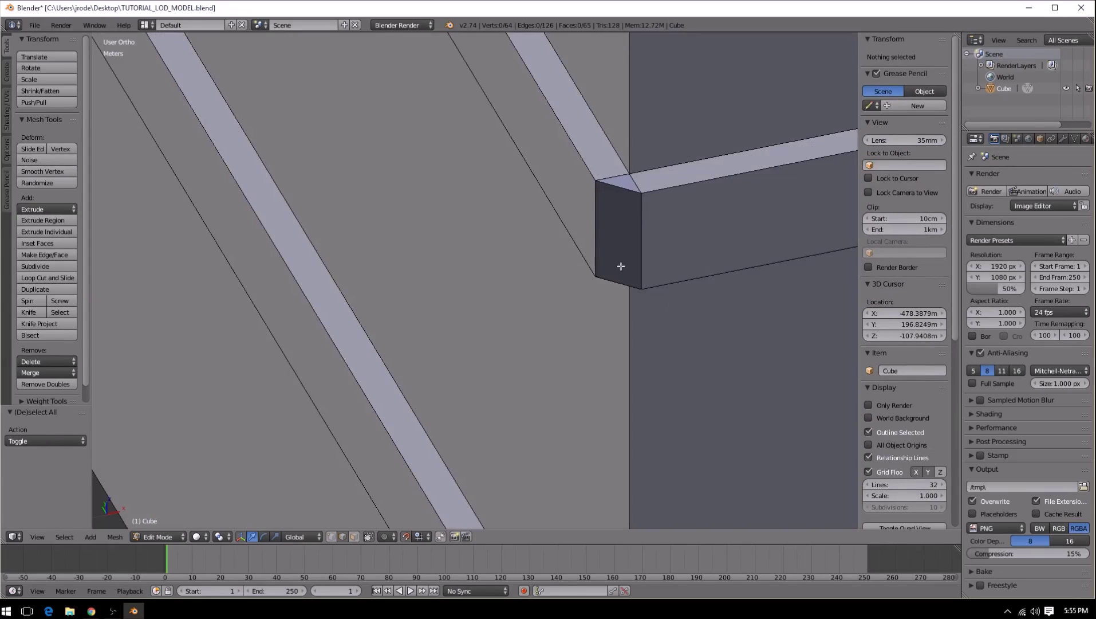
Step: Create a face between the outer vertical edges at the next open upper band corner and fill the triangular gap on top
scroll(610, 263, "down", 6)
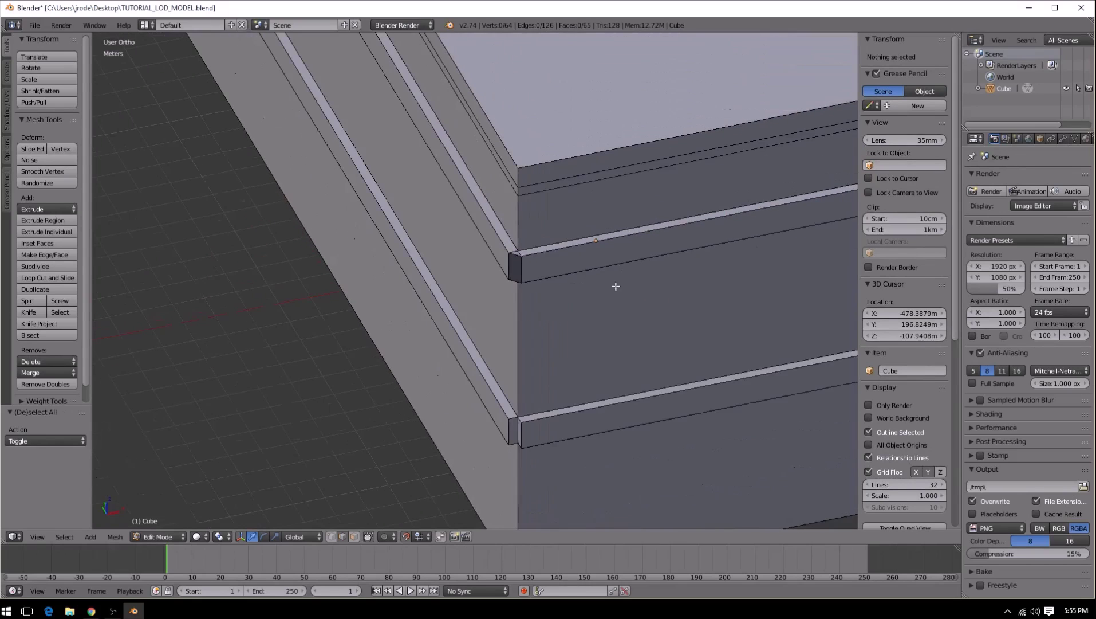
scroll(550, 312, "up", 4)
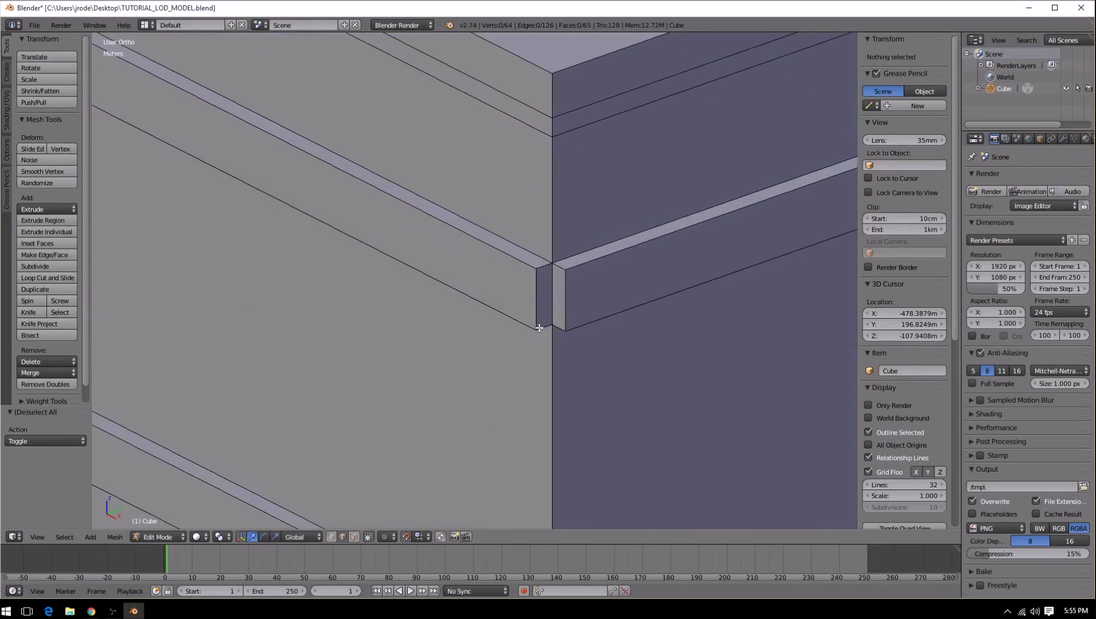
right_click(540, 326)
right_click(569, 320, "shift")
key("f")
right_click(545, 261, "shift")
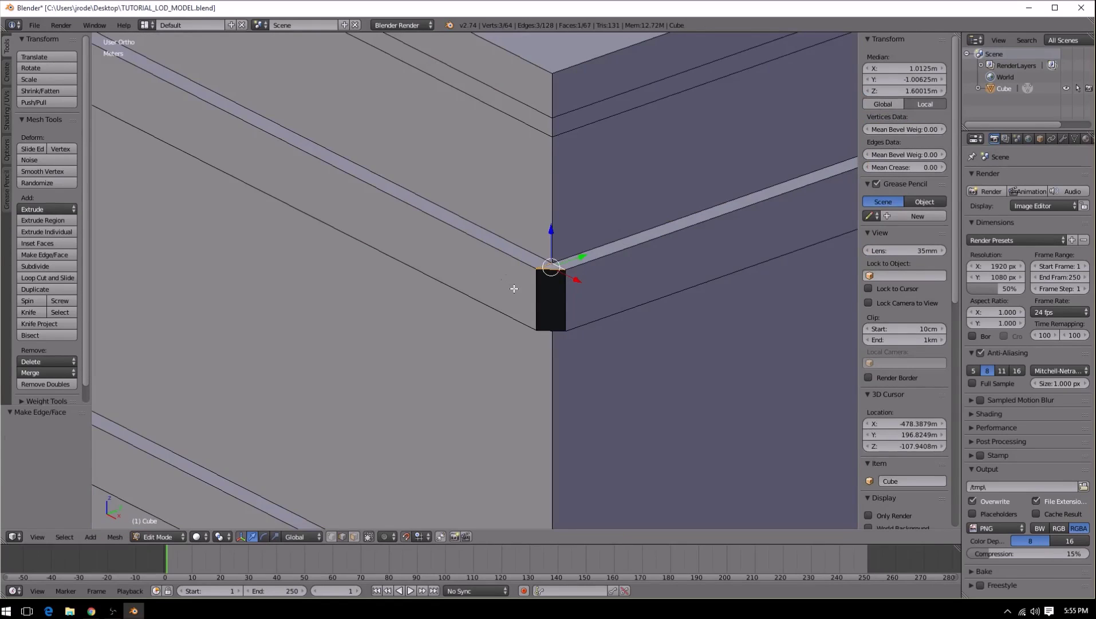
key("a")
Step: Fill the triangular gap beneath this second upper band corner using wireframe display, and return to solid shading
key("z")
right_click(543, 317)
right_click(546, 328)
right_click(558, 328, "shift")
key("f")
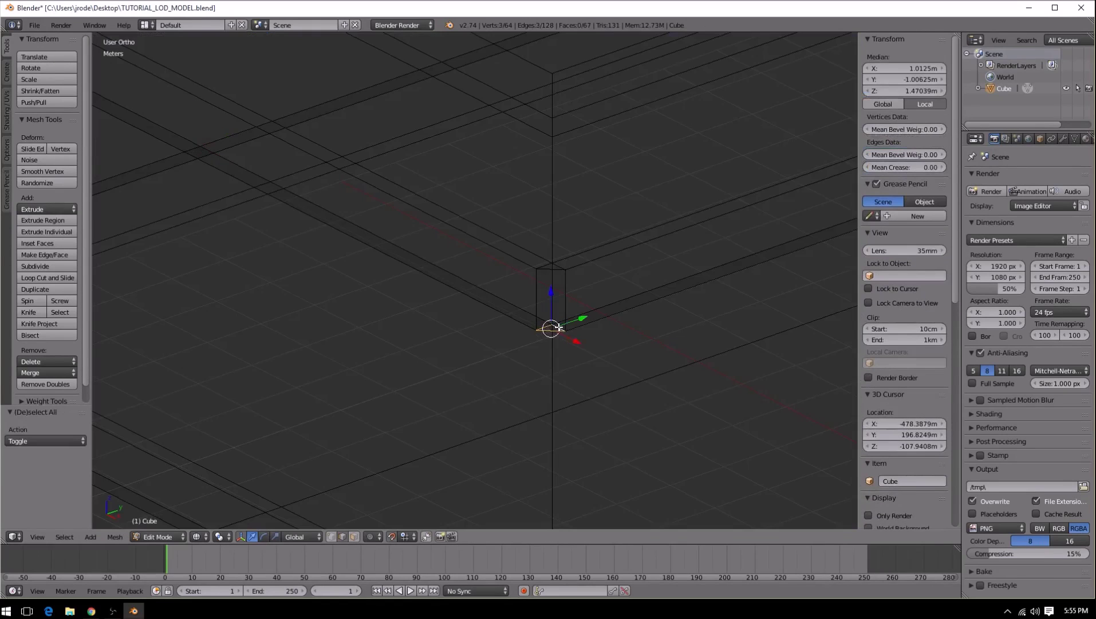
key("a")
key("z")
Step: At the third upper band corner, create a face between the outer vertical edges and fill the triangular gap on top
scroll(664, 314, "down", 3)
middle_click_drag(710, 285, 593, 284)
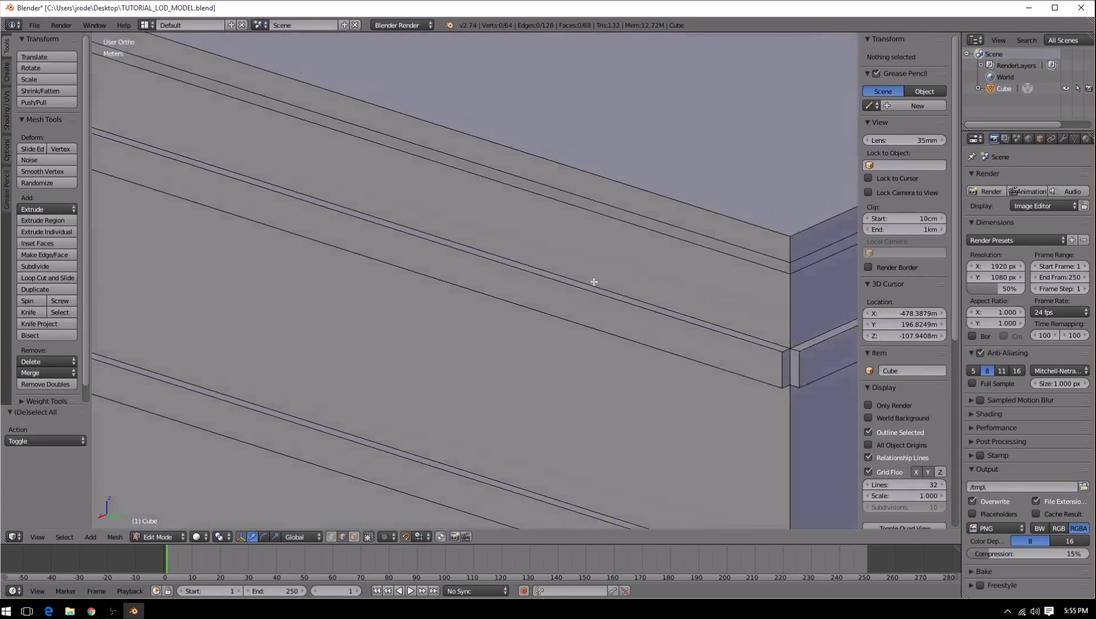
scroll(568, 438, "up", 2)
right_click(590, 401)
right_click(603, 397, "shift")
key("f")
right_click(597, 382)
middle_click_drag(621, 418, 508, 295, "shift")
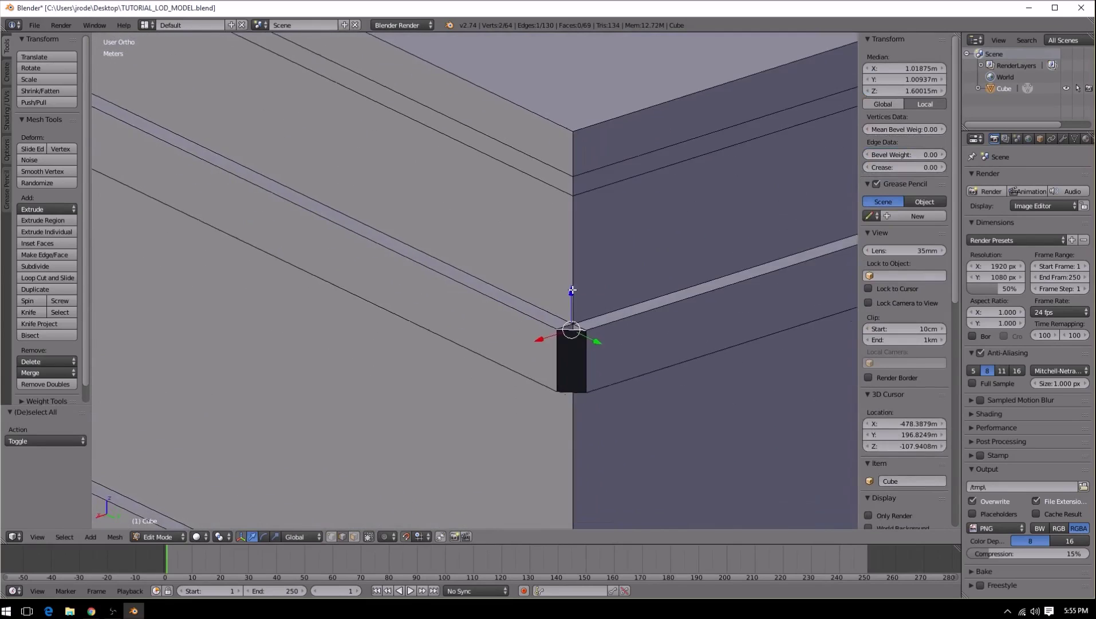
scroll(636, 375, "up", 3)
key("f")
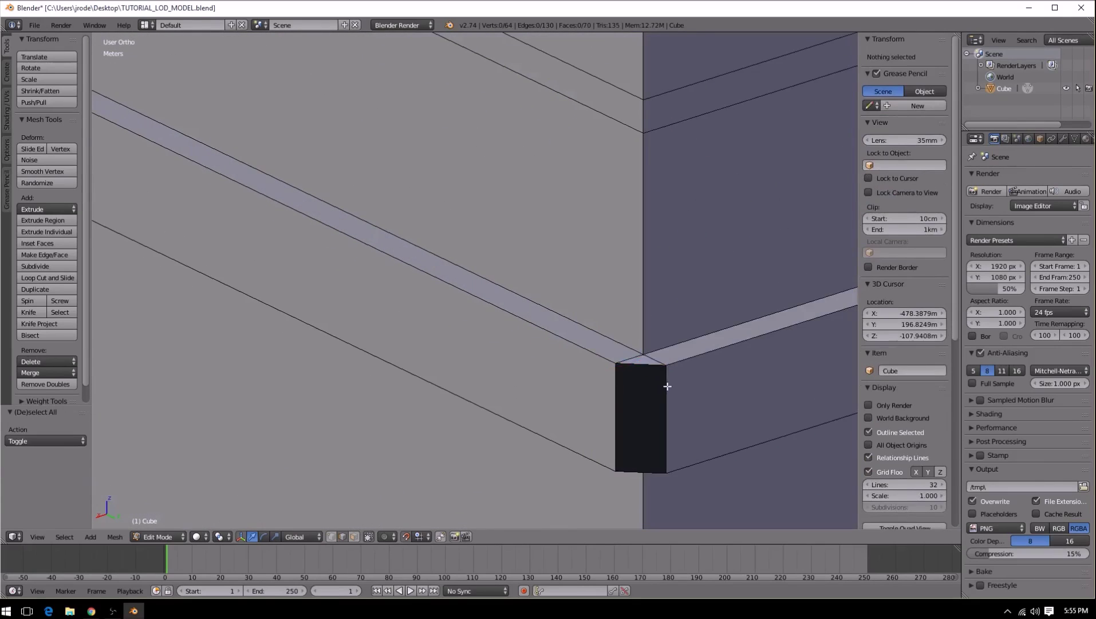
Step: Fill the triangular gap beneath the third upper band corner using wireframe display, and return to solid shading
key("z")
right_click(630, 471, "shift")
right_click(650, 464, "shift")
key("f")
key("a")
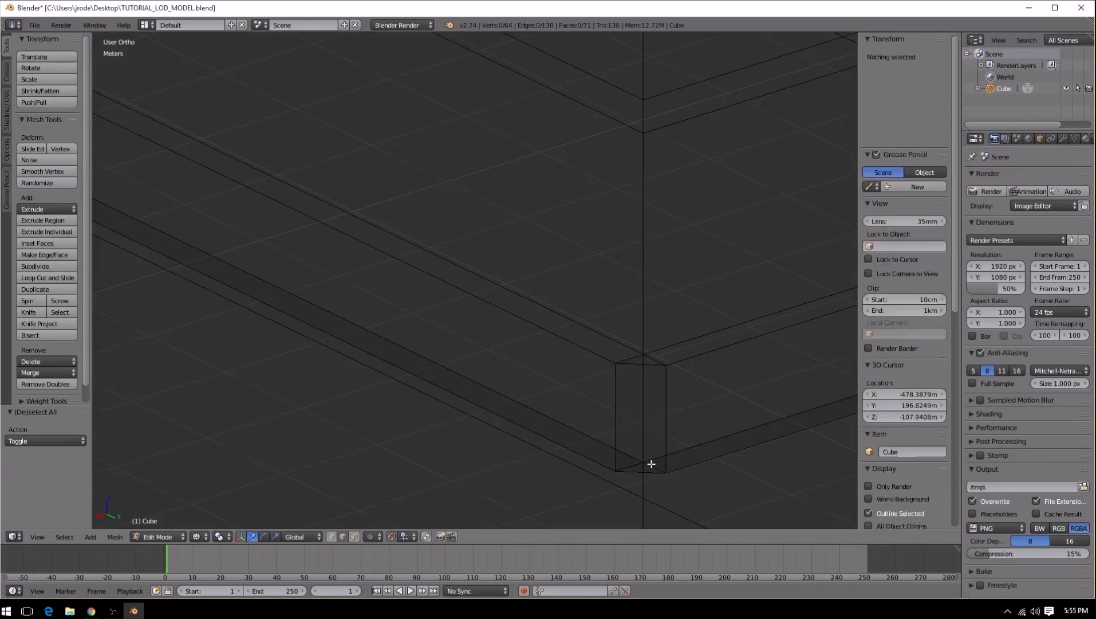
key("z")
Step: At the last open upper band corner, create a face between the outer vertical edges and fill the triangular gap on top
scroll(651, 463, "down", 4)
mouse_move(643, 358)
middle_mouse_down()
mouse_move(731, 343)
mouse_move(702, 358)
middle_mouse_up()
right_click(293, 362, "shift")
right_click(293, 309, "shift")
right_click(314, 307, "shift")
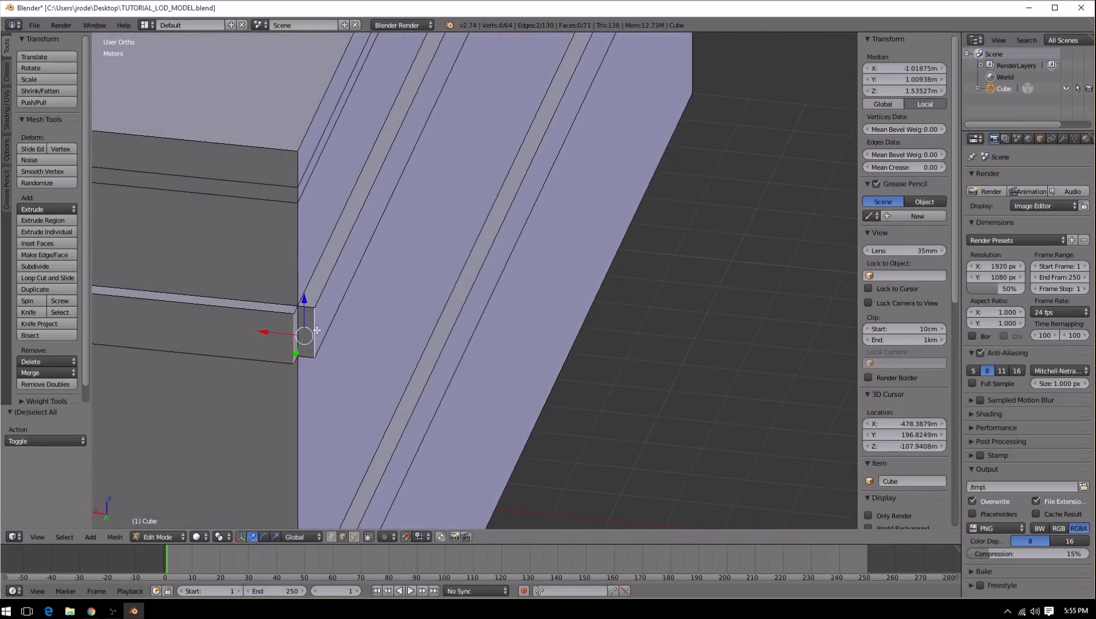
right_click(313, 356, "shift")
key("f")
key("a")
right_click(295, 309)
right_click(304, 307, "shift")
key("f")
key("a")
Step: Fill the triangular gap beneath the last upper band corner using wireframe display, and return to solid shading
key("z")
right_click(298, 356)
right_click(294, 362, "shift")
right_click(314, 358, "shift")
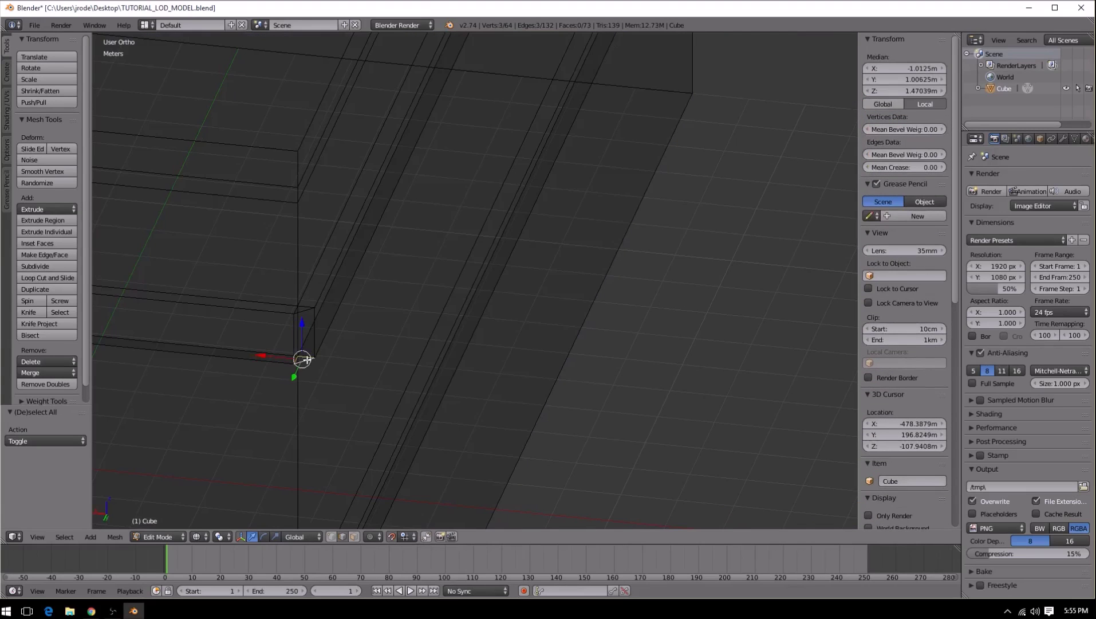
key("f")
key("a")
key("z")
Step: On the lower band's corner directly below, create a face between the outer vertical edges and fill the triangular gap on top
scroll(304, 364, "down", 2)
middle_click_drag(304, 365, 506, 182, "shift")
right_click(507, 178)
right_click(527, 154, "shift")
key("f")
key("a")
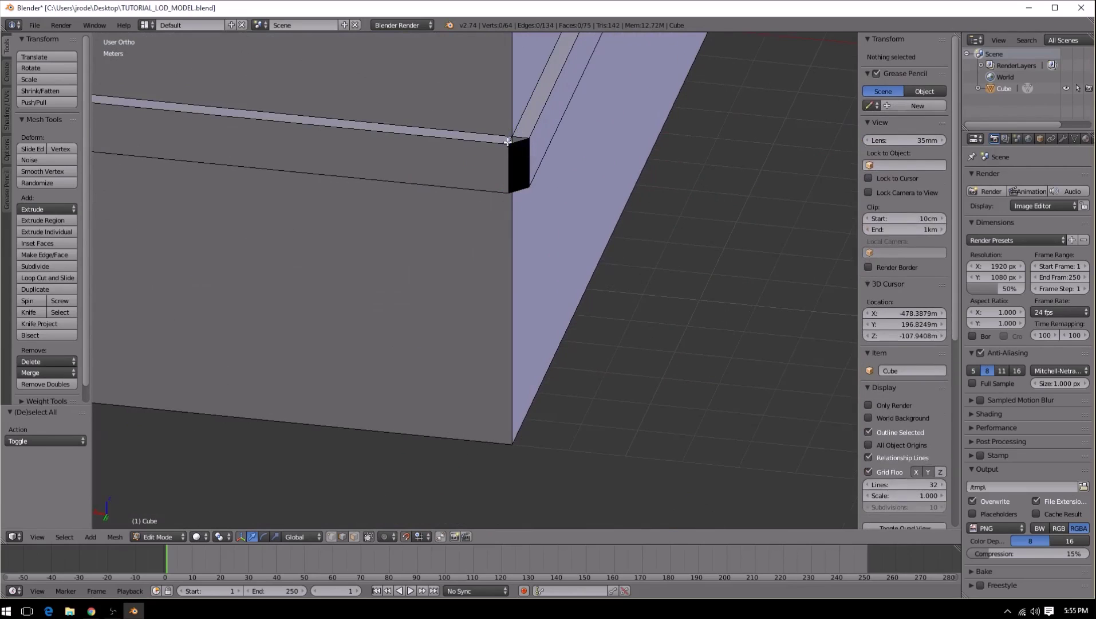
right_click(510, 142)
right_click(520, 138, "shift")
right_click(522, 143, "shift")
key("f")
key("a")
Step: Fill the triangular gap beneath this first lower band corner using wireframe display, and return to solid shading
key("z")
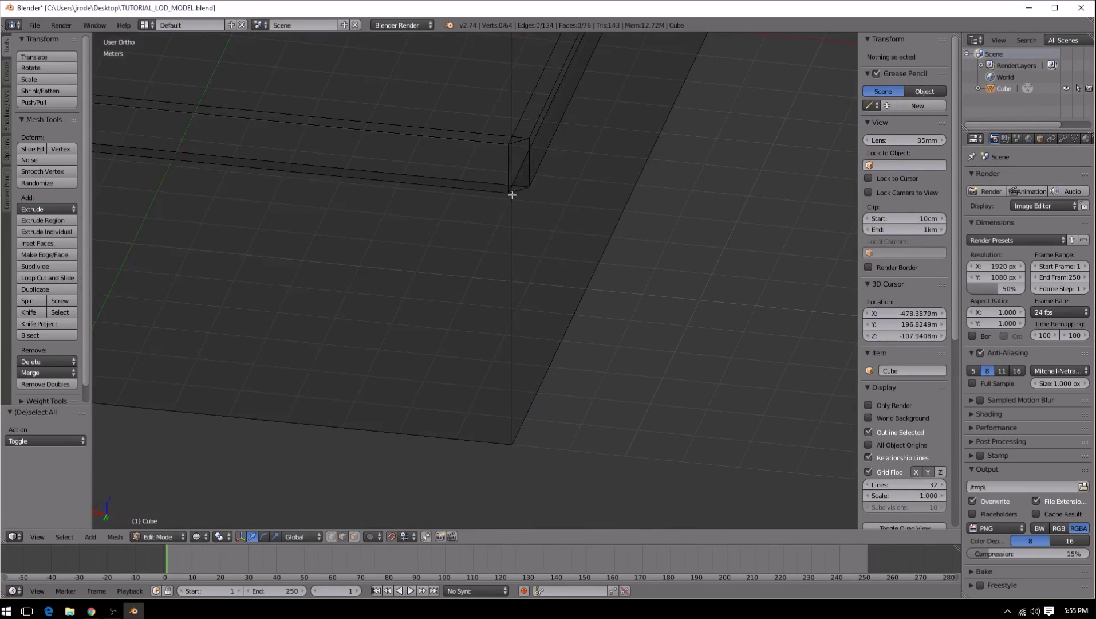
right_click(507, 185)
right_click(514, 188, "shift")
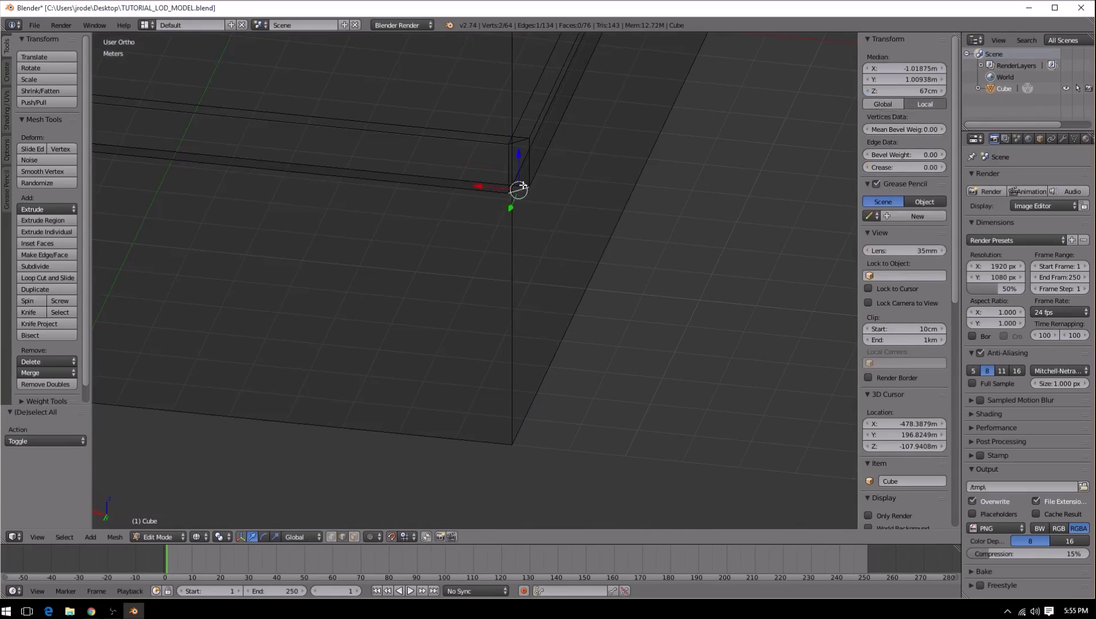
right_click(512, 193, "shift")
key("f")
key("a")
key("z")
Step: At the second lower band corner, create a face between the outer vertical edges and fill the triangular gap on top
mouse_move(691, 121)
middle_mouse_down()
mouse_move(653, 111)
mouse_move(539, 233)
middle_mouse_up()
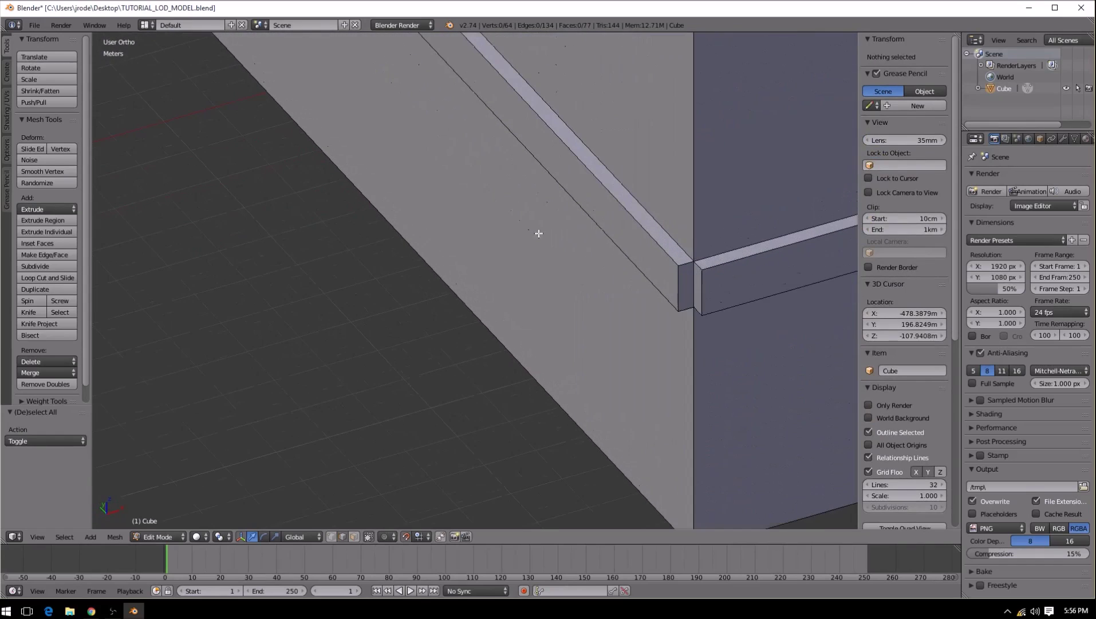
right_click(686, 262)
right_click(695, 281, "shift")
right_click(689, 280)
right_click(702, 285, "shift")
key("f")
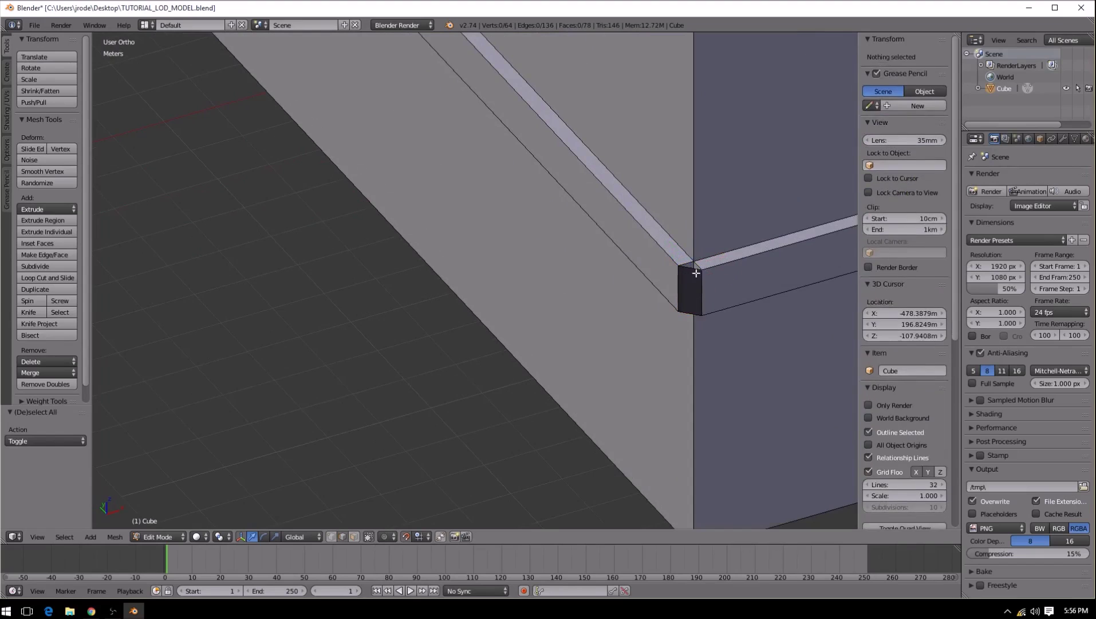
right_click(699, 264)
right_click(687, 263, "shift")
key("f")
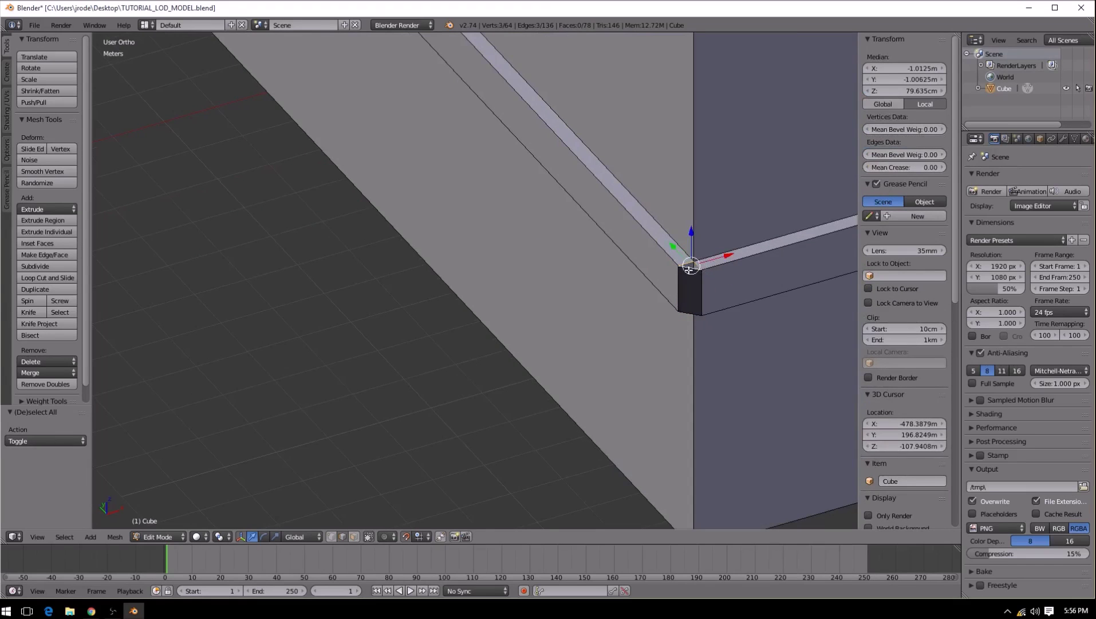
key("a")
Step: Fill the triangular gap beneath the second lower band corner using wireframe display, and return to solid shading
key("z")
right_click(687, 309)
right_click(693, 311, "shift")
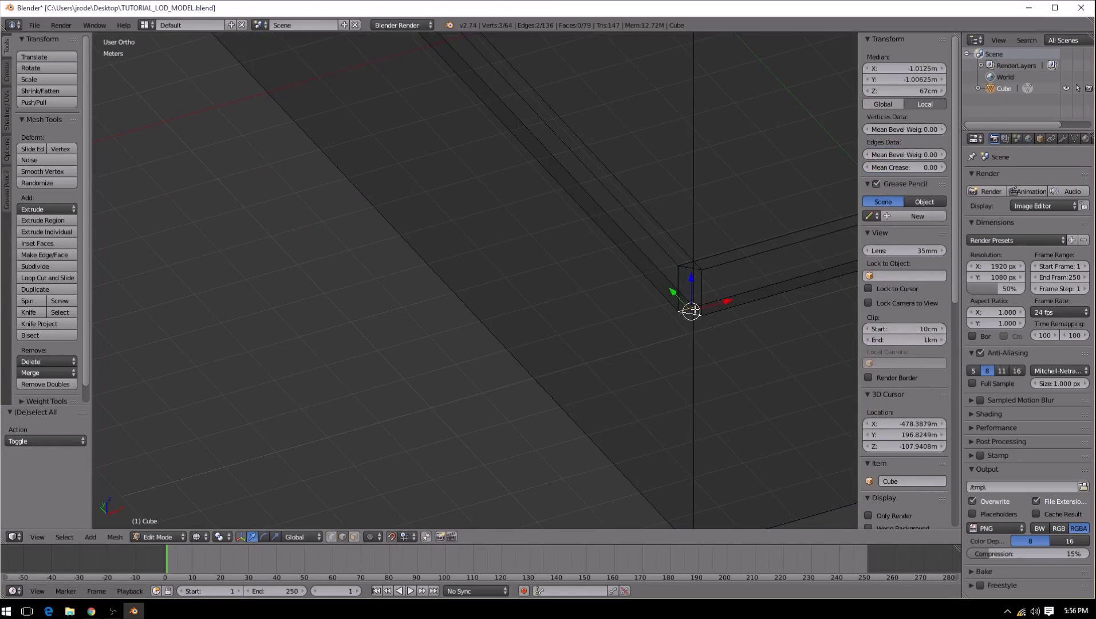
key("f")
key("z")
key("a")
Step: At the third lower band corner, create a face between the outer vertical edges and fill the triangular gap on top
scroll(724, 313, "down", 3)
middle_click_drag(753, 291, 670, 269)
scroll(499, 261, "up", 3)
right_click(429, 198)
right_click(446, 194, "shift")
key("f")
key("a")
right_click(431, 175)
right_click(438, 175, "shift")
key("f")
key("a")
Step: Fill the triangular gap beneath the third lower band corner using wireframe display, return to solid shading and deselect everything
key("z")
right_click(430, 217)
right_click(435, 218, "shift")
right_click(434, 224, "shift")
right_click(435, 222, "shift")
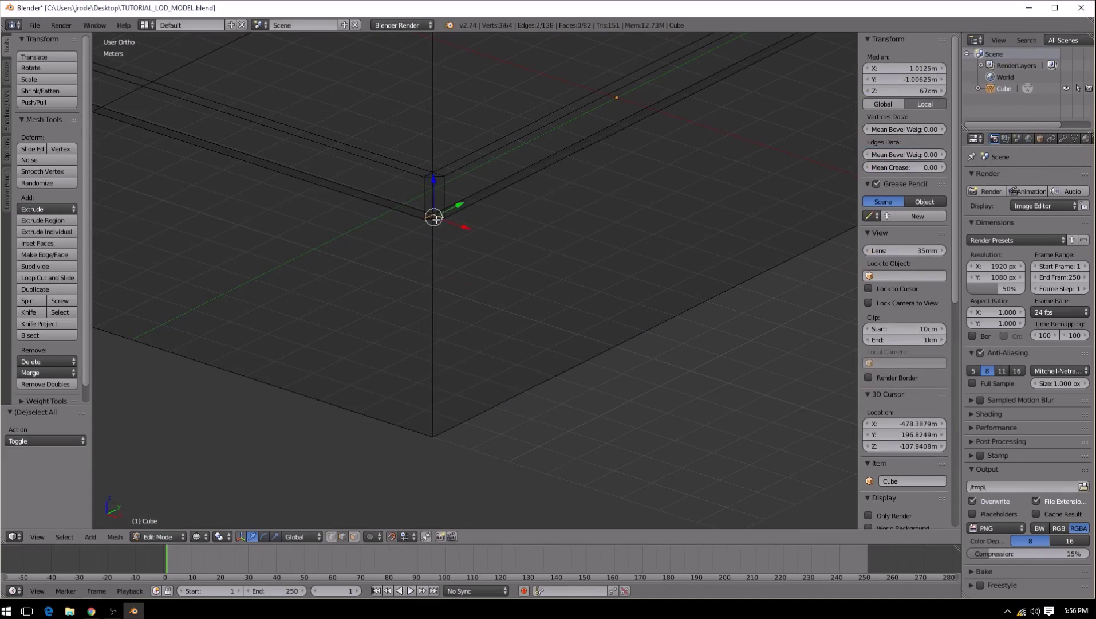
key("z")
scroll(573, 227, "up", 3)
key("a")
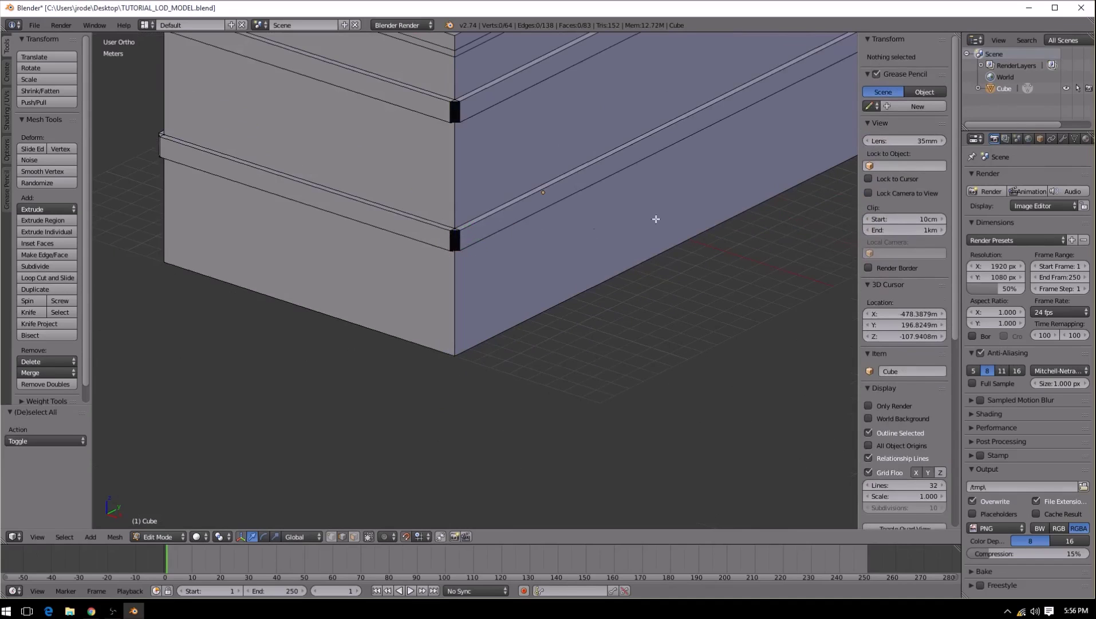
Step: At the last open lower band corner, create a face between the outer vertical edges and fill the triangular gap on top
middle_click_drag(717, 184, 598, 194)
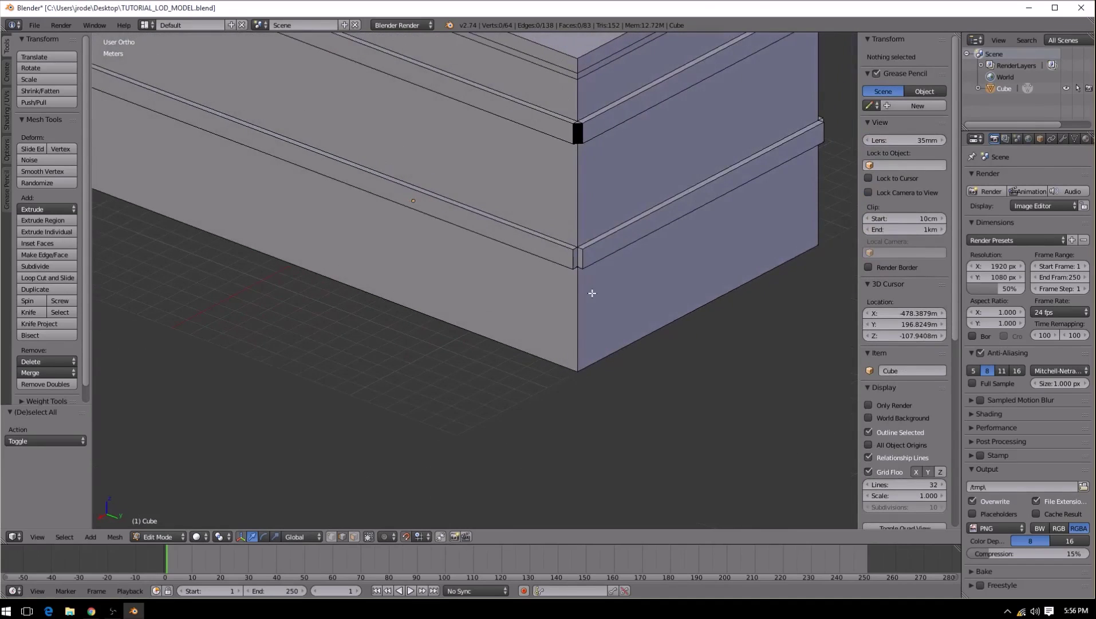
scroll(593, 293, "up", 4)
right_click(675, 233)
right_click(696, 231, "shift")
key("f")
key("a")
right_click(692, 213)
right_click(684, 214, "shift")
key("f")
key("a")
Step: Fill the triangular gap beneath the last lower band corner using wireframe display, and return to solid shading
key("z")
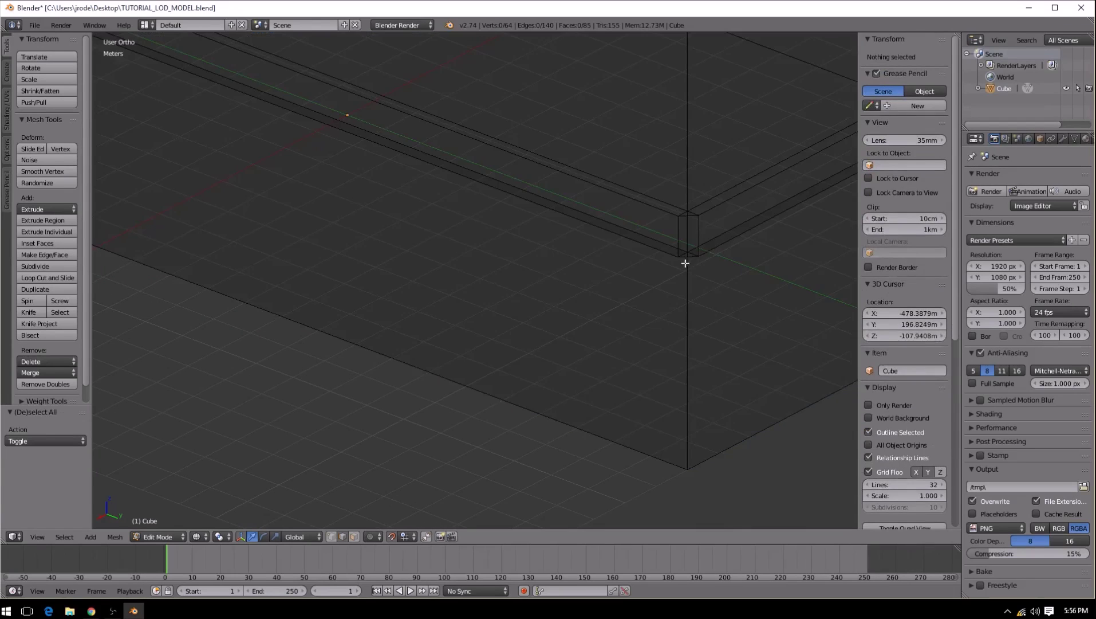
right_click(687, 255)
right_click(690, 252)
right_click(682, 256, "shift")
right_click(684, 254, "shift")
right_click(687, 260, "shift")
key("f")
key("a")
key("z")
scroll(709, 297, "down", 4)
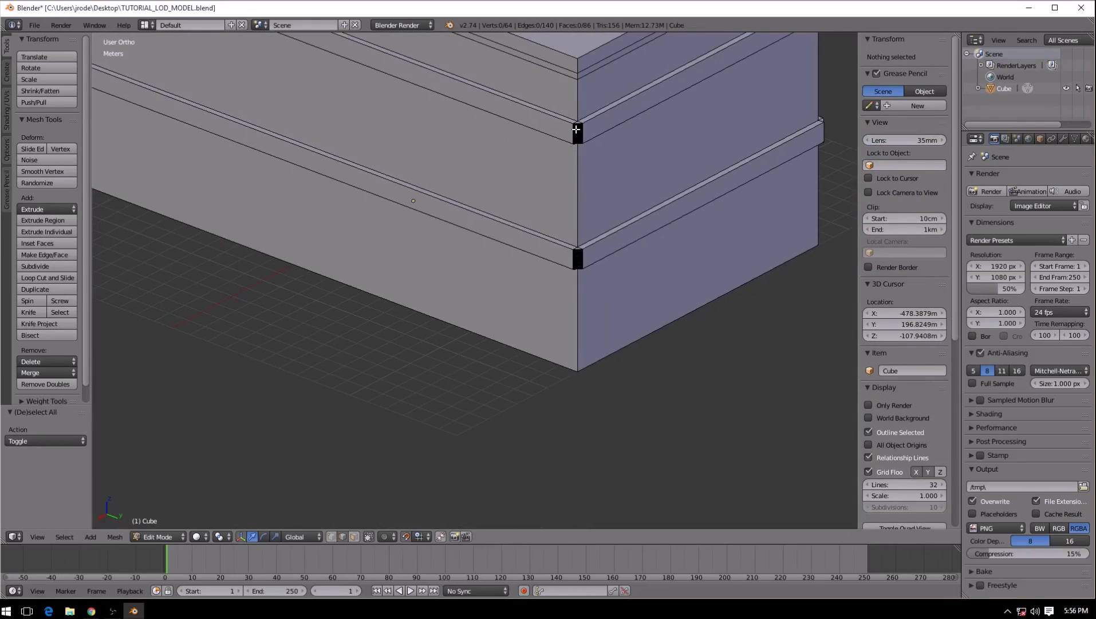
Step: Switch to face selection and examine the dark faces filled at the corners of both bands
middle_click_drag(497, 201, 621, 234)
scroll(550, 251, "up", 5)
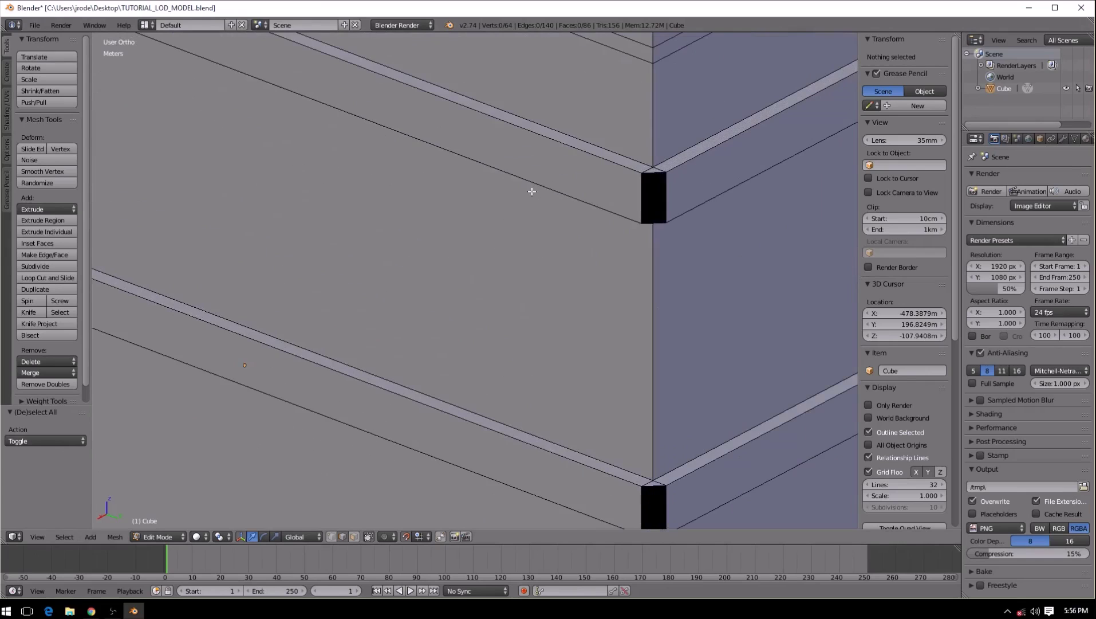
scroll(545, 200, "down", 3)
mouse_move(585, 356)
middle_mouse_down()
mouse_move(580, 335)
mouse_move(579, 354)
mouse_move(597, 365)
middle_mouse_up()
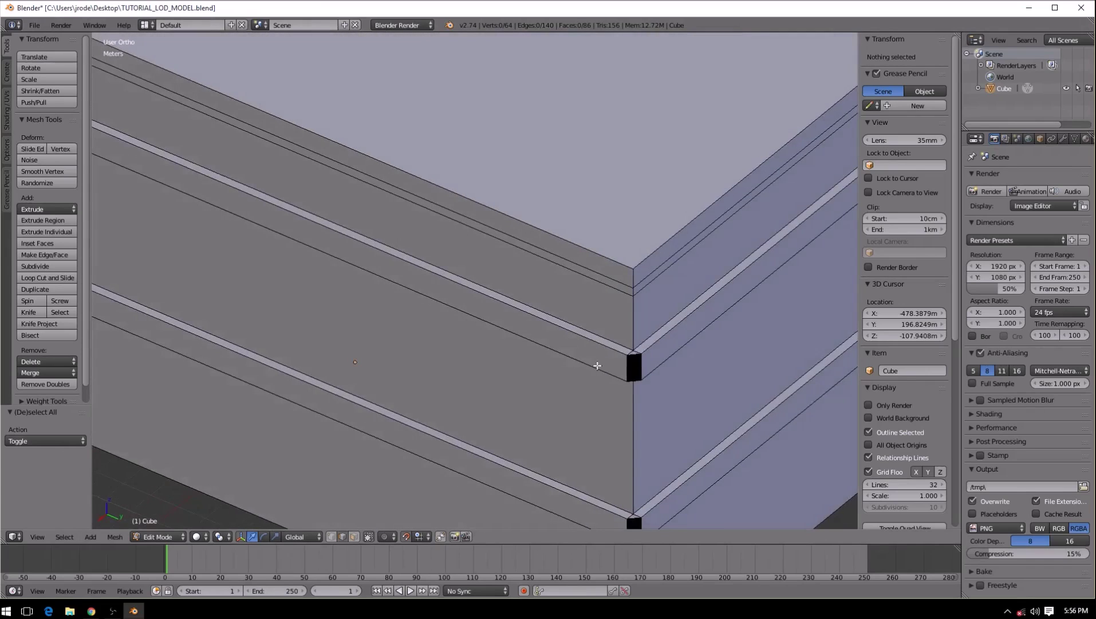
scroll(620, 375, "up", 3)
middle_click_drag(716, 407, 453, 260, "shift")
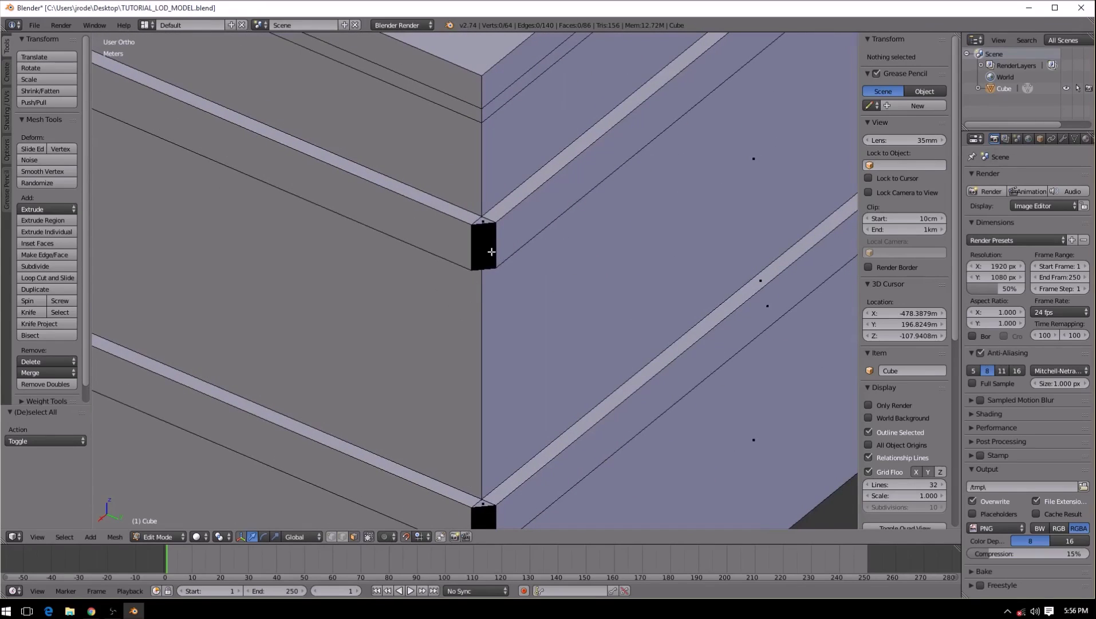
scroll(482, 251, "down", 3)
middle_click_drag(515, 314, 541, 299)
Step: Select the dark corner face on the upper band and display the mesh's face normals at a size of 7.1 m
right_click(575, 171)
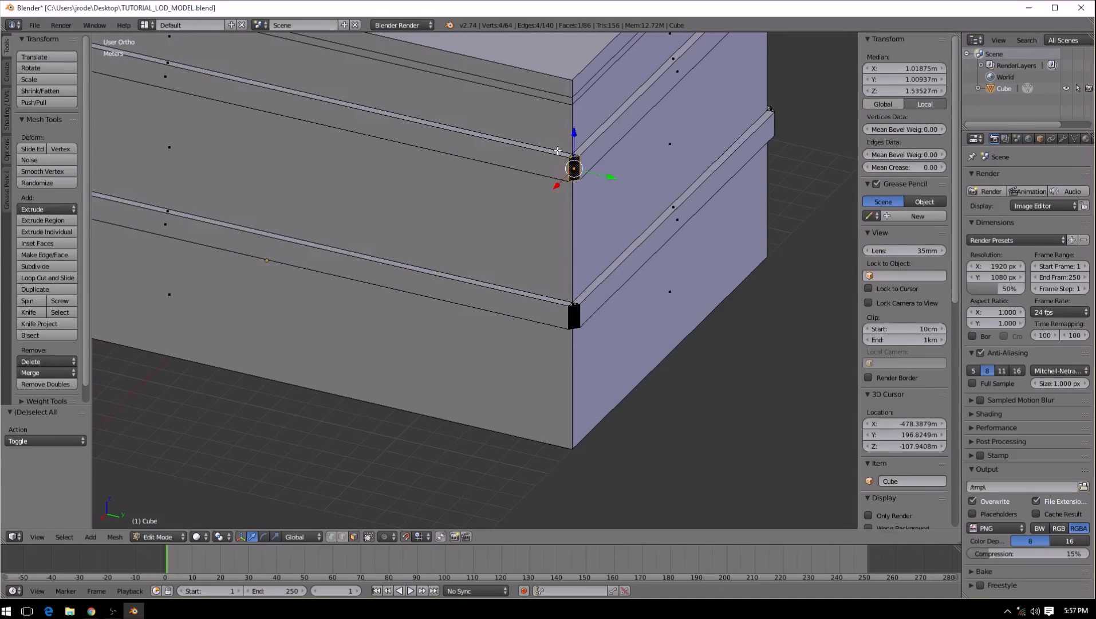
key("a")
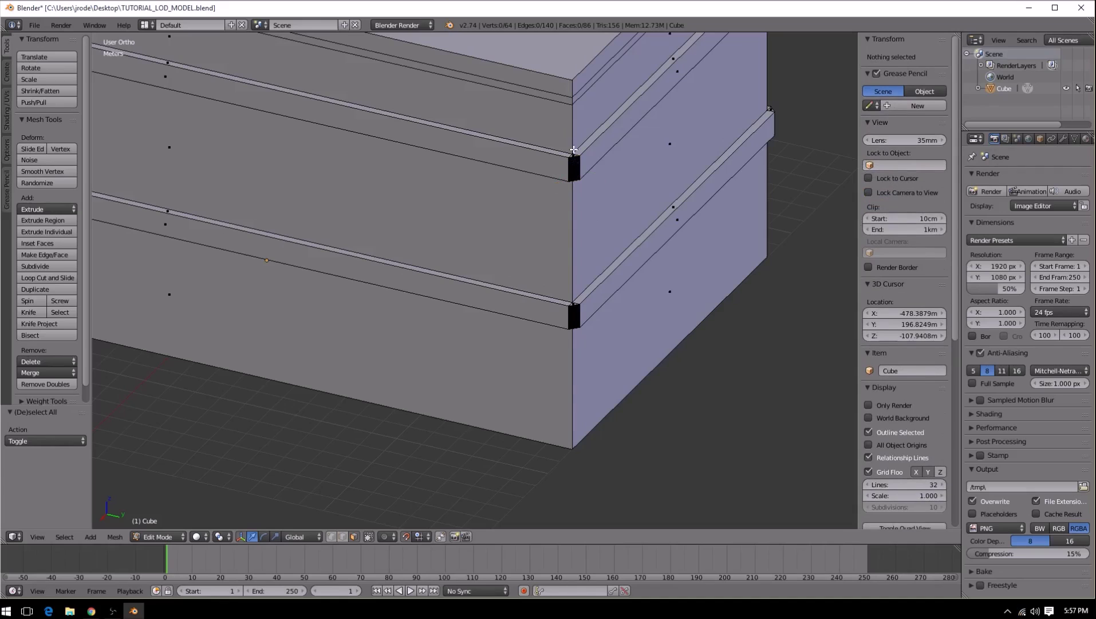
right_click(570, 170)
scroll(552, 186, "up", 3)
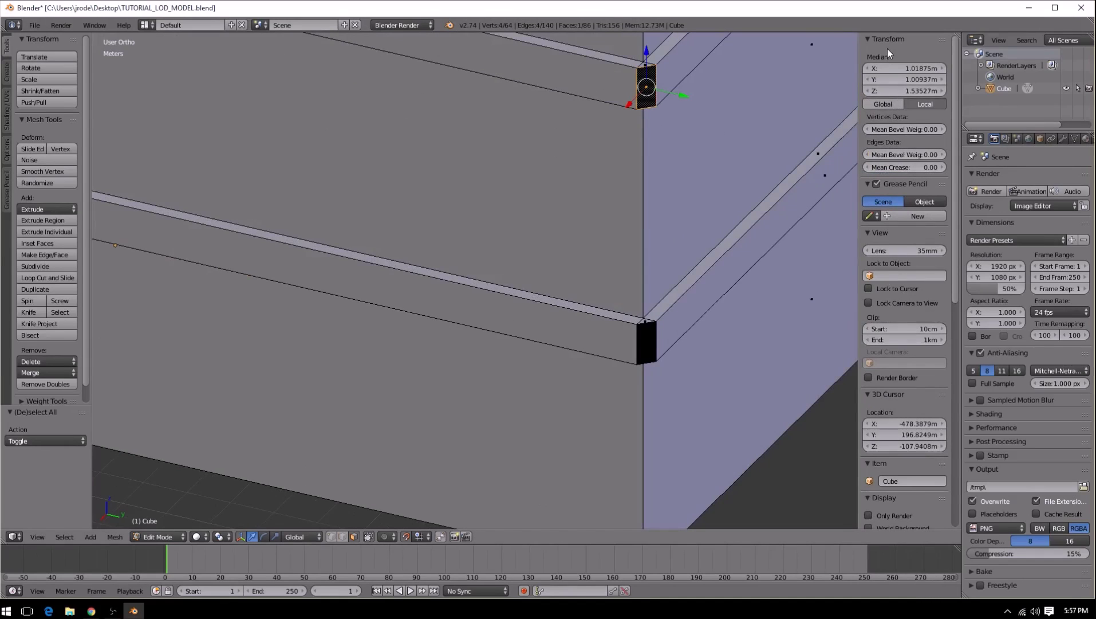
scroll(893, 229, "down", 8)
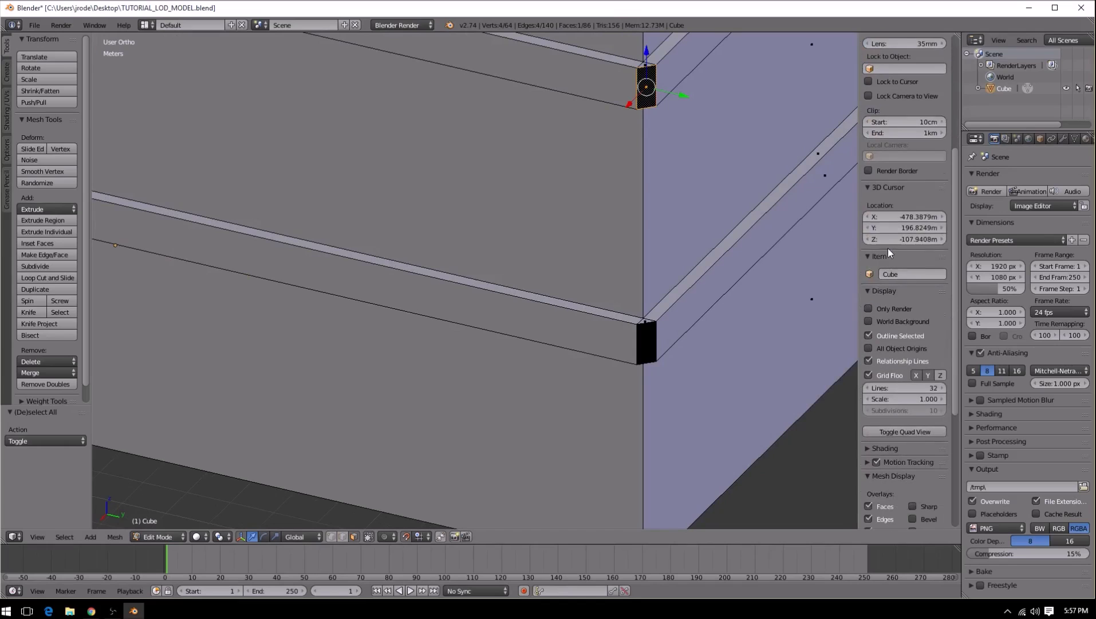
scroll(888, 249, "down", 8)
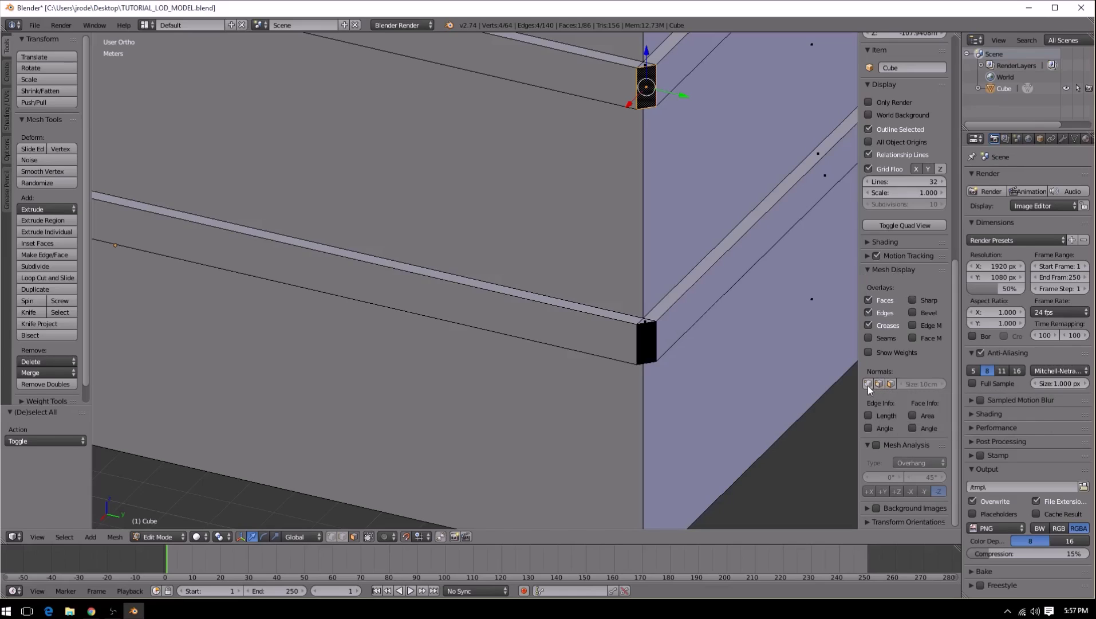
left_click(890, 385)
left_click_drag(921, 384, 1025, 385)
scroll(609, 232, "down", 4)
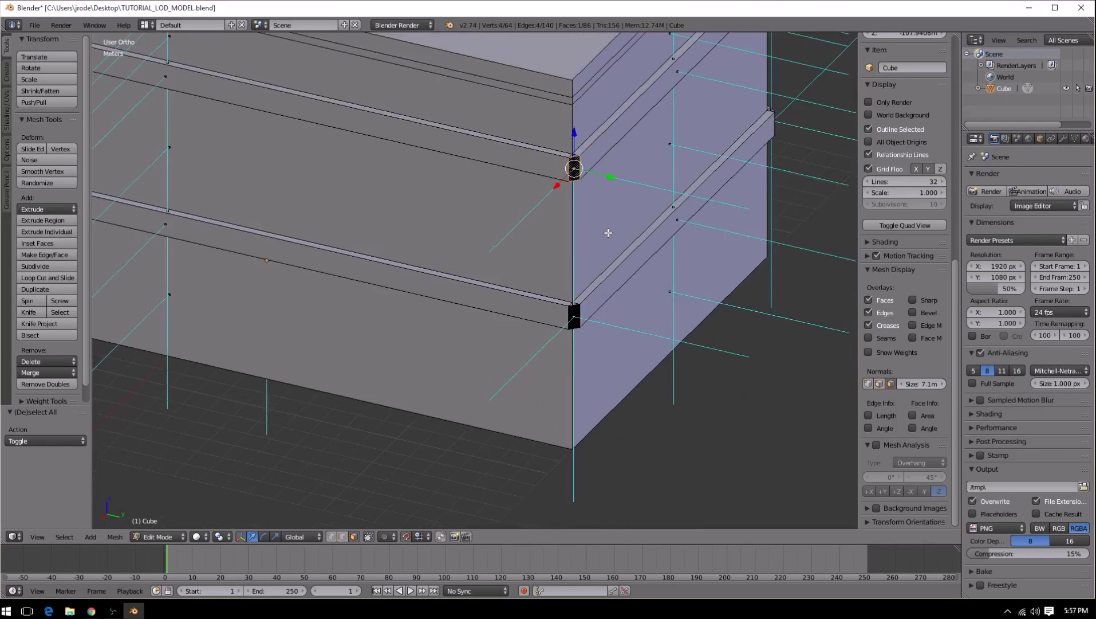
Step: Flip the normal of the dark corner face on the upper band and deselect it
middle_click_drag(526, 236, 512, 284)
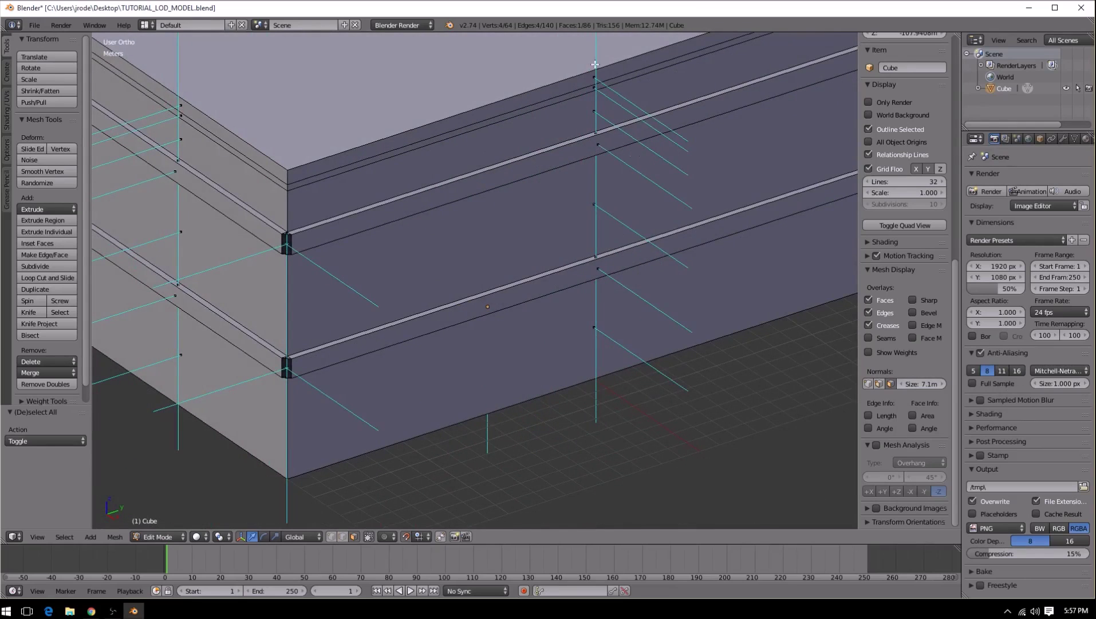
middle_click_drag(346, 222, 360, 244)
scroll(410, 256, "up", 3)
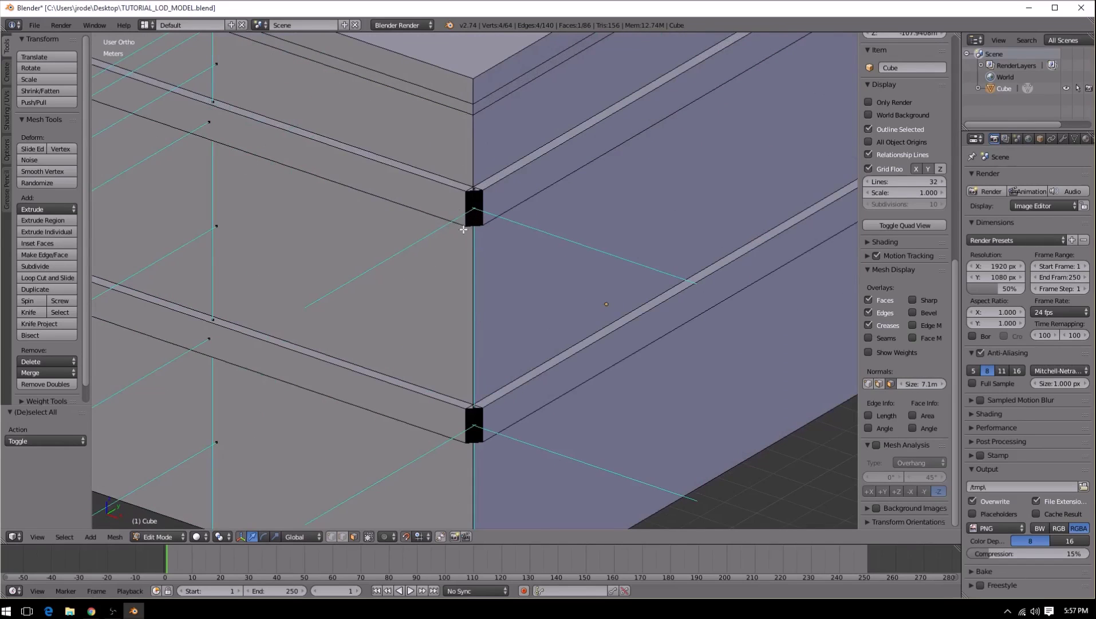
scroll(476, 273, "down", 4)
middle_click_drag(474, 254, 497, 263)
scroll(497, 263, "up", 4)
right_click(539, 182)
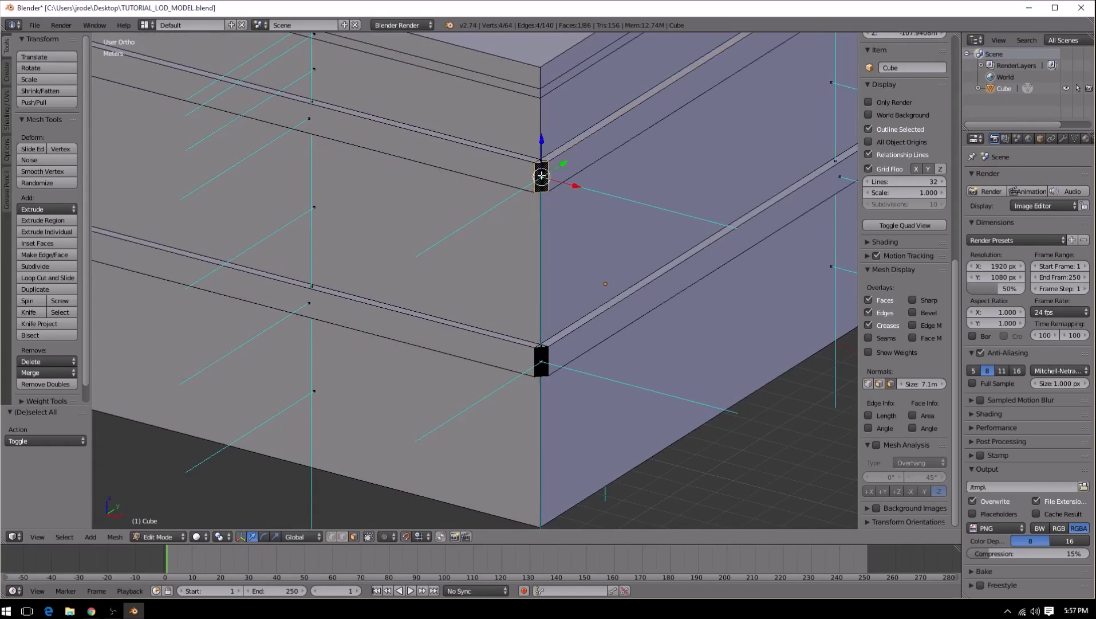
key("w")
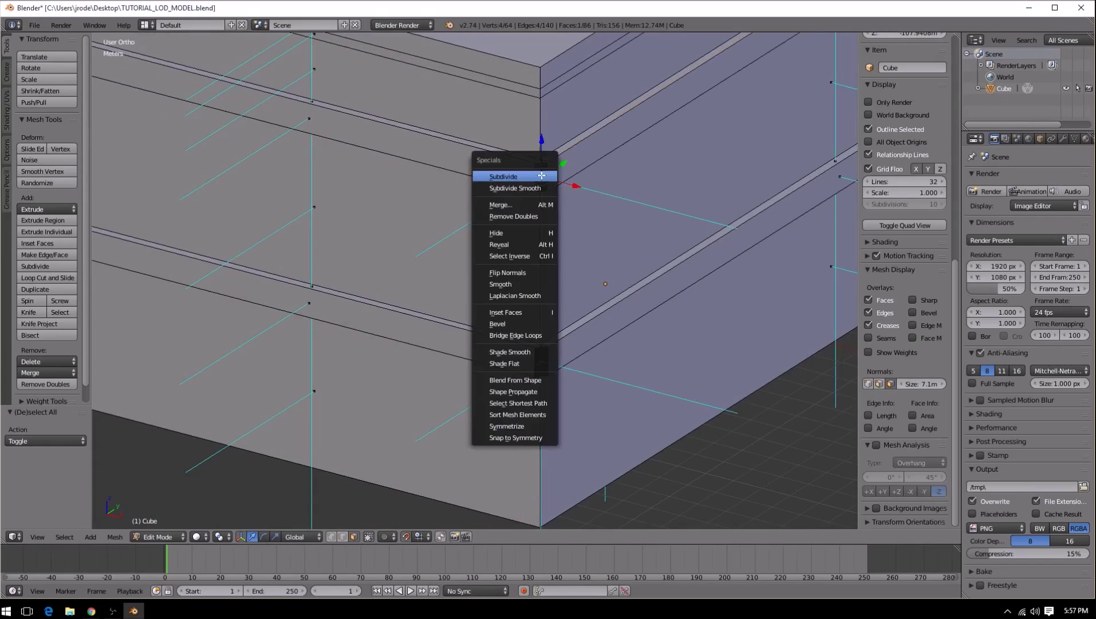
left_click(521, 273)
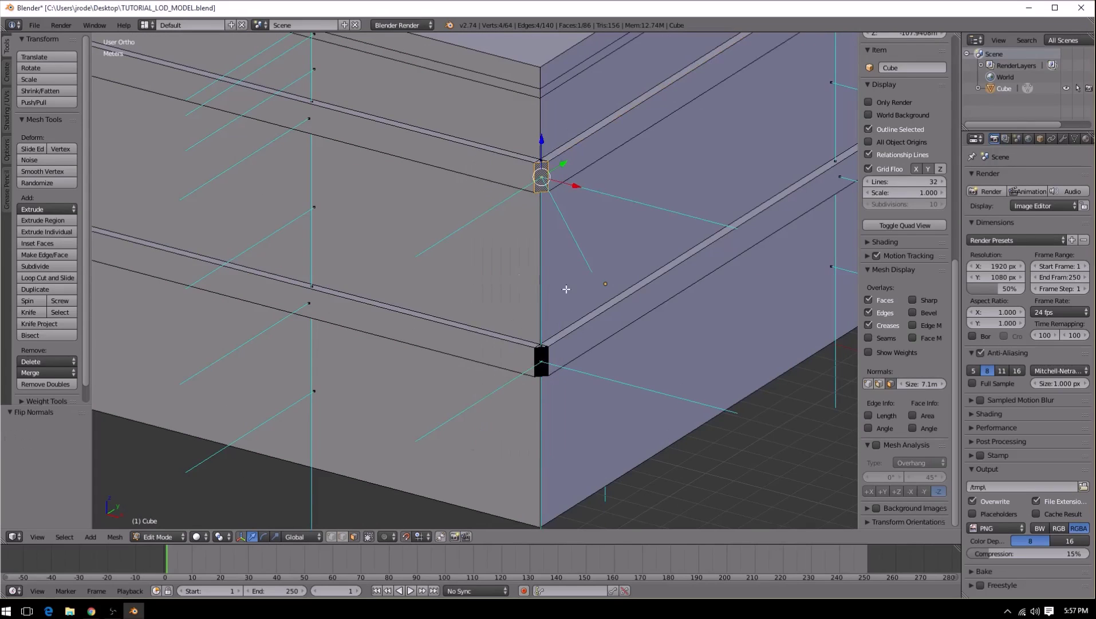
key("a")
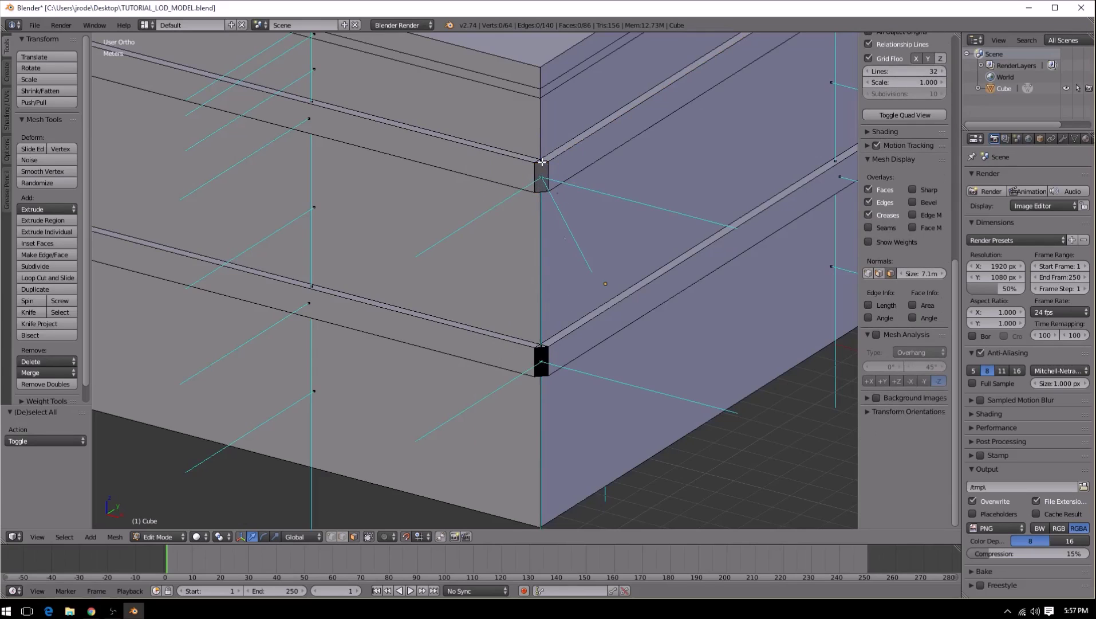
Step: Examine the small triangular top face at the upper band's corner up close
scroll(542, 163, "up", 4)
middle_click_drag(610, 115, 548, 362, "shift")
scroll(548, 361, "up", 3)
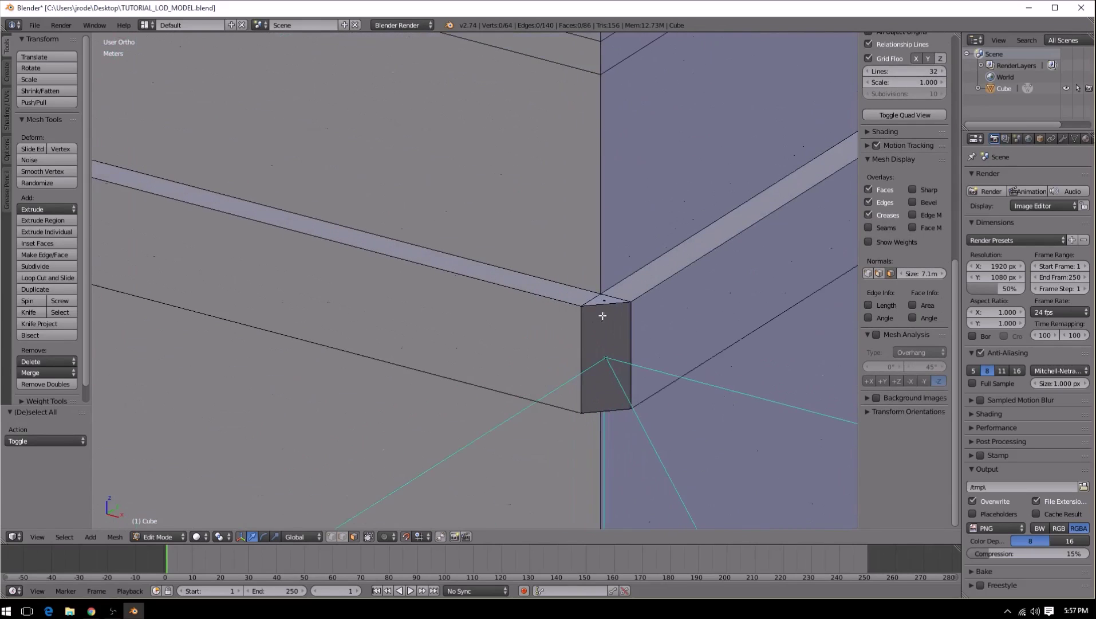
right_click(608, 302)
key("a")
scroll(627, 364, "down", 3)
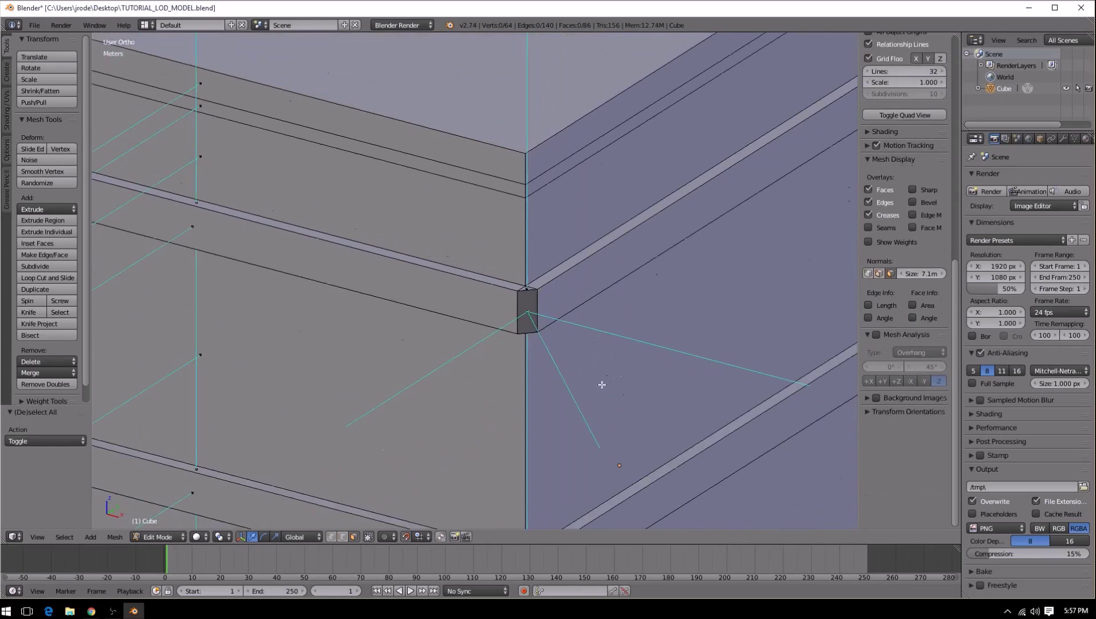
Step: Flip the normals of the dark corner faces on the upper and lower bands at another corner of the block
middle_click_drag(587, 398, 585, 385)
middle_click_drag(524, 250, 588, 281)
right_click(540, 245)
key("w")
left_click(504, 253)
key("w")
left_click(504, 252)
middle_click_drag(559, 170, 568, 277)
key("w")
left_click(598, 264)
Step: Select the small triangular top face at this band corner and flip its normal
right_click(609, 226)
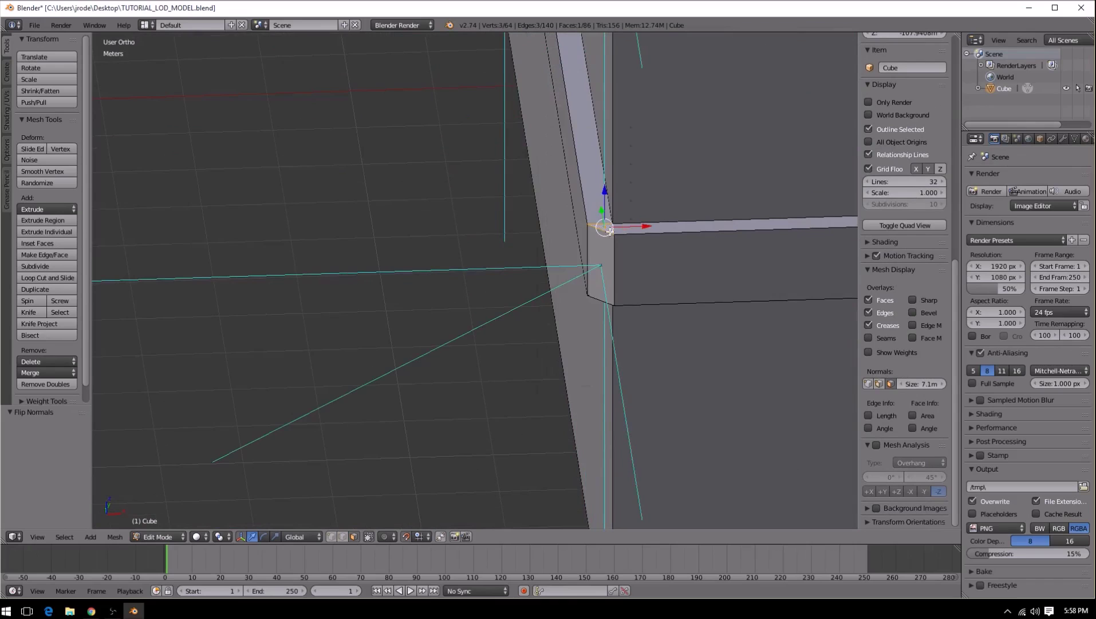
middle_click_drag(676, 279, 620, 285)
key("a")
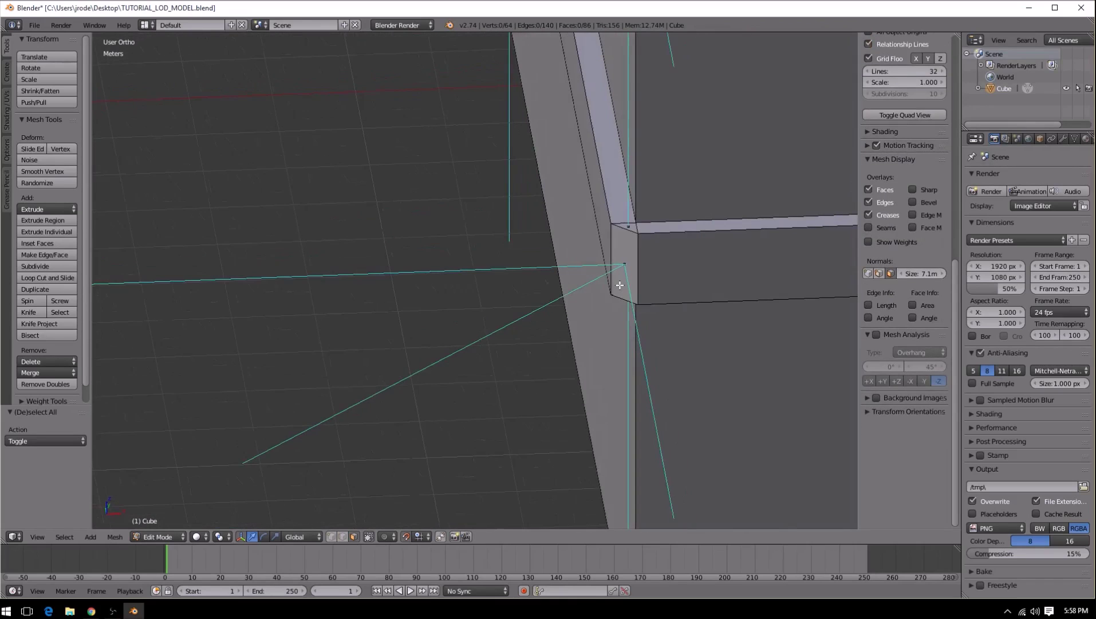
right_click(628, 230)
key("a")
right_click(630, 228)
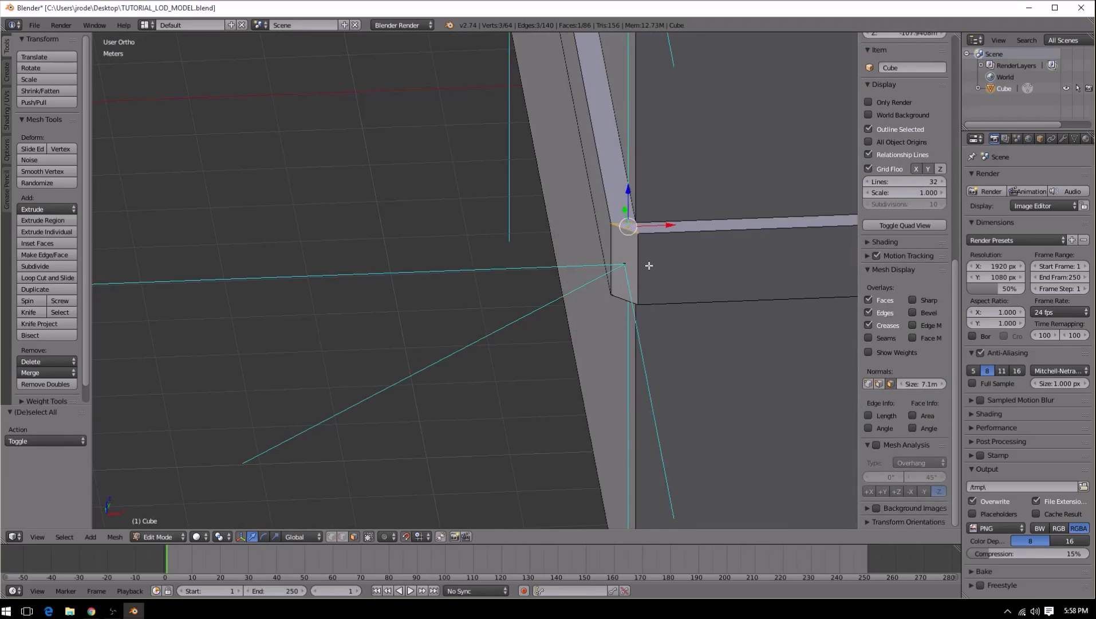
key("w")
left_click(649, 265)
key("a")
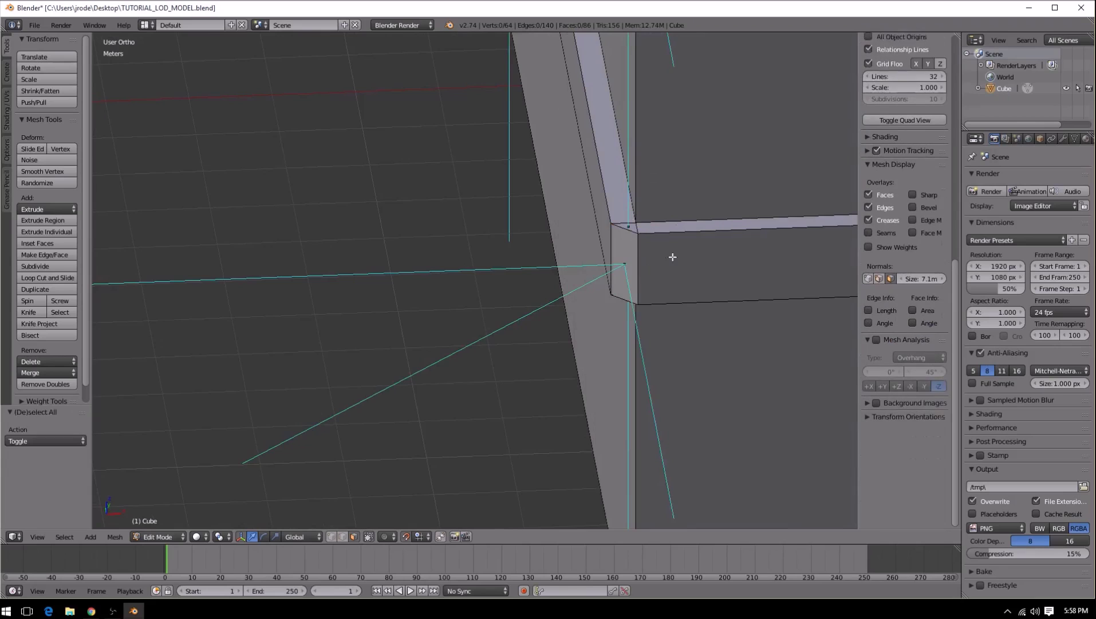
right_click(623, 224)
key("a")
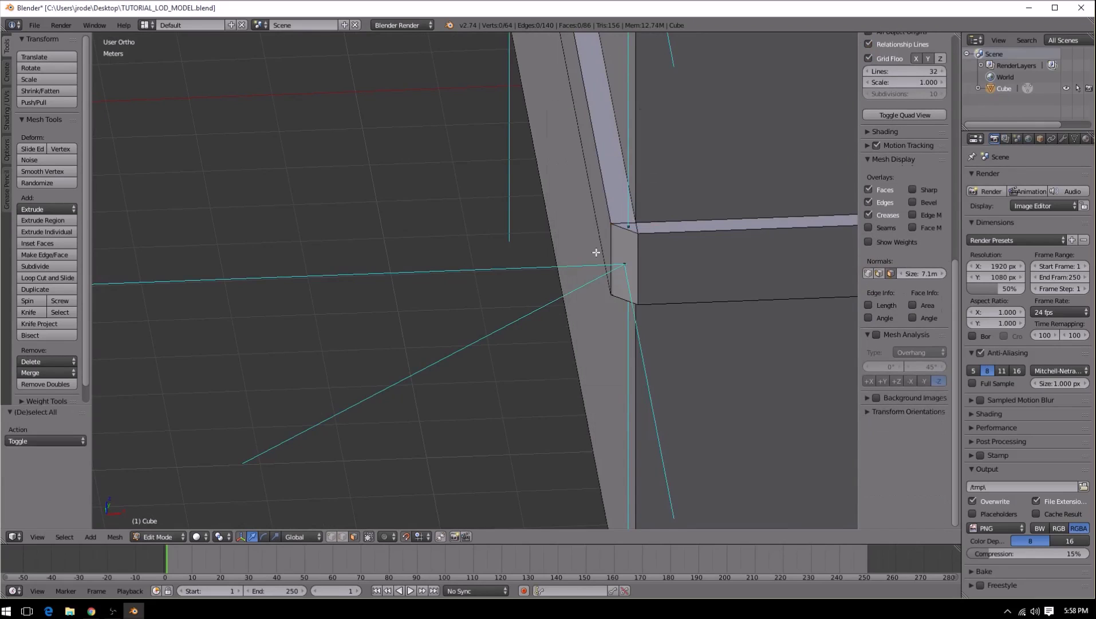
Step: Examine the shading of the band corners in Object Mode from several sides
middle_click_drag(607, 246, 587, 262)
key("z")
key("z")
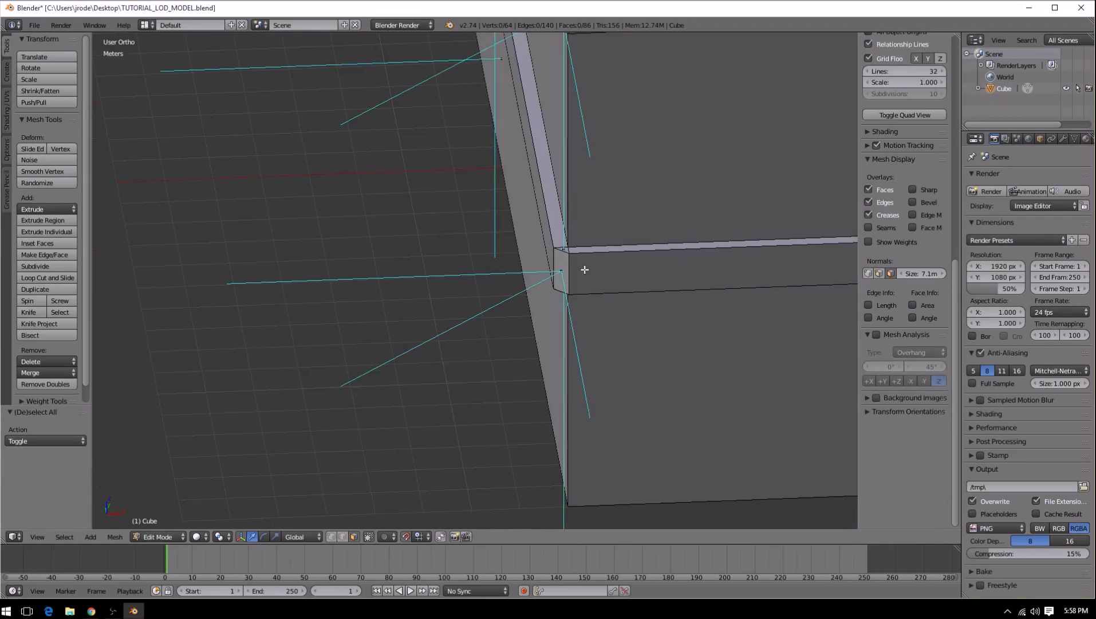
key("Tab")
scroll(583, 269, "down", 3)
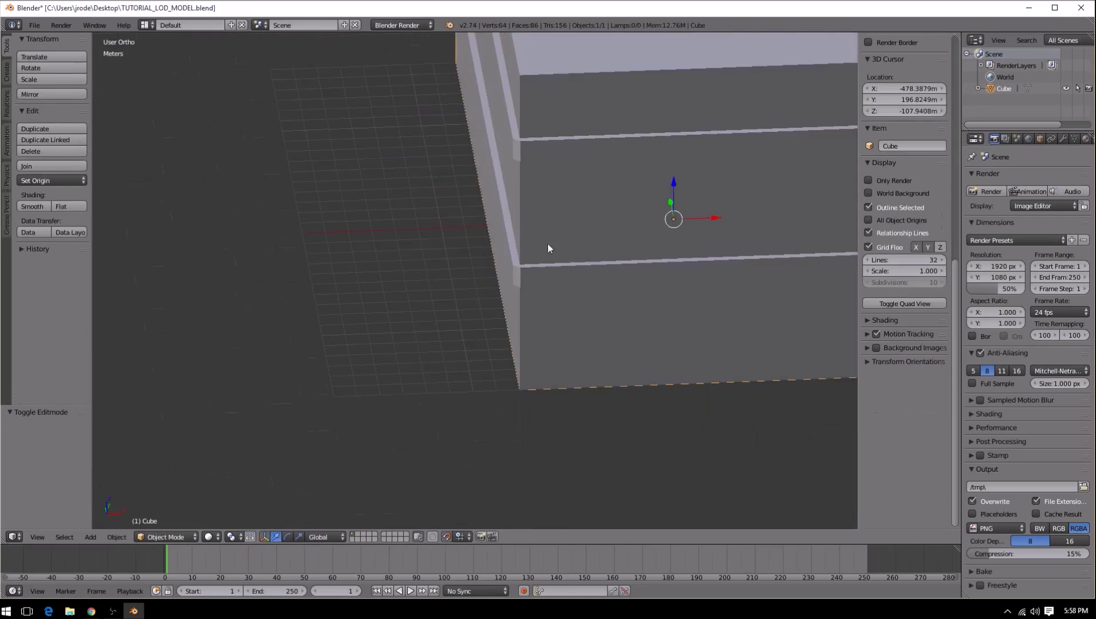
middle_click_drag(515, 268, 728, 291)
middle_click_drag(480, 254, 515, 245)
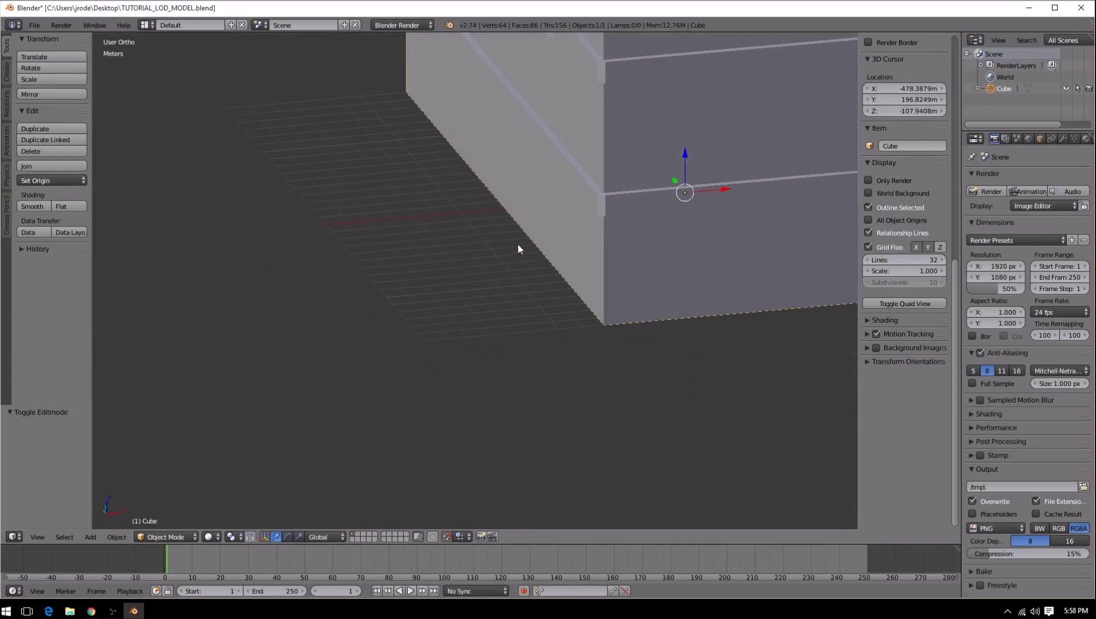
middle_click_drag(729, 199, 654, 209)
Step: Return to Edit Mode and flip the normals of the dark lower and upper band faces at the next block corner
key("Tab")
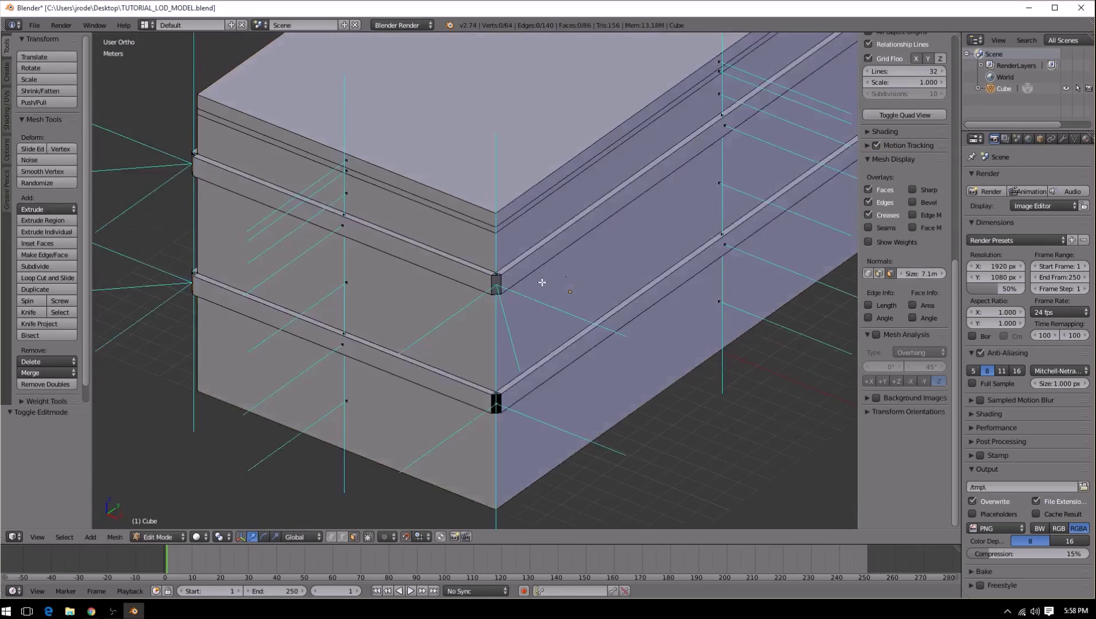
scroll(521, 293, "up", 3)
scroll(582, 411, "down", 3)
key("a")
scroll(655, 225, "down", 2)
middle_click_drag(656, 225, 591, 177)
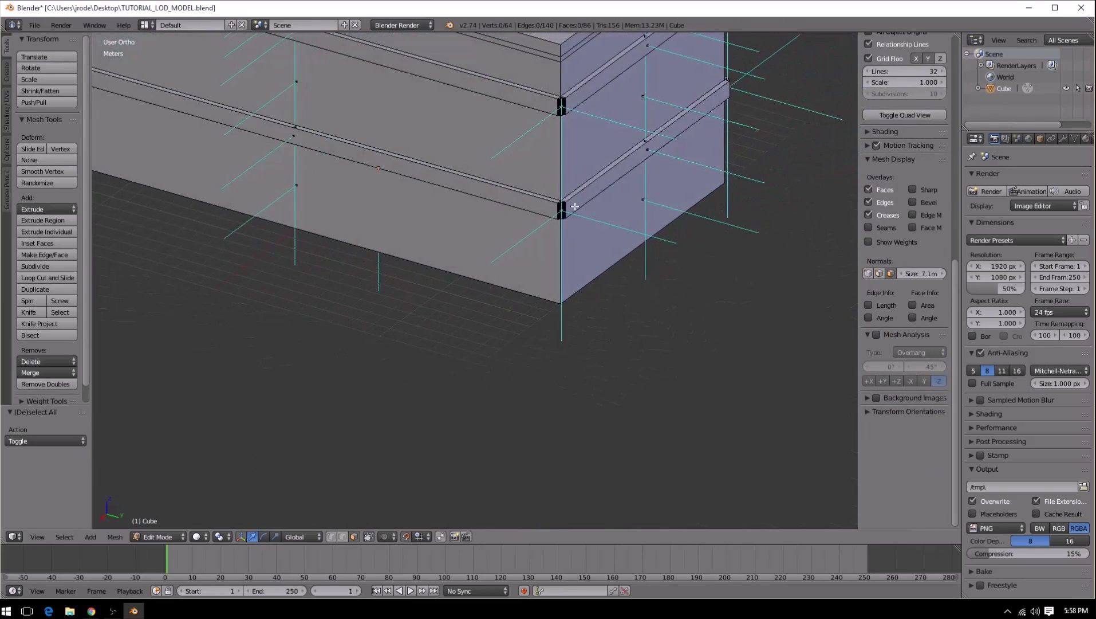
right_click(565, 207)
key("w")
left_click(563, 206)
right_click(559, 105)
key("w")
left_click(558, 105)
key("a")
Step: Flip the normals of the lower and upper band's dark faces at the remaining block corner
middle_click_drag(559, 104, 605, 180)
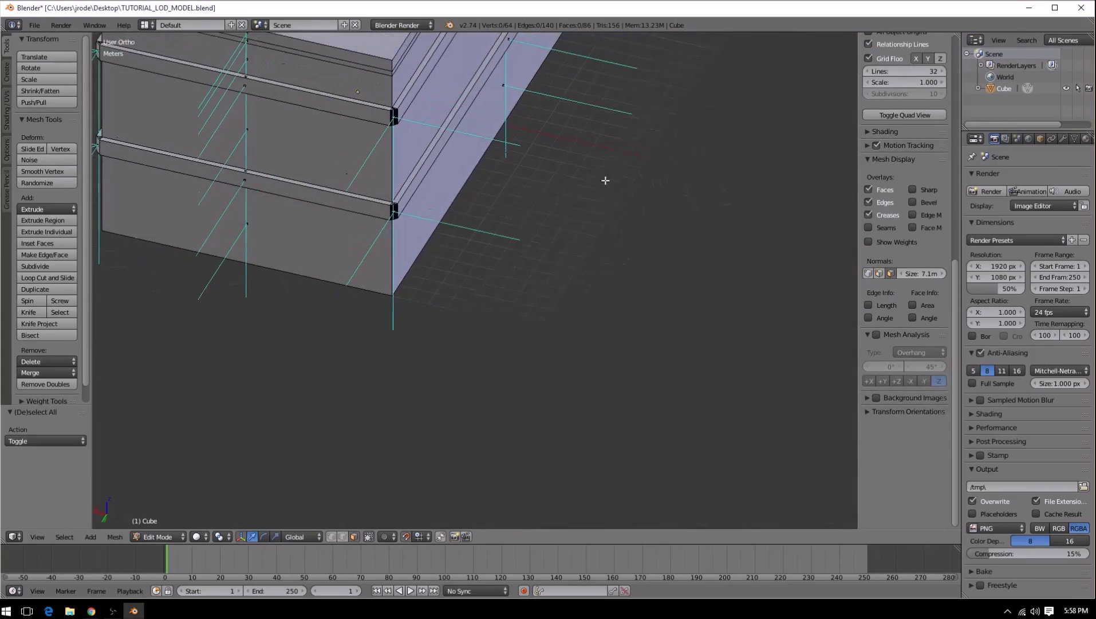
right_click(394, 213)
key("w")
left_click(393, 212)
key("a")
right_click(393, 117)
key("w")
left_click(393, 117)
key("a")
Step: Examine the corner faces and normals of both bands from all sides of the block
middle_click_drag(701, 156, 660, 220)
scroll(660, 220, "up", 6)
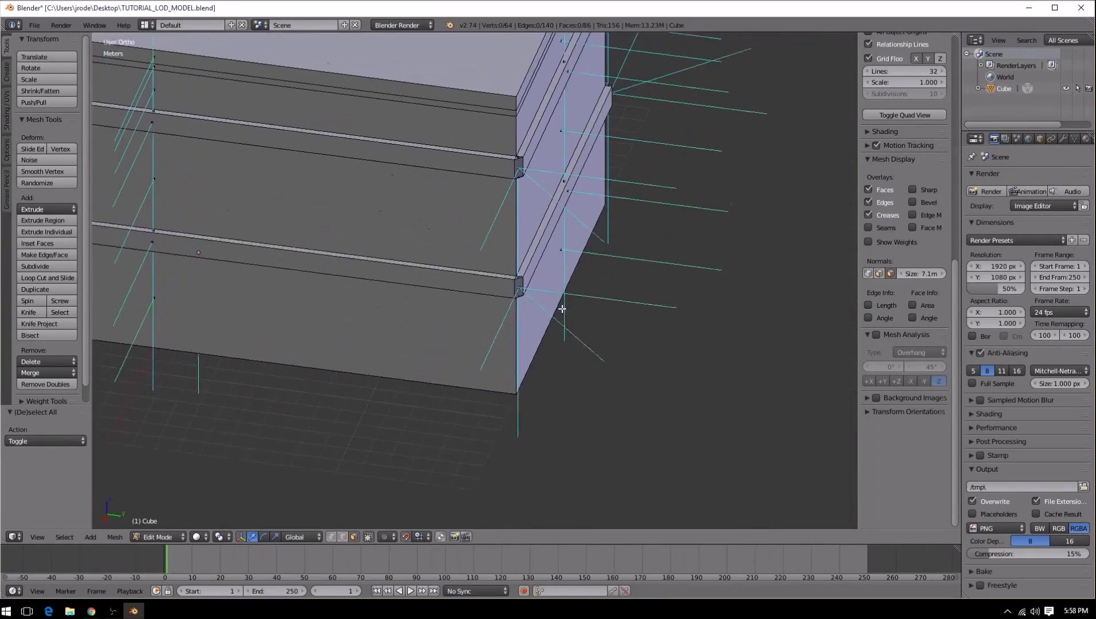
middle_click_drag(532, 279, 534, 288)
right_click(542, 290)
key("a")
scroll(905, 172, "down", 3)
middle_click_drag(658, 212, 680, 317)
right_click(680, 317)
key("a")
middle_click_drag(724, 416, 576, 260)
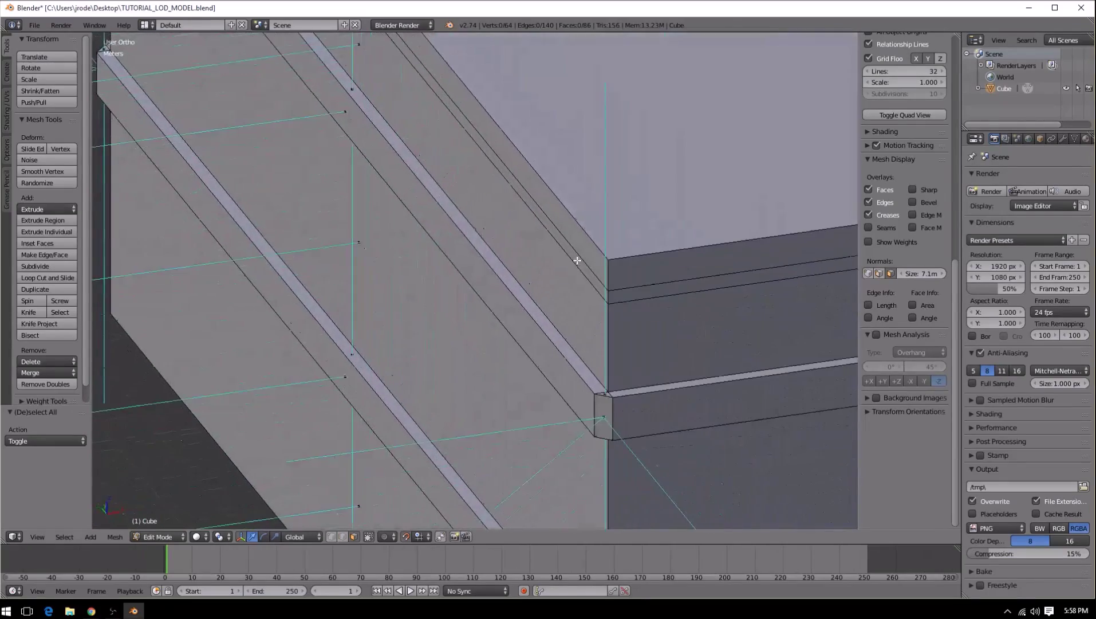
middle_click_drag(676, 403, 690, 230)
middle_click_drag(739, 162, 625, 158)
middle_click_drag(601, 161, 589, 178)
scroll(454, 204, "down", 5)
middle_click_drag(455, 204, 631, 194)
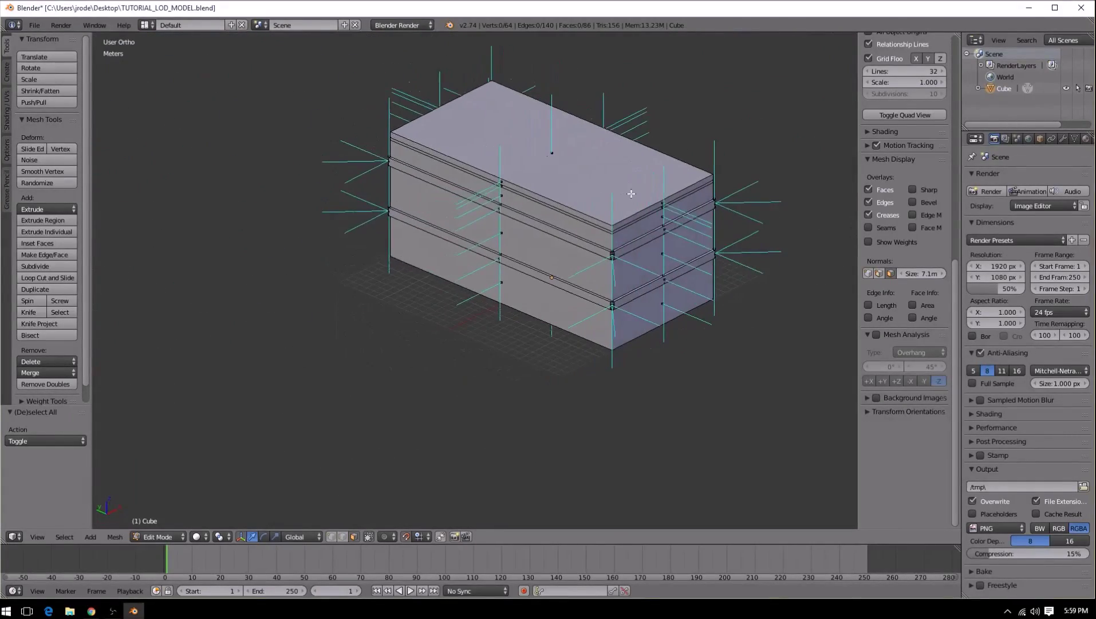
Step: Examine the whole block's shading in Object Mode, comparing it with the normals shown in Edit Mode
key("a")
scroll(654, 299, "up", 4)
key("a")
key("Tab")
scroll(693, 286, "down", 4)
scroll(624, 262, "up", 2)
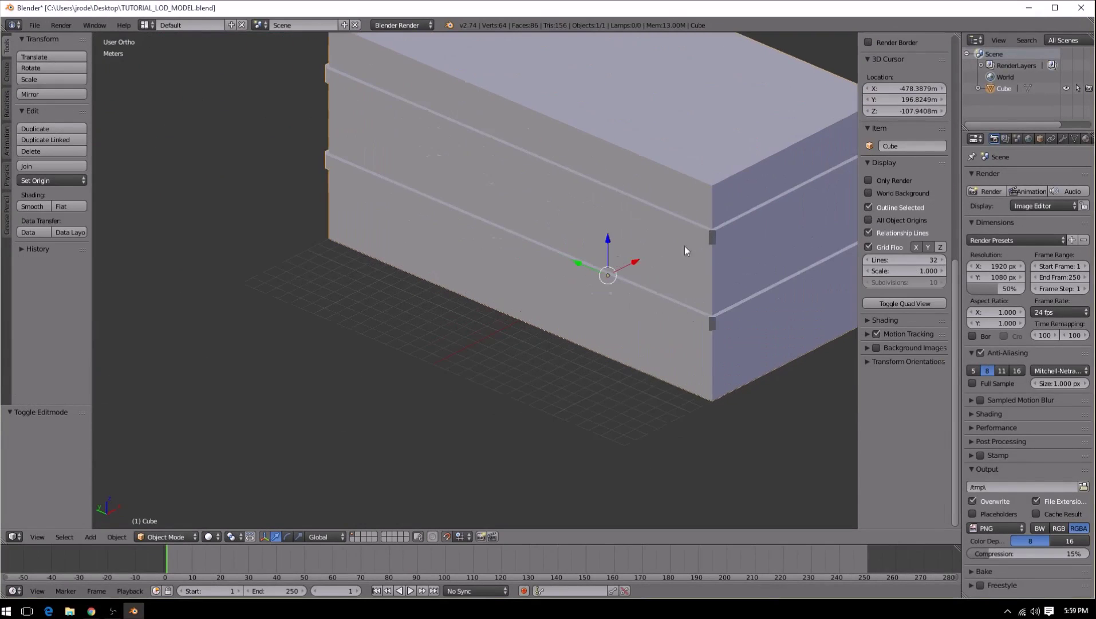
middle_click_drag(746, 255, 539, 276)
key("Tab")
scroll(526, 301, "up", 2)
scroll(539, 276, "down", 3)
key("a")
key("a")
key("Tab")
middle_click_drag(631, 189, 519, 228)
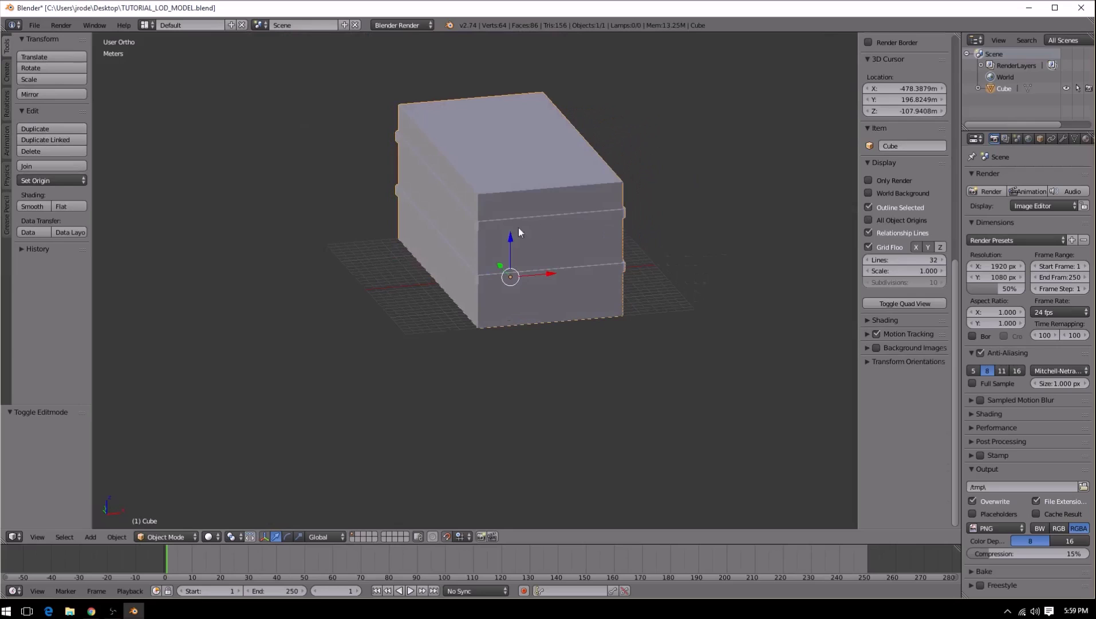
Step: In Edit Mode, extrude the narrow strip just below the roof edge on a short side outward by 0.56 m
key("Tab")
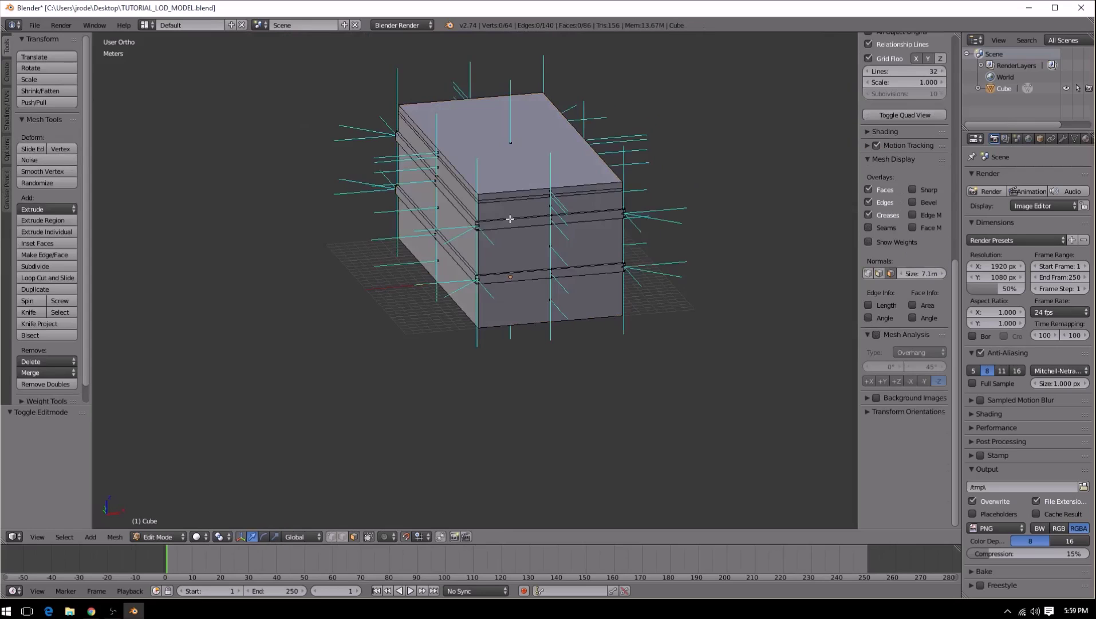
scroll(507, 195, "up", 5)
middle_click_drag(556, 135, 464, 320, "shift")
scroll(506, 300, "up", 2)
right_click(596, 247)
scroll(472, 316, "down", 4)
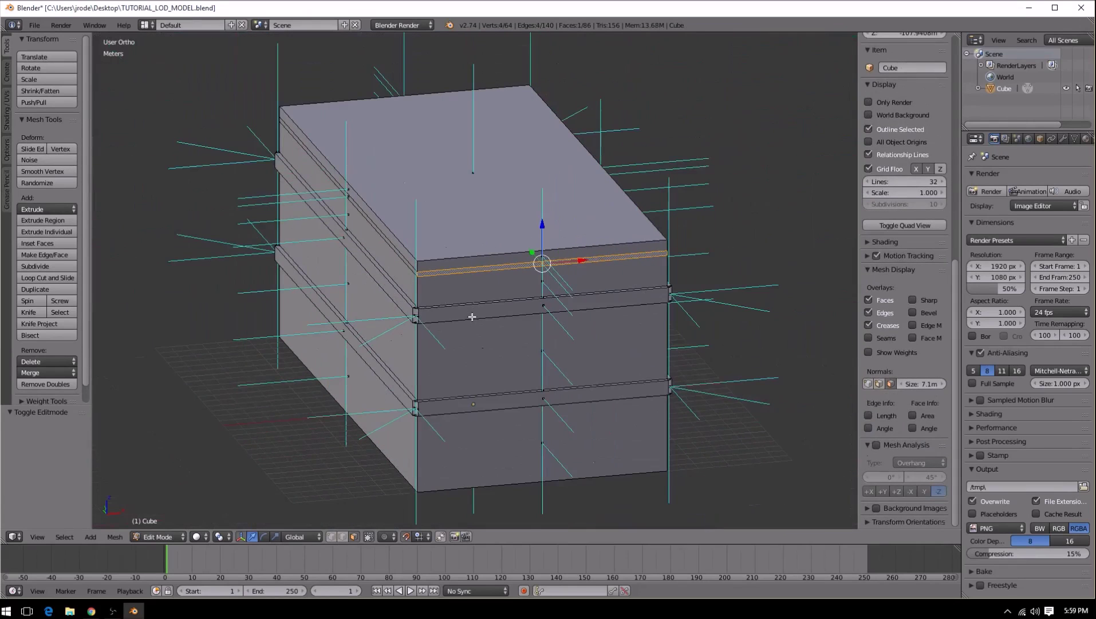
middle_click_drag(559, 356, 590, 362)
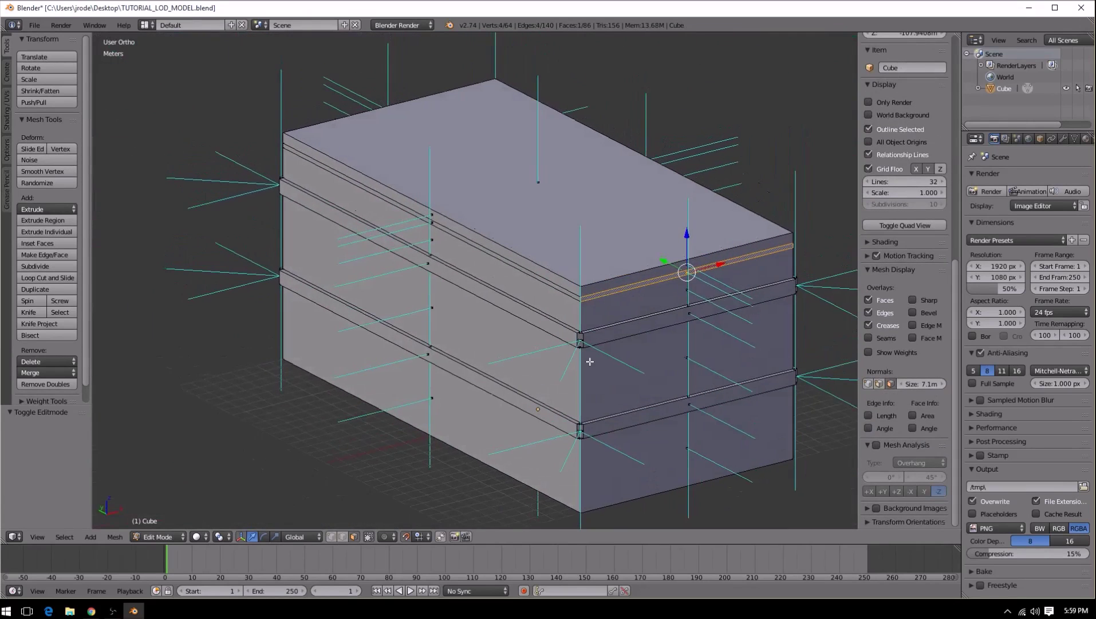
scroll(677, 306, "up", 2)
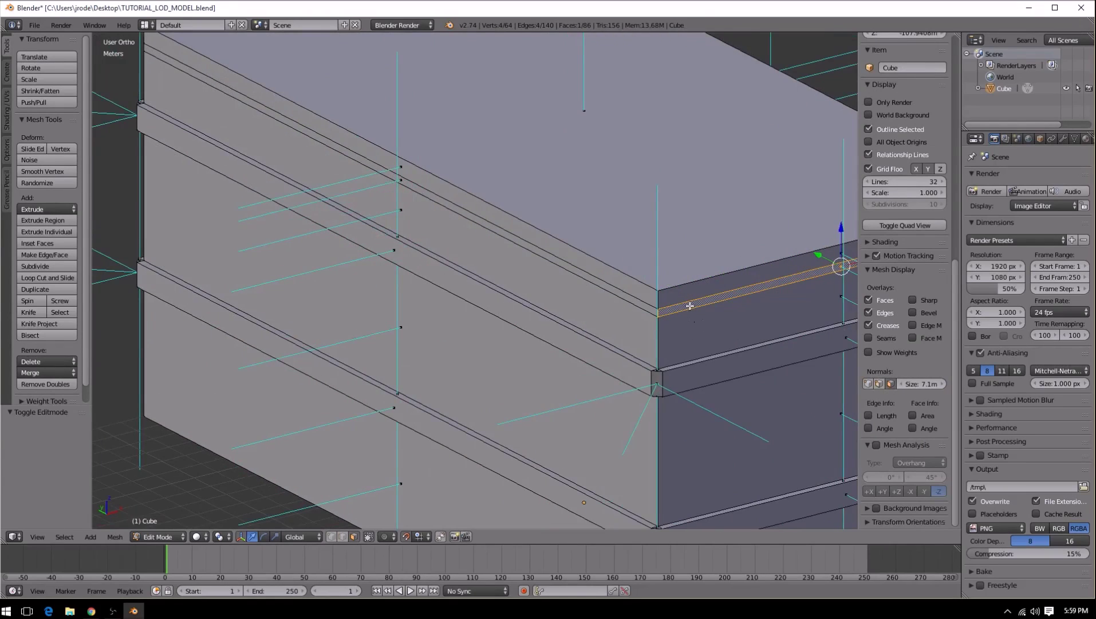
scroll(688, 309, "down", 2)
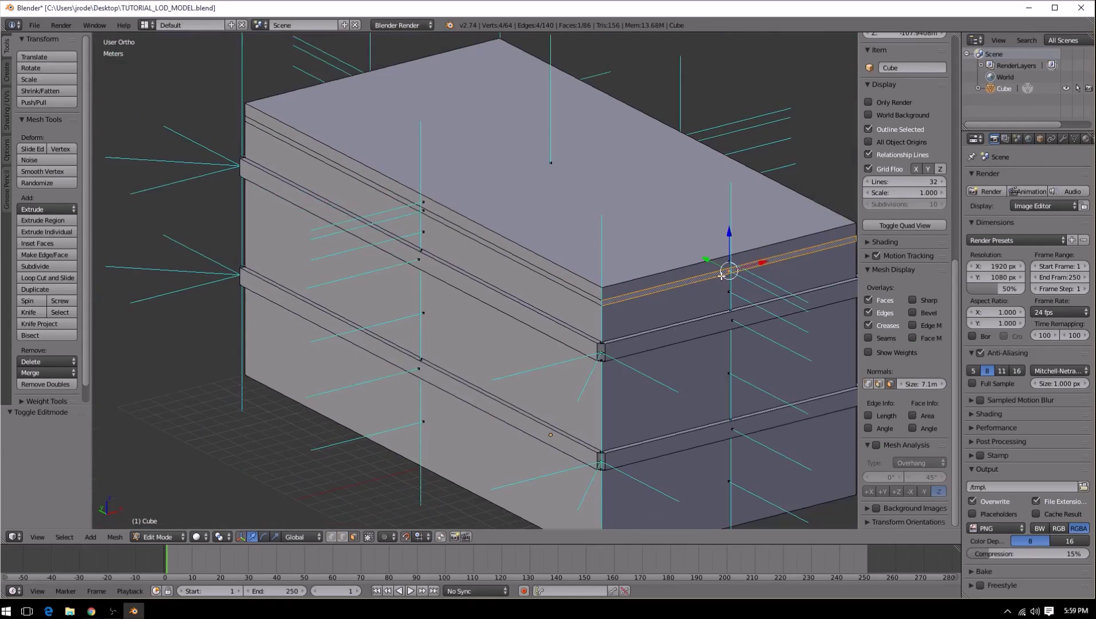
type("e.56")
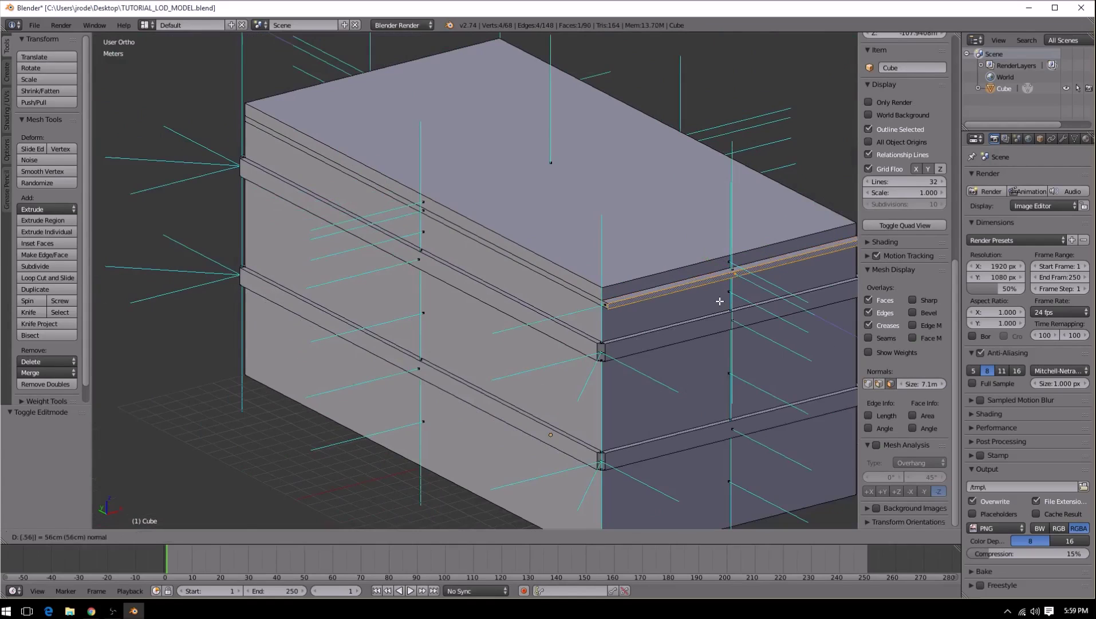
key("Return")
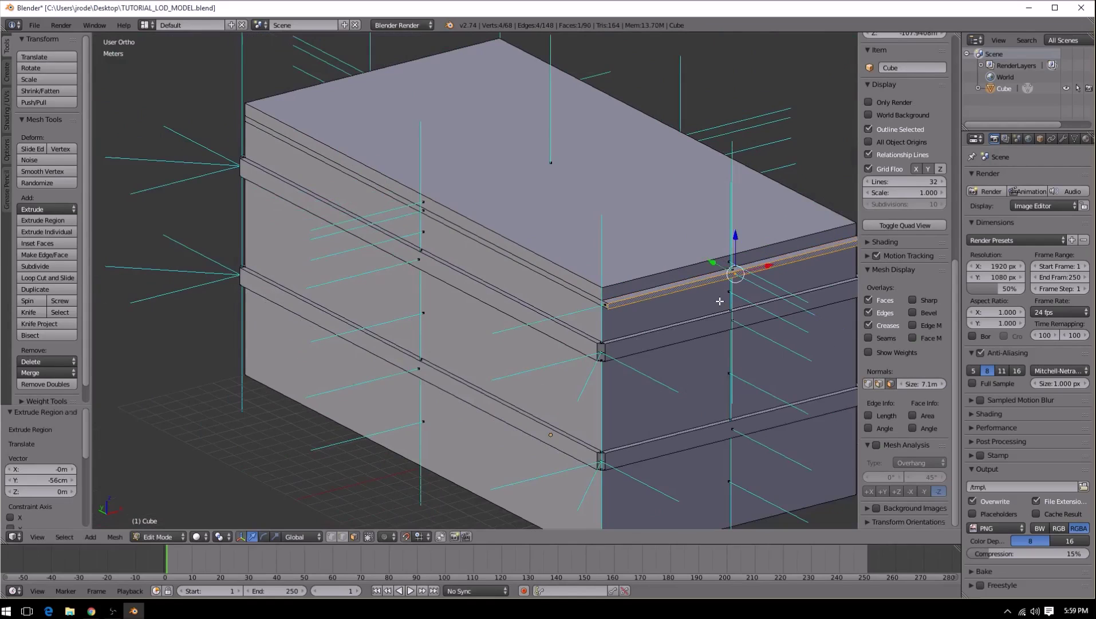
Step: Extrude the narrow strips below the roof edge on the other three sides outward by 0.5 m each
right_click(549, 275)
type("e.5")
key("Return")
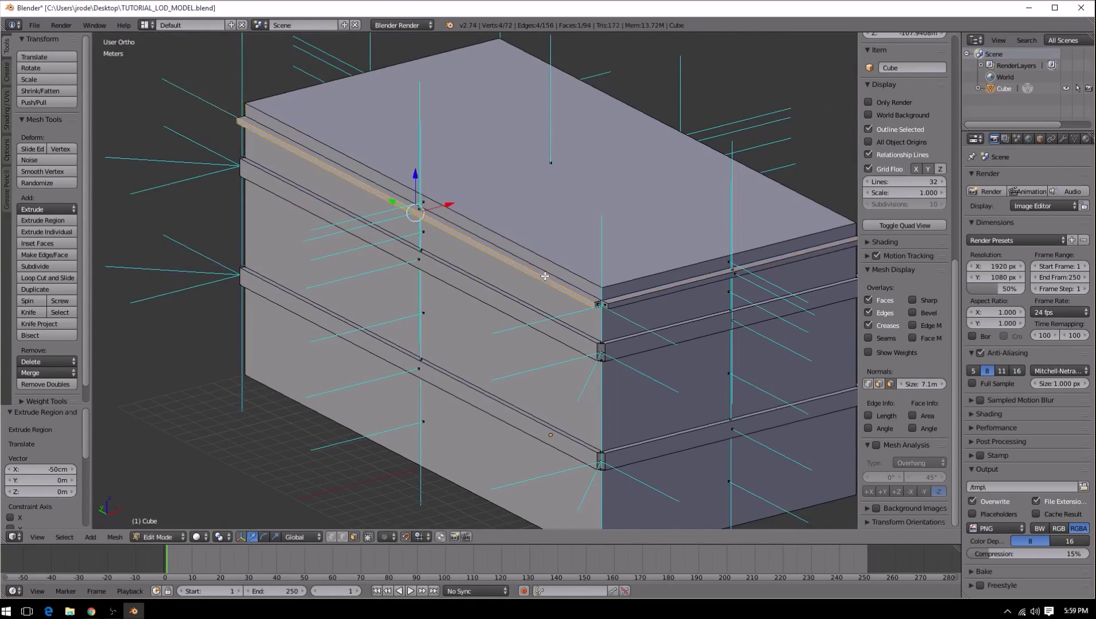
key("a")
middle_click_drag(545, 276, 483, 202)
right_click(532, 249)
type("e.5")
key("Return")
right_click(483, 202)
type("e.5")
key("Return")
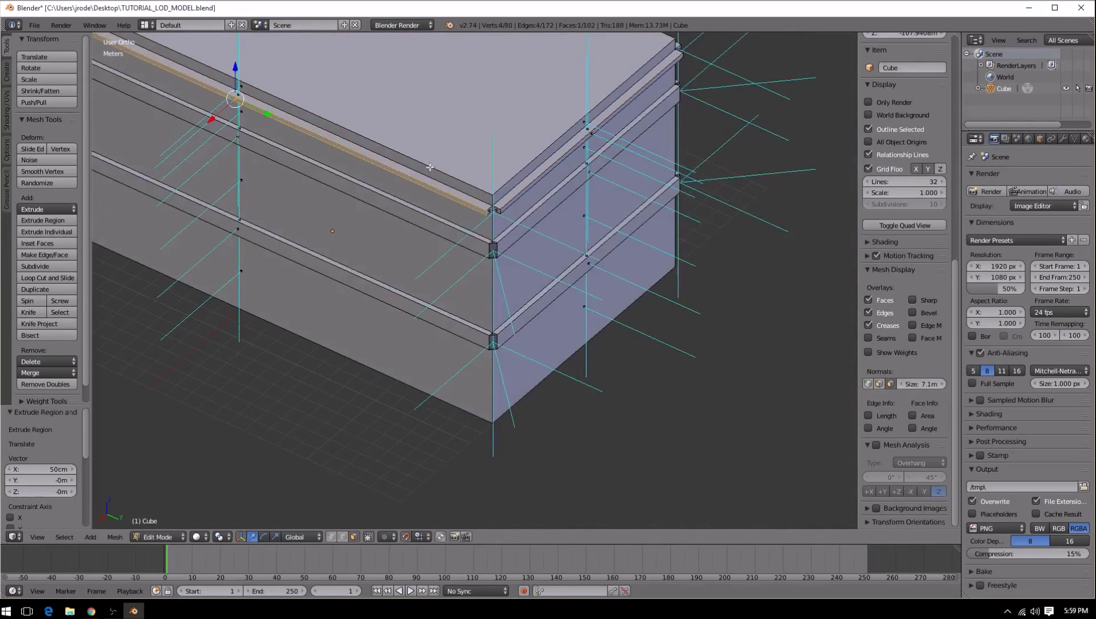
Step: Switch to edge selection and create a face between the outer vertical edges at one open corner of the top band
middle_click_drag(368, 203, 463, 427)
left_click(344, 536)
scroll(636, 347, "up", 2)
scroll(564, 327, "up", 2)
right_click(461, 456)
right_click(503, 439, "shift")
key("f")
key("a")
Step: Fill the triangular gap on top of the same top band corner
right_click(461, 440)
right_click(485, 430, "shift")
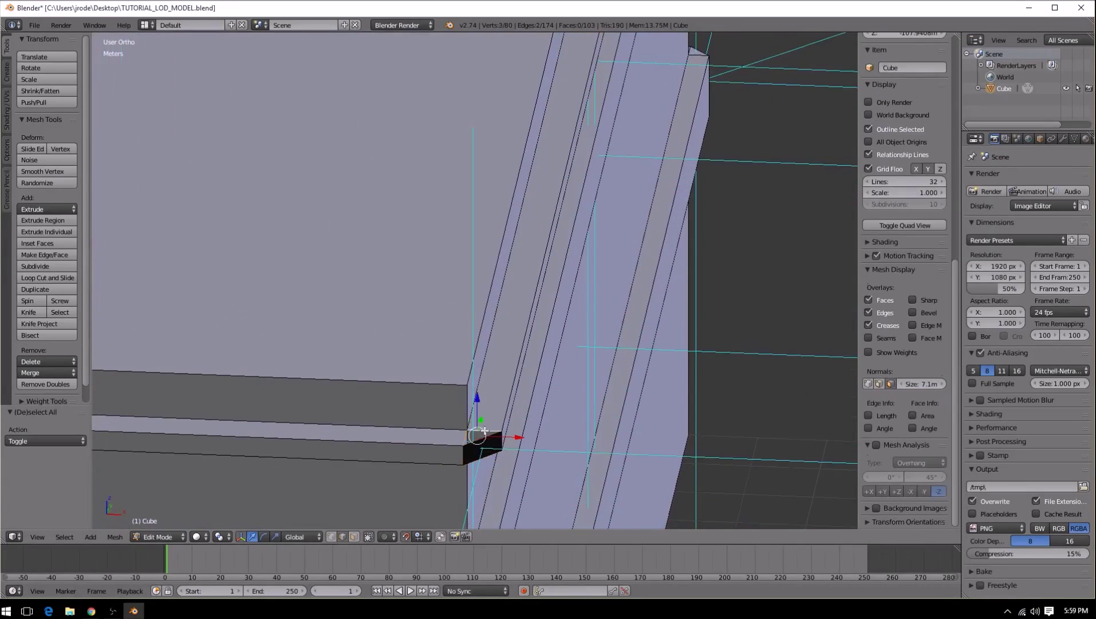
key("f")
key("a")
Step: Fill the triangular gap on the underside of the same top band corner
key("z")
right_click(482, 456)
right_click(475, 449, "shift")
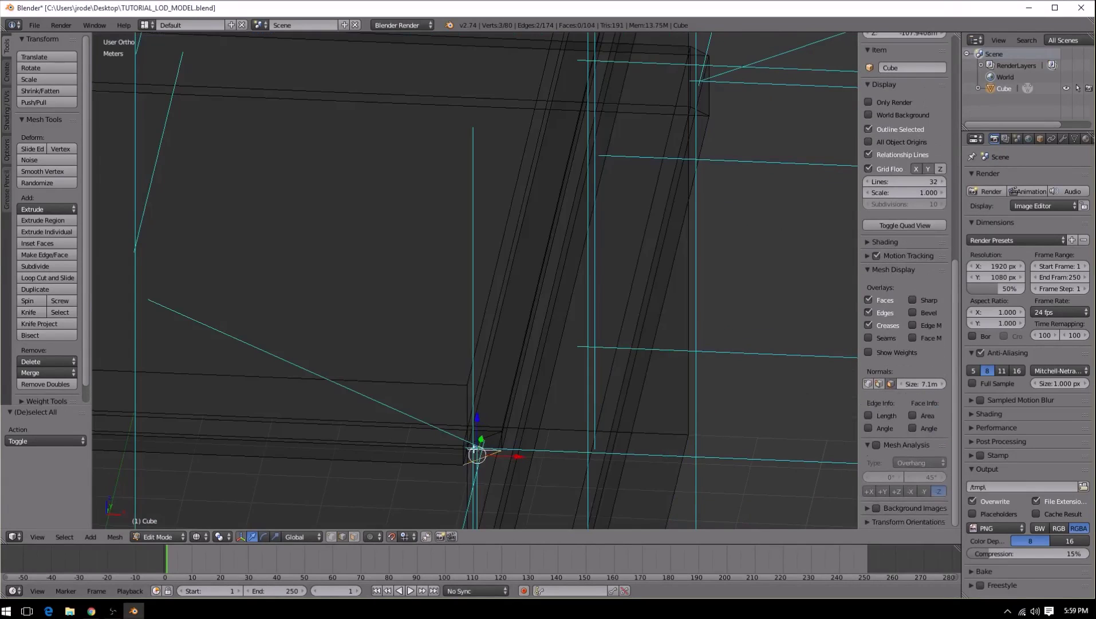
key("f")
key("a")
key("z")
middle_click_drag(648, 406, 610, 380)
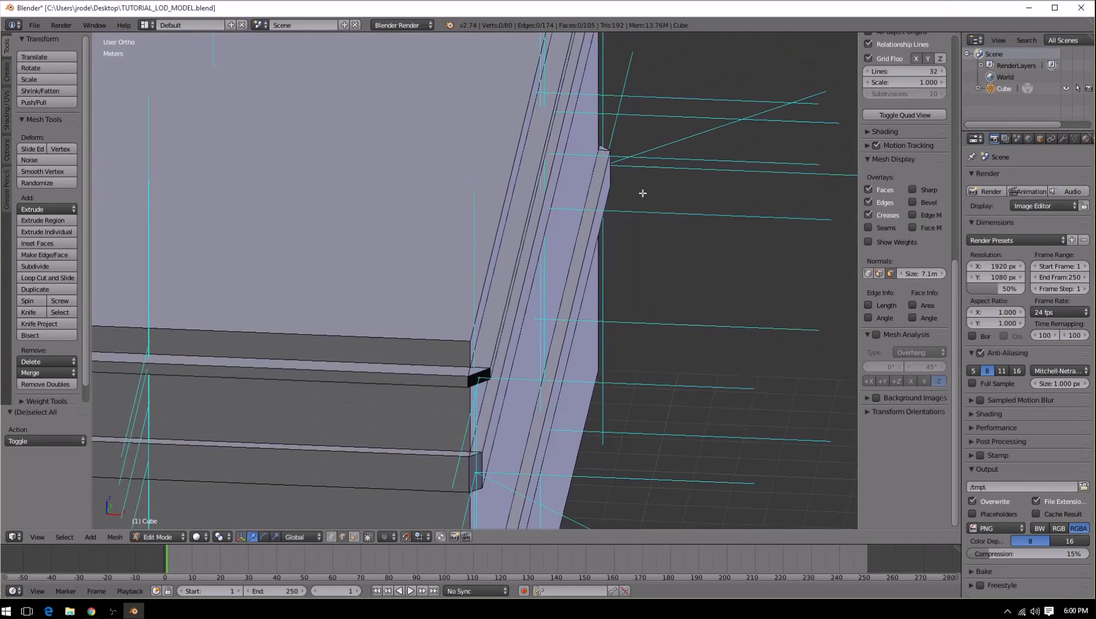
Step: Hide the face normals and recalculate the normal of the dark outer corner face so it points outward
left_click(892, 273)
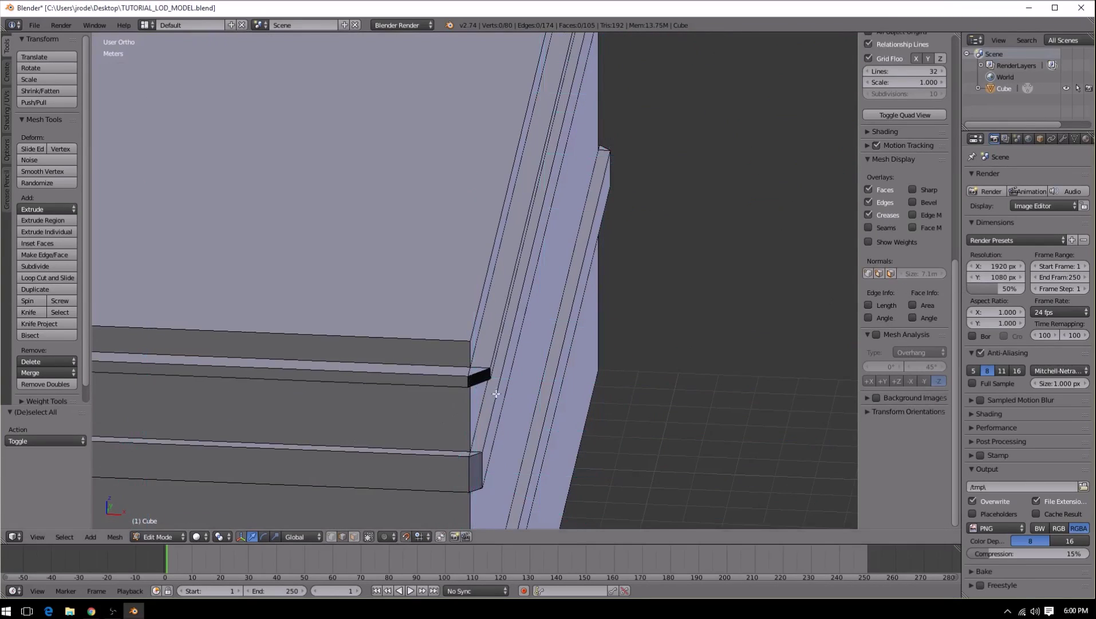
scroll(496, 394, "up", 2)
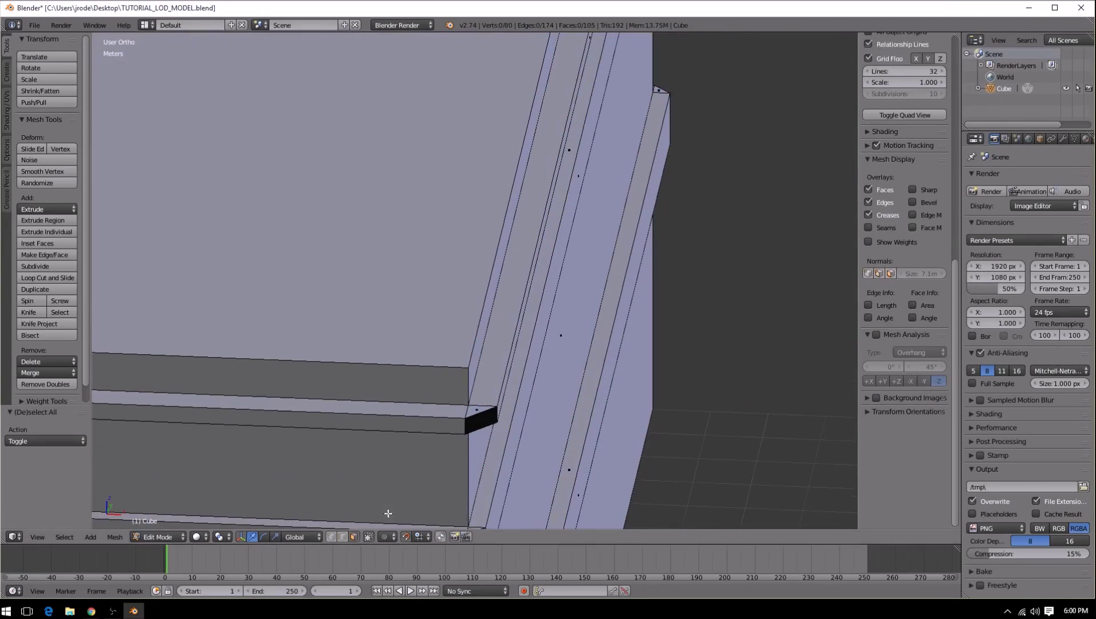
right_click(476, 426)
key("ctrl+n")
key("a")
scroll(508, 450, "down", 4)
Step: In edge selection, create a face between the outer vertical edges at the second open corner of the top band
middle_click_drag(493, 402, 390, 375)
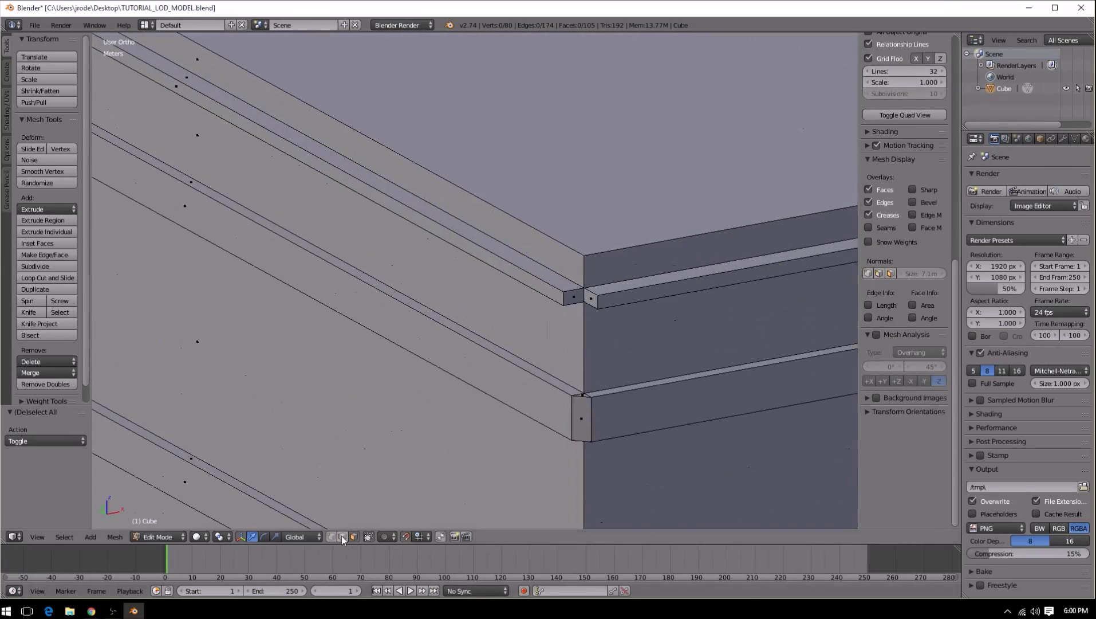
right_click(564, 301)
right_click(611, 302, "shift")
right_click(597, 299)
right_click(562, 296, "shift")
key("f")
key("a")
Step: Fill the triangular gaps on the top and underside of the second top band corner
right_click(574, 291)
right_click(581, 294, "shift")
right_click(589, 291, "shift")
key("f")
key("a")
key("z")
right_click(579, 304)
right_click(589, 306, "shift")
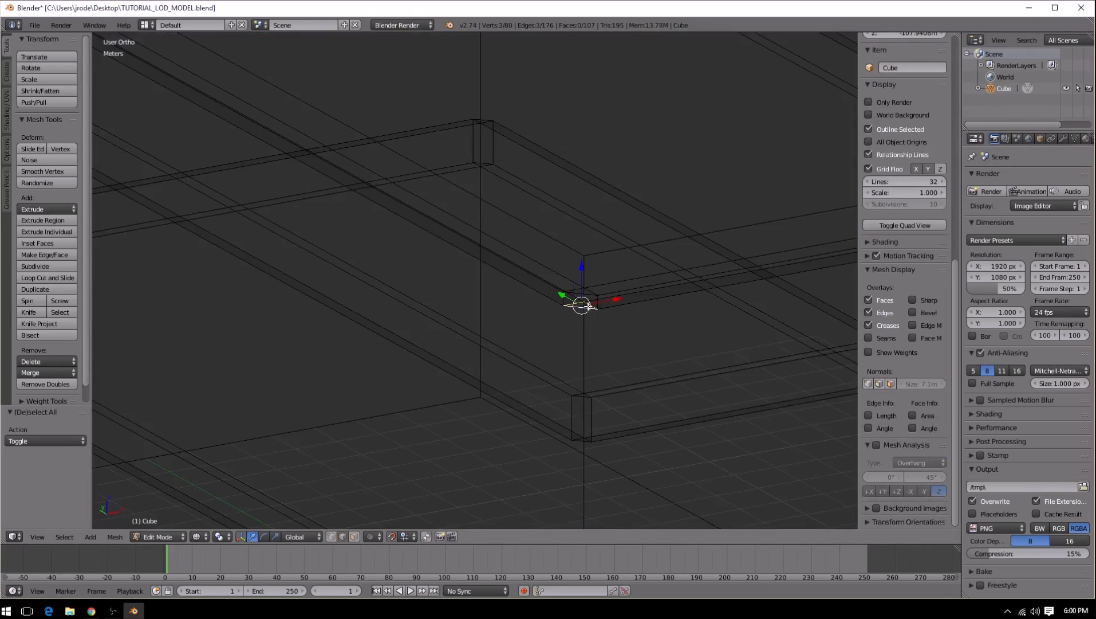
key("f")
key("a")
key("z")
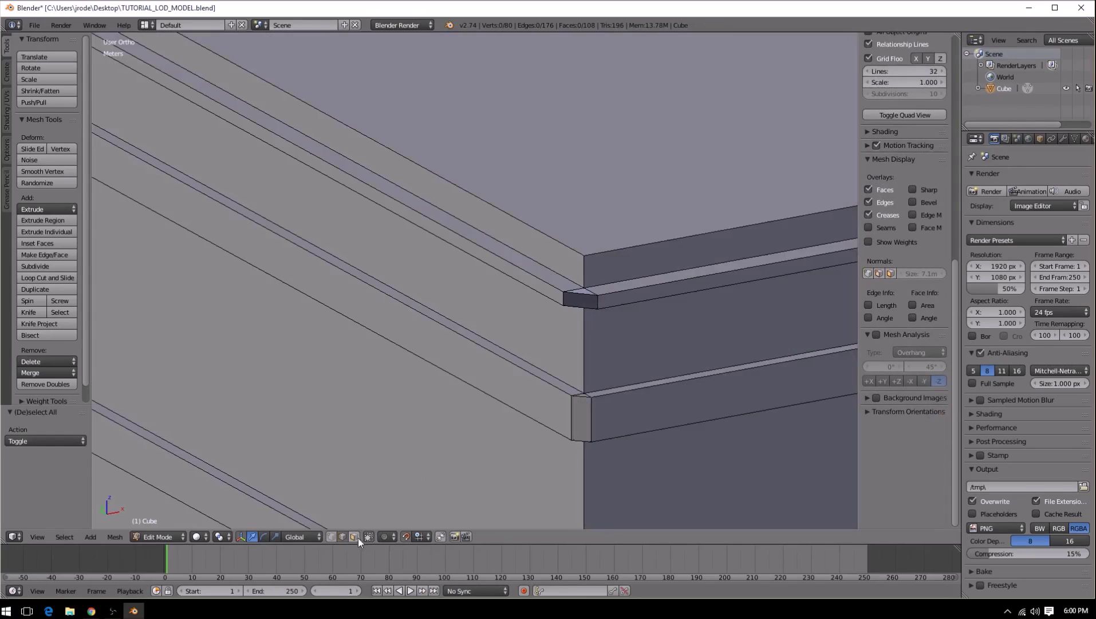
Step: Flip the normal of the dark outer face at the second corner
right_click(582, 297)
key("w")
left_click(582, 297)
key("a")
Step: In edge selection, create a face between the outer vertical edges at the third open corner of the top band
middle_click_drag(433, 255, 552, 273)
left_click(344, 538)
scroll(538, 293, "up", 1)
right_click(514, 265)
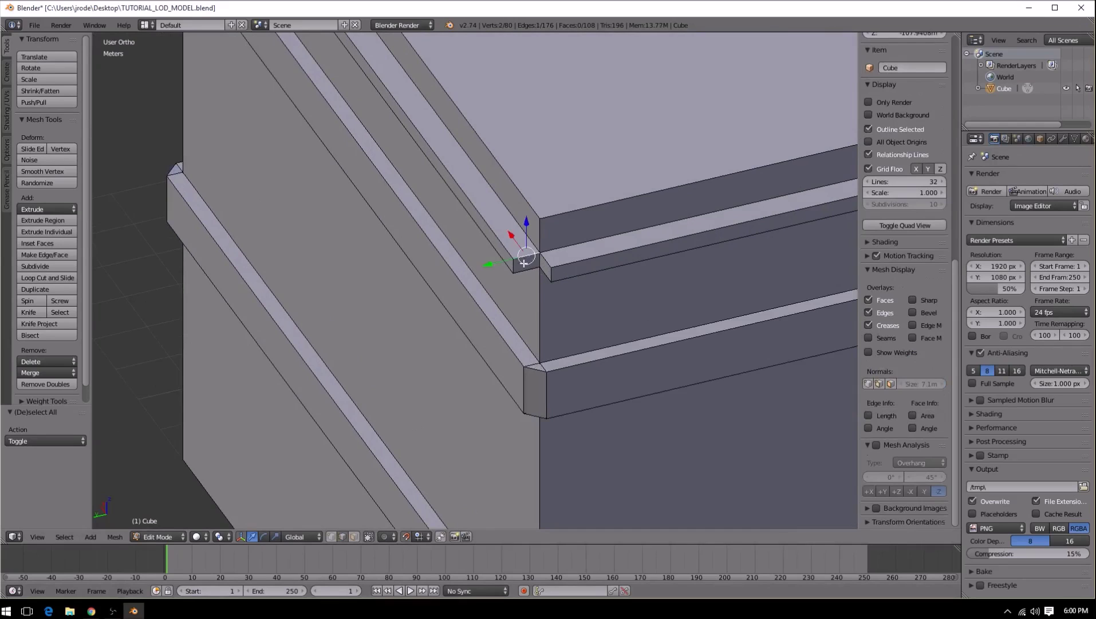
right_click(558, 277, "shift")
right_click(550, 276, "shift")
right_click(557, 279, "shift")
key("f")
key("a")
Step: Fill the triangular gaps on the top and underside of the third top band corner
right_click(547, 262)
right_click(533, 263, "shift")
right_click(528, 255, "shift")
key("f")
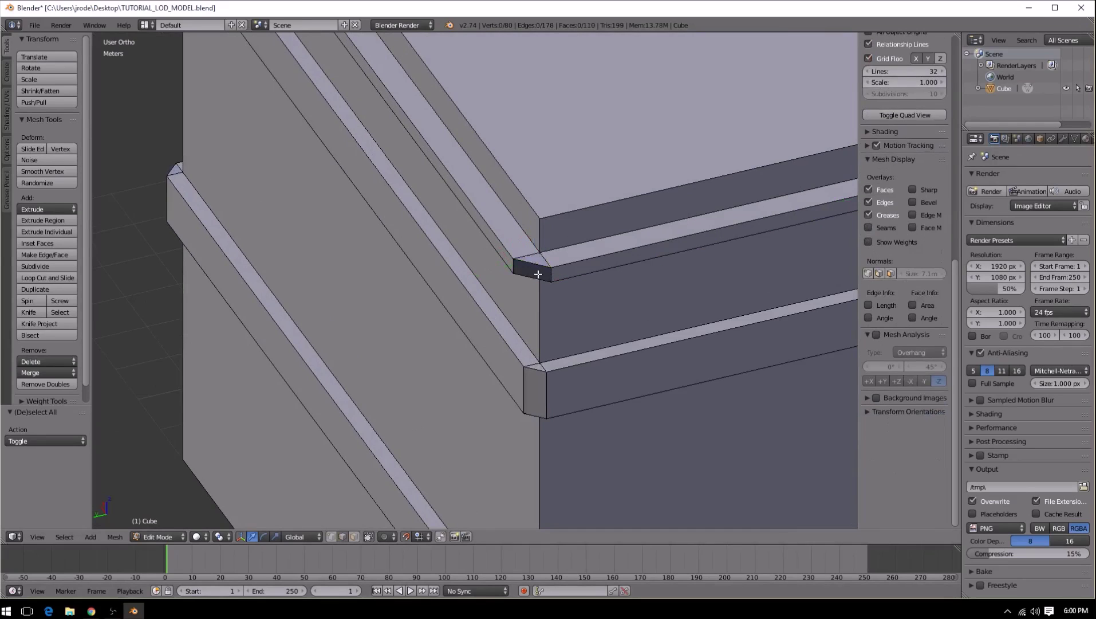
key("z")
right_click(527, 274)
key("f")
key("a")
key("z")
Step: Flip the normal of the dark outer face at the third corner
right_click(526, 270)
key("w")
left_click(526, 269)
key("a")
Step: Close the last open corner of the top band with an outer face and triangular faces on top and underside
middle_click_drag(398, 229, 540, 261)
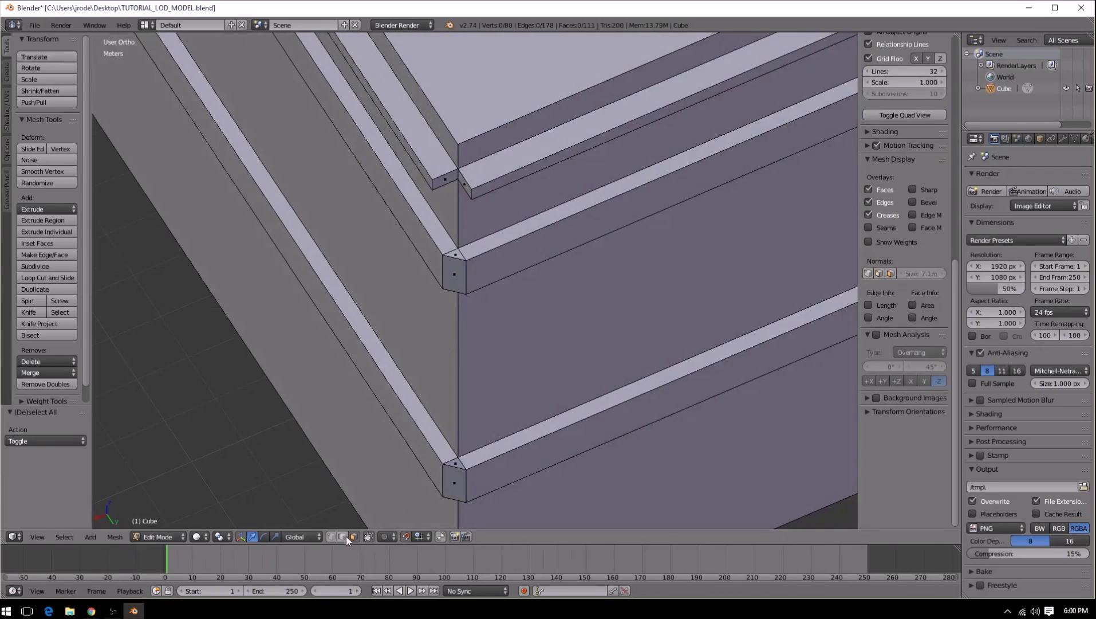
right_click(469, 180, "shift")
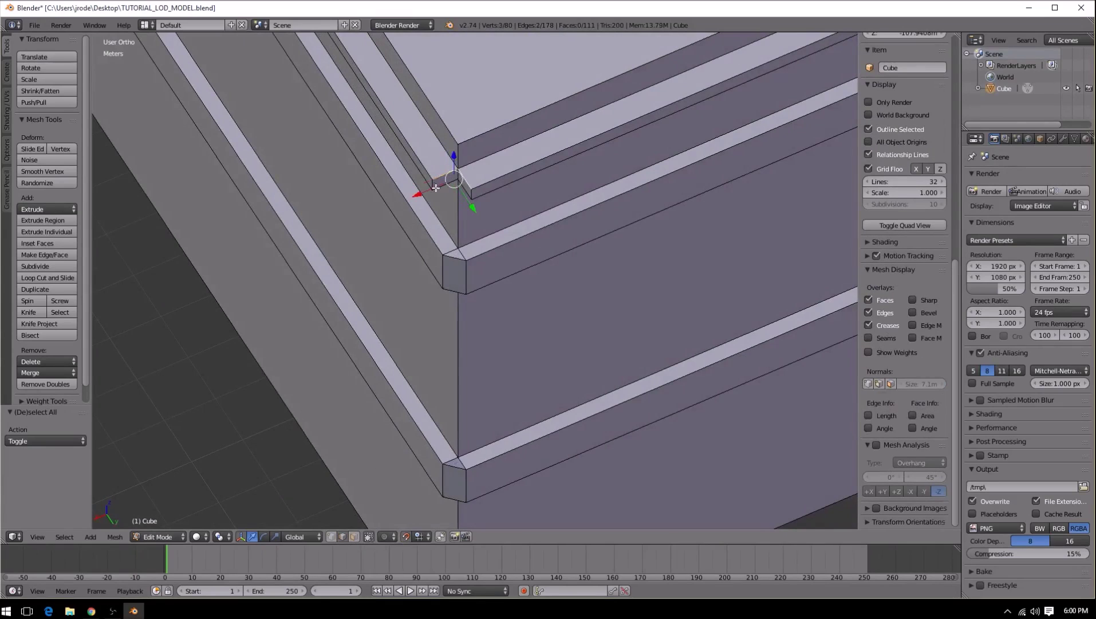
key("f")
key("z")
key("f")
right_click(466, 191, "shift")
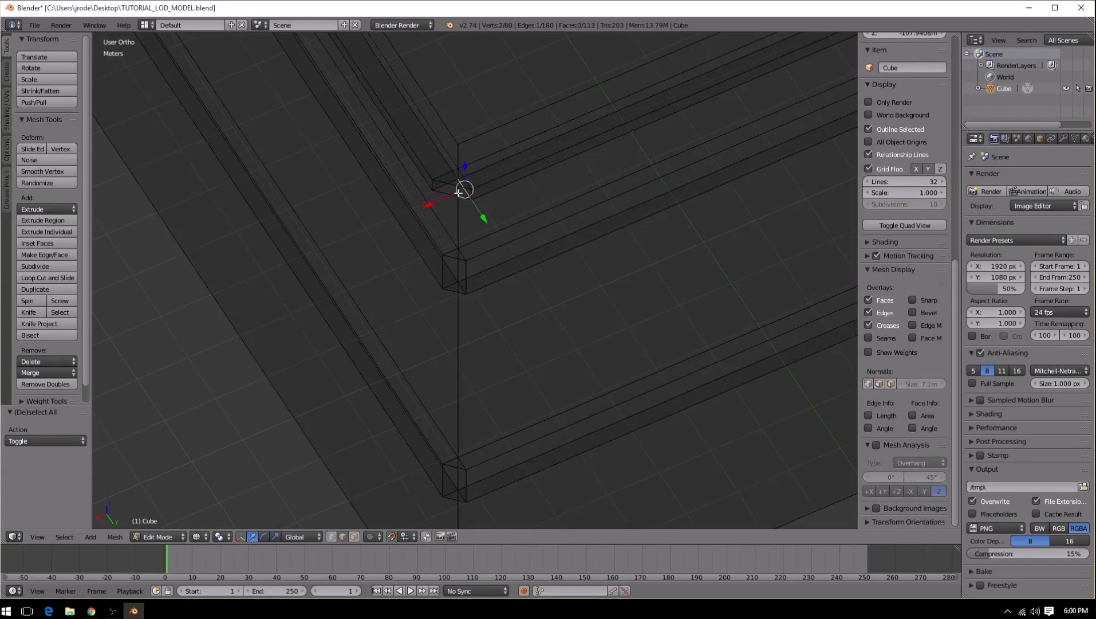
key("f")
key("a")
key("z")
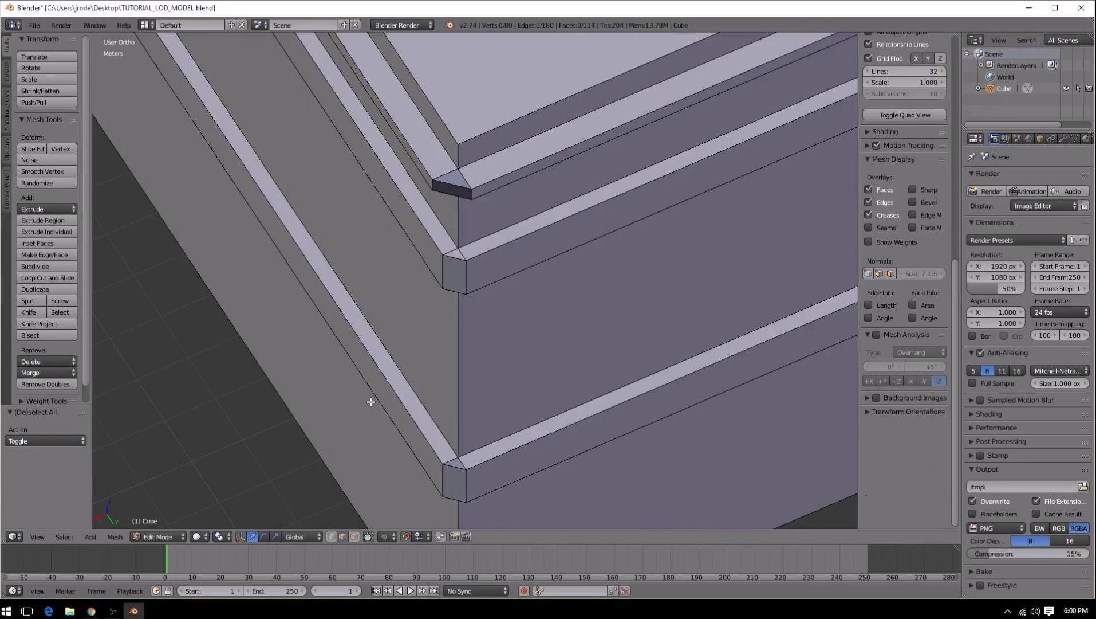
Step: In face selection, flip the normal of the dark outer face at the last corner
left_click(353, 536)
right_click(444, 185)
key("w")
left_click(445, 186)
key("a")
Step: Display the face normals, check their direction at the band corners around the block, and hide them again
middle_click_drag(373, 229, 453, 347)
left_click(890, 273)
middle_click_drag(630, 270, 440, 254)
middle_click_drag(265, 199, 297, 208)
scroll(296, 208, "down", 2)
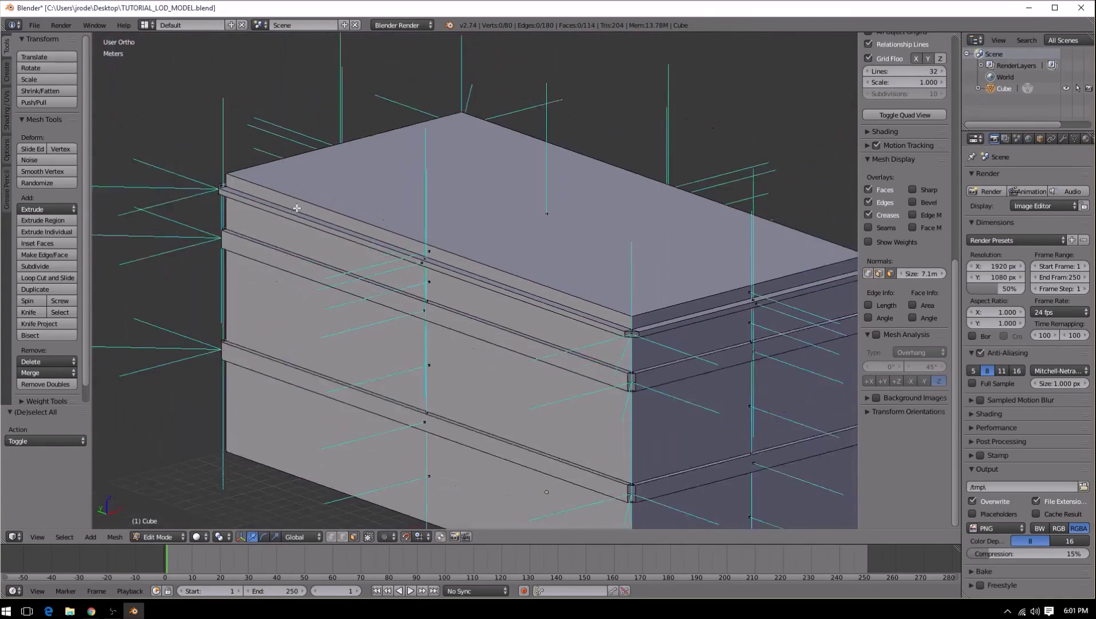
scroll(296, 208, "down", 1)
middle_click_drag(315, 245, 411, 264)
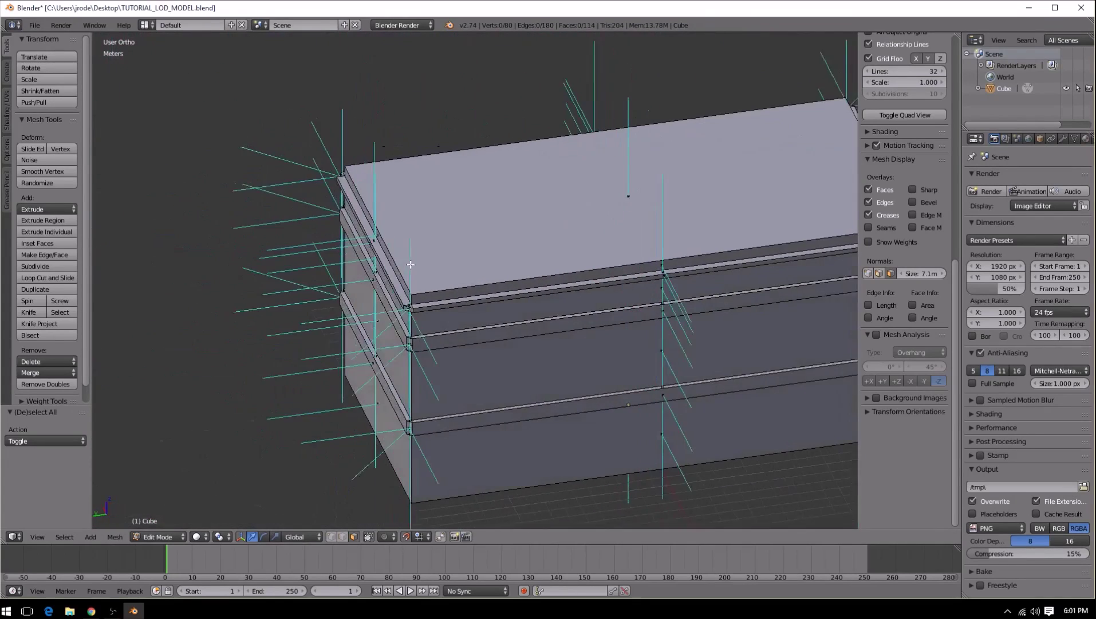
scroll(416, 308, "up", 4)
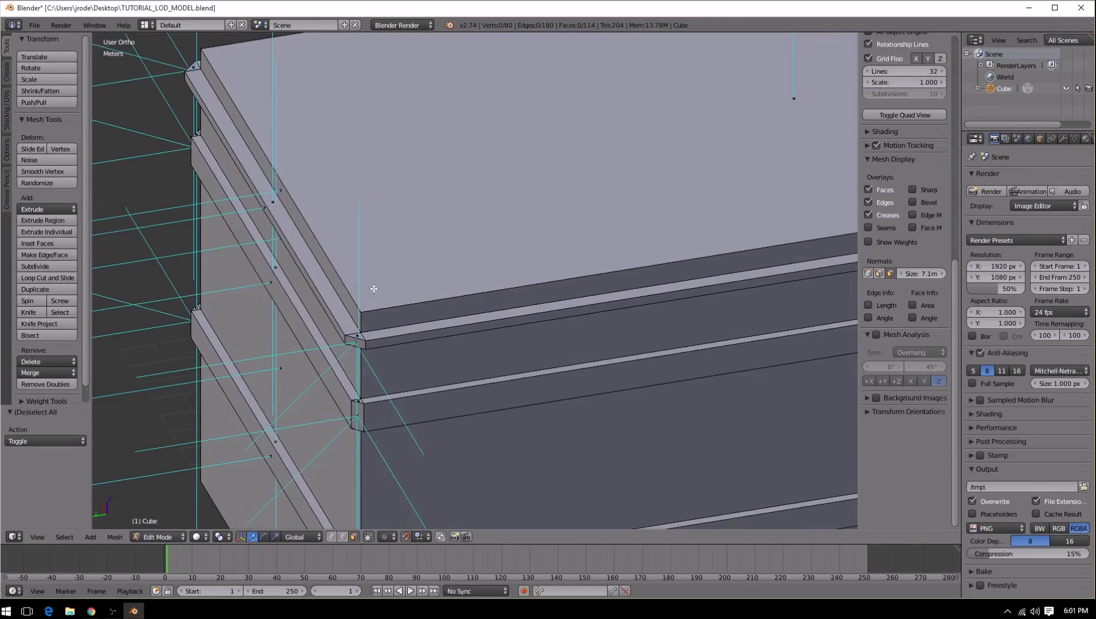
scroll(374, 289, "down", 1)
middle_click_drag(337, 262, 483, 250)
middle_click_drag(338, 180, 388, 239)
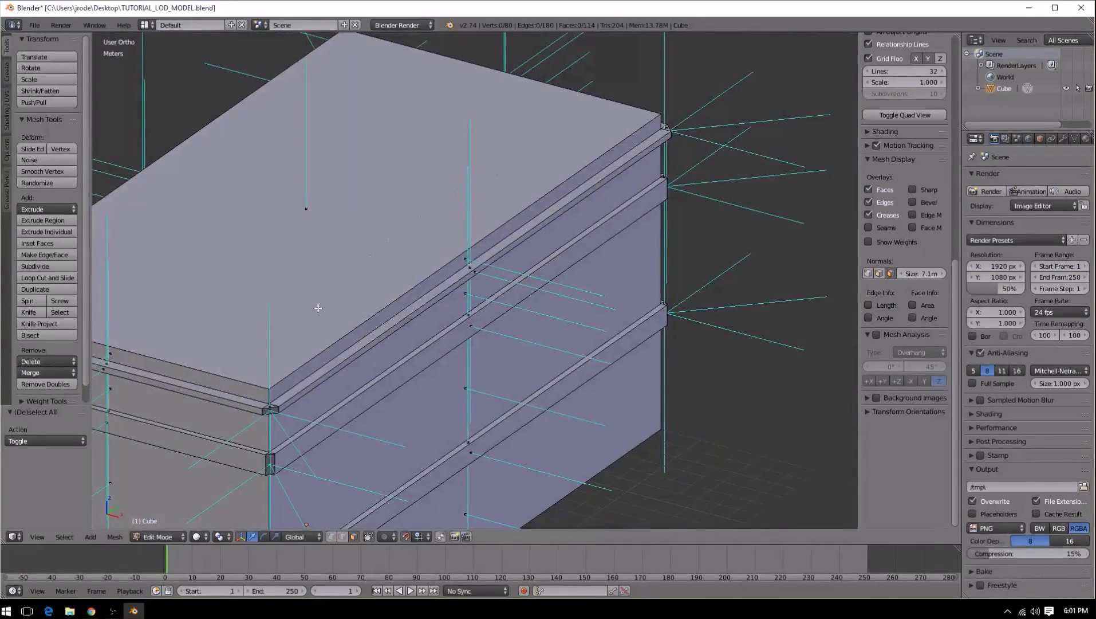
key("a")
scroll(414, 269, "down", 4)
key("a")
left_click(879, 273)
left_click(889, 273)
Step: Switch to Object Mode and inspect the banded block from several sides and distances
key("Tab")
middle_click_drag(614, 277, 339, 264)
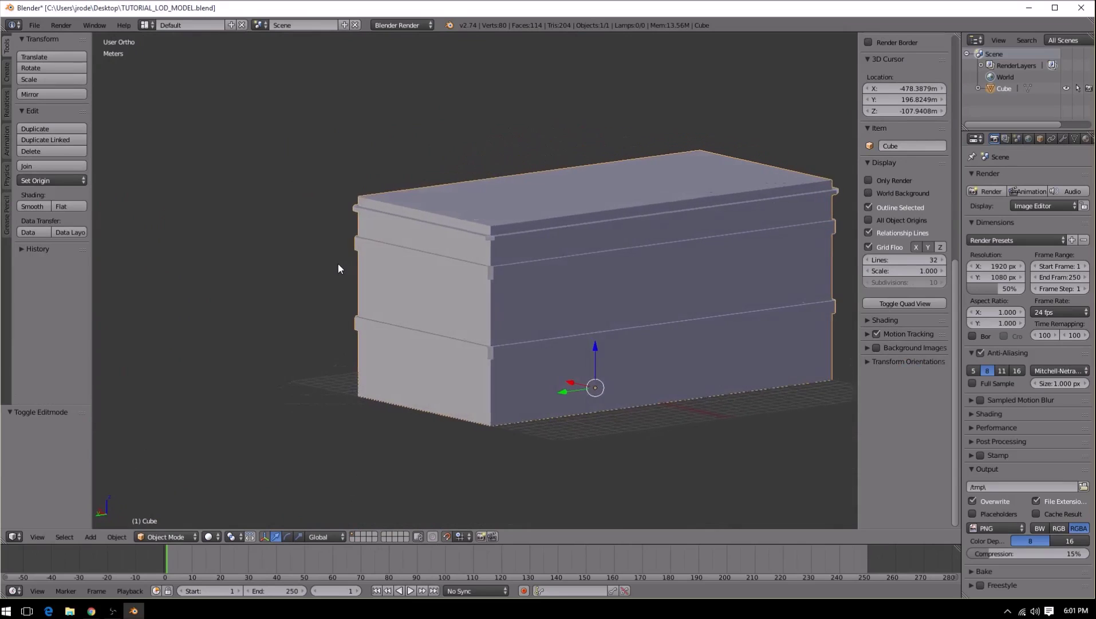
scroll(367, 280, "down", 3)
scroll(499, 323, "up", 5)
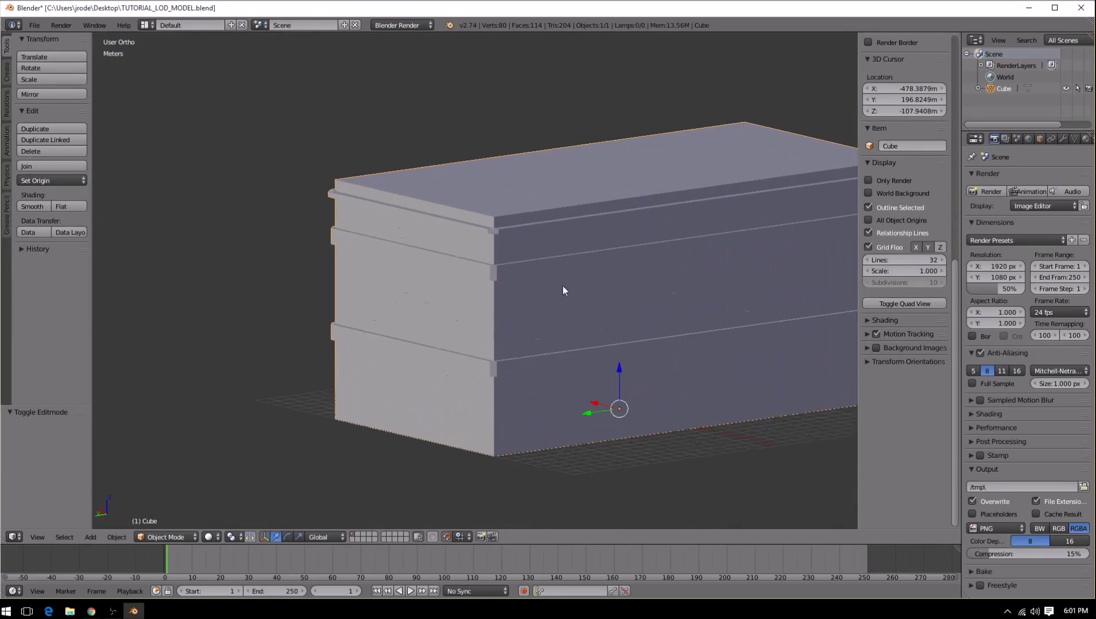
middle_click_drag(405, 316, 560, 349)
scroll(558, 349, "down", 3)
scroll(555, 350, "up", 2)
scroll(553, 356, "down", 4)
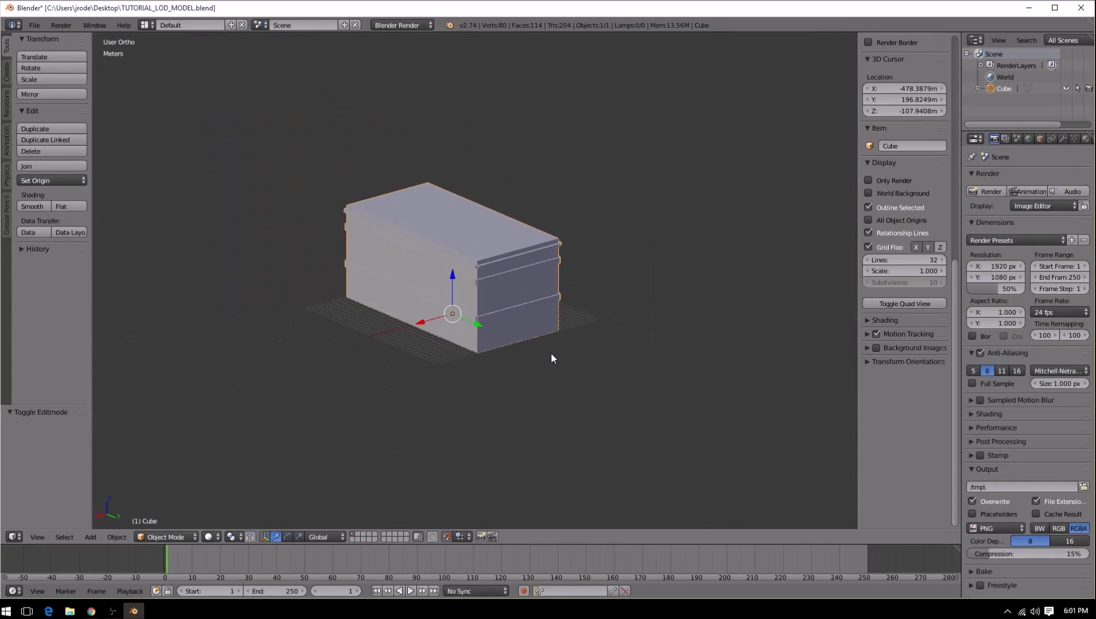
mouse_move(594, 323)
middle_mouse_down()
mouse_move(487, 311)
mouse_move(461, 327)
mouse_move(613, 336)
middle_mouse_up()
scroll(601, 340, "up", 4)
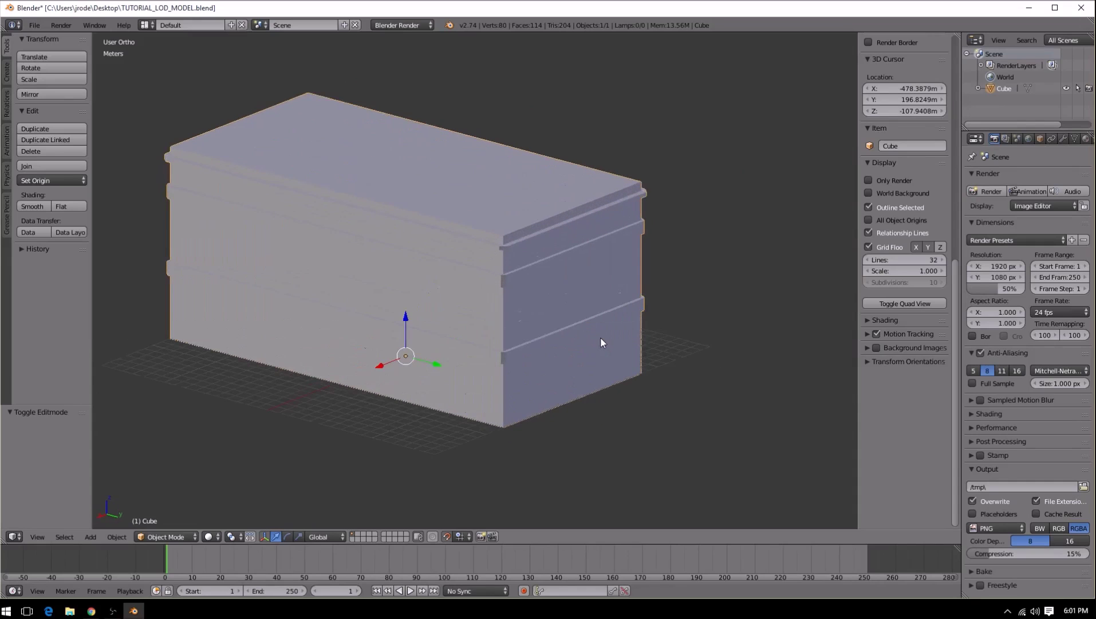
Step: Return to Edit Mode, select the block's roof face and center it in the top view
key("Tab")
middle_click_drag(665, 283, 420, 289)
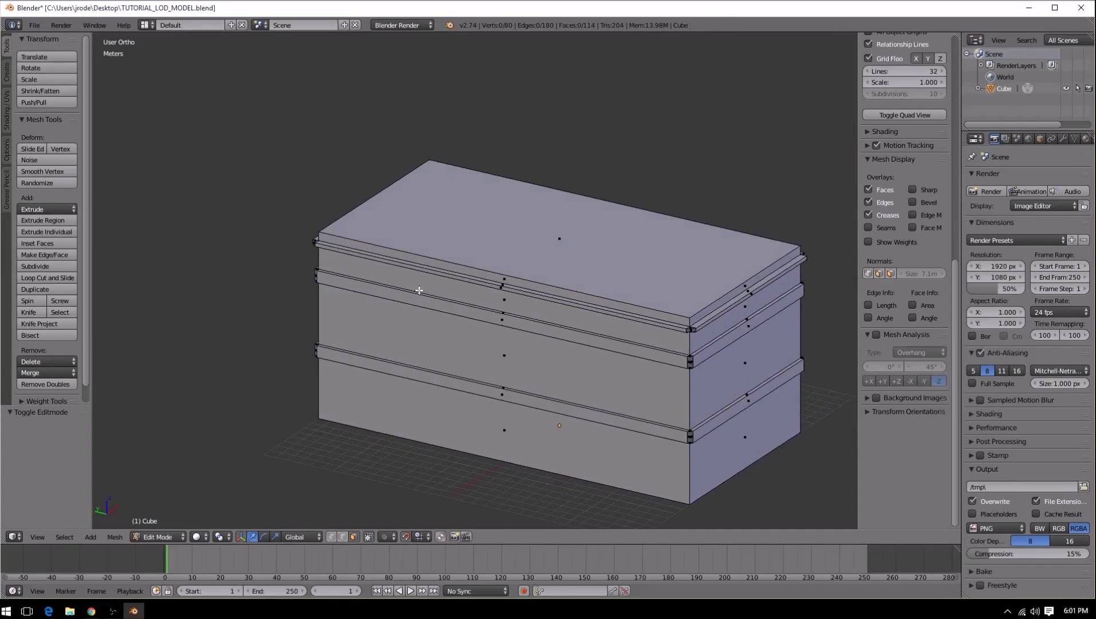
right_click(411, 242)
middle_click_drag(411, 242, 562, 327)
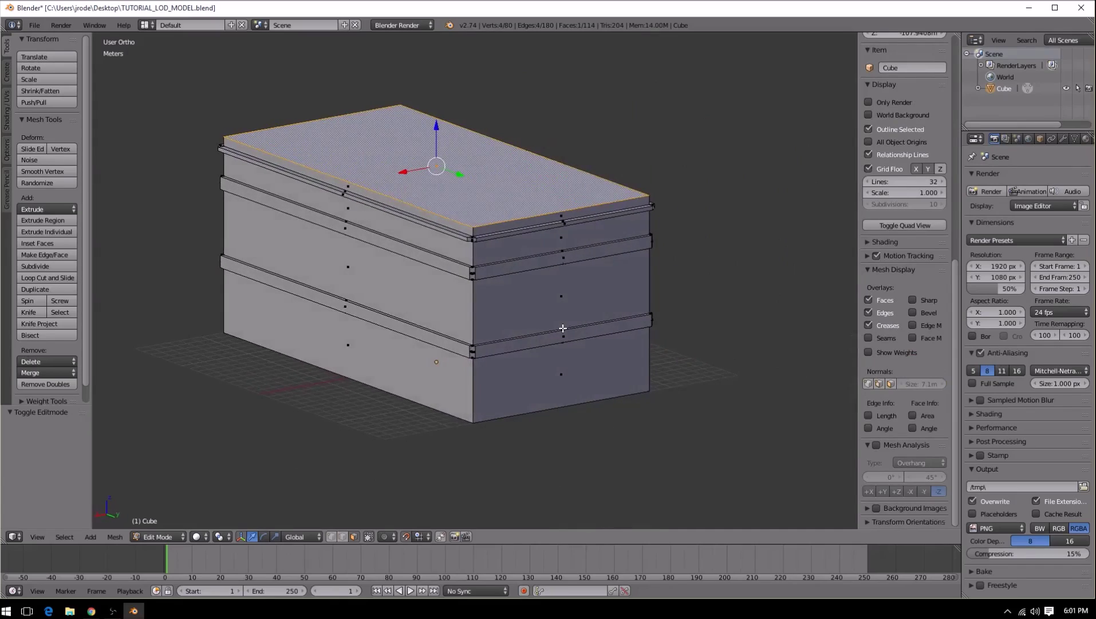
scroll(519, 325, "up", 2)
middle_click_drag(562, 218, 414, 301)
scroll(413, 302, "down", 2)
key("KP_7")
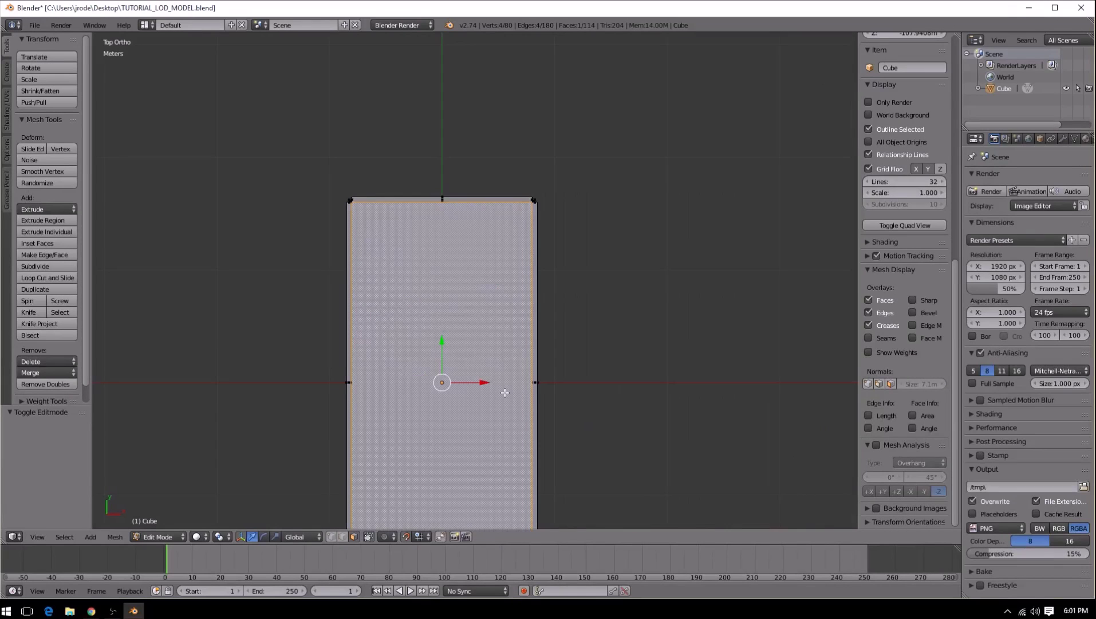
middle_click_drag(499, 393, 498, 281, "shift")
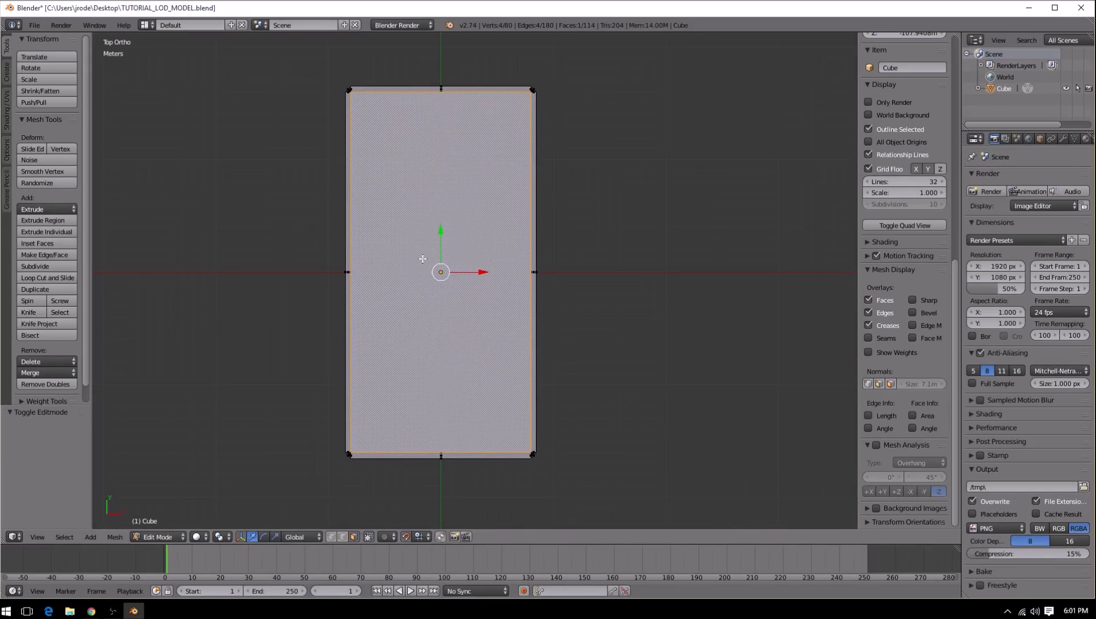
middle_click_drag(421, 360, 264, 250)
key("a")
key("z")
key("z")
right_click(597, 281)
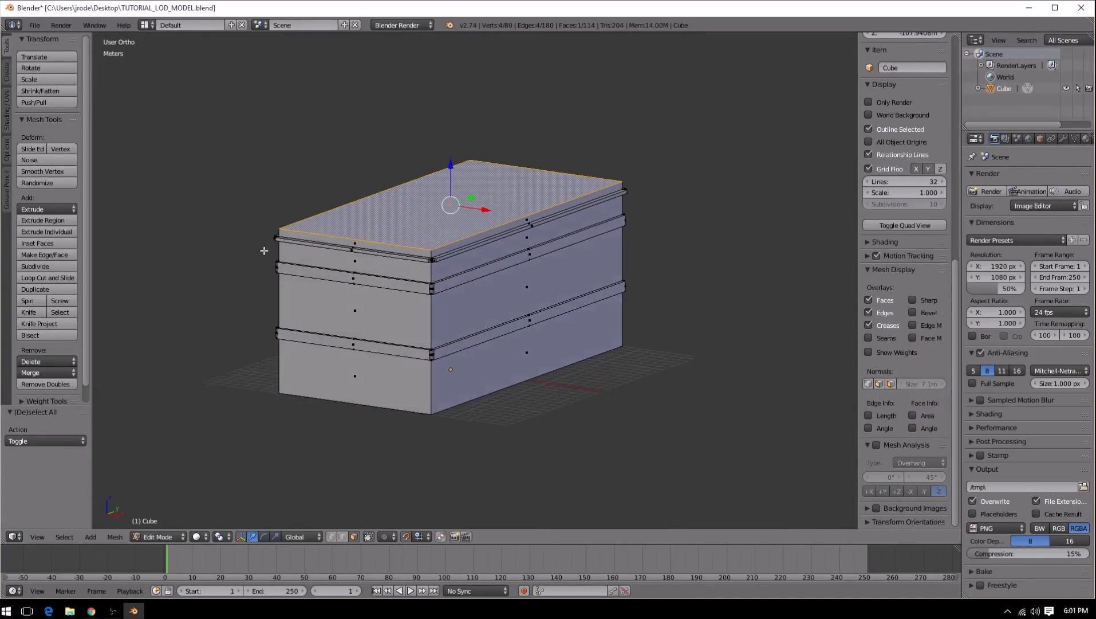
key("a")
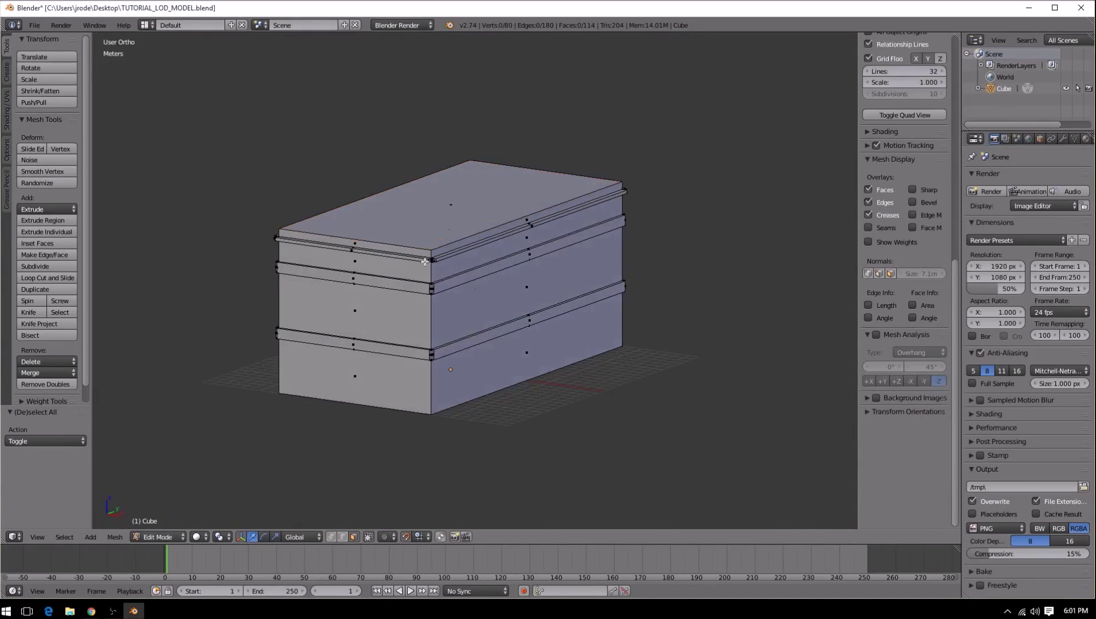
right_click(444, 226)
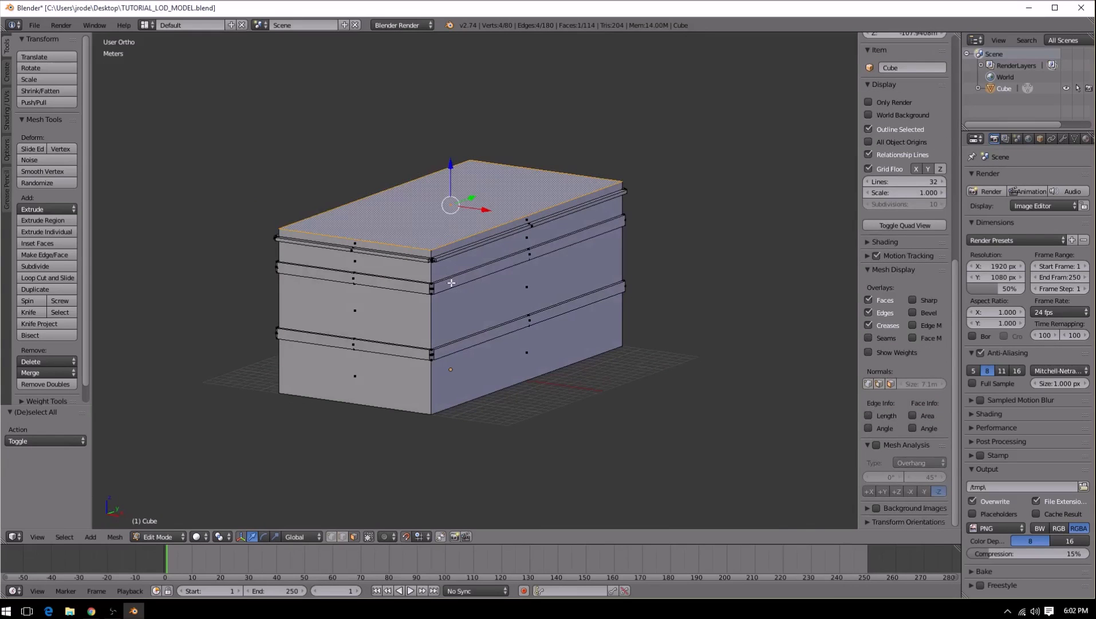
Step: Try to inset the roof face from the top view and undo the inset
key("KP_7")
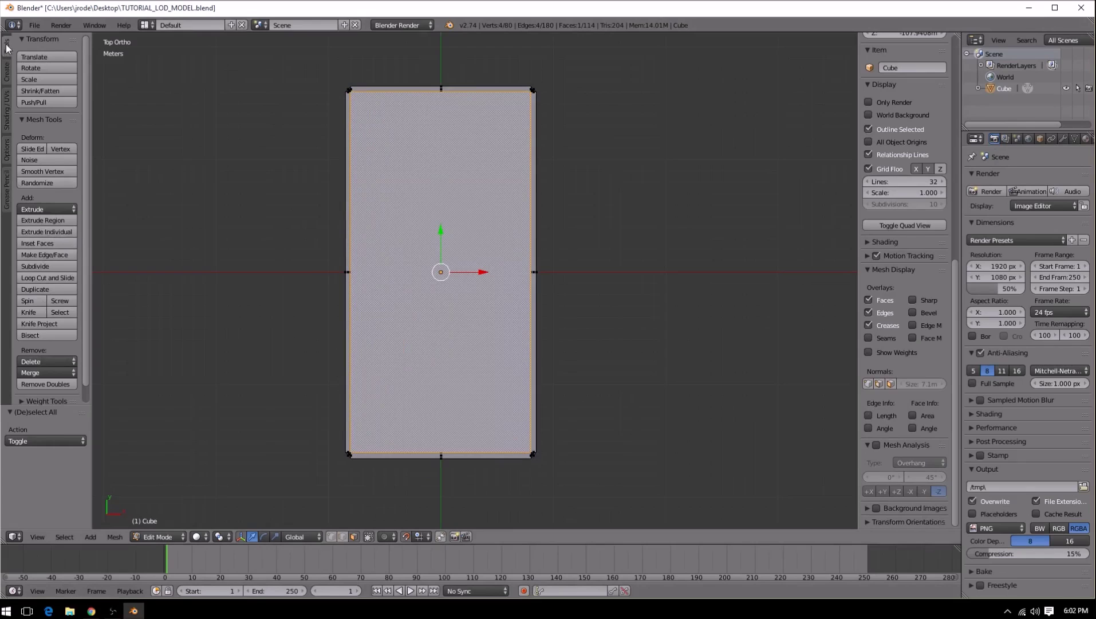
left_click(38, 242)
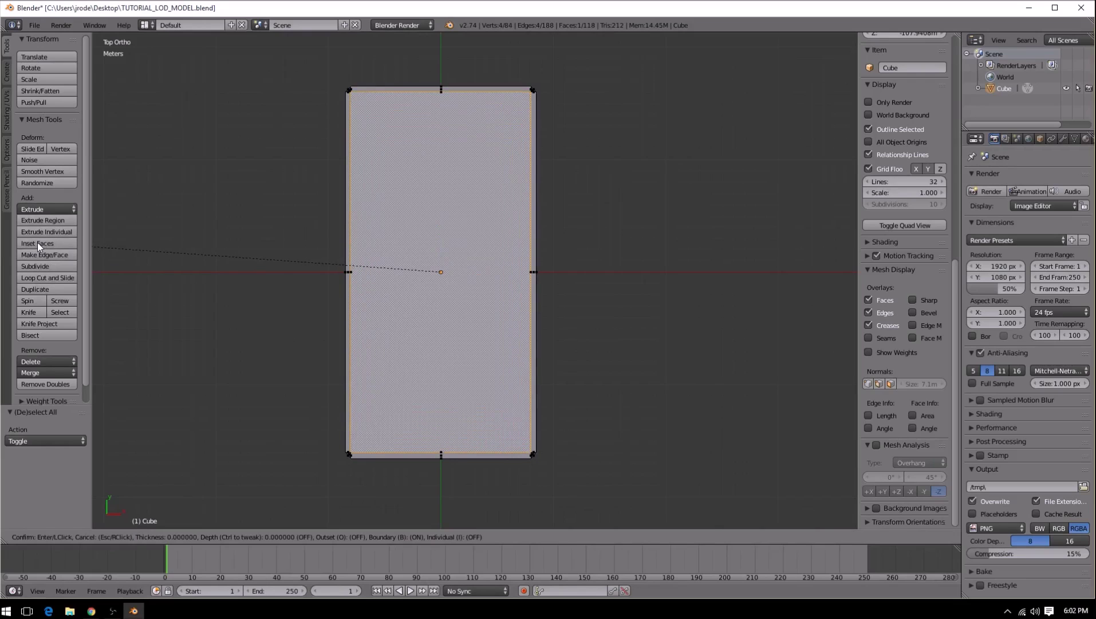
left_click(37, 243)
middle_click_drag(493, 298, 504, 239)
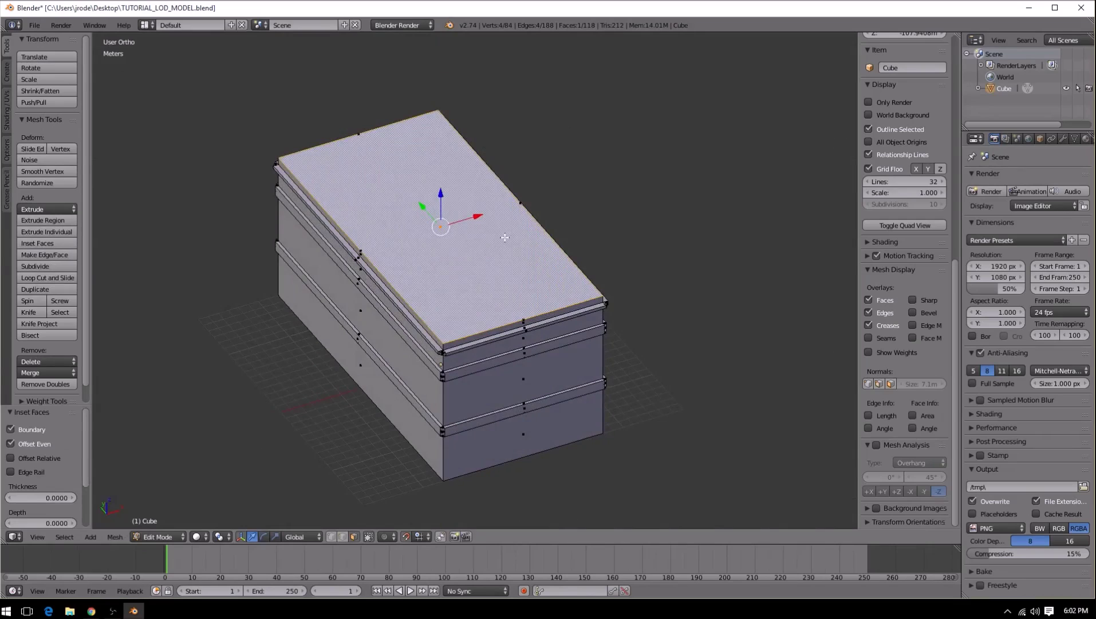
key("ctrl+z")
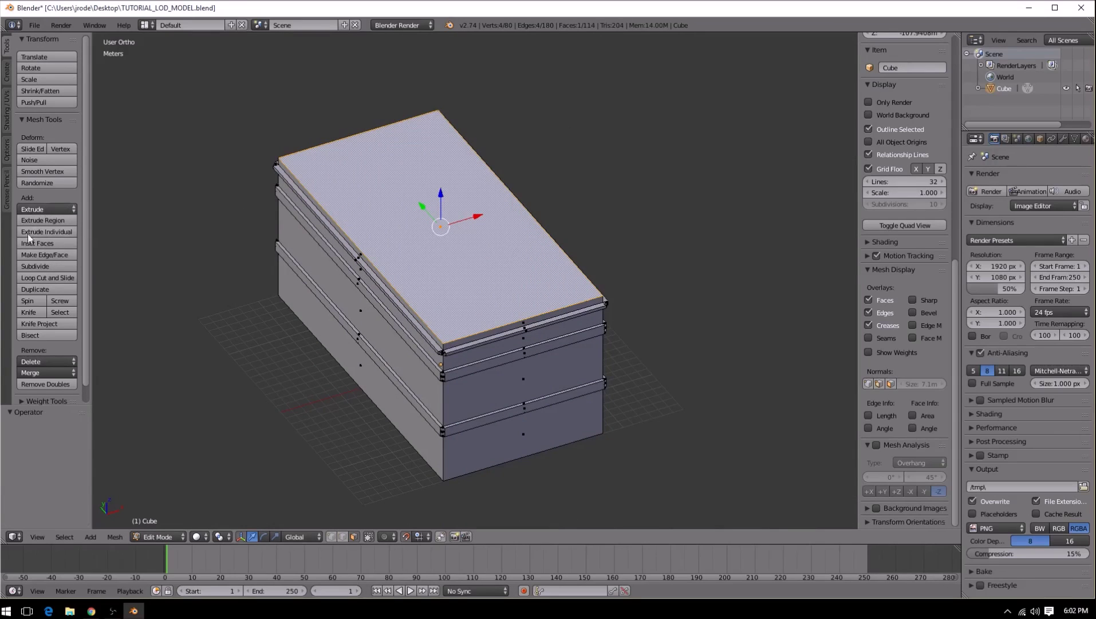
Step: Inset the roof face with a thickness of about 0.061 to leave a narrow rim around it
left_click(49, 242)
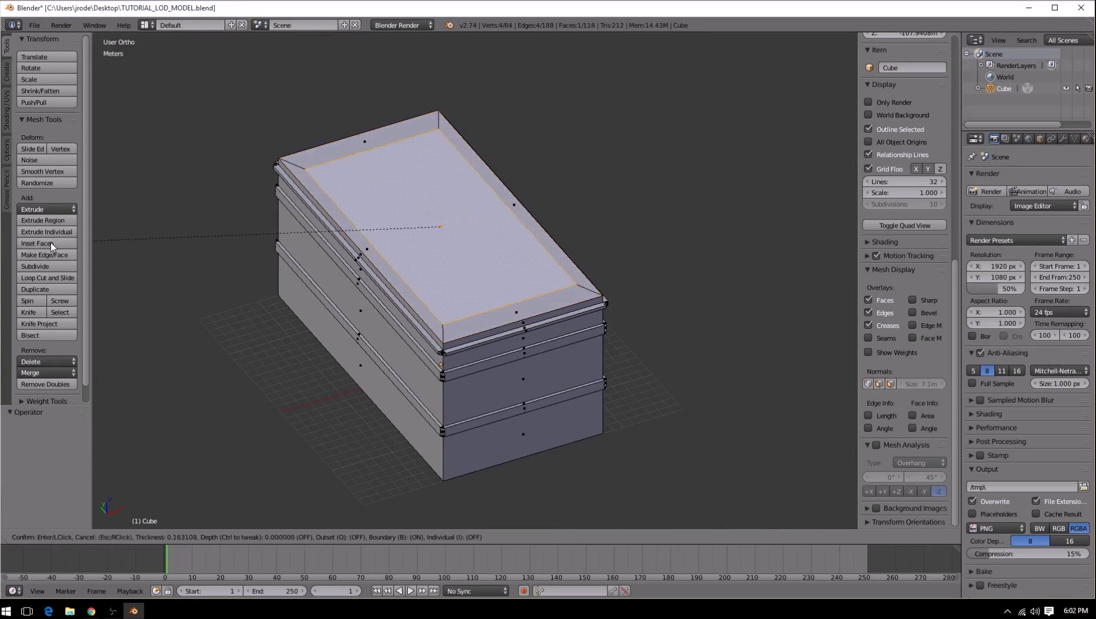
left_click(50, 242)
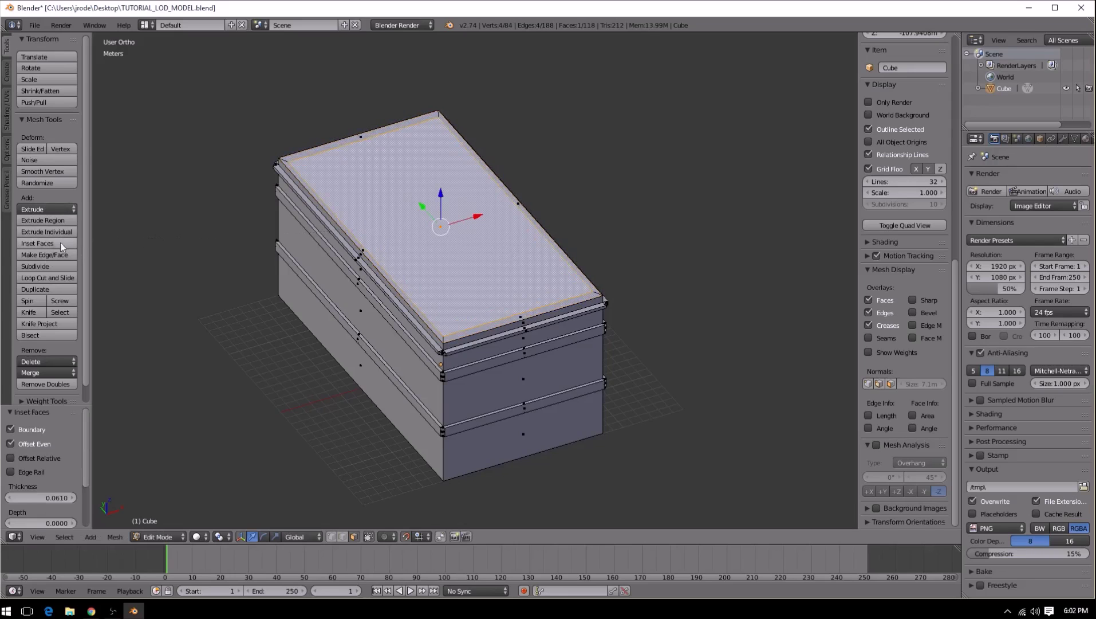
middle_click_drag(432, 299, 413, 310)
scroll(403, 314, "up", 4)
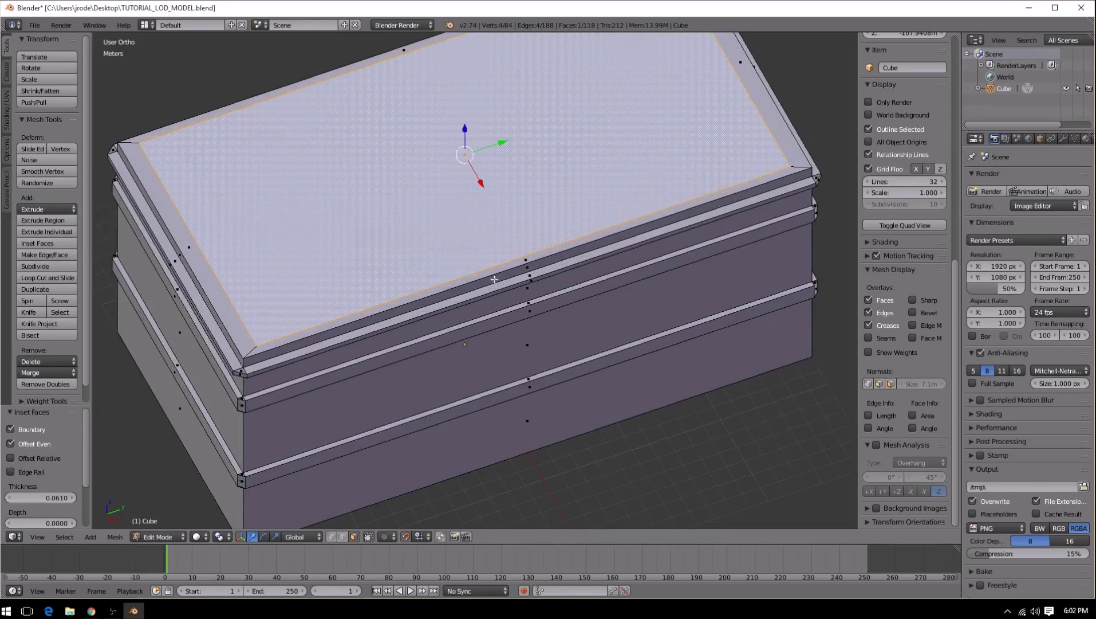
Step: Extrude the inset roof face 1 m downward to sink the roof below its rim
scroll(594, 89, "down", 3)
middle_click_drag(293, 213, 379, 190)
scroll(477, 260, "up", 3)
scroll(477, 260, "down", 3)
middle_click_drag(477, 260, 387, 192)
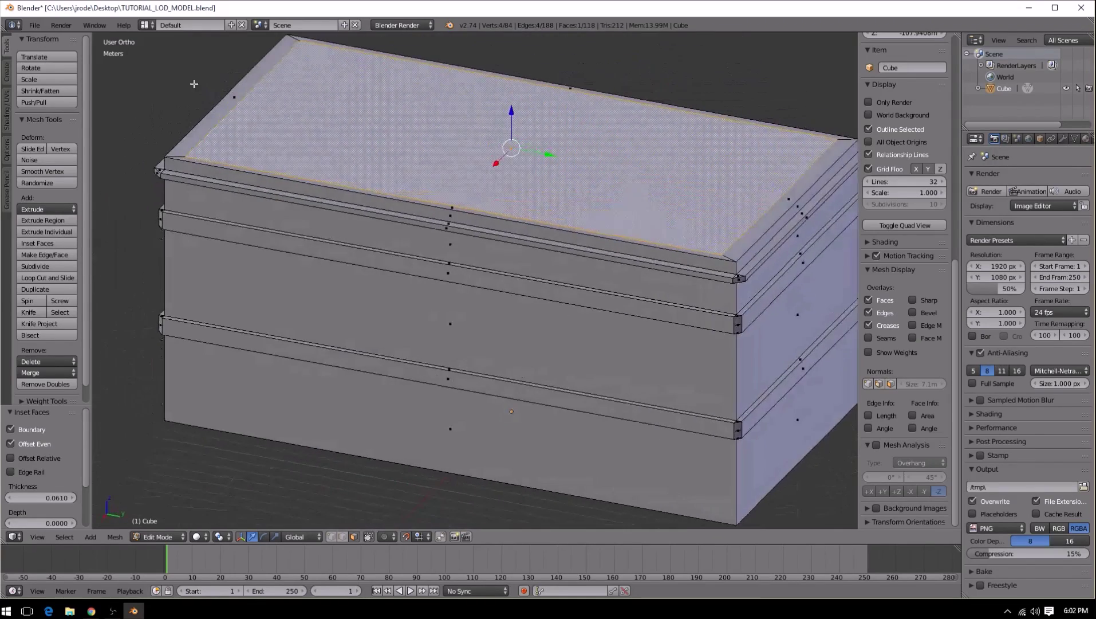
scroll(228, 147, "down", 2)
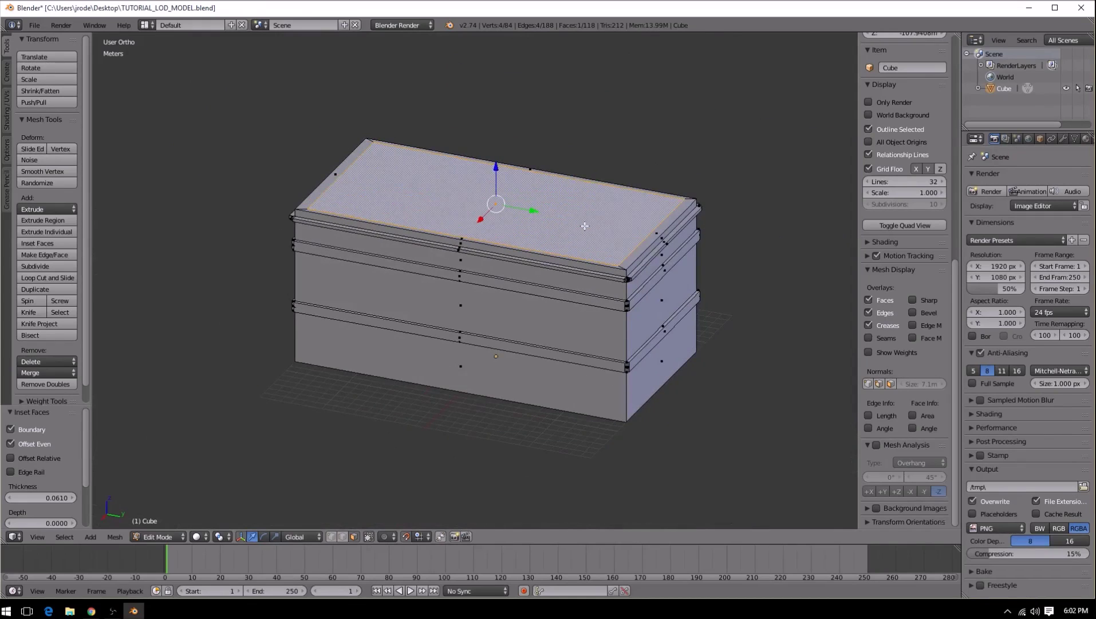
middle_click_drag(583, 281, 618, 241)
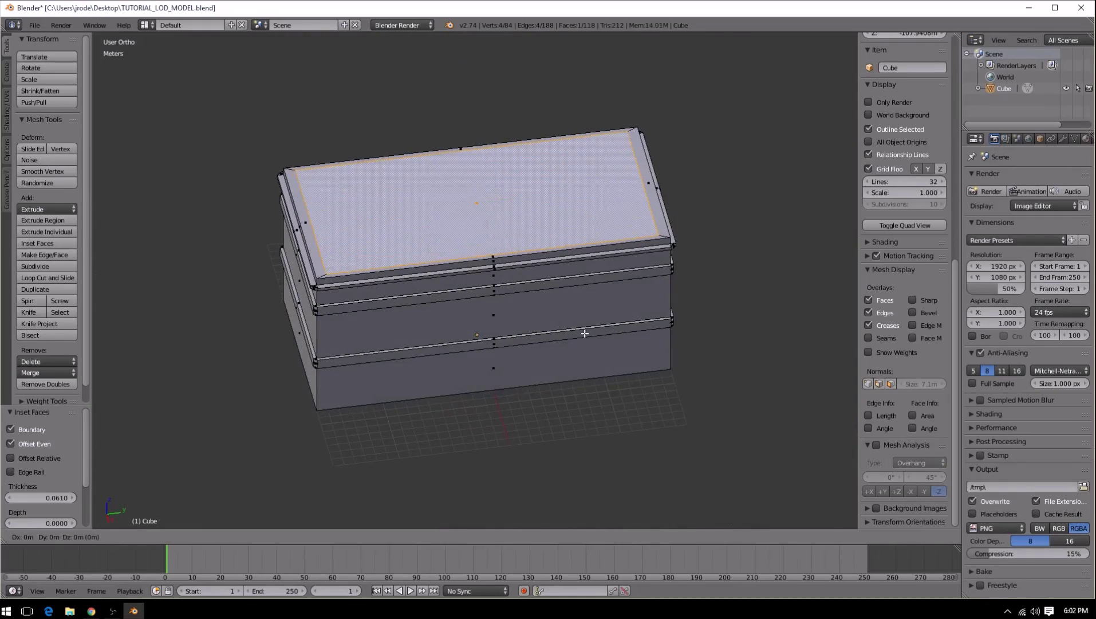
key("e")
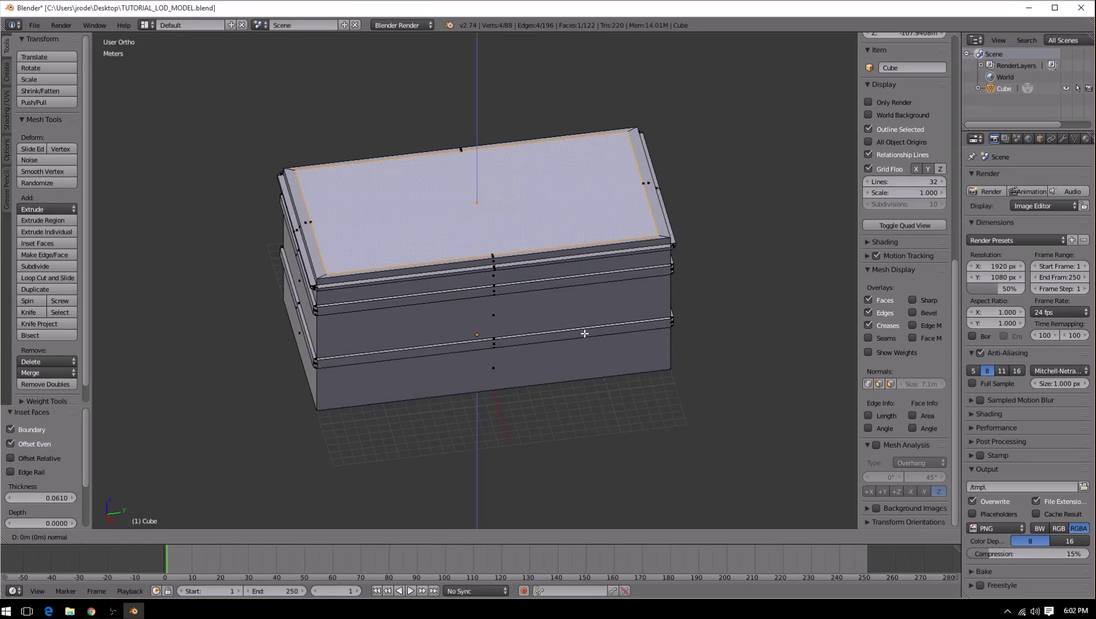
left_click(584, 342)
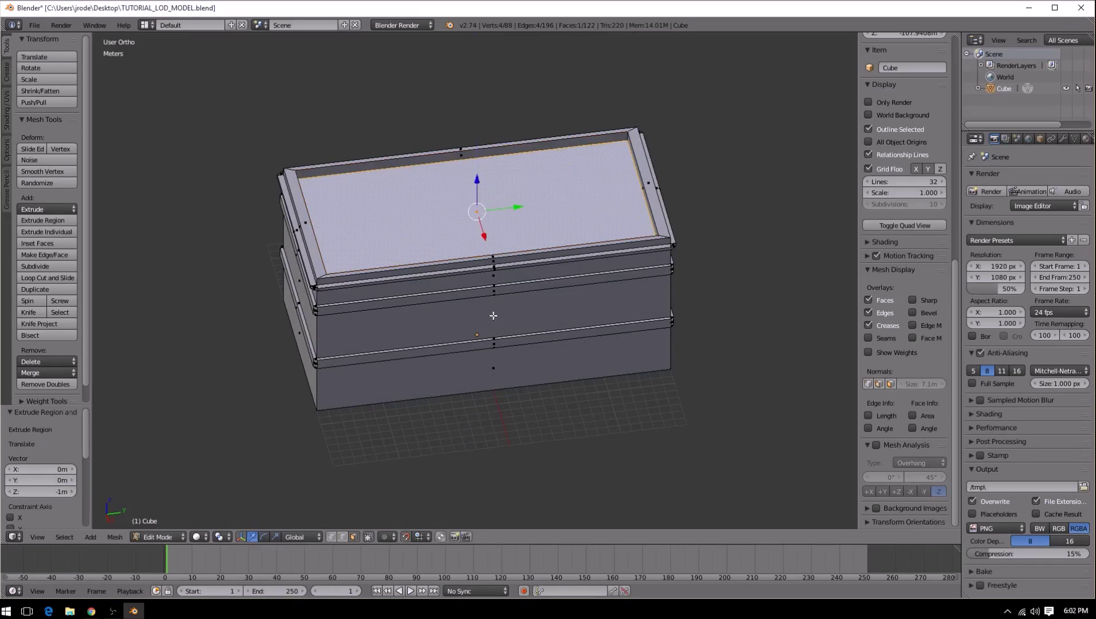
Step: Inspect the recessed roof in Object Mode from several sides and return to Edit Mode
middle_click_drag(472, 321, 607, 275)
key("Tab")
middle_click_drag(458, 268, 453, 203)
middle_click_drag(474, 257, 380, 308)
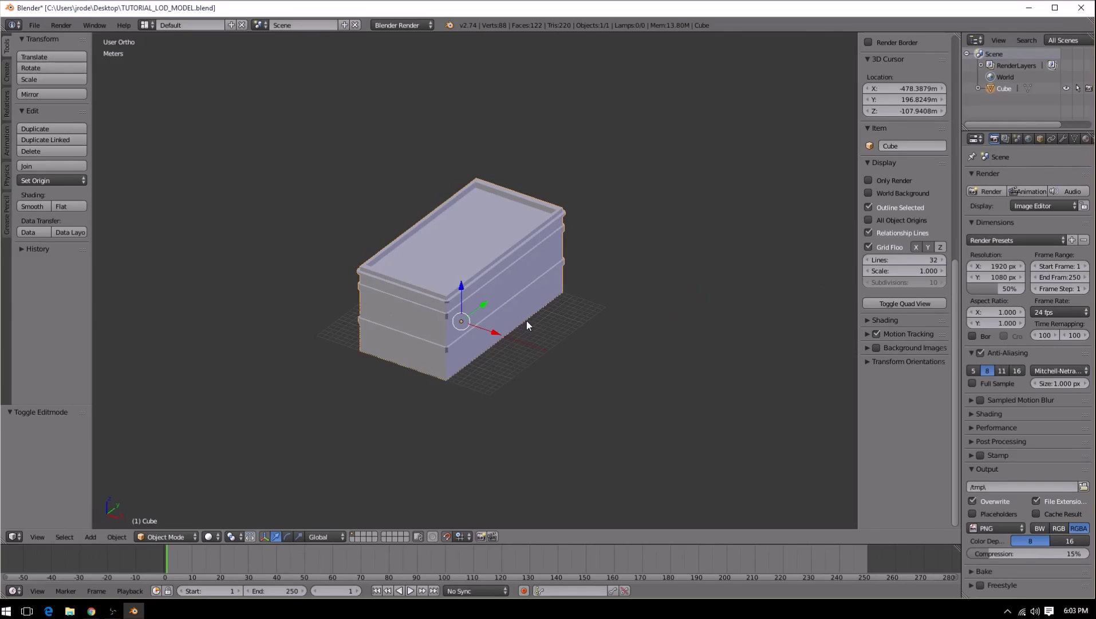
scroll(535, 361, "up", 3)
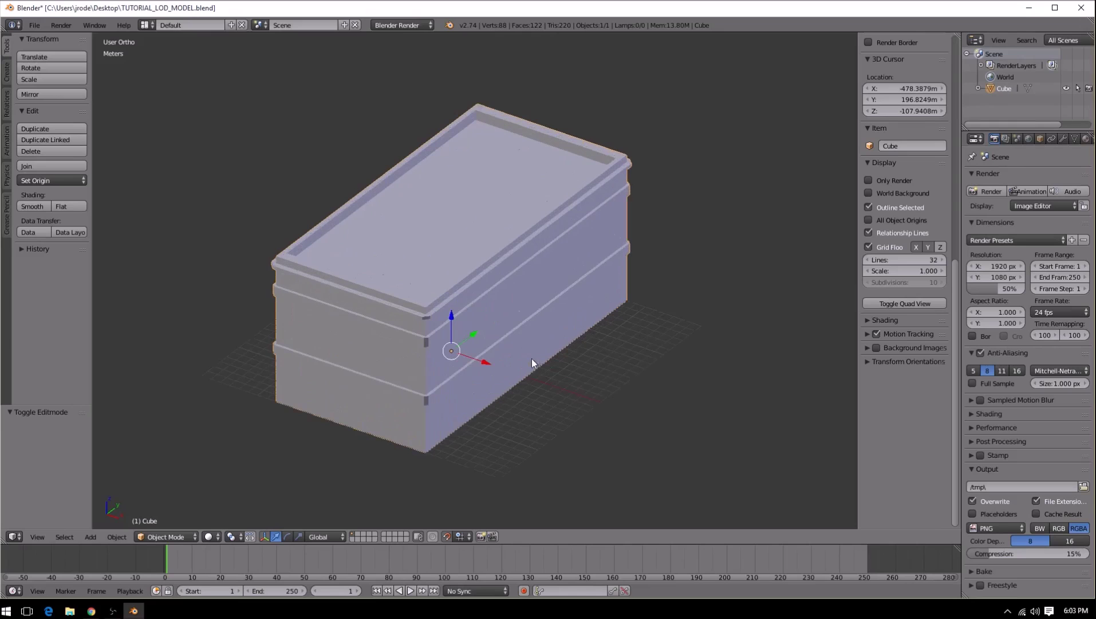
mouse_move(503, 381)
middle_mouse_down()
mouse_move(548, 356)
mouse_move(467, 364)
mouse_move(479, 386)
mouse_move(521, 383)
middle_mouse_up()
key("Tab")
key("Tab")
key("Tab")
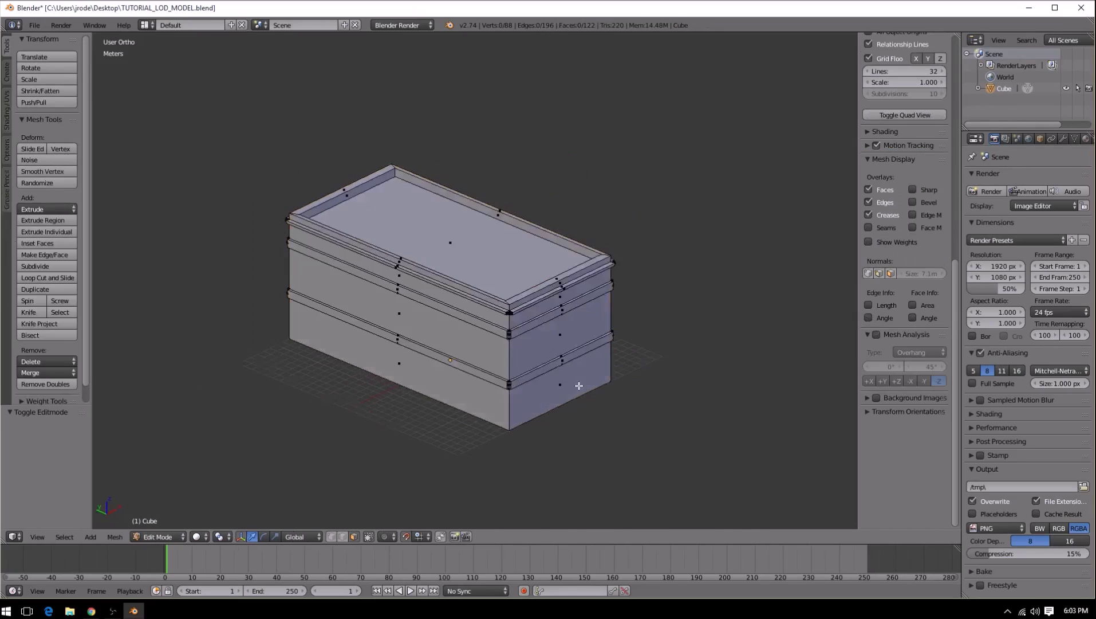
Step: Turn on the display of face normals for the block
scroll(580, 402, "up", 3)
left_click(891, 274)
middle_click_drag(665, 410, 580, 367)
middle_click_drag(301, 268, 433, 385)
Step: Select a single face on the block, flip its normal and flip it back
scroll(500, 474, "up", 5)
right_click(541, 470)
key("w")
key("f")
key("w")
key("f")
key("a")
Step: Examine the normal directions around the block, comparing Object Mode and Edit Mode
scroll(621, 449, "down", 5)
middle_click_drag(619, 381, 251, 362)
key("a")
key("a")
key("Tab")
middle_click_drag(457, 298, 559, 277)
key("Tab")
middle_click_drag(475, 298, 570, 296)
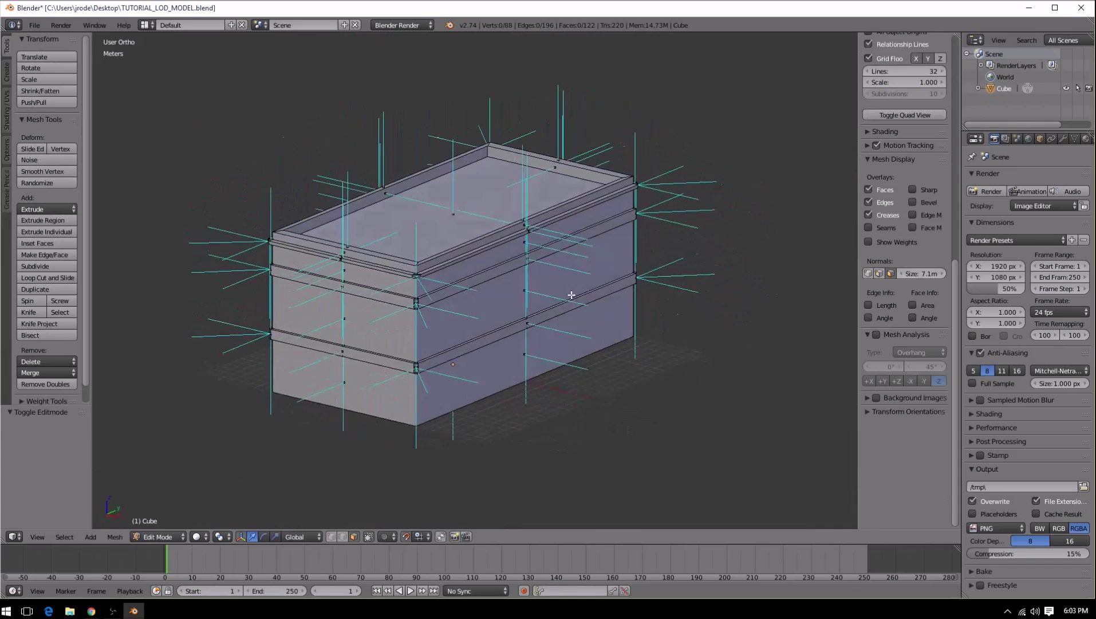
Step: Bring up the shading and UV tools and examine the roof rim and band corners up close
left_click(7, 106)
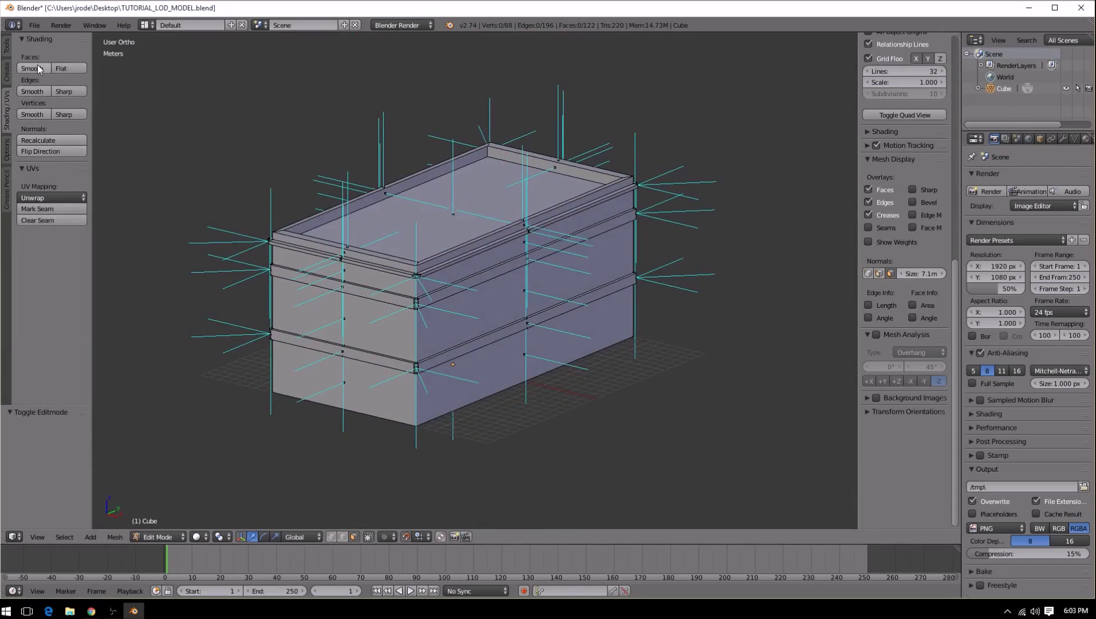
key("a")
key("a")
scroll(394, 357, "up", 3)
middle_click_drag(394, 358, 428, 338)
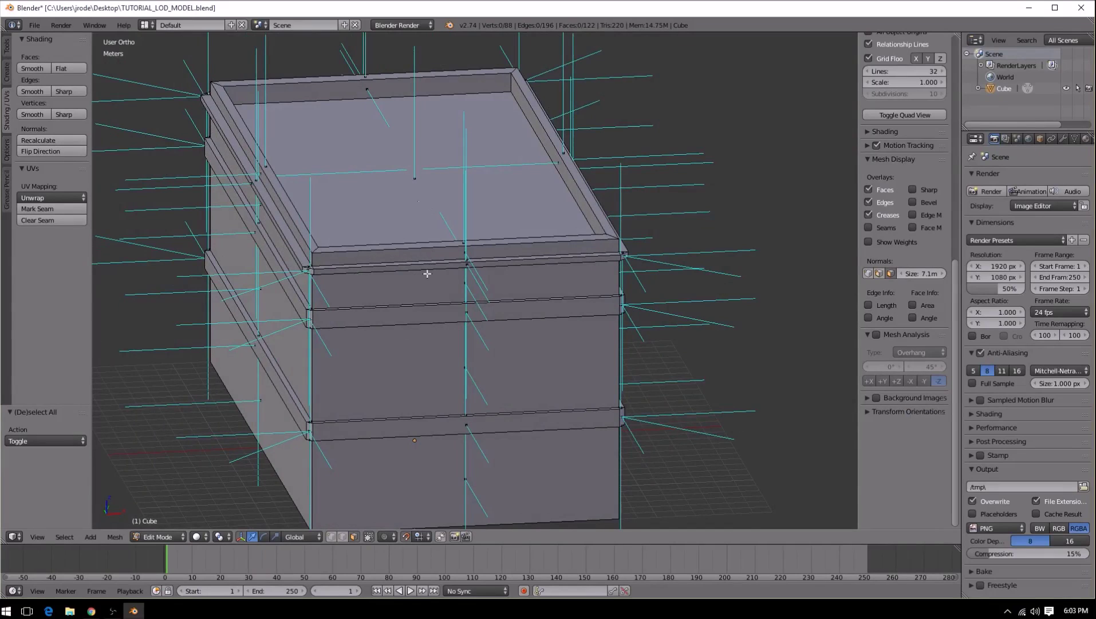
middle_click_drag(331, 310, 384, 326)
scroll(385, 327, "down", 3)
scroll(546, 385, "up", 5)
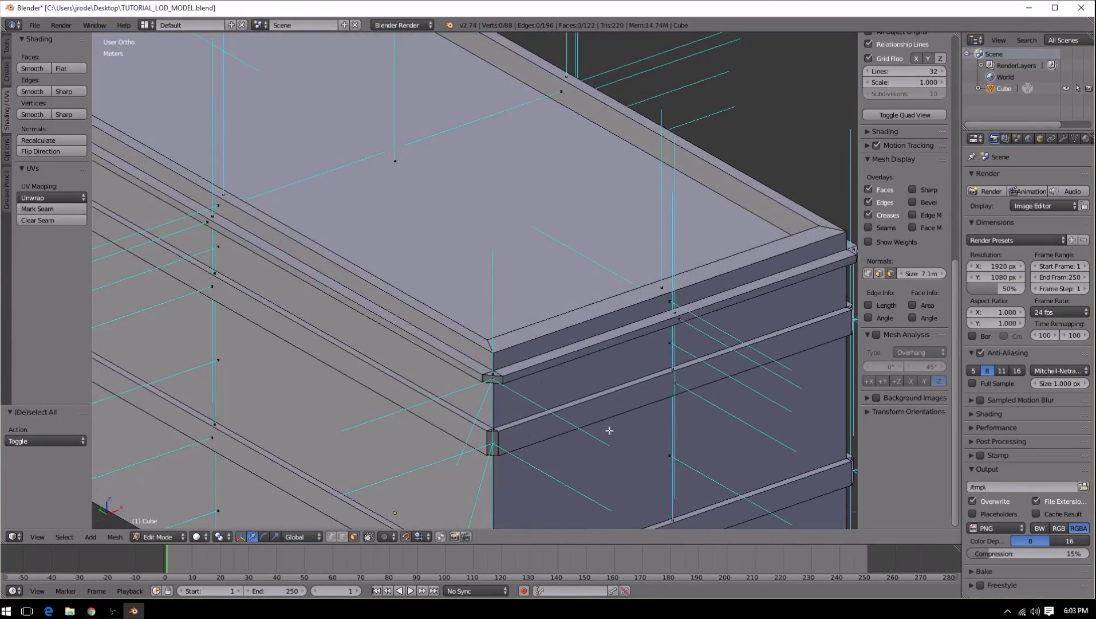
scroll(543, 403, "down", 4)
scroll(544, 404, "up", 4)
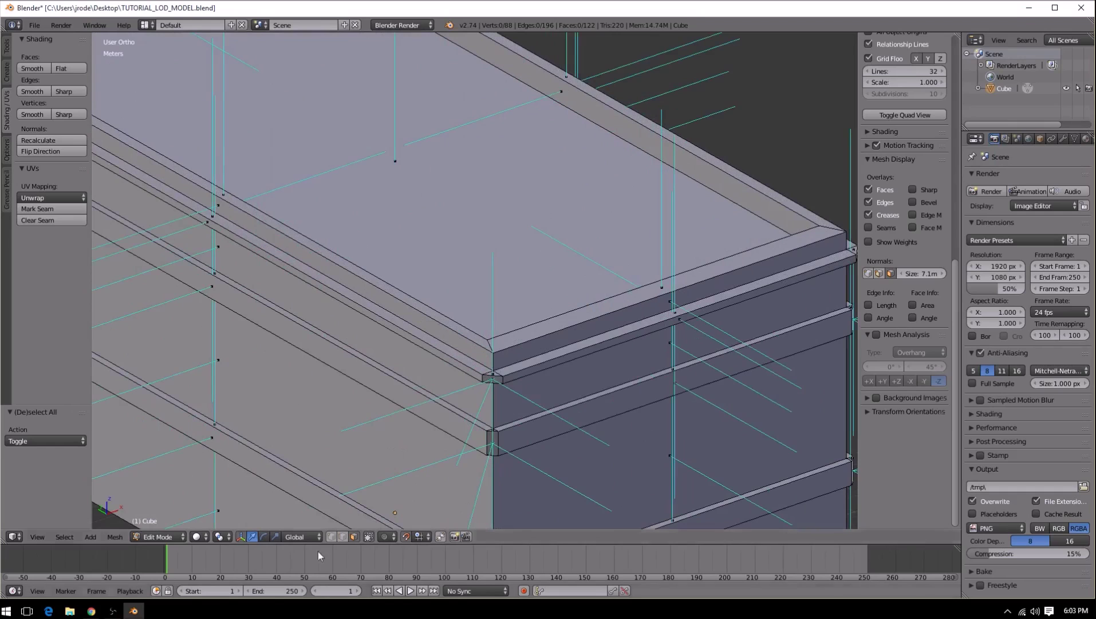
Step: Select the outer side and corner faces of the two upper bands around the first corners of the block
right_click(381, 377)
right_click(495, 442, "shift")
right_click(544, 427, "shift")
middle_click_drag(729, 399, 614, 400)
right_click(338, 337, "shift")
right_click(325, 335, "shift")
right_click(298, 330, "shift")
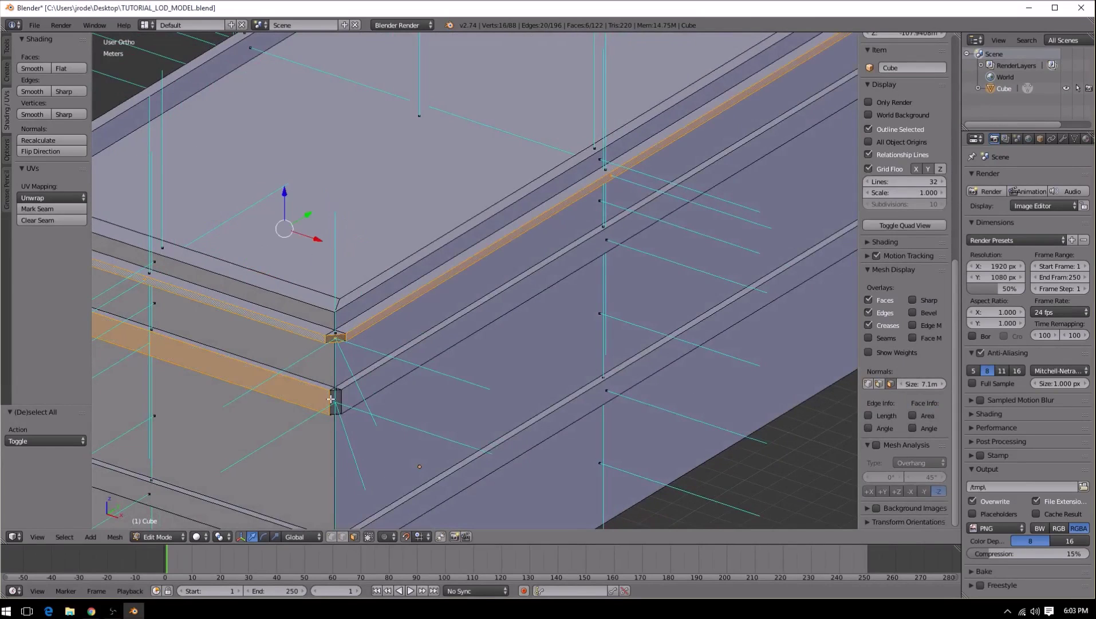
right_click(336, 402, "shift")
right_click(357, 394, "shift")
Step: Add the remaining outer side and corner faces of the two upper bands to the selection
middle_click_drag(247, 375, 360, 380)
right_click(552, 397, "shift")
right_click(538, 396, "shift")
middle_click_drag(448, 397, 539, 377)
right_click(549, 352, "shift")
right_click(533, 350, "shift")
right_click(551, 280, "shift")
right_click(524, 280, "shift")
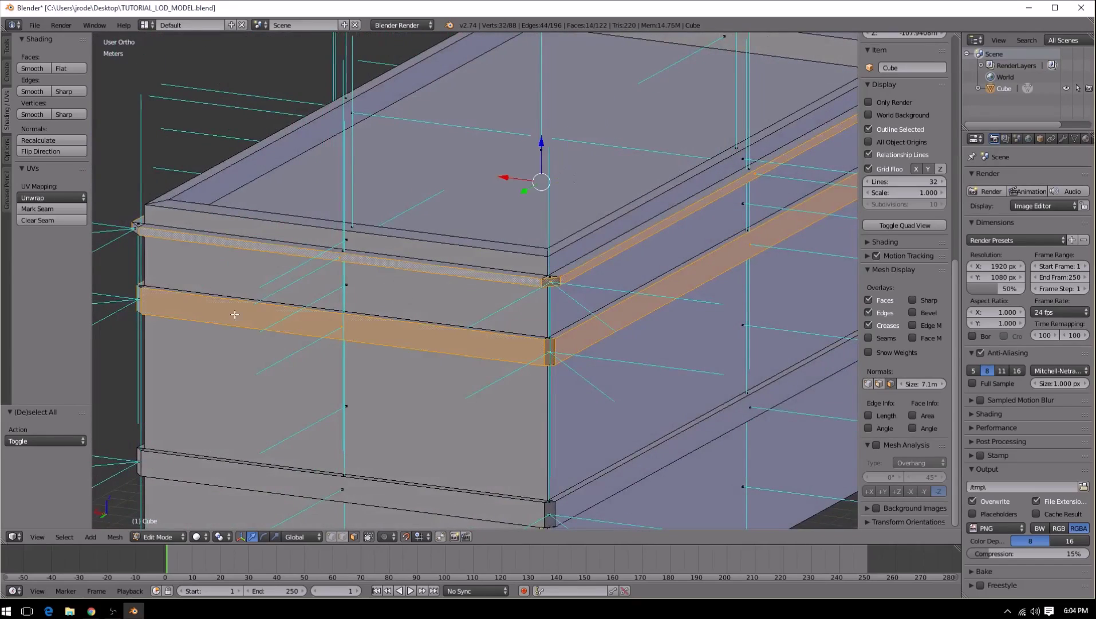
scroll(264, 309, "up", 3)
right_click(709, 341, "shift")
right_click(706, 269, "shift")
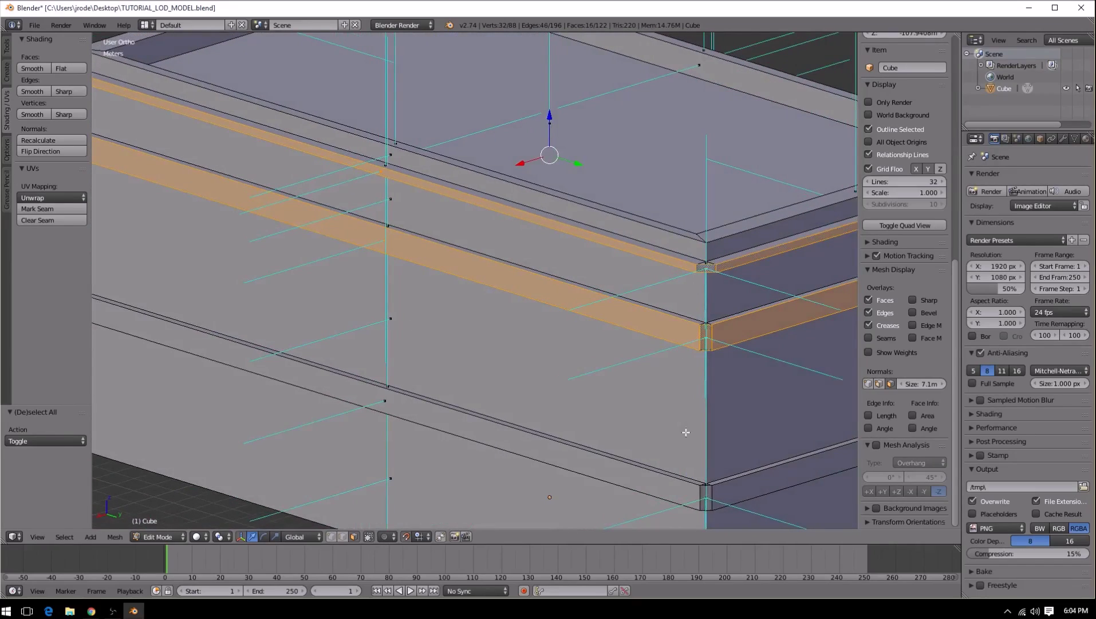
Step: Add all outer side and corner faces of the lowest band to the selection
right_click(705, 494, "shift")
right_click(726, 490, "shift")
right_click(681, 495, "shift")
middle_click_drag(681, 496, 535, 397)
right_click(430, 411, "shift")
right_click(399, 413, "shift")
middle_click_drag(249, 390, 358, 391)
right_click(572, 427, "shift")
right_click(543, 424, "shift")
middle_click_drag(543, 424, 362, 402)
right_click(461, 449, "shift")
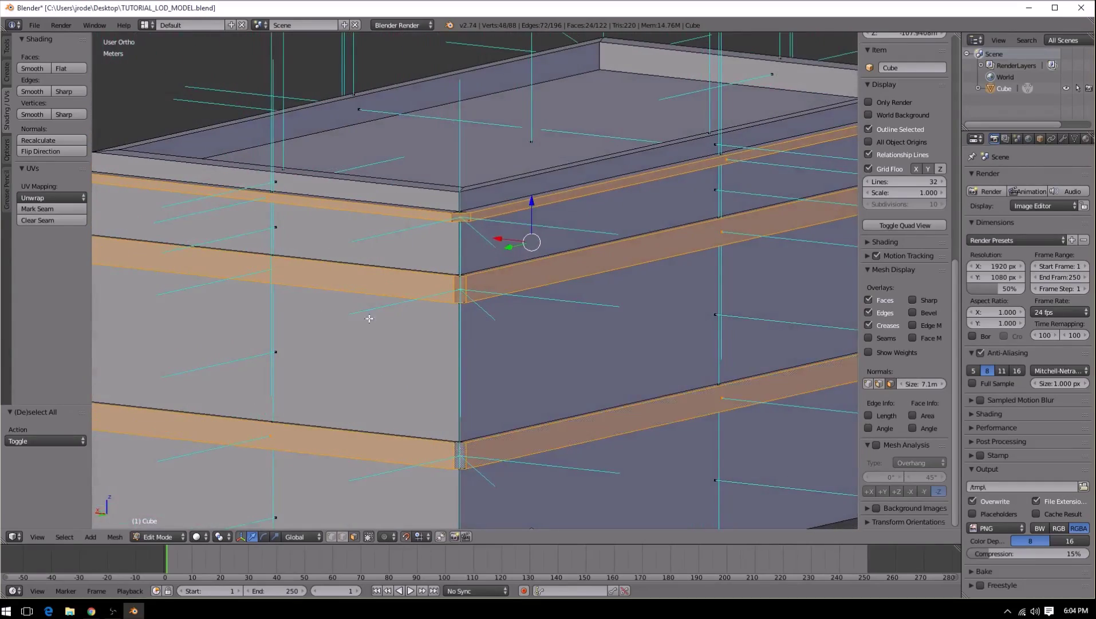
Step: Shade the selected band faces smooth and set their vertices to smooth as well
scroll(332, 287, "down", 3)
middle_click_drag(325, 274, 277, 134)
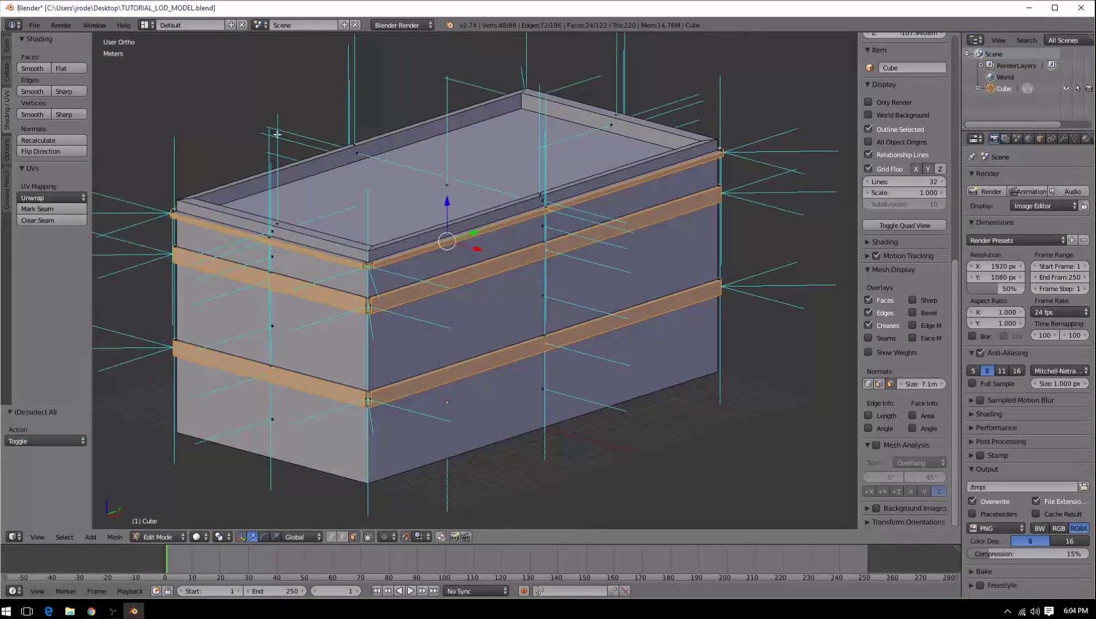
left_click(31, 69)
left_click(27, 116)
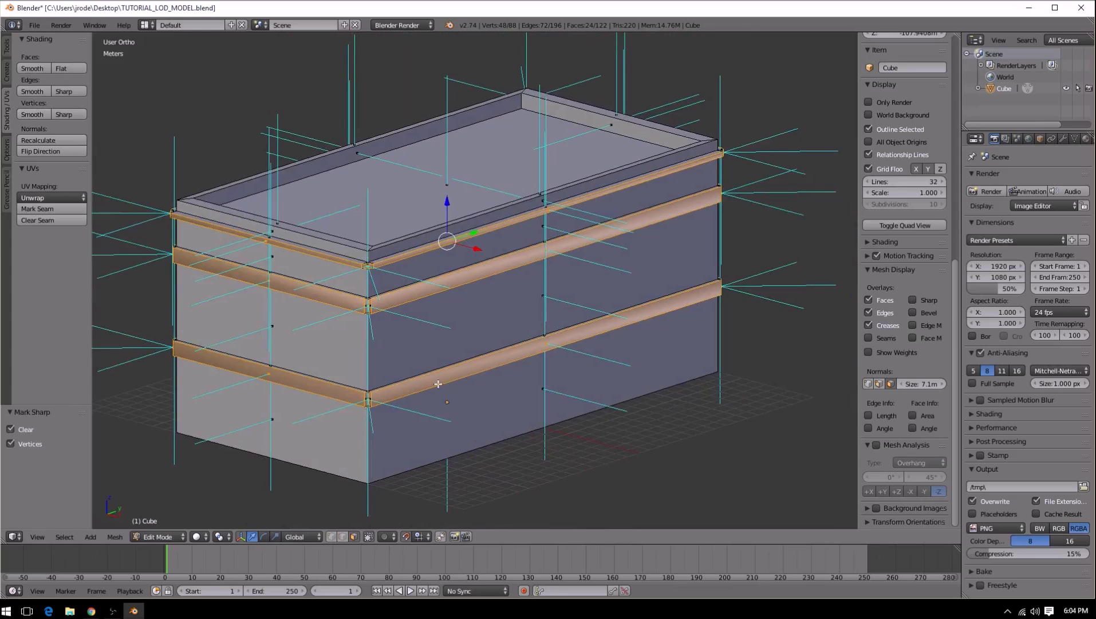
Step: Switch to Object Mode and inspect the smooth-shaded bands up close and from several sides
key("Tab")
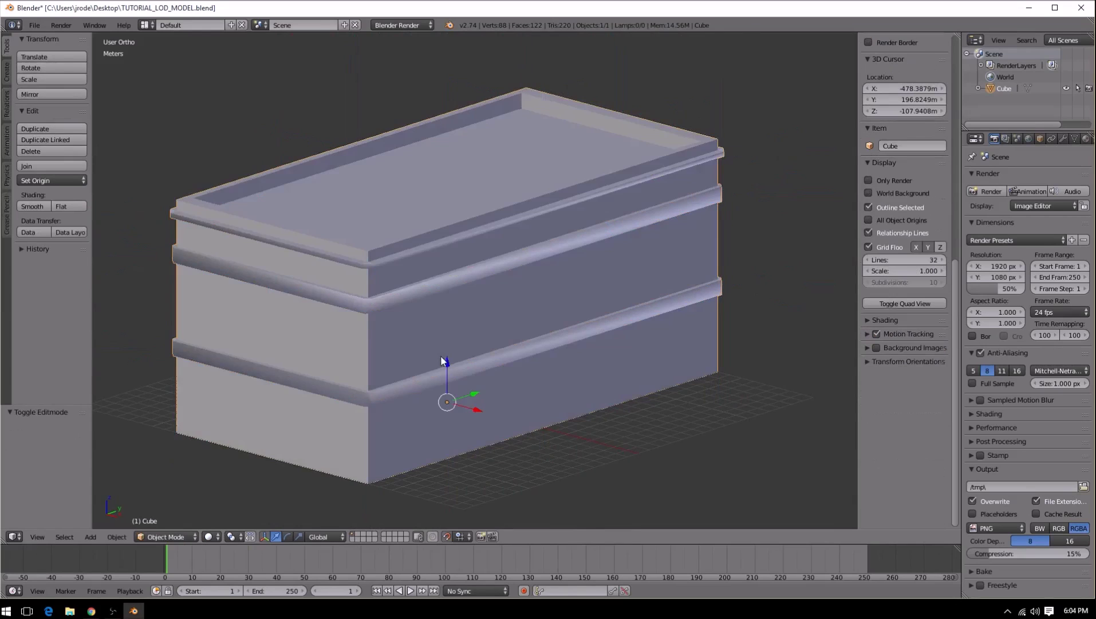
key("KP_Decimal")
middle_click_drag(350, 370, 458, 378)
scroll(457, 378, "up", 4)
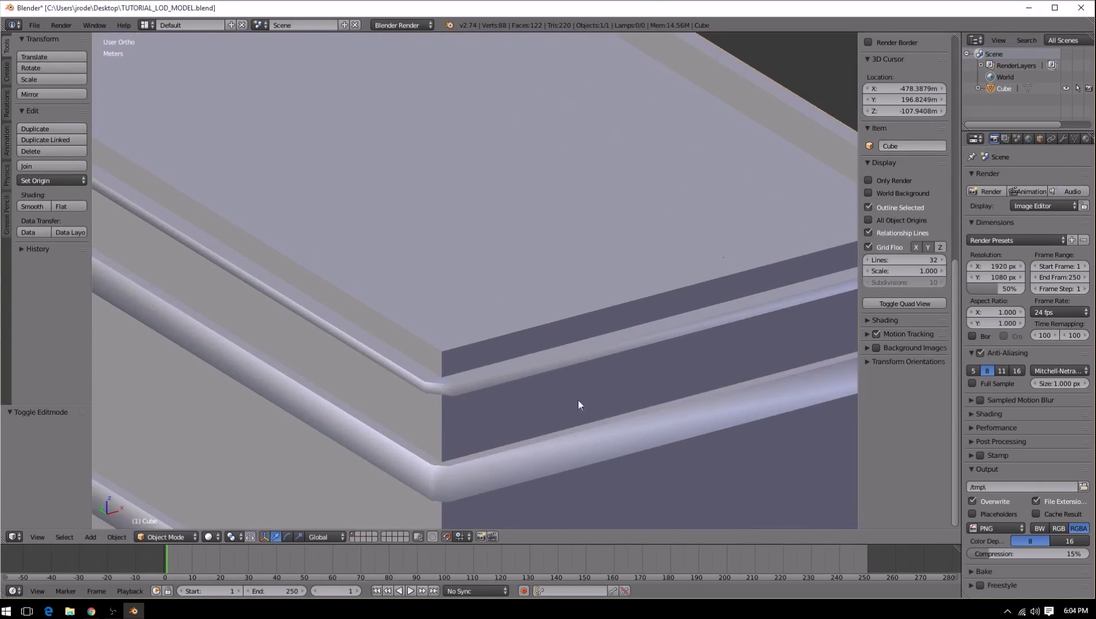
scroll(480, 380, "down", 8)
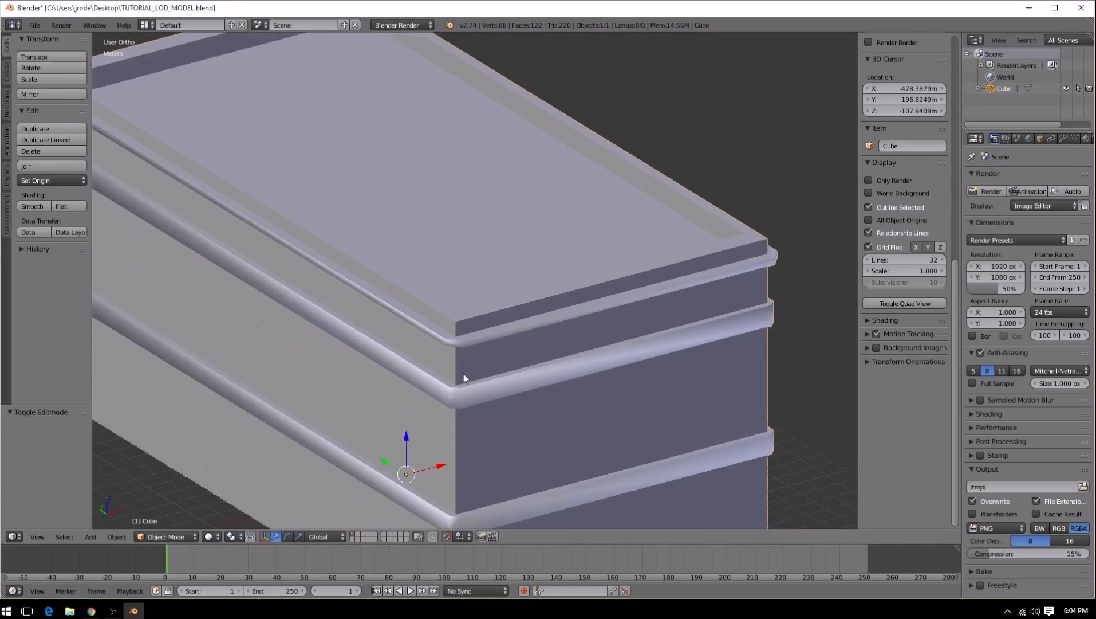
middle_click_drag(339, 395, 311, 408)
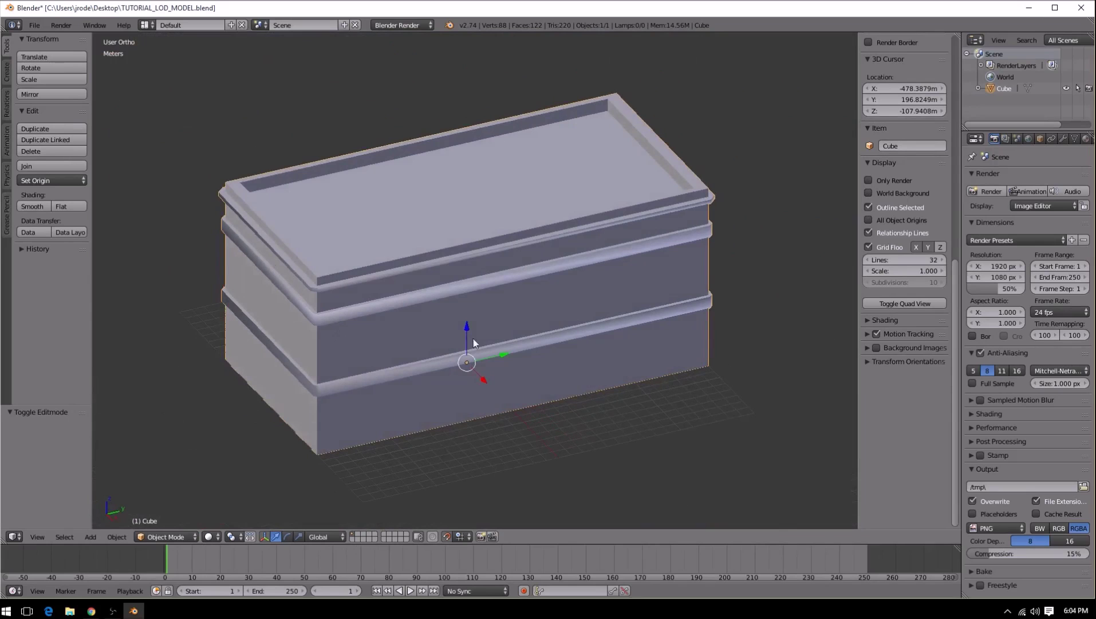
middle_click_drag(673, 332, 404, 311)
mouse_move(335, 294)
middle_mouse_down()
mouse_move(238, 263)
mouse_move(325, 275)
middle_mouse_up()
scroll(395, 299, "up", 8)
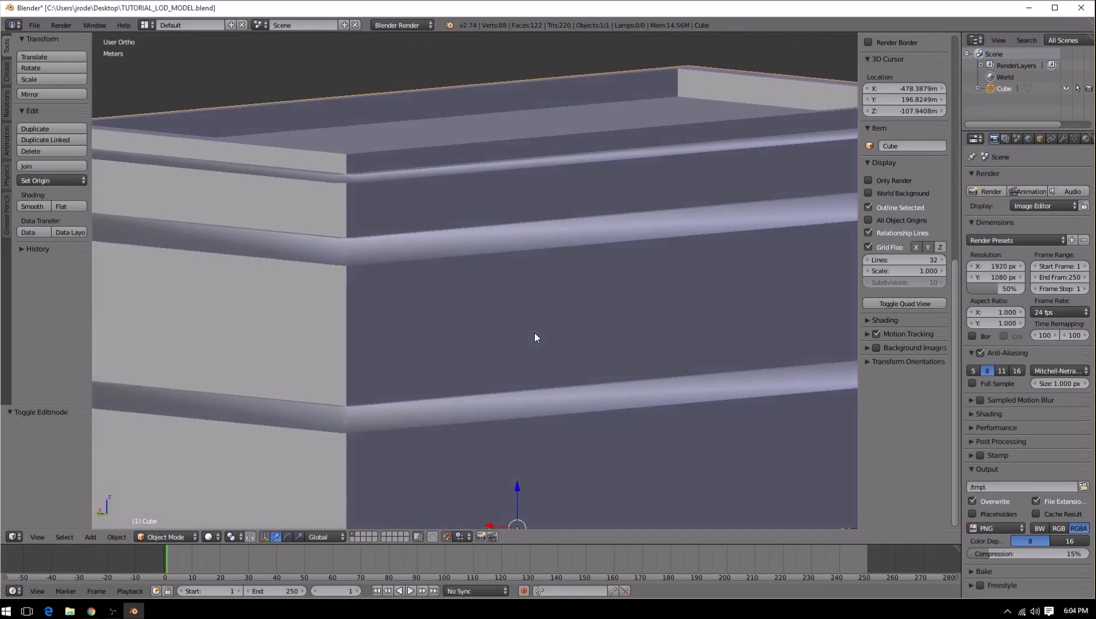
scroll(535, 336, "down", 6)
middle_click_drag(545, 333, 638, 343)
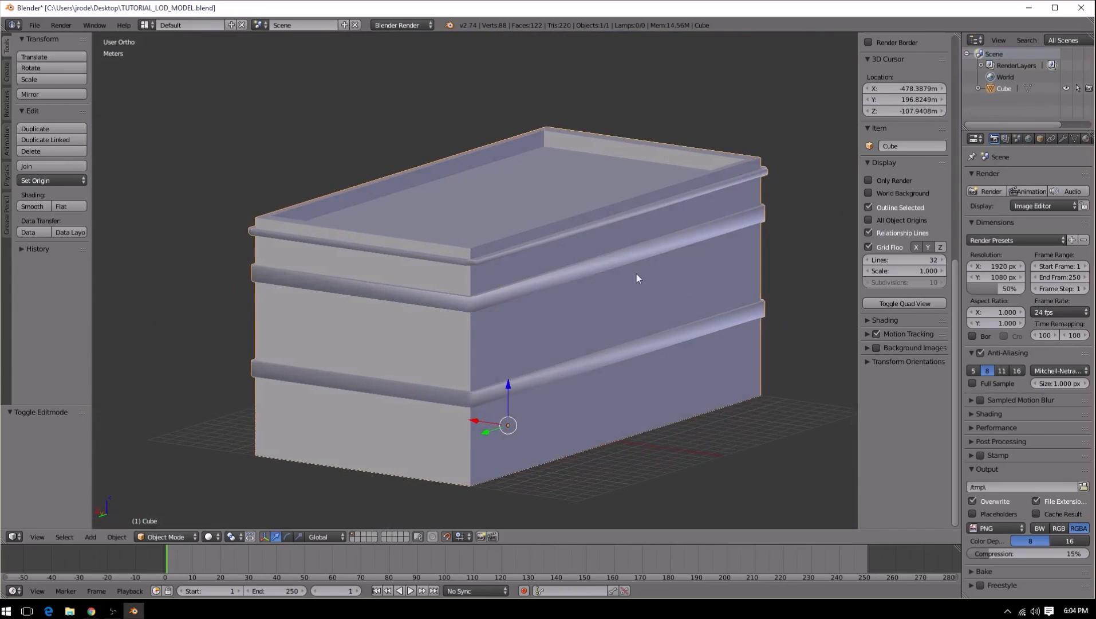
scroll(668, 272, "down", 3)
middle_click_drag(668, 272, 471, 279)
scroll(471, 279, "up", 4)
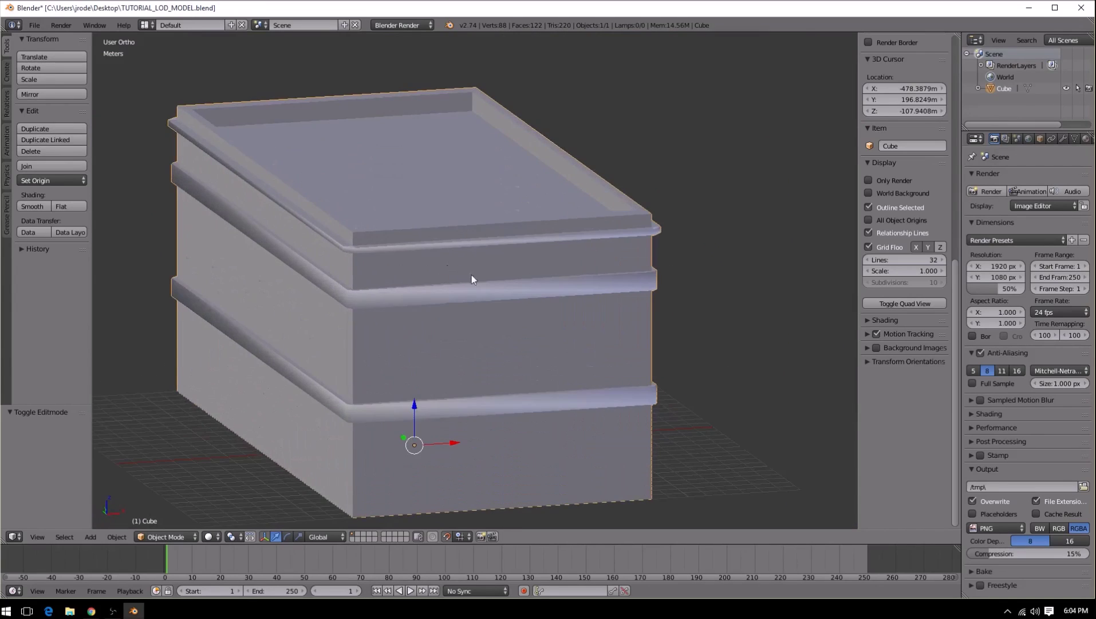
Step: Compare the banded block in Edit Mode and Object Mode at different distances
key("Tab")
key("Tab")
middle_click_drag(543, 308, 484, 327)
scroll(416, 306, "down", 2)
scroll(413, 308, "up", 4)
scroll(492, 318, "down", 3)
scroll(431, 310, "up", 3)
key("Tab")
scroll(521, 328, "down", 3)
key("Tab")
middle_click_drag(582, 313, 504, 306)
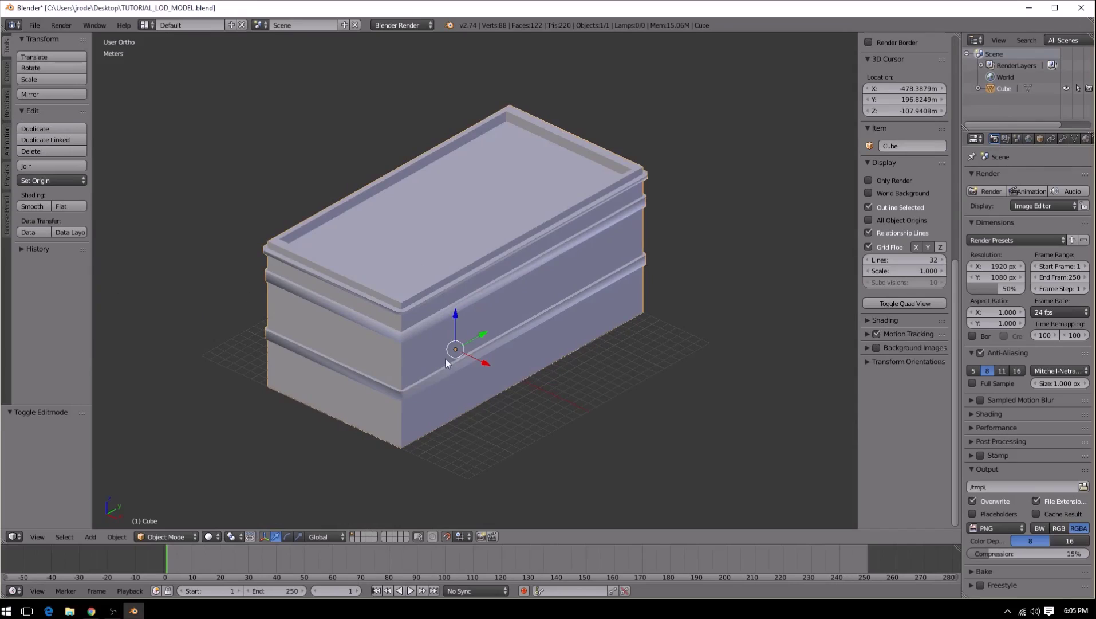
middle_click_drag(446, 359, 528, 344)
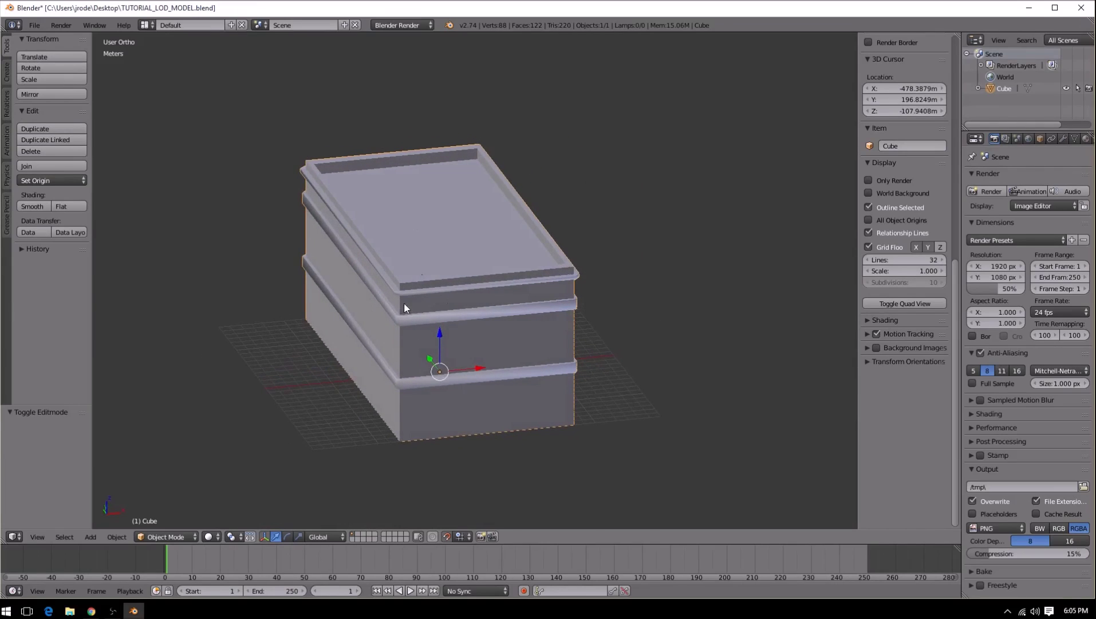
scroll(422, 305, "up", 4)
scroll(422, 304, "down", 4)
middle_click_drag(518, 301, 360, 294)
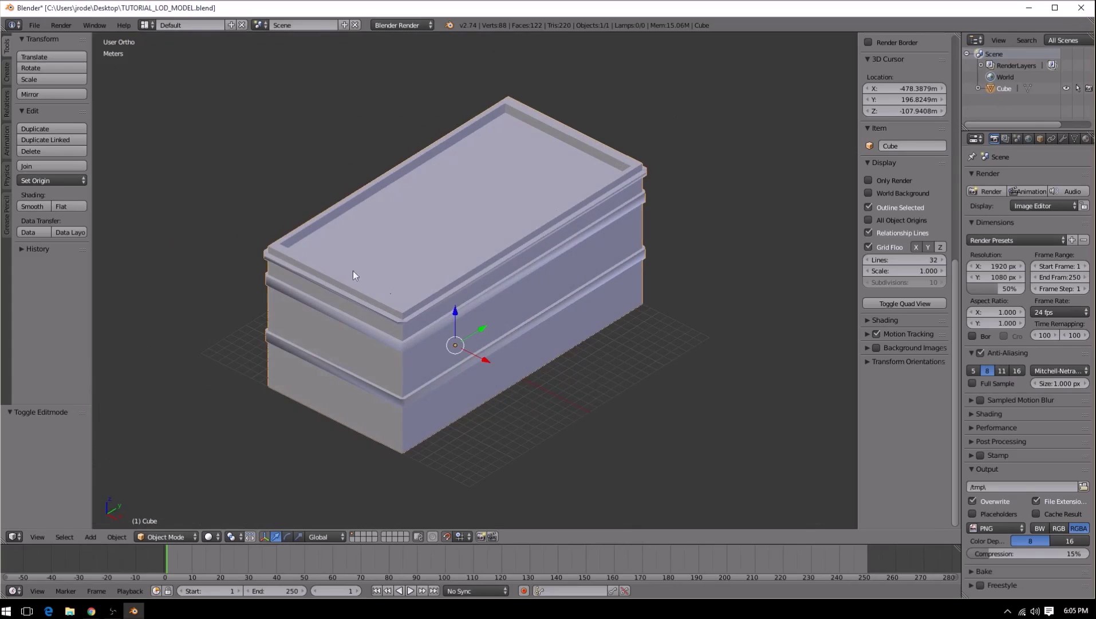
middle_click_drag(395, 353, 479, 342)
scroll(479, 342, "up", 2)
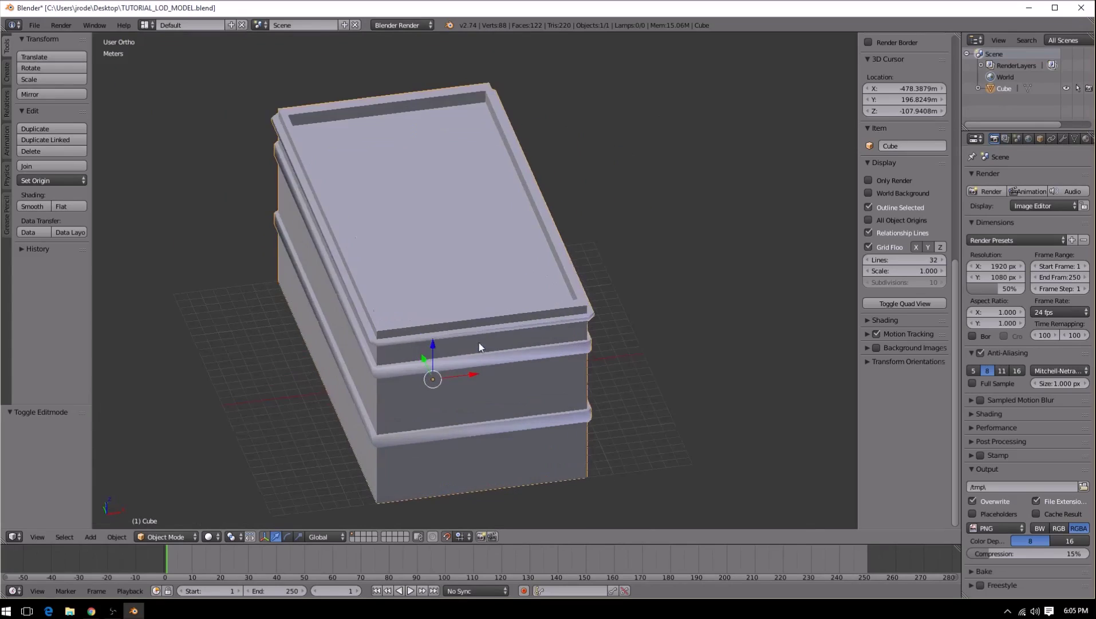
scroll(450, 358, "down", 3)
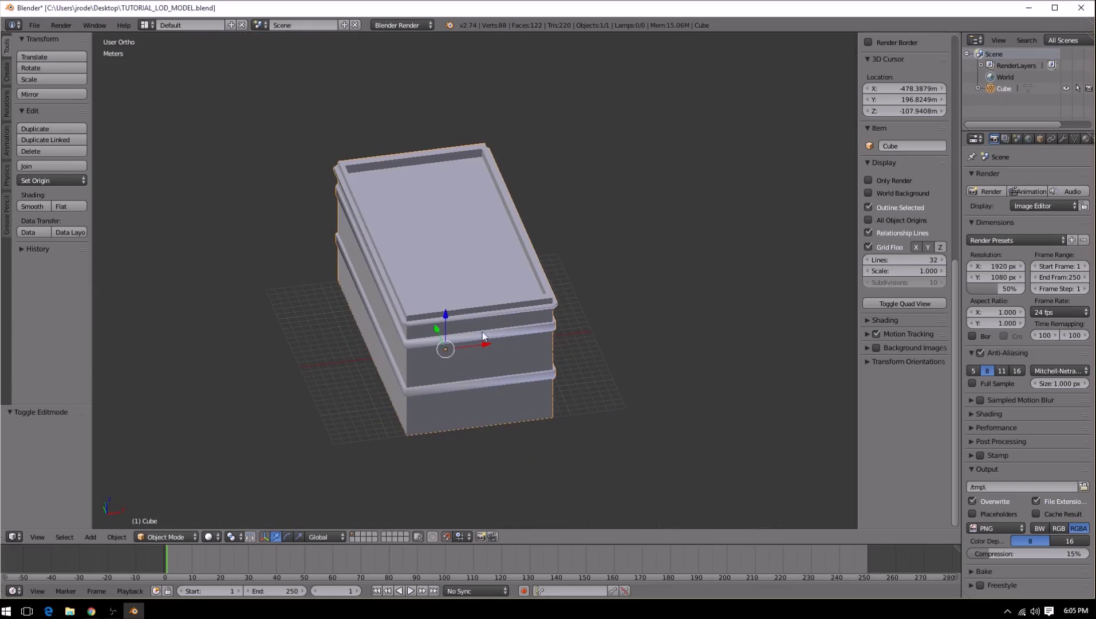